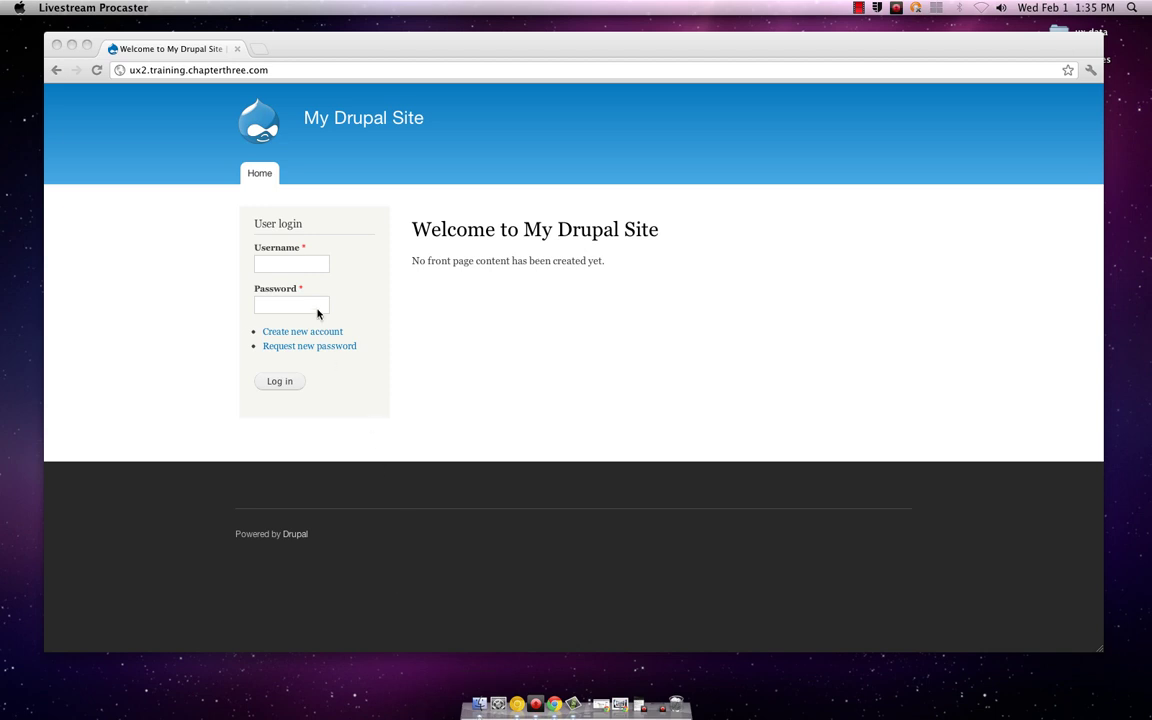
Step: Log in to My Drupal Site with the administrator username and password
{"action": "left_click", "coordinate": [307, 263]}
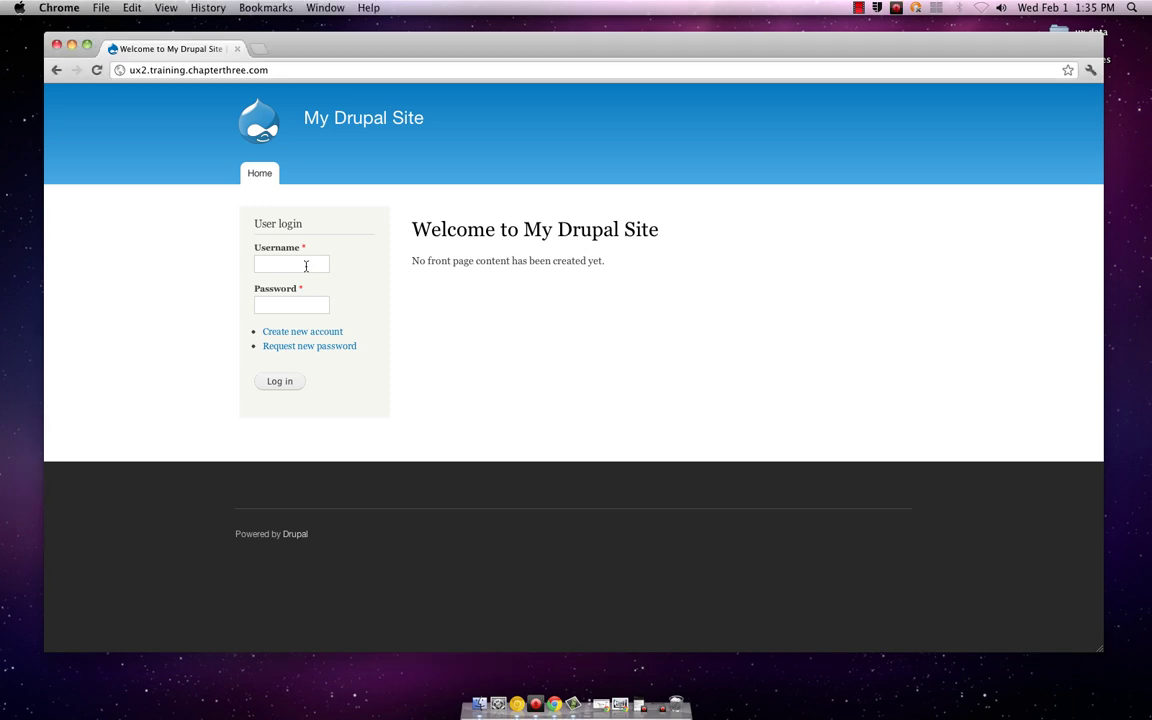
{"action": "left_click", "coordinate": [308, 263]}
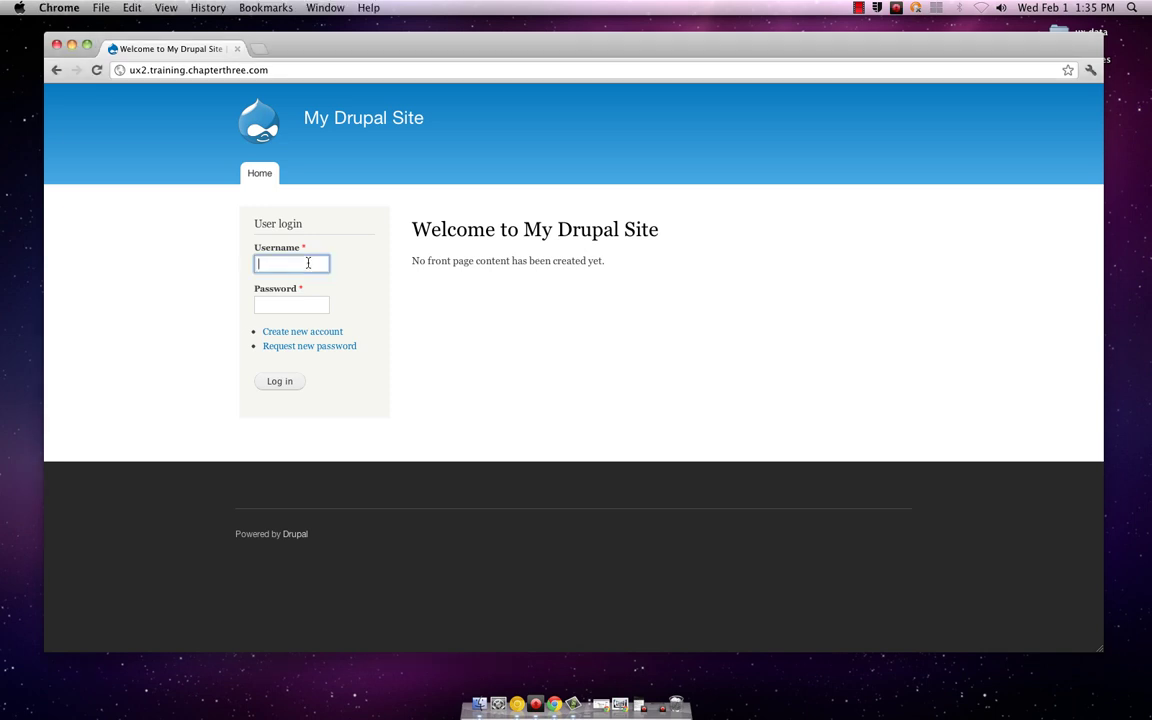
{"action": "key", "text": "Tab"}
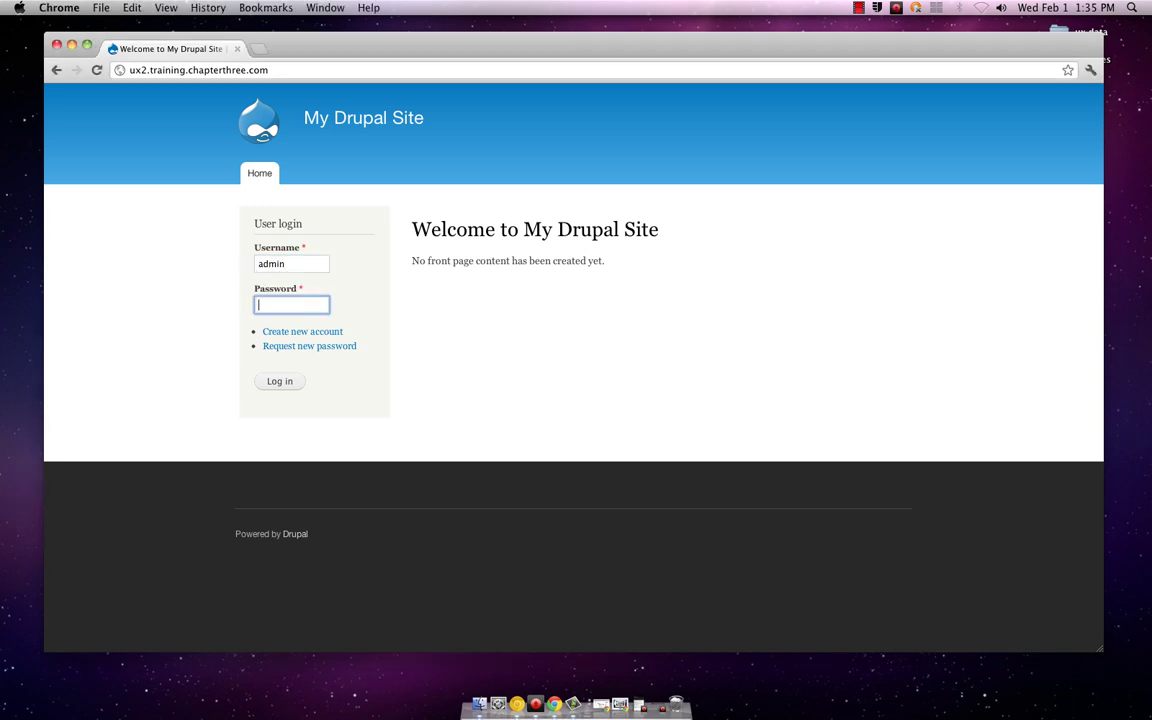
{"action": "key", "text": "Return"}
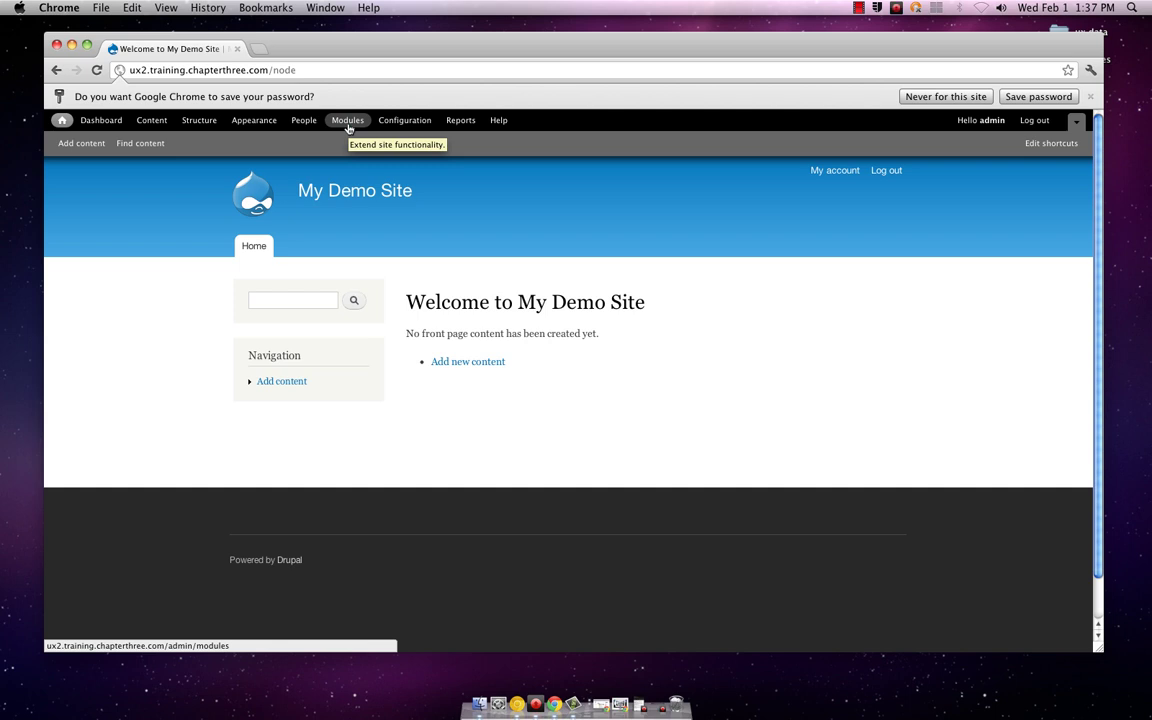
Step: Return to the My Demo Site front page after touring the admin toolbar
{"action": "left_click", "coordinate": [348, 121]}
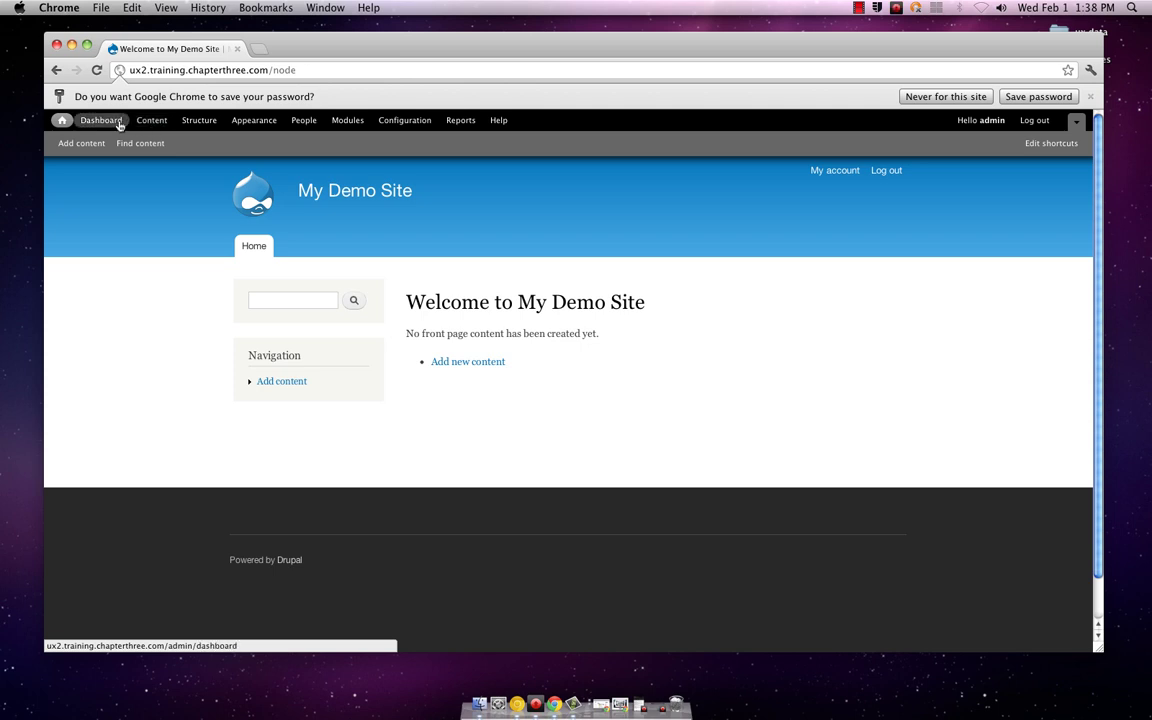
Step: Choose Basic page as the new content type and title it 'About Interview Success'
{"action": "left_click", "coordinate": [464, 362]}
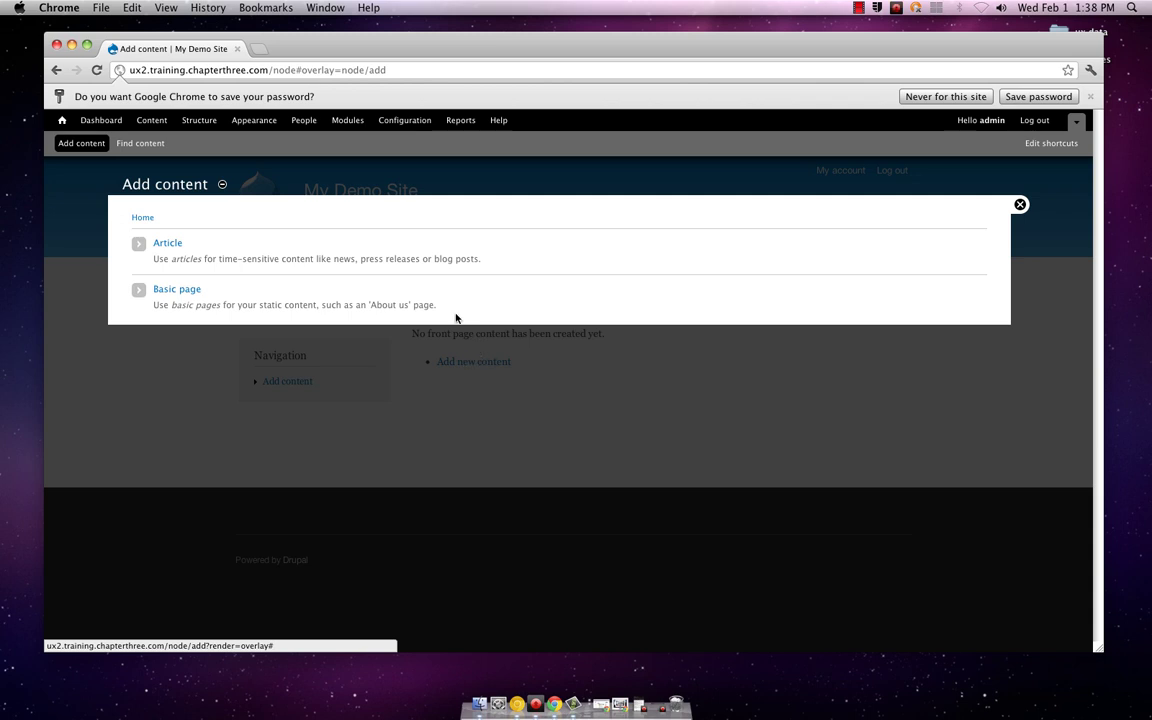
{"action": "left_click", "coordinate": [199, 290]}
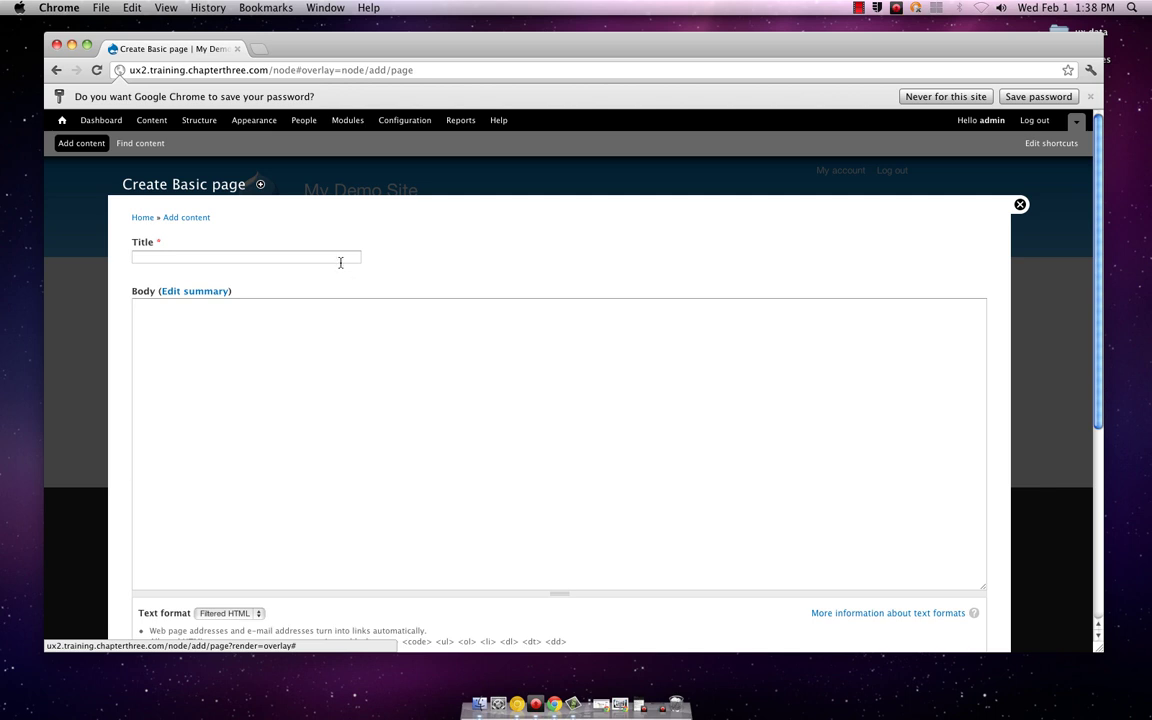
{"action": "left_click", "coordinate": [340, 261]}
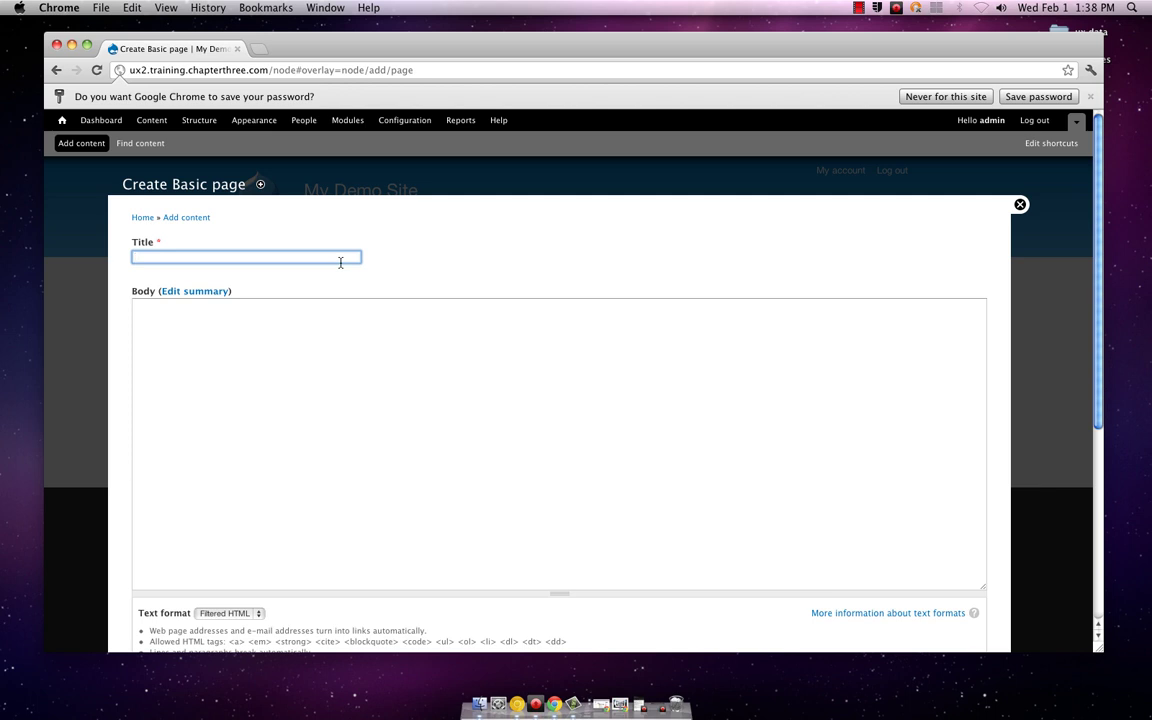
{"action": "type", "text": "About Interview Success"}
Step: Write the body sentence: Interview Success as a resource for improving resume generation and interviewing skills
{"action": "left_click", "coordinate": [345, 344]}
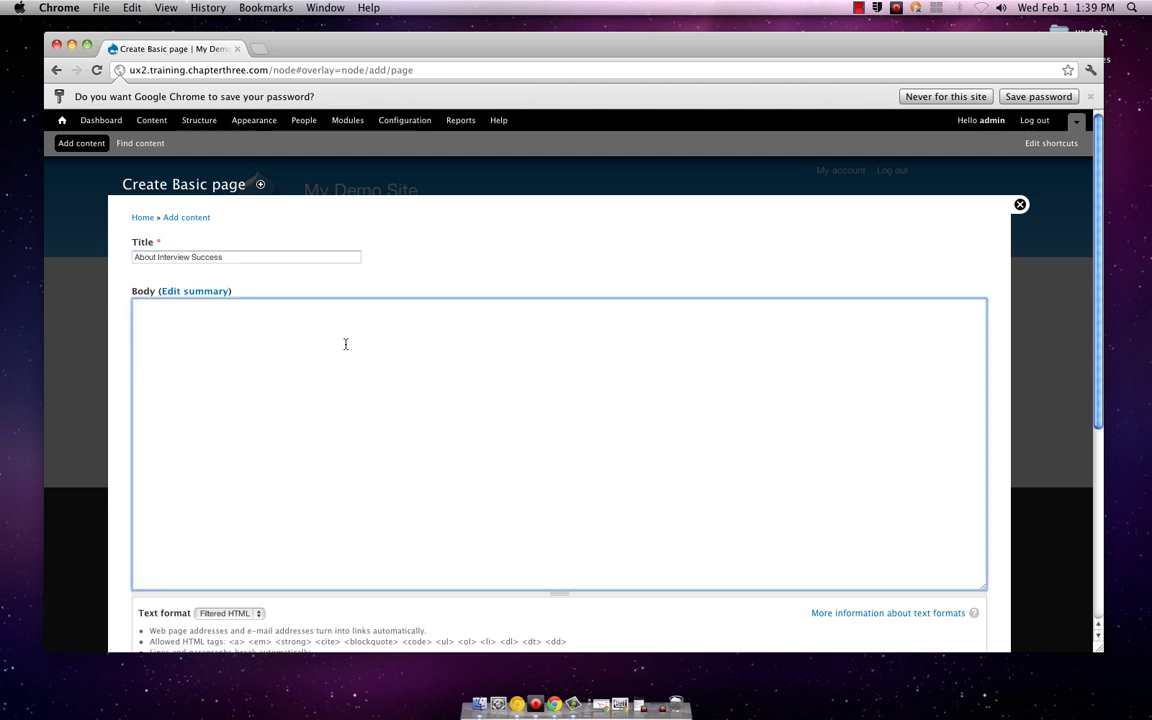
{"action": "type", "text": "Interview"}
{"action": "scroll", "coordinate": [590, 381], "scroll_direction": "down", "scroll_amount": 3}
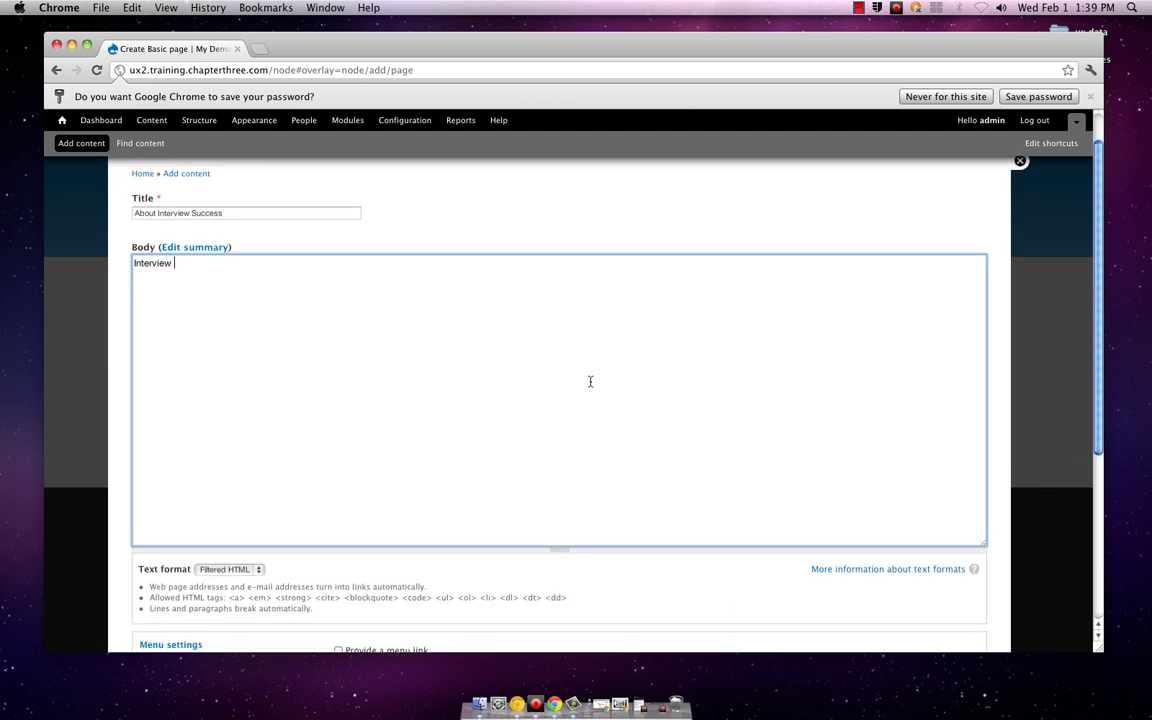
{"action": "scroll", "coordinate": [590, 381], "scroll_direction": "down", "scroll_amount": 5}
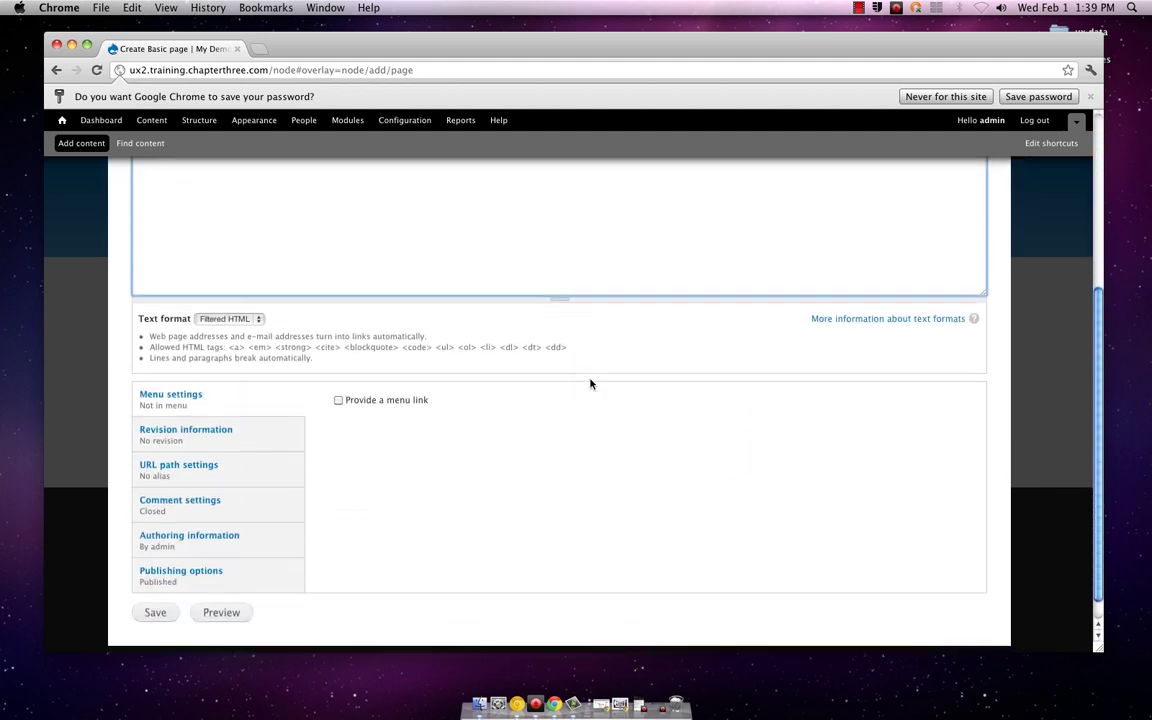
{"action": "scroll", "coordinate": [590, 383], "scroll_direction": "up", "scroll_amount": 6}
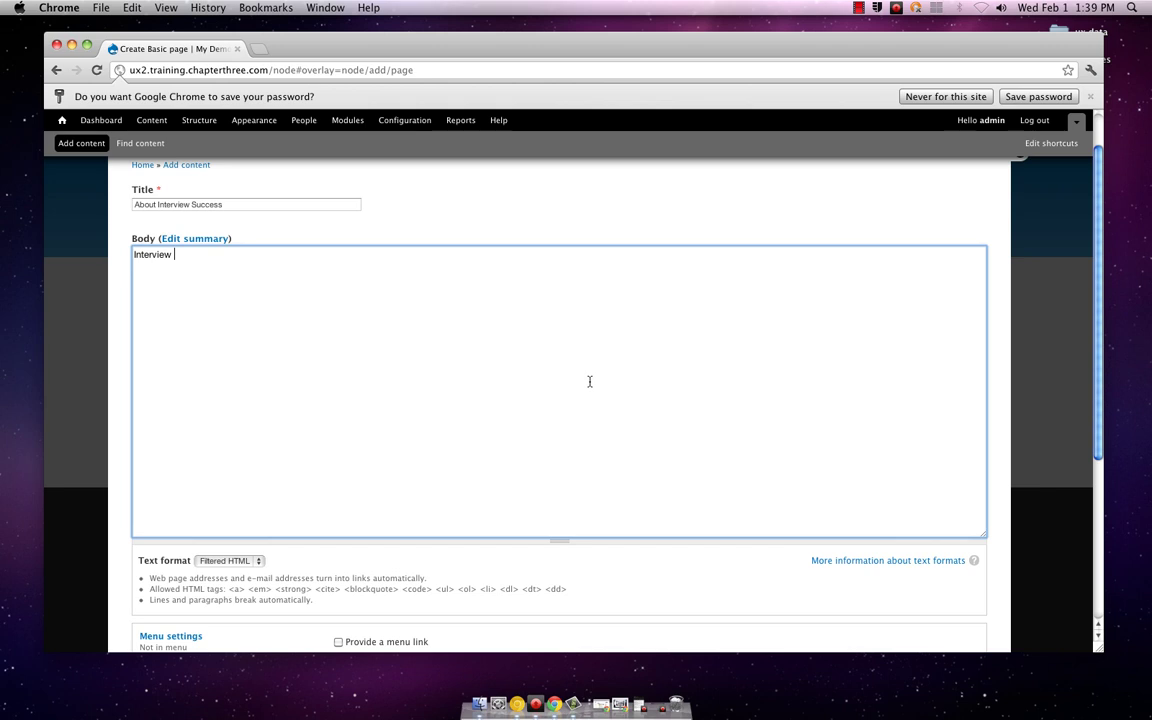
{"action": "type", "text": "Success id"}
{"action": "key", "text": "BackSpace"}
{"action": "type", "text": "s designed to "}
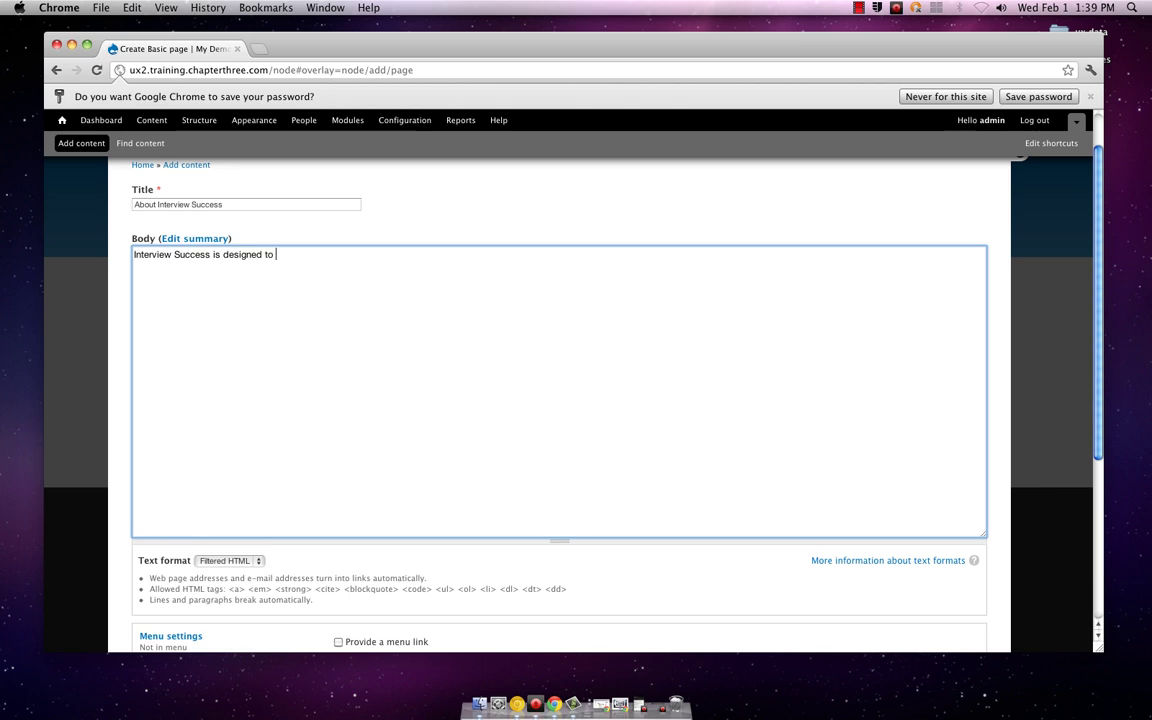
{"action": "type", "text": "be an interactive web resources fo"}
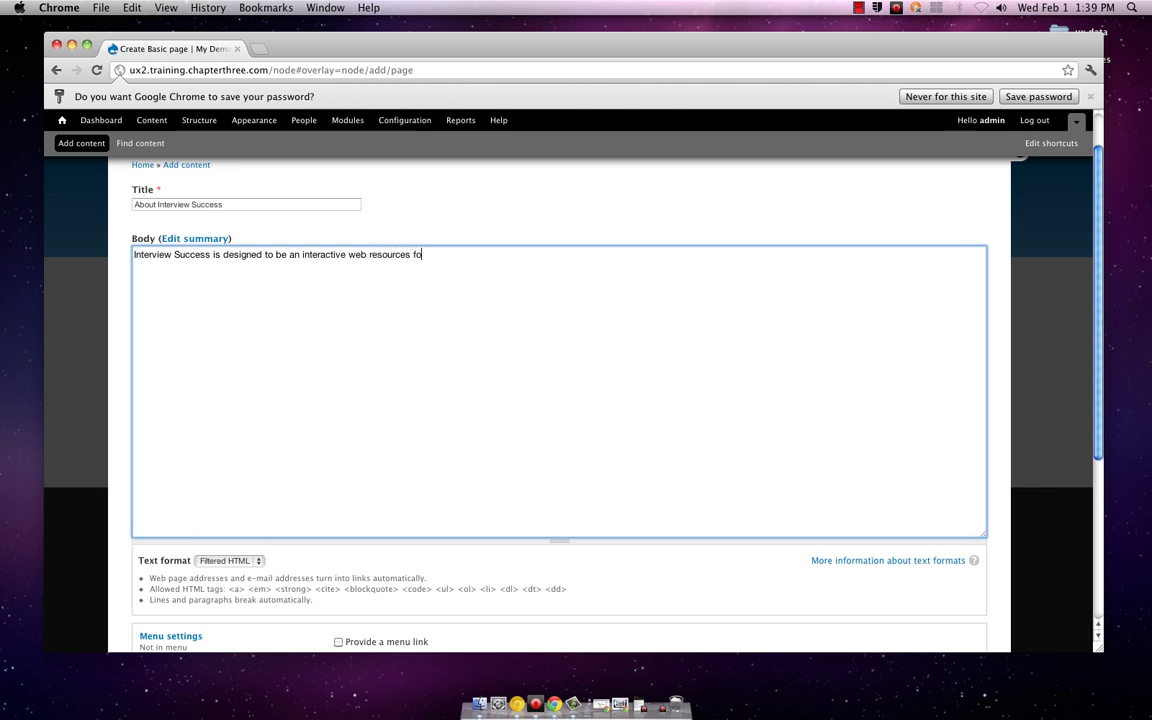
{"action": "type", "text": "r improving your resume creation a"}
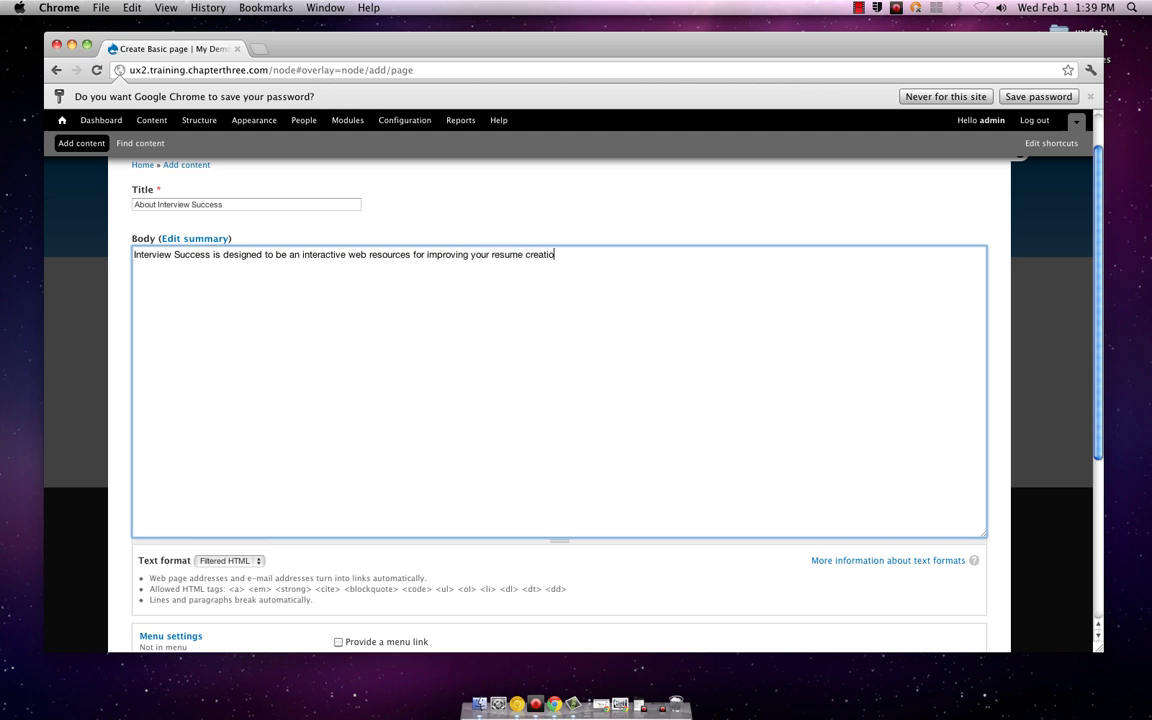
{"action": "key", "text": "BackSpace"}
{"action": "key", "text": "BackSpace"}
{"action": "key", "text": "BackSpace"}
{"action": "key", "text": "BackSpace"}
{"action": "key", "text": "BackSpace"}
{"action": "key", "text": "BackSpace"}
{"action": "key", "text": "BackSpace"}
{"action": "key", "text": "BackSpace"}
{"action": "key", "text": "BackSpace"}
{"action": "key", "text": "BackSpace"}
{"action": "type", "text": "generation and interviewing"}
{"action": "key", "text": "BackSpace"}
{"action": "type", "text": "ing sk"}
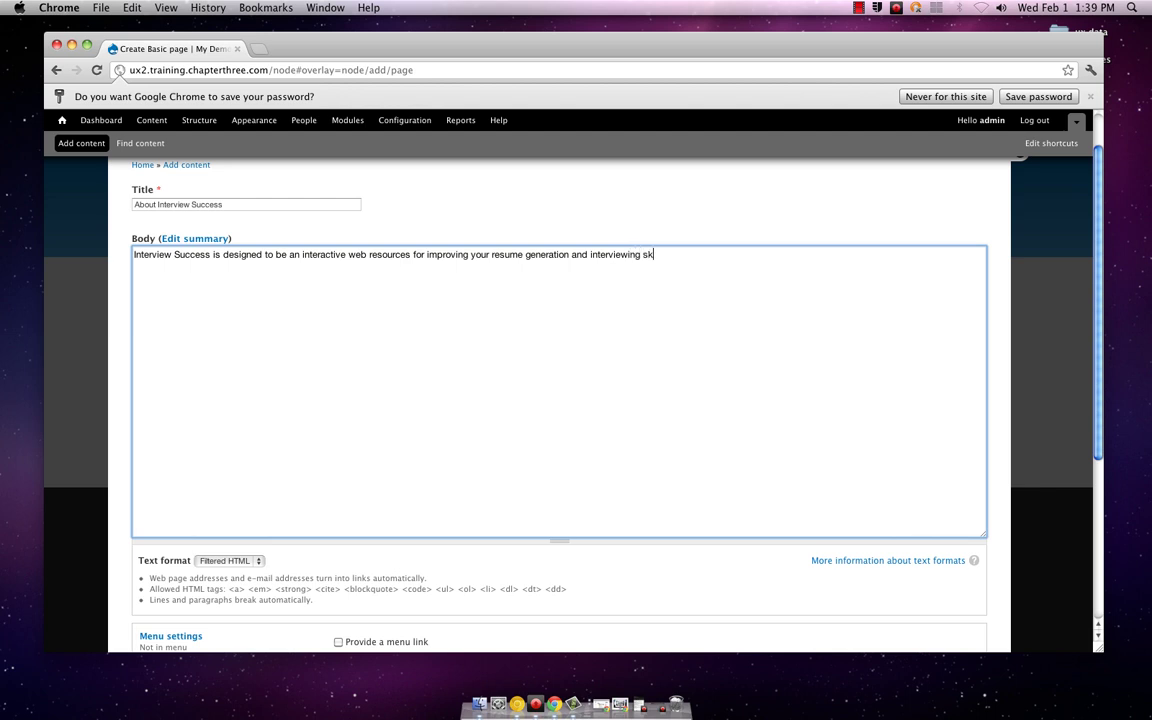
{"action": "type", "text": "ills."}
{"action": "scroll", "coordinate": [590, 383], "scroll_direction": "down", "scroll_amount": 5}
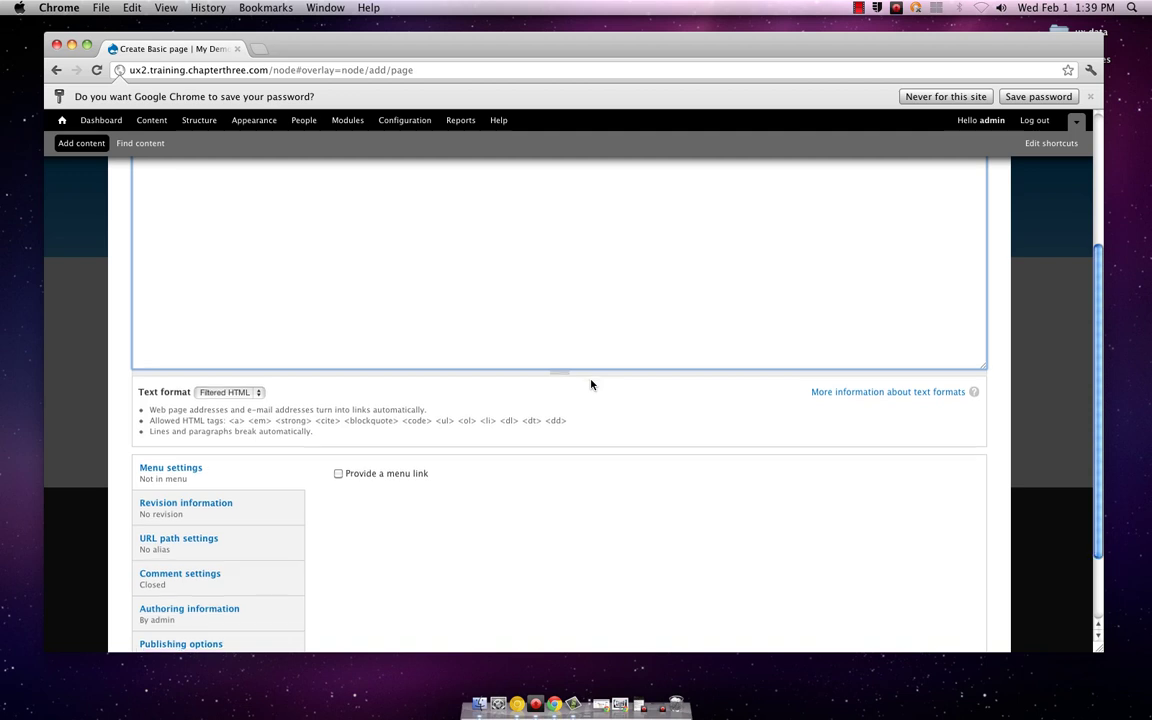
{"action": "scroll", "coordinate": [590, 386], "scroll_direction": "down", "scroll_amount": 2}
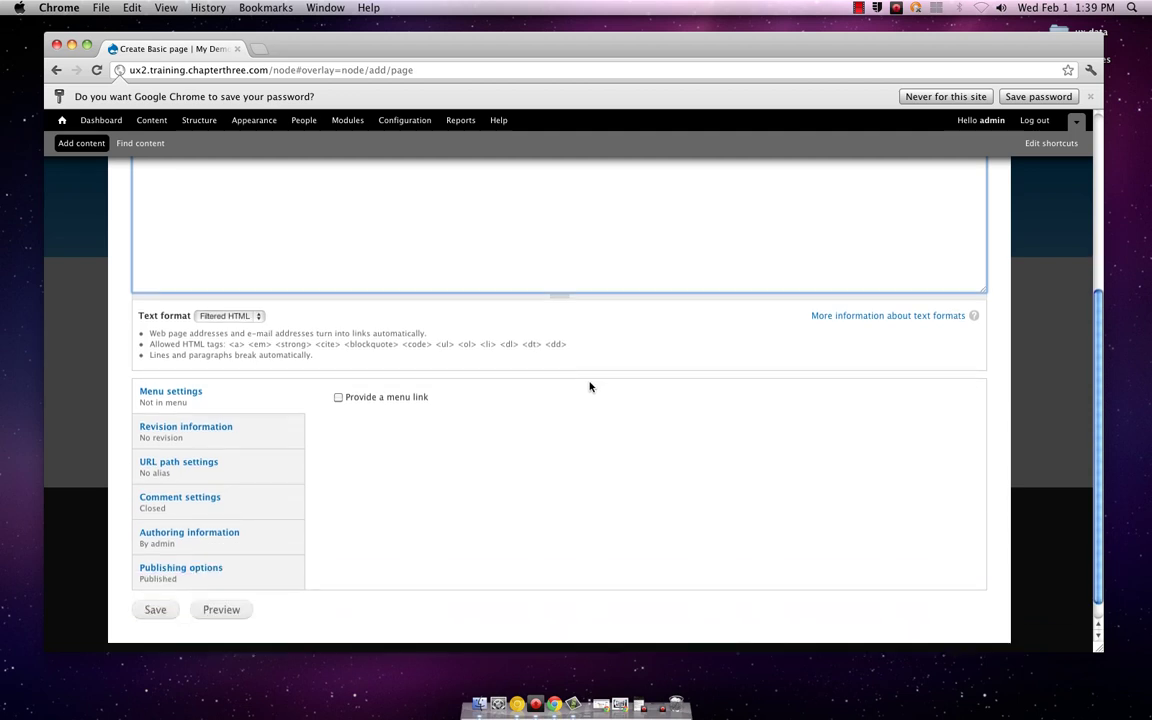
{"action": "scroll", "coordinate": [609, 393], "scroll_direction": "up", "scroll_amount": 7}
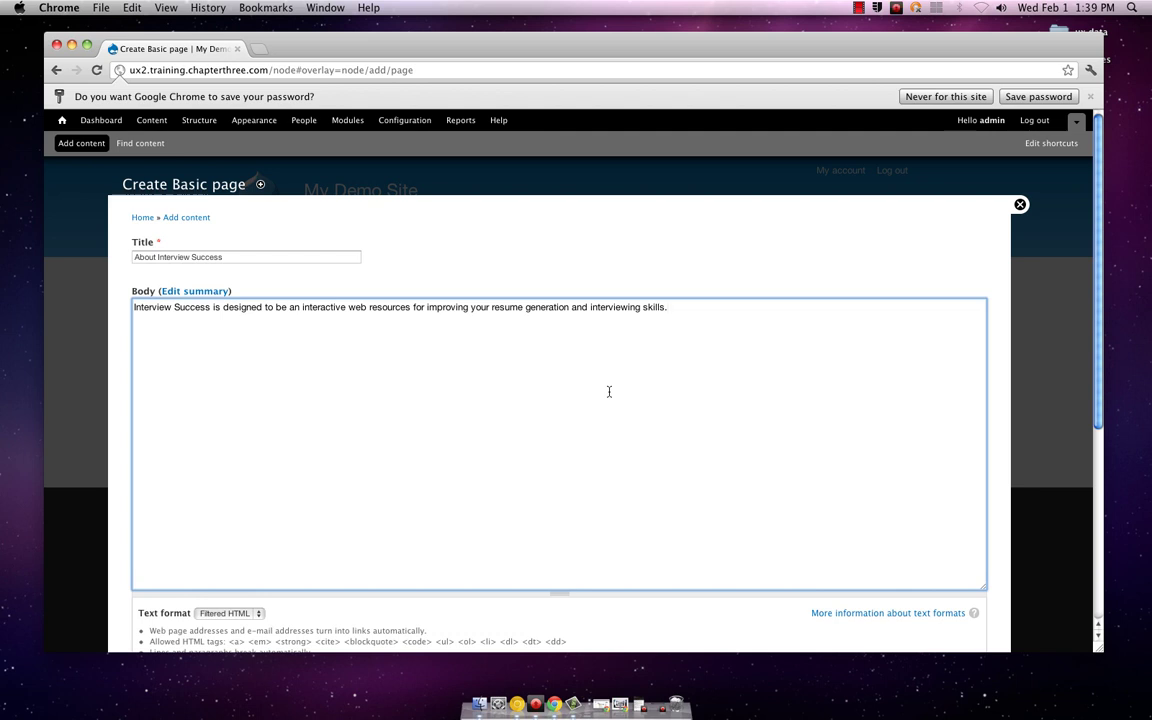
{"action": "scroll", "coordinate": [609, 391], "scroll_direction": "down", "scroll_amount": 4}
{"action": "scroll", "coordinate": [610, 393], "scroll_direction": "down", "scroll_amount": 2}
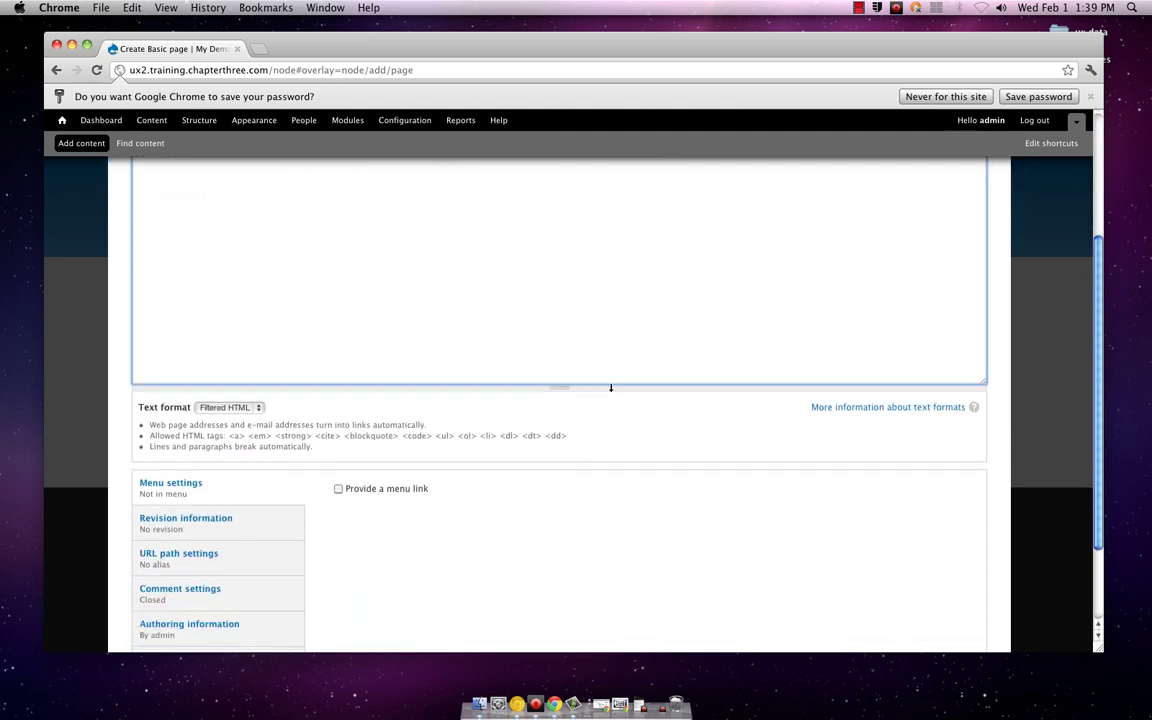
{"action": "scroll", "coordinate": [610, 390], "scroll_direction": "up", "scroll_amount": 6}
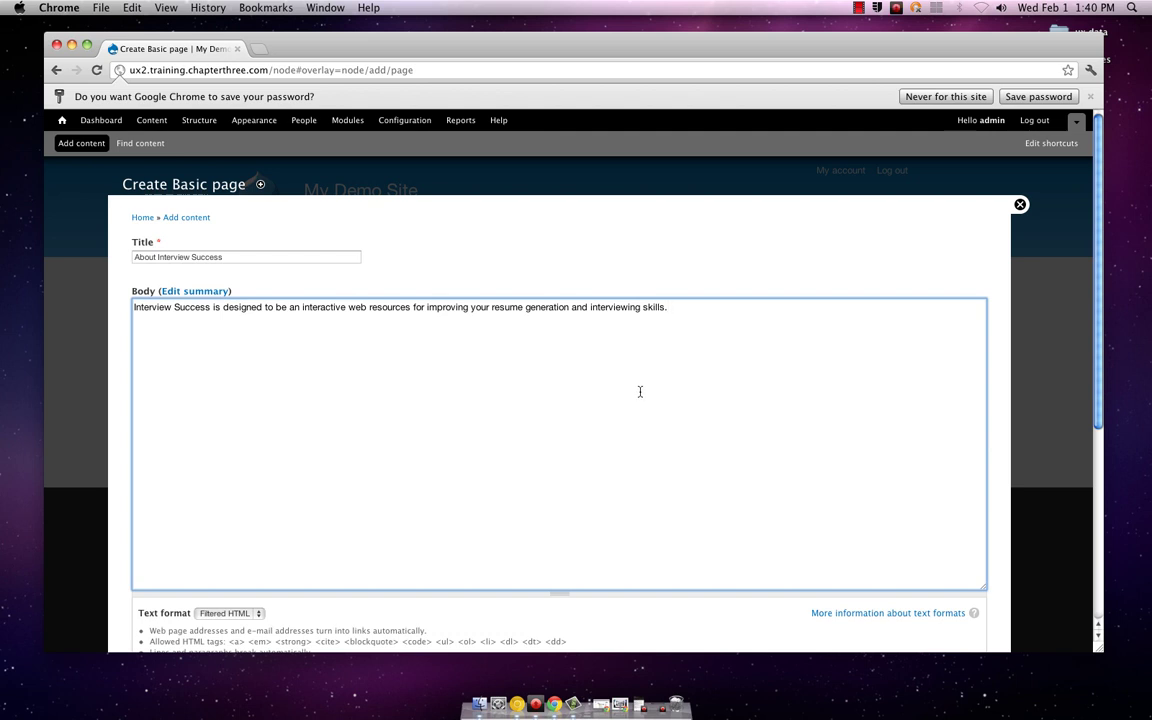
{"action": "scroll", "coordinate": [640, 391], "scroll_direction": "down", "scroll_amount": 3}
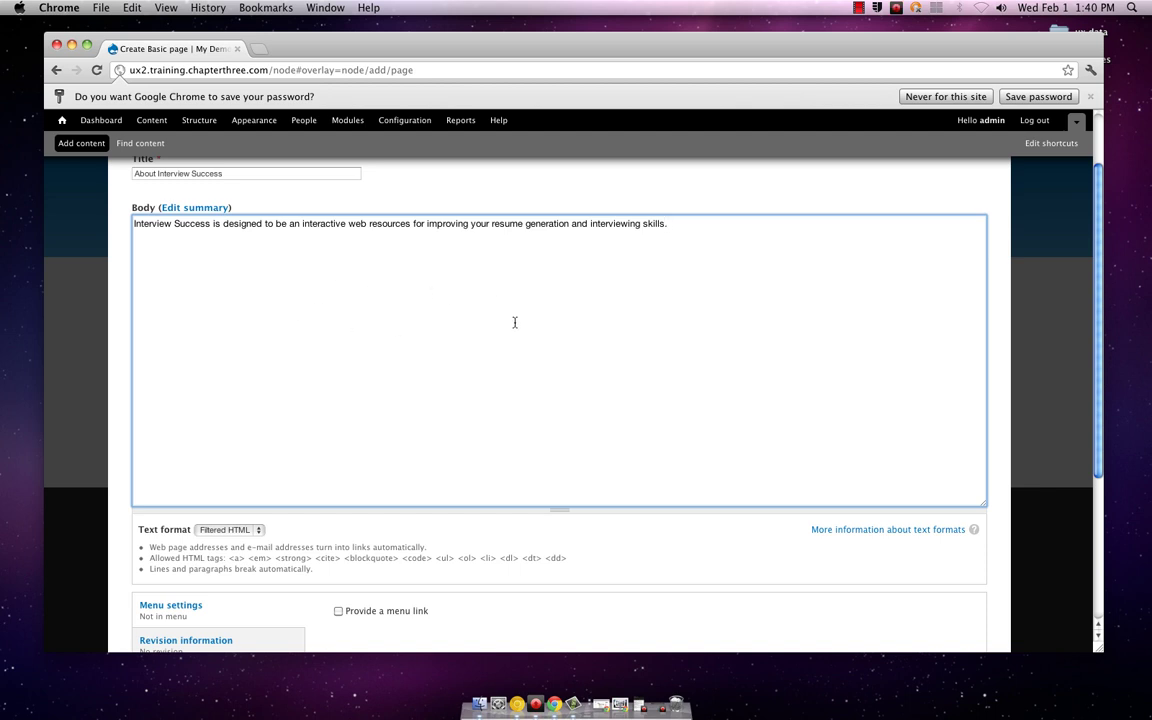
{"action": "scroll", "coordinate": [515, 323], "scroll_direction": "down", "scroll_amount": 2}
{"action": "scroll", "coordinate": [515, 324], "scroll_direction": "down", "scroll_amount": 3}
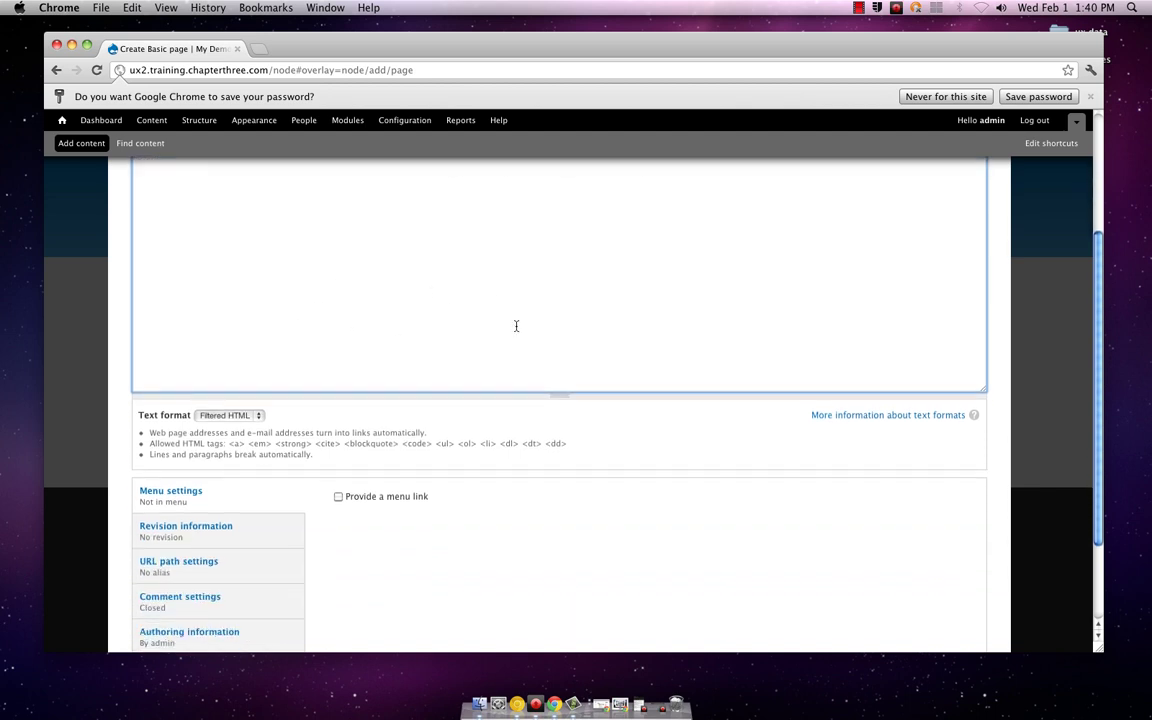
{"action": "scroll", "coordinate": [516, 326], "scroll_direction": "down", "scroll_amount": 4}
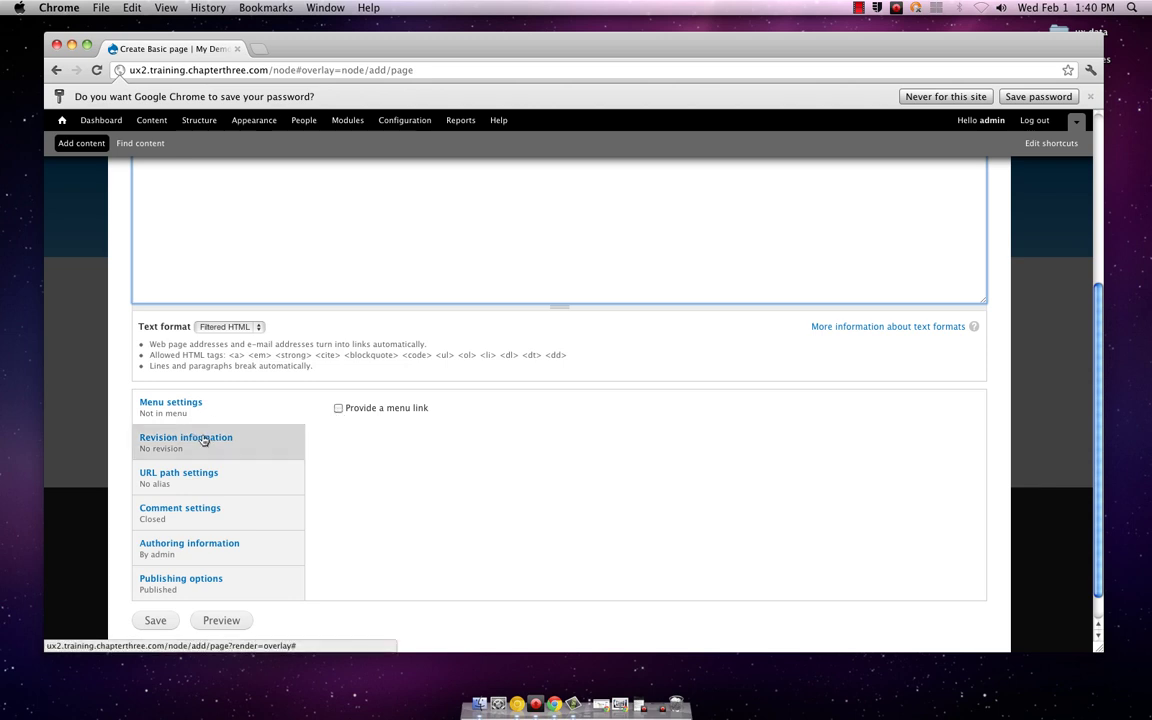
{"action": "scroll", "coordinate": [384, 440], "scroll_direction": "up", "scroll_amount": 4}
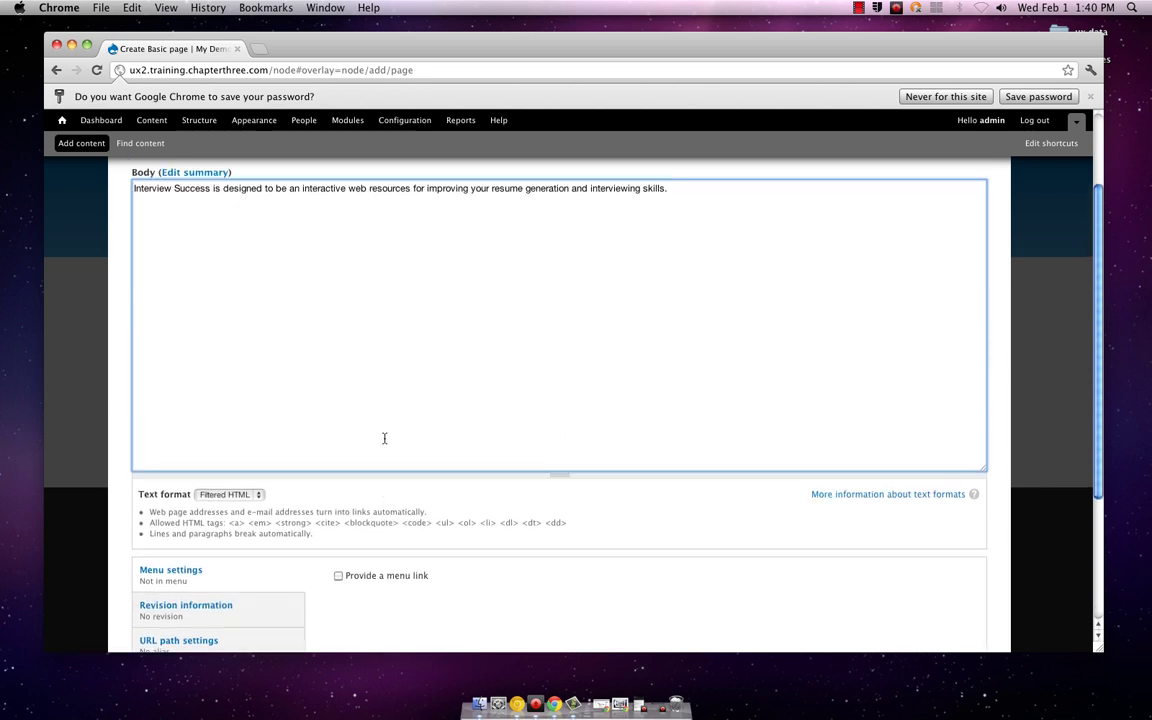
{"action": "scroll", "coordinate": [384, 440], "scroll_direction": "down", "scroll_amount": 5}
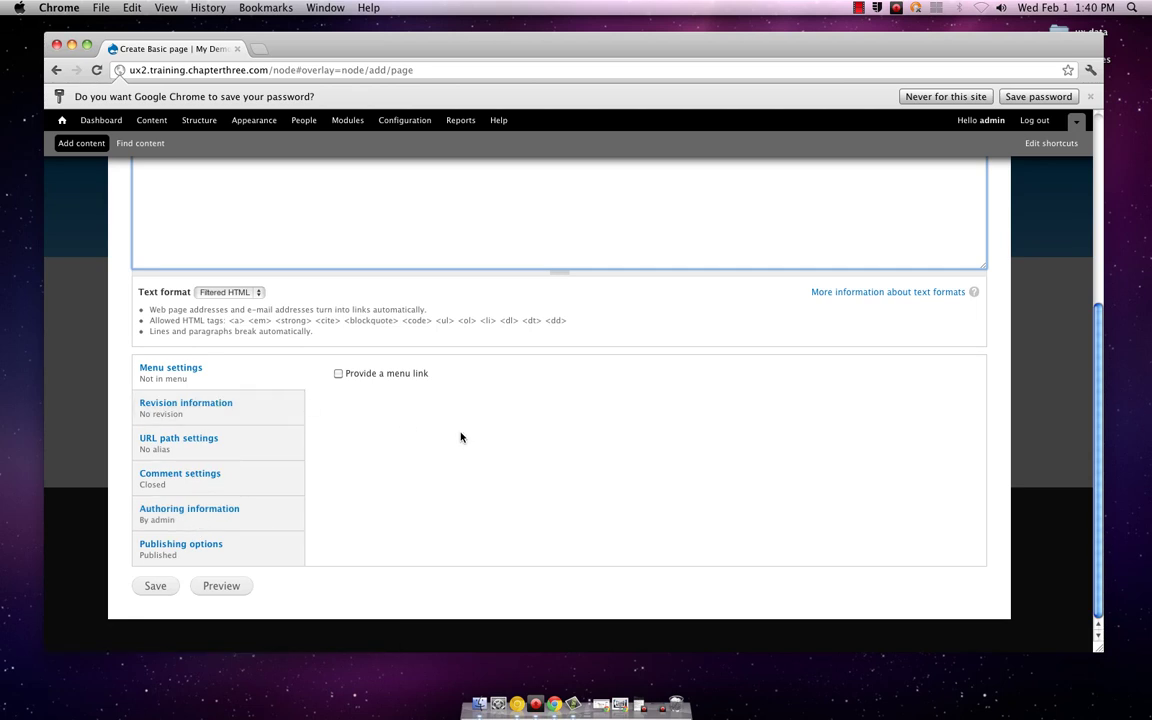
{"action": "scroll", "coordinate": [461, 437], "scroll_direction": "up", "scroll_amount": 3}
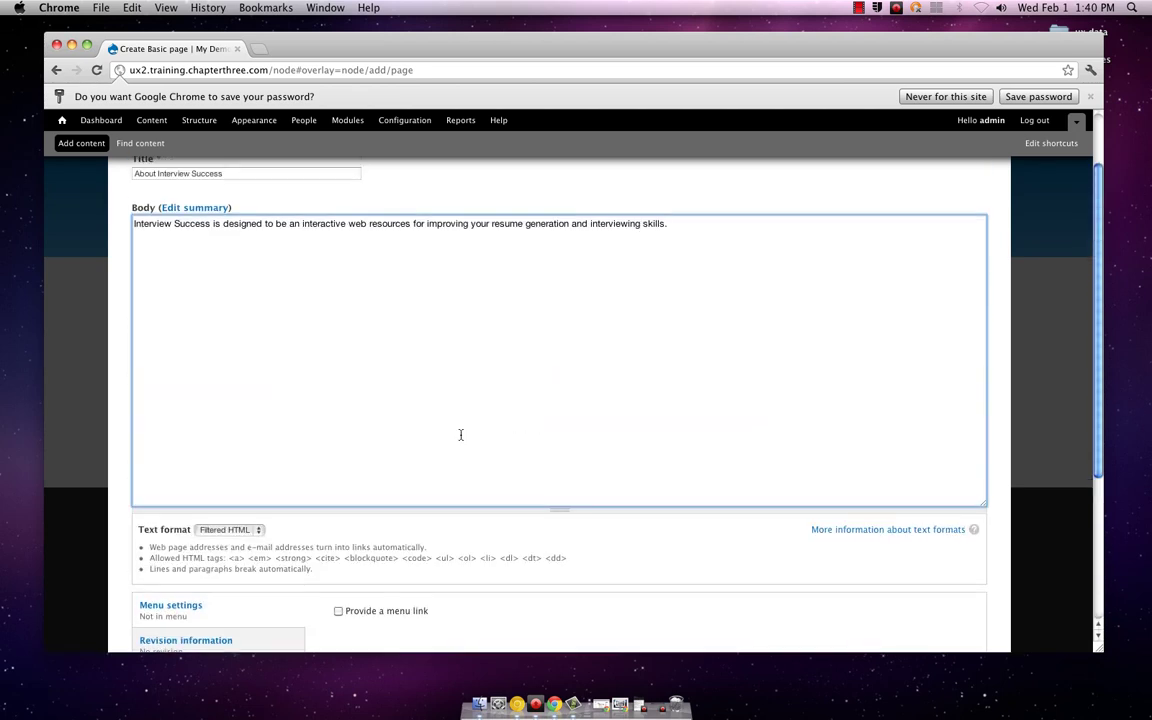
{"action": "scroll", "coordinate": [461, 435], "scroll_direction": "down", "scroll_amount": 4}
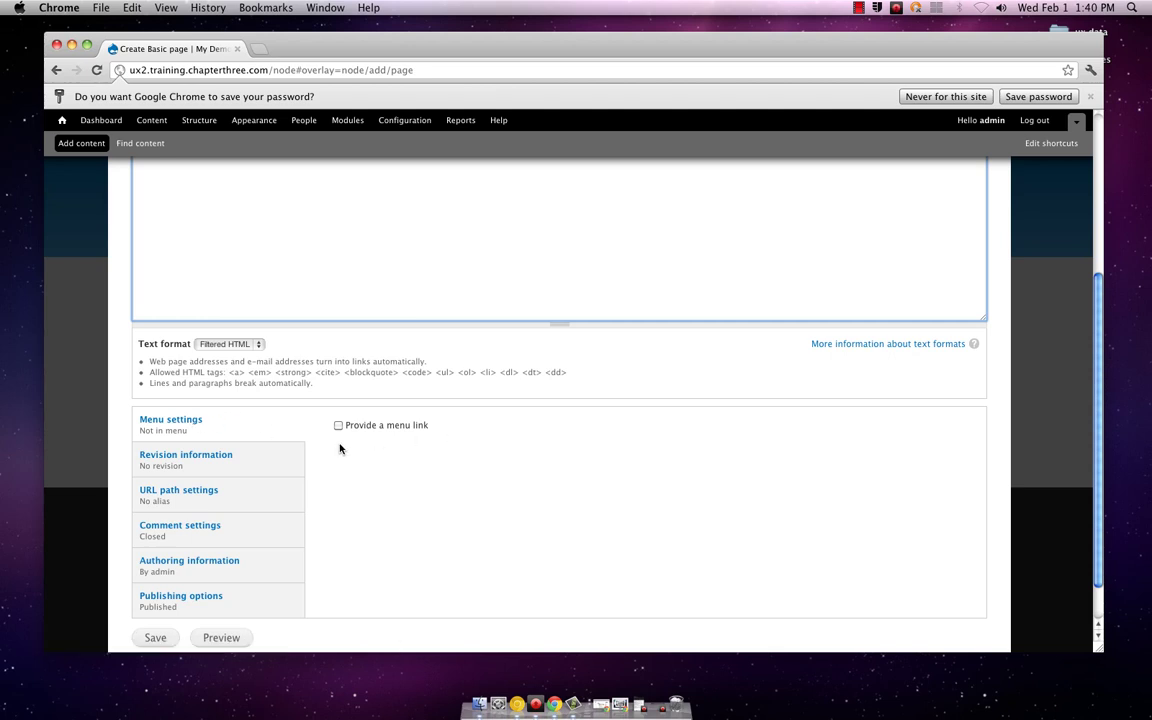
{"action": "scroll", "coordinate": [388, 460], "scroll_direction": "down", "scroll_amount": 3}
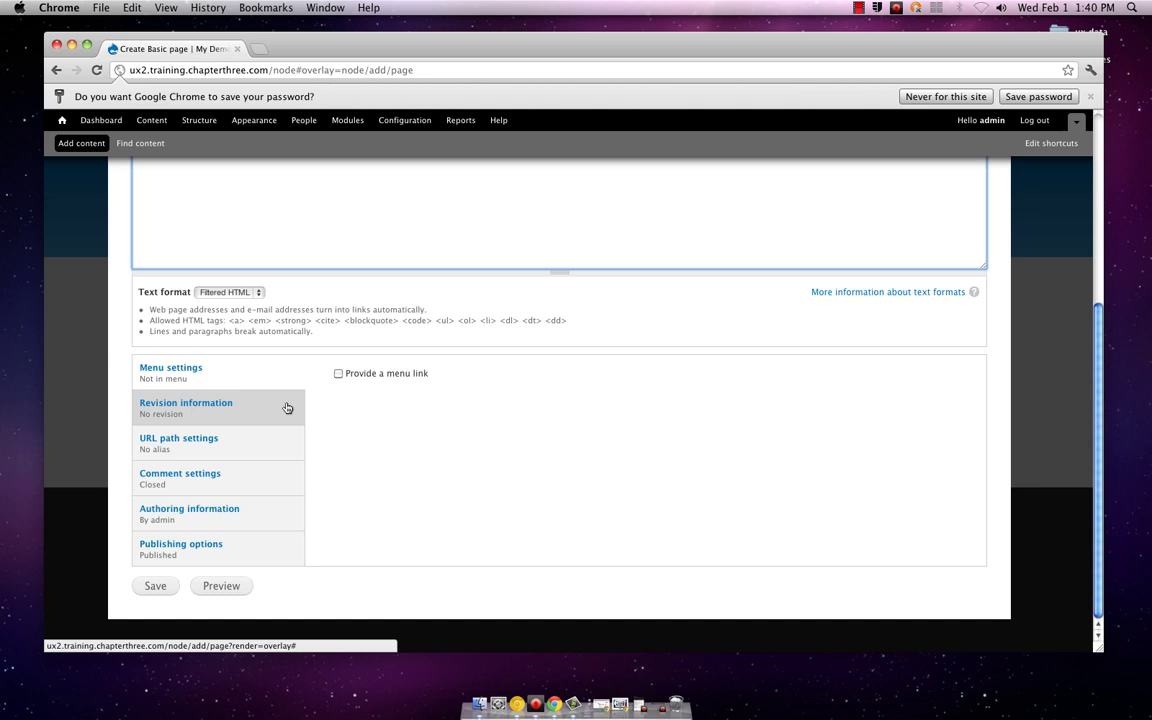
Step: Show the Revision information settings, leaving Create new revision unchecked and the log message empty
{"action": "left_click", "coordinate": [287, 408]}
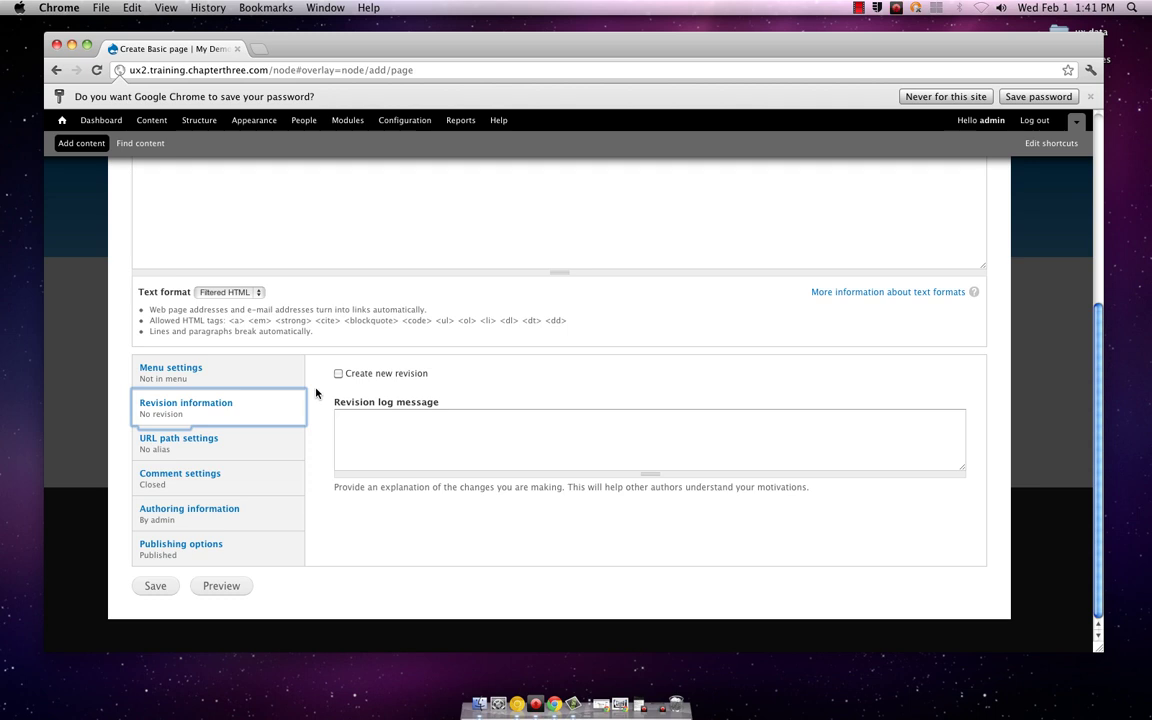
{"action": "scroll", "coordinate": [316, 392], "scroll_direction": "up", "scroll_amount": 5}
{"action": "scroll", "coordinate": [316, 391], "scroll_direction": "up", "scroll_amount": 1}
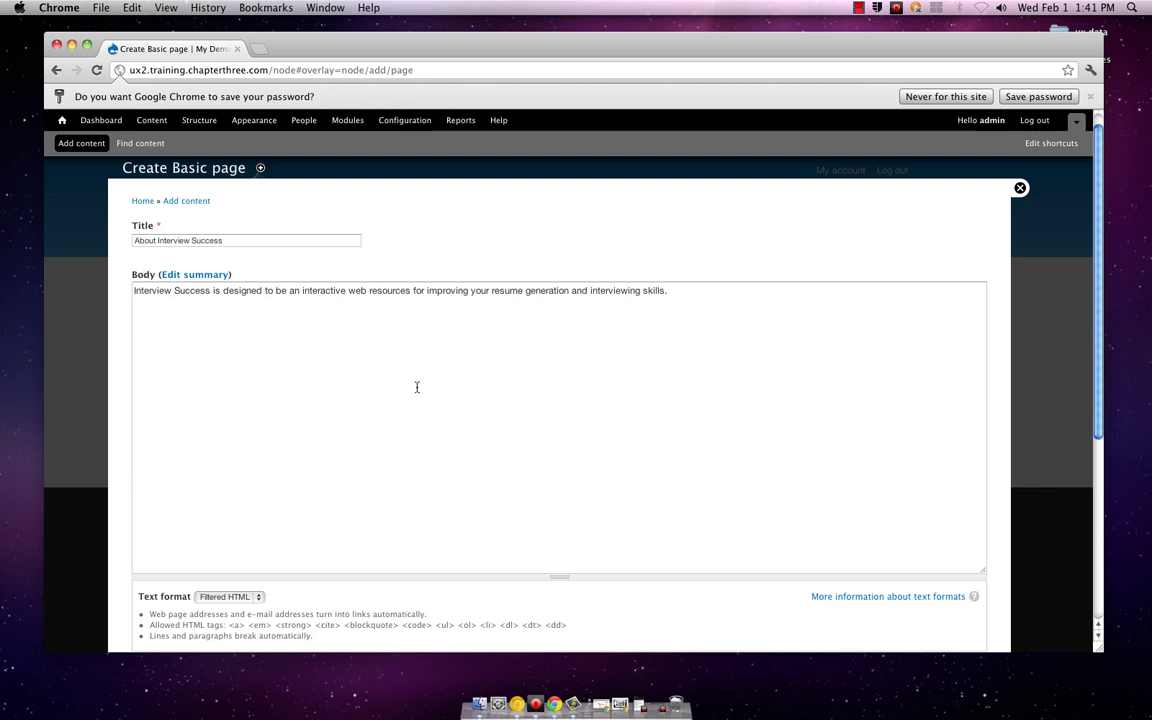
{"action": "scroll", "coordinate": [417, 387], "scroll_direction": "down", "scroll_amount": 5}
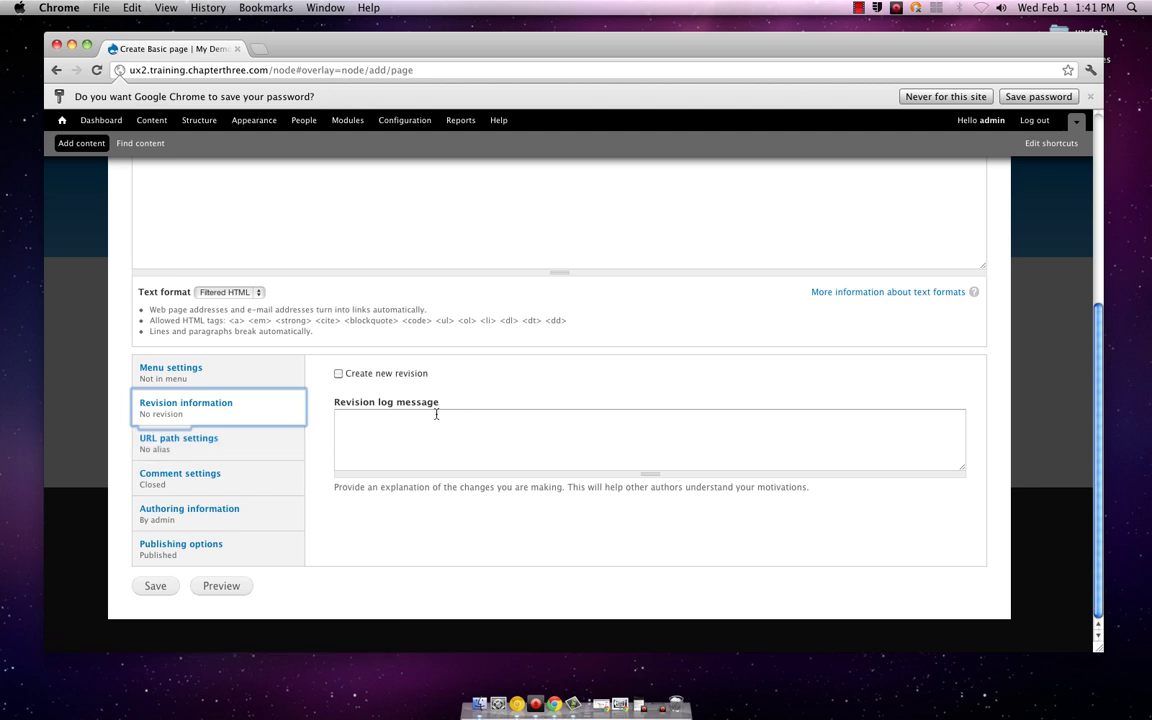
Step: Check the URL alias setting, then the Comment settings, keeping comments Closed
{"action": "left_click", "coordinate": [275, 436]}
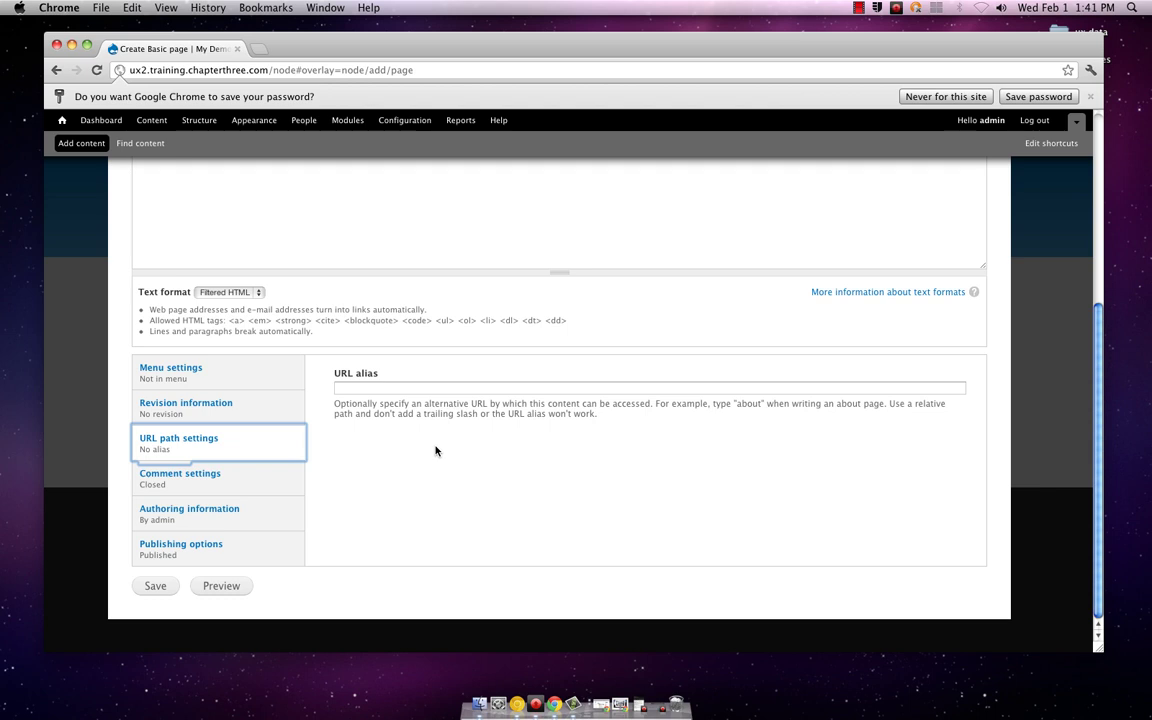
{"action": "left_click", "coordinate": [280, 473]}
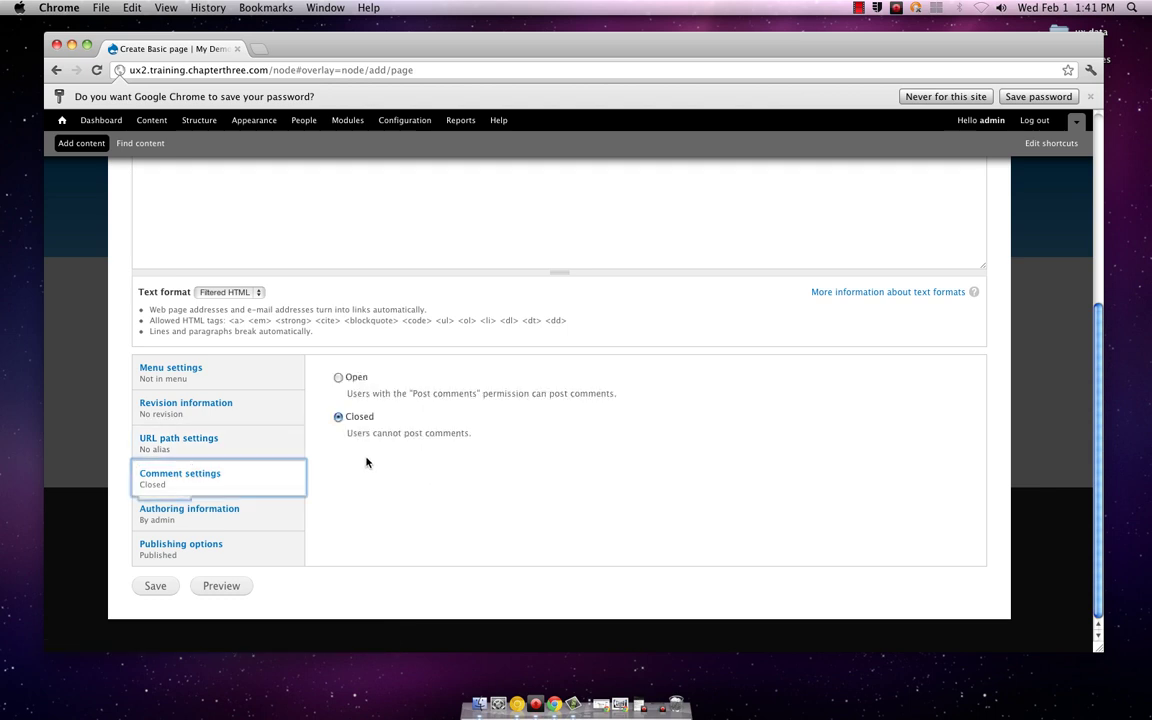
{"action": "scroll", "coordinate": [519, 471], "scroll_direction": "up", "scroll_amount": 2}
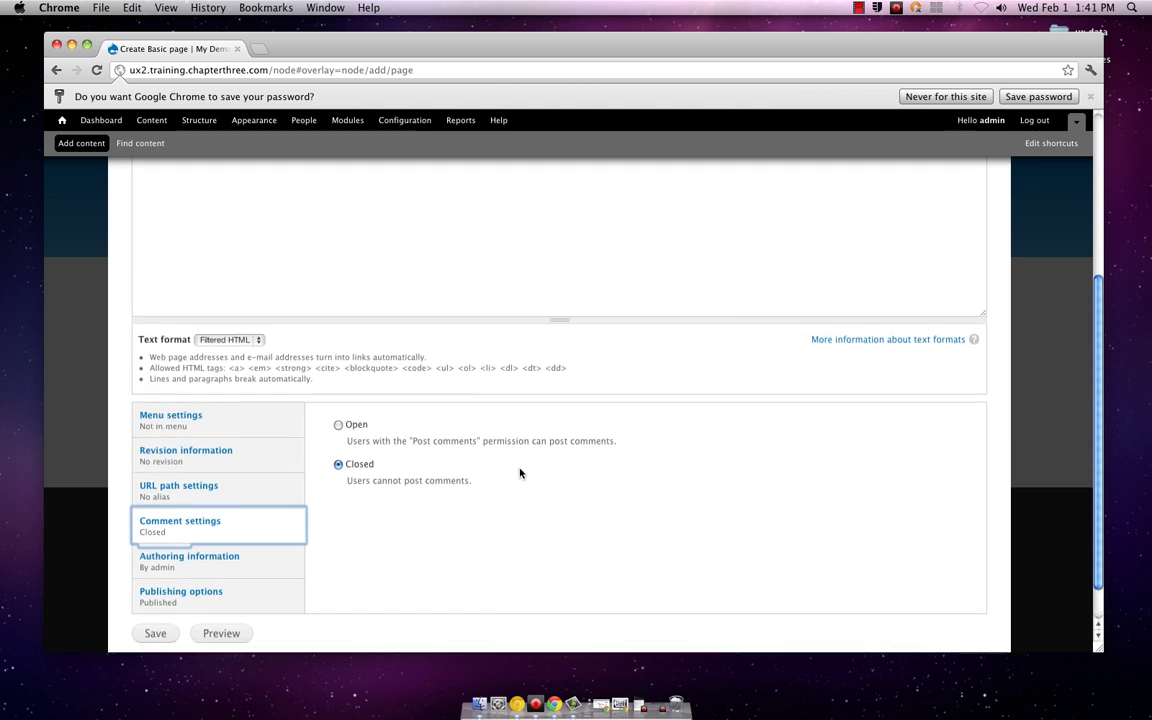
{"action": "scroll", "coordinate": [519, 471], "scroll_direction": "up", "scroll_amount": 1}
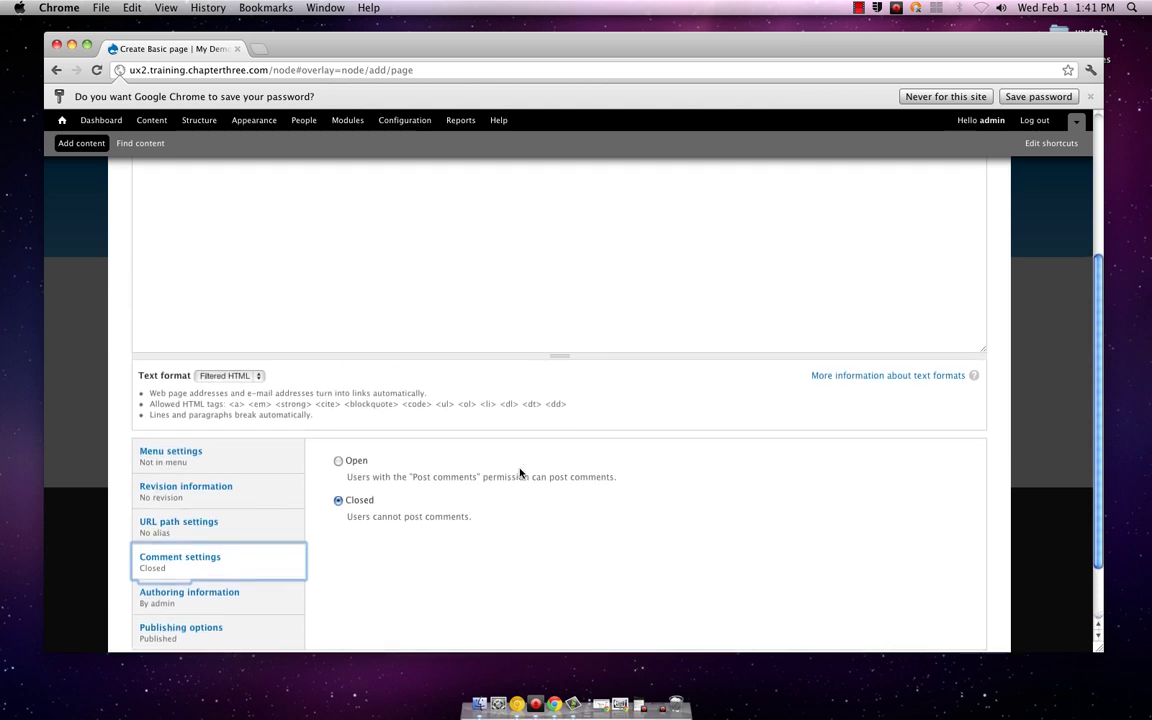
{"action": "scroll", "coordinate": [519, 471], "scroll_direction": "up", "scroll_amount": 5}
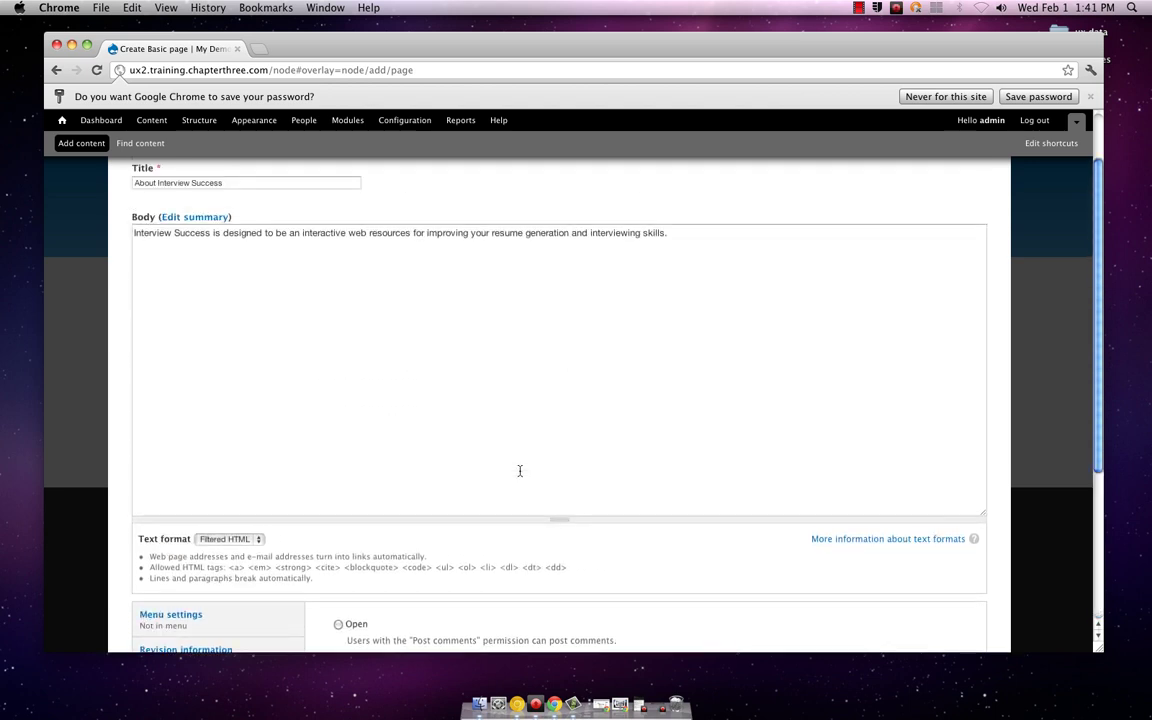
{"action": "scroll", "coordinate": [519, 469], "scroll_direction": "down", "scroll_amount": 5}
{"action": "scroll", "coordinate": [519, 470], "scroll_direction": "up", "scroll_amount": 4}
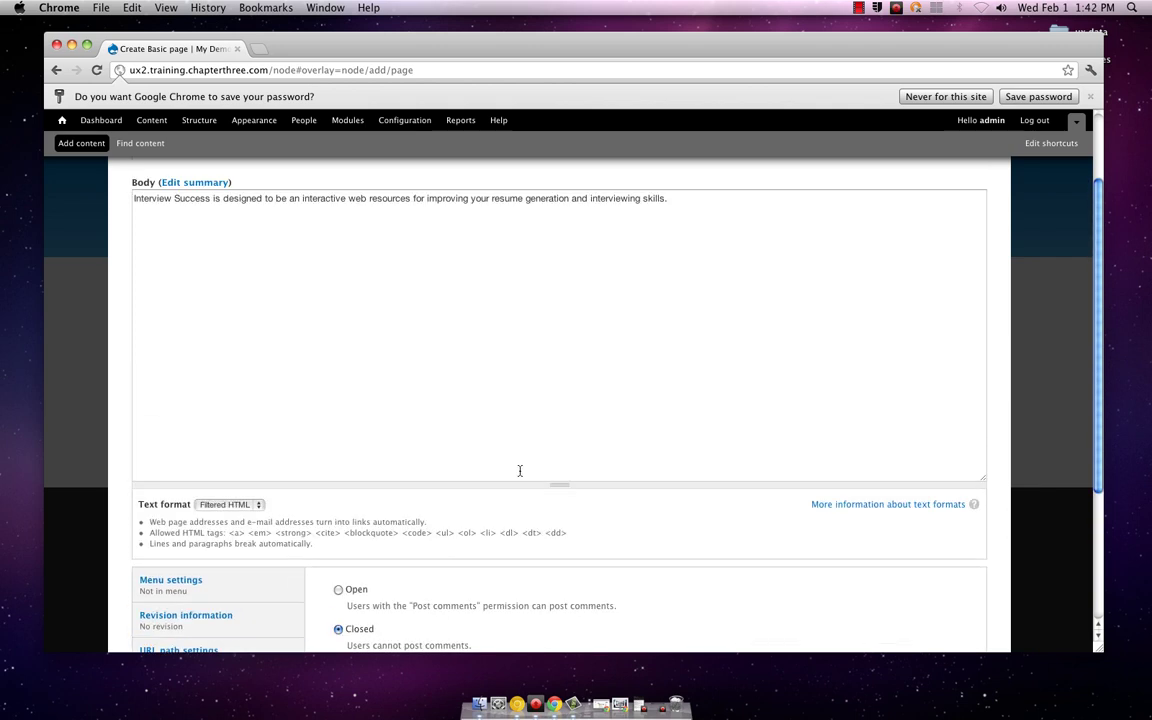
{"action": "scroll", "coordinate": [519, 472], "scroll_direction": "down", "scroll_amount": 1}
{"action": "scroll", "coordinate": [519, 472], "scroll_direction": "down", "scroll_amount": 3}
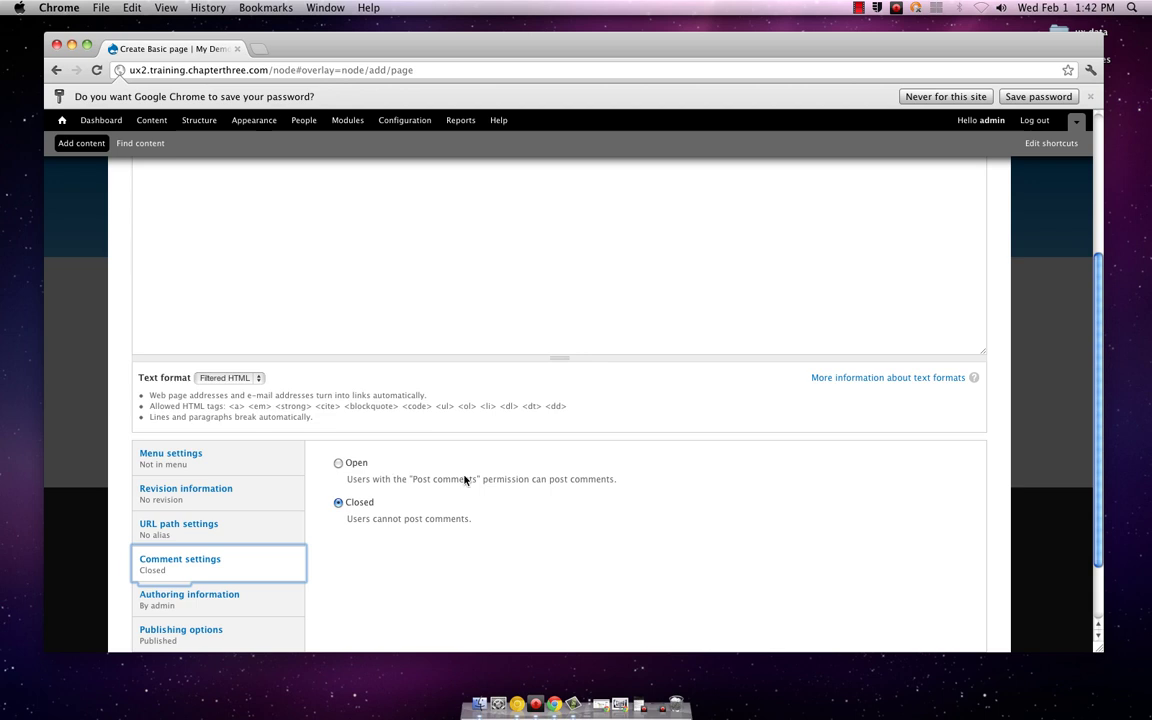
{"action": "scroll", "coordinate": [586, 525], "scroll_direction": "down", "scroll_amount": 1}
{"action": "scroll", "coordinate": [586, 525], "scroll_direction": "down", "scroll_amount": 2}
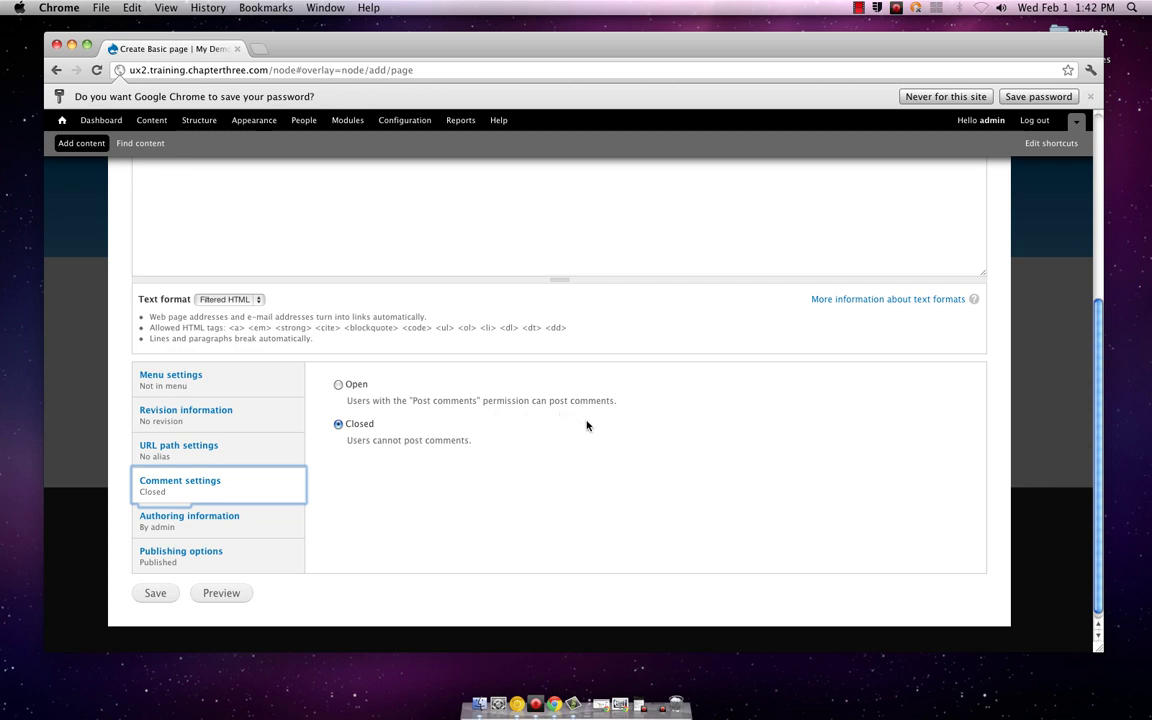
{"action": "scroll", "coordinate": [586, 424], "scroll_direction": "down", "scroll_amount": 1}
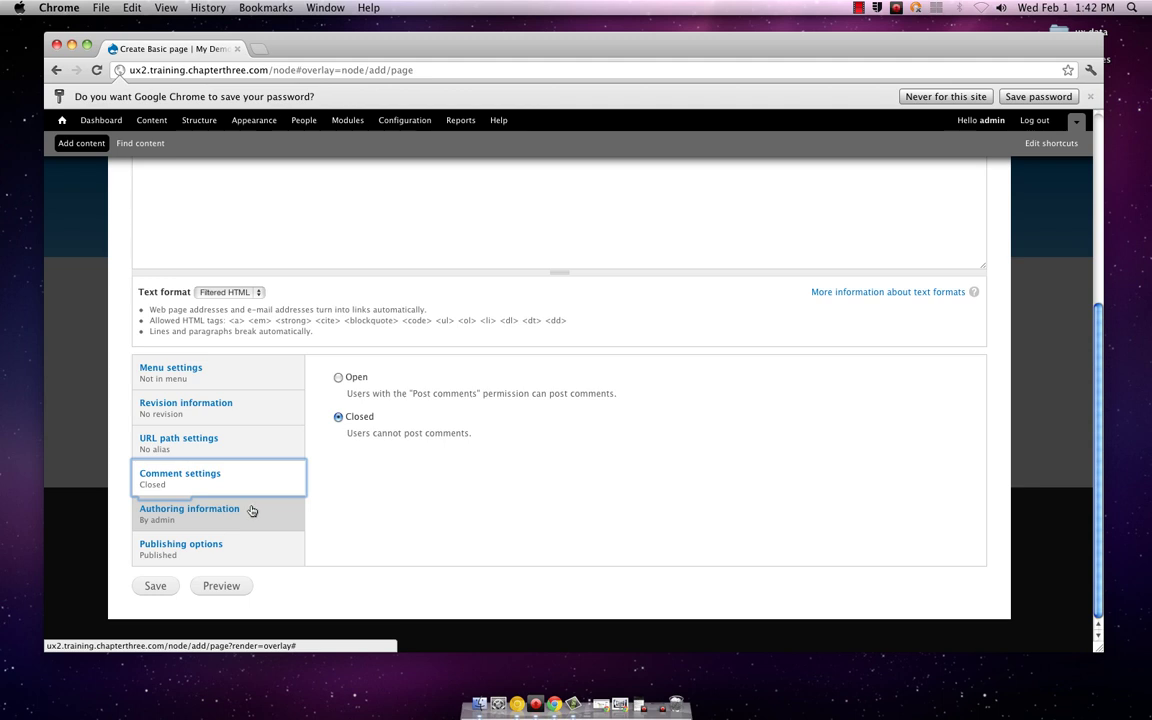
{"action": "scroll", "coordinate": [470, 503], "scroll_direction": "up", "scroll_amount": 5}
{"action": "scroll", "coordinate": [470, 503], "scroll_direction": "down", "scroll_amount": 4}
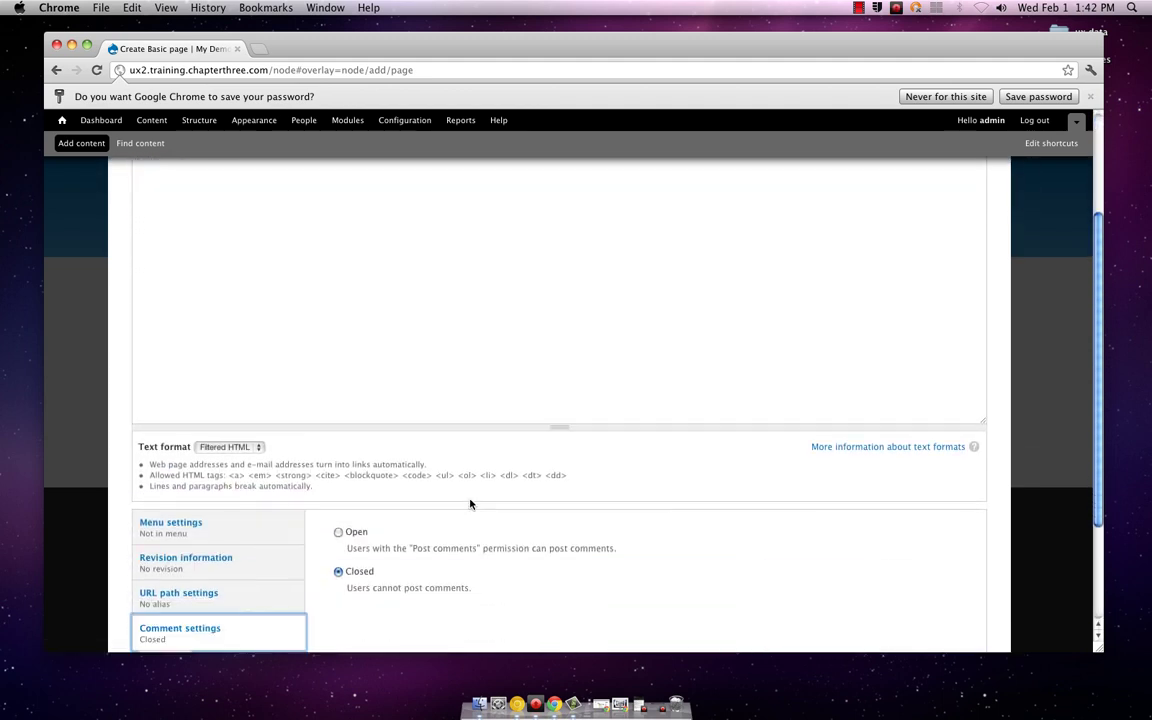
{"action": "scroll", "coordinate": [470, 503], "scroll_direction": "down", "scroll_amount": 2}
{"action": "scroll", "coordinate": [470, 503], "scroll_direction": "up", "scroll_amount": 7}
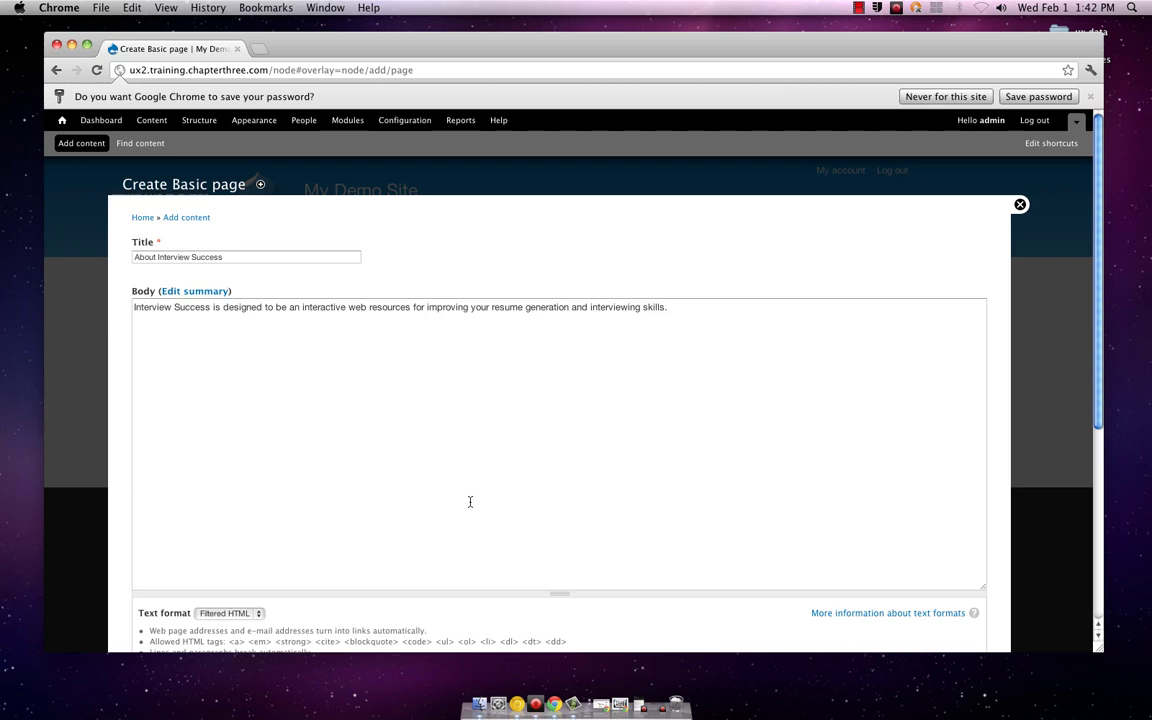
{"action": "scroll", "coordinate": [470, 502], "scroll_direction": "down", "scroll_amount": 6}
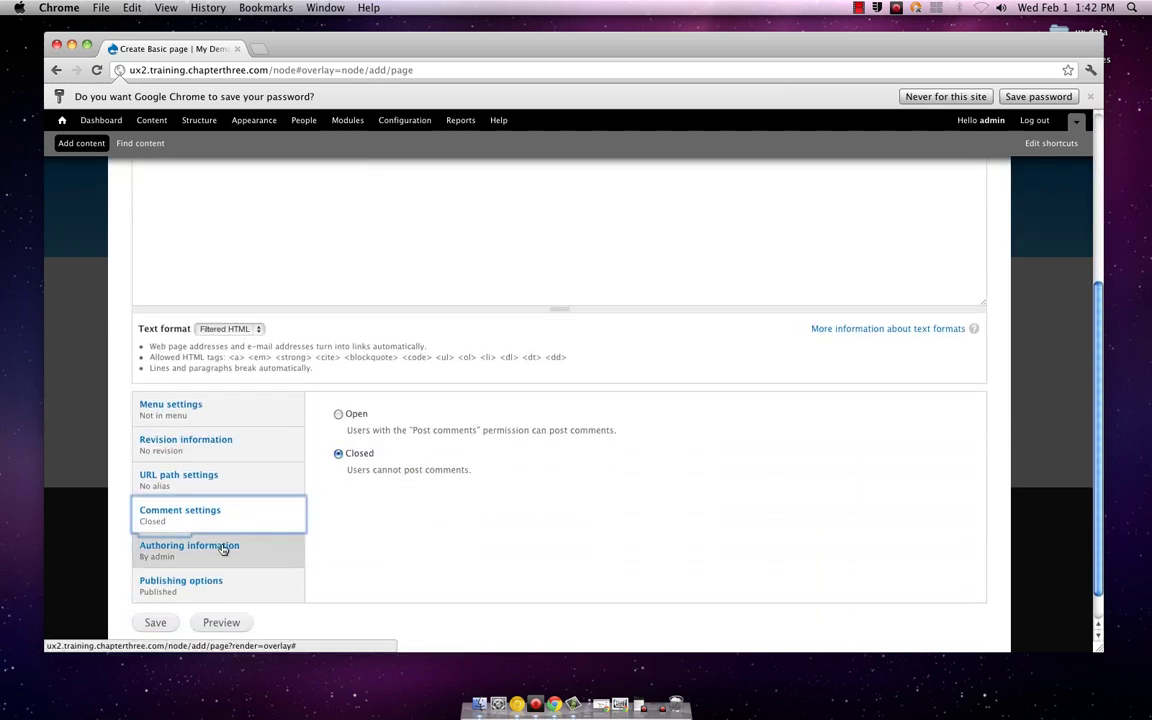
Step: Review authoring information and publishing options: Published ticked, not promoted or sticky
{"action": "left_click", "coordinate": [222, 549]}
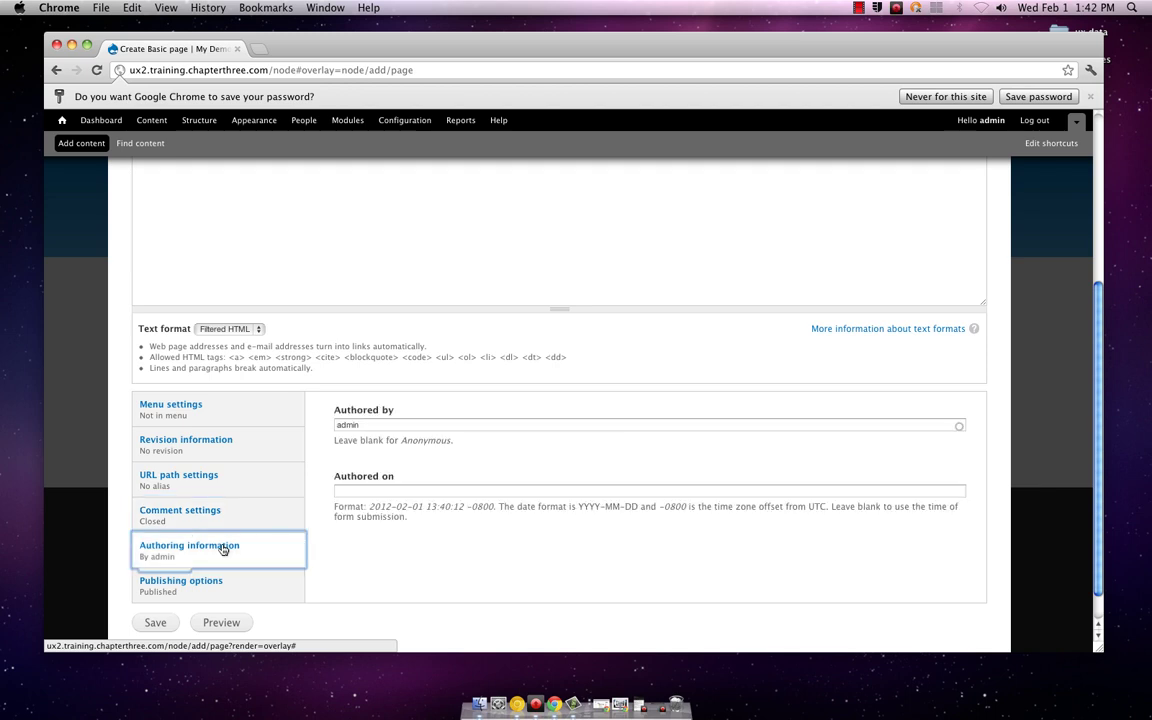
{"action": "scroll", "coordinate": [435, 535], "scroll_direction": "down", "scroll_amount": 2}
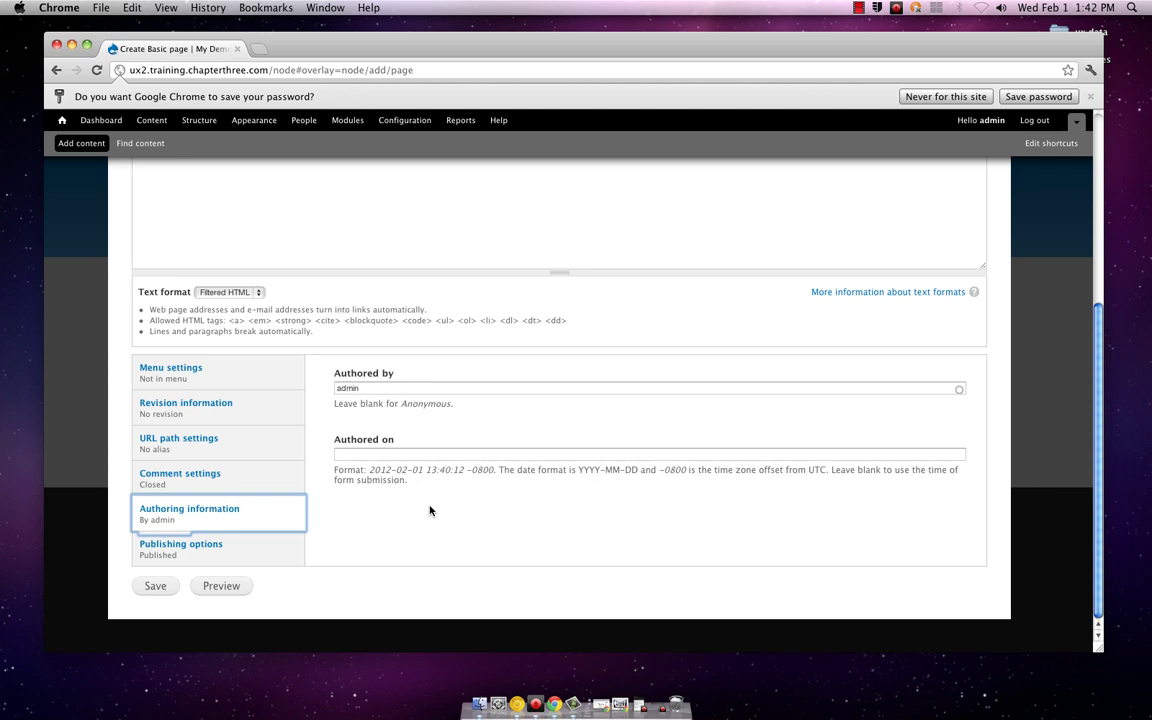
{"action": "left_click", "coordinate": [237, 544]}
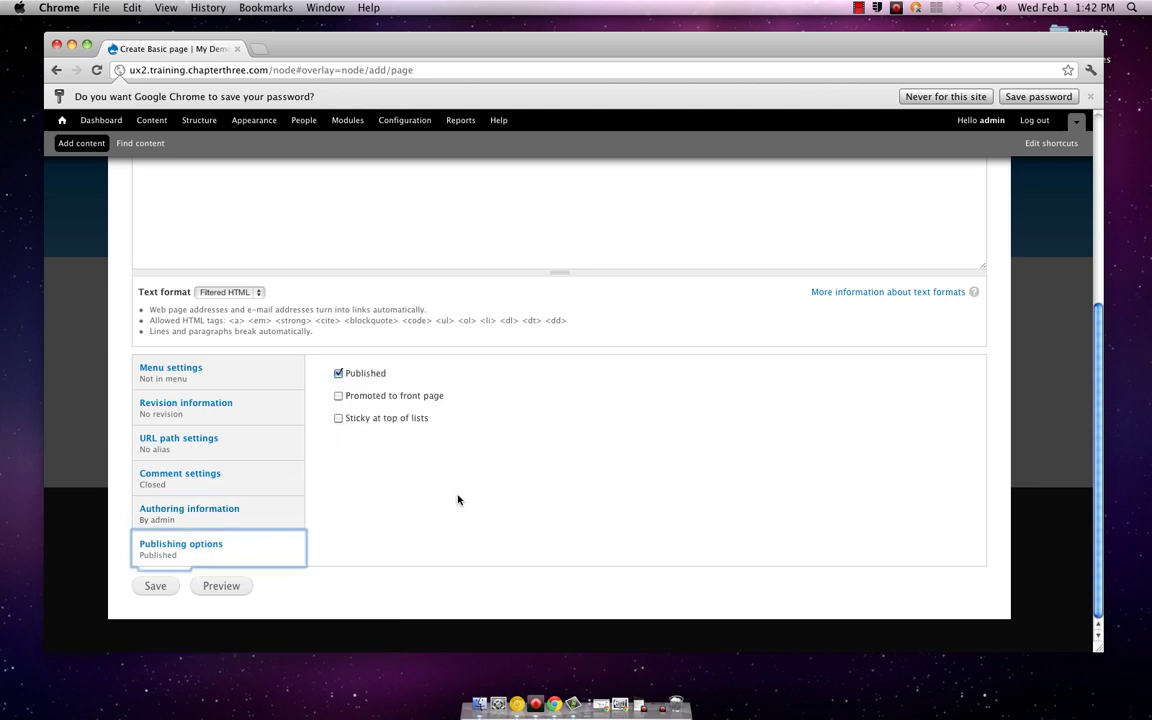
{"action": "scroll", "coordinate": [490, 502], "scroll_direction": "up", "scroll_amount": 2}
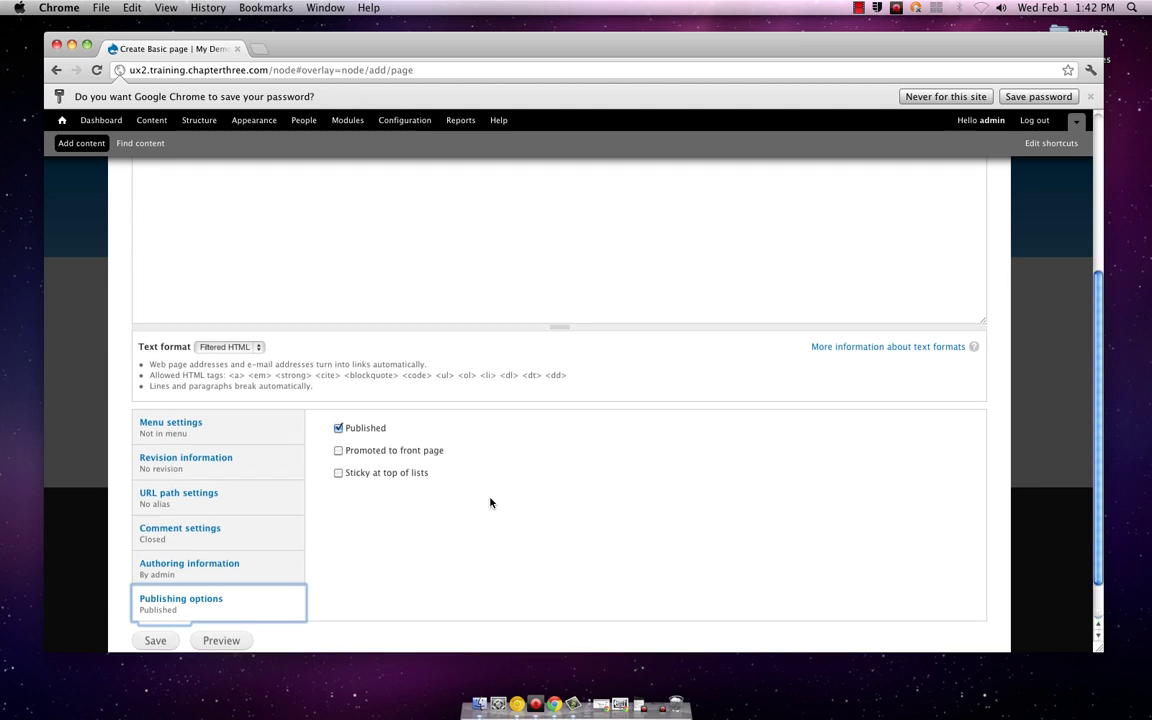
{"action": "scroll", "coordinate": [490, 502], "scroll_direction": "up", "scroll_amount": 1}
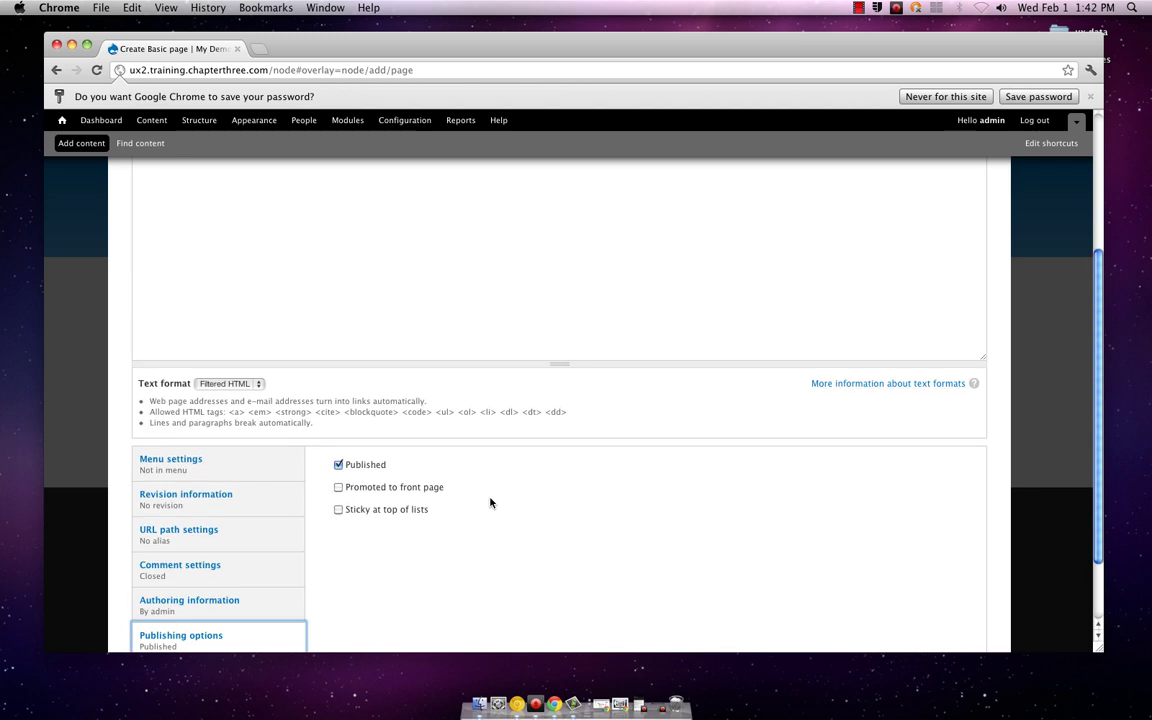
{"action": "scroll", "coordinate": [490, 502], "scroll_direction": "up", "scroll_amount": 1}
{"action": "scroll", "coordinate": [490, 502], "scroll_direction": "down", "scroll_amount": 3}
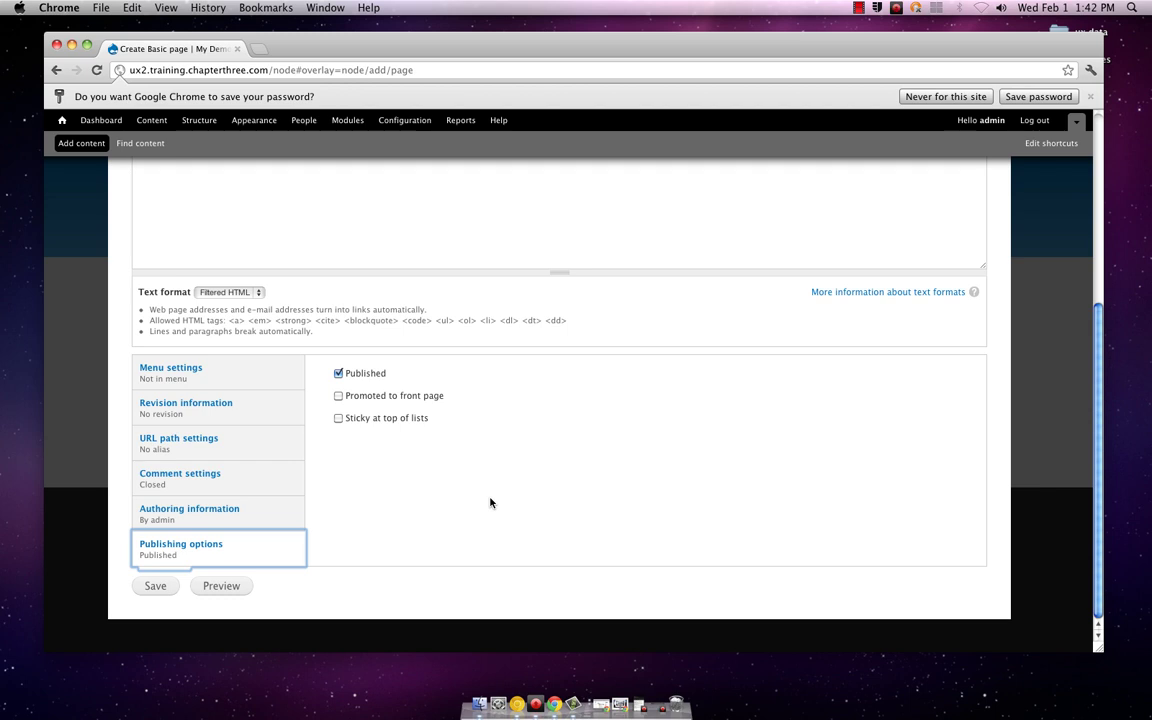
{"action": "scroll", "coordinate": [490, 502], "scroll_direction": "up", "scroll_amount": 2}
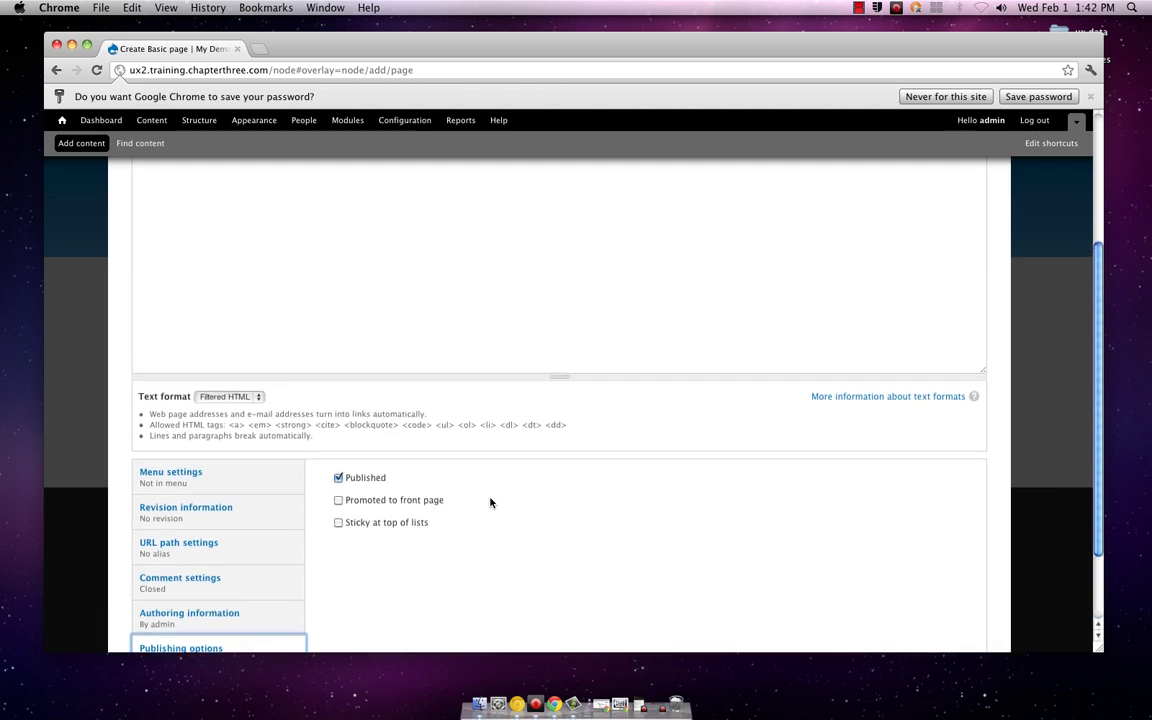
{"action": "scroll", "coordinate": [490, 503], "scroll_direction": "up", "scroll_amount": 1}
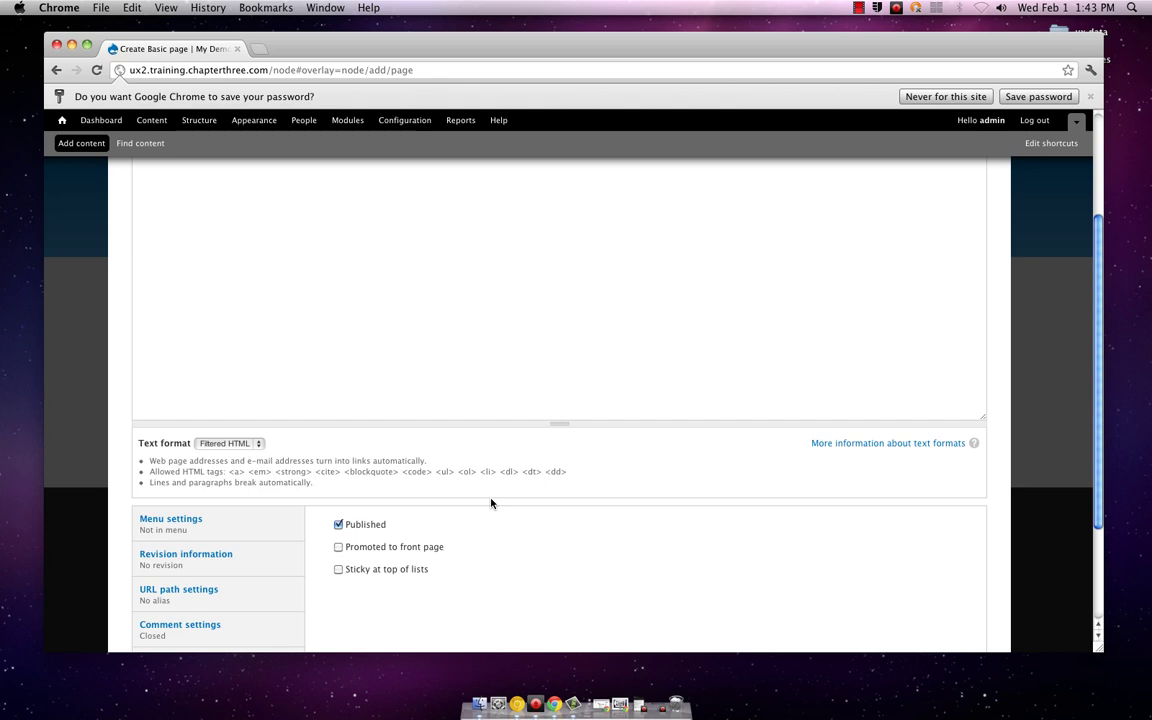
{"action": "scroll", "coordinate": [490, 502], "scroll_direction": "up", "scroll_amount": 1}
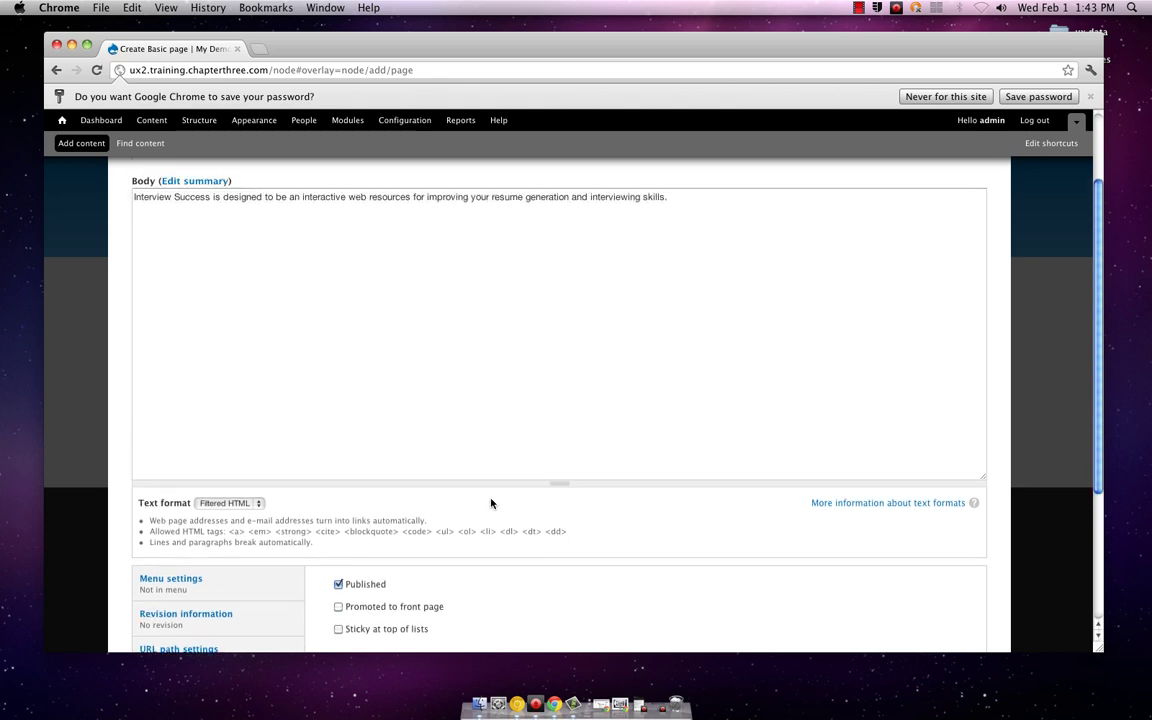
{"action": "scroll", "coordinate": [490, 503], "scroll_direction": "down", "scroll_amount": 2}
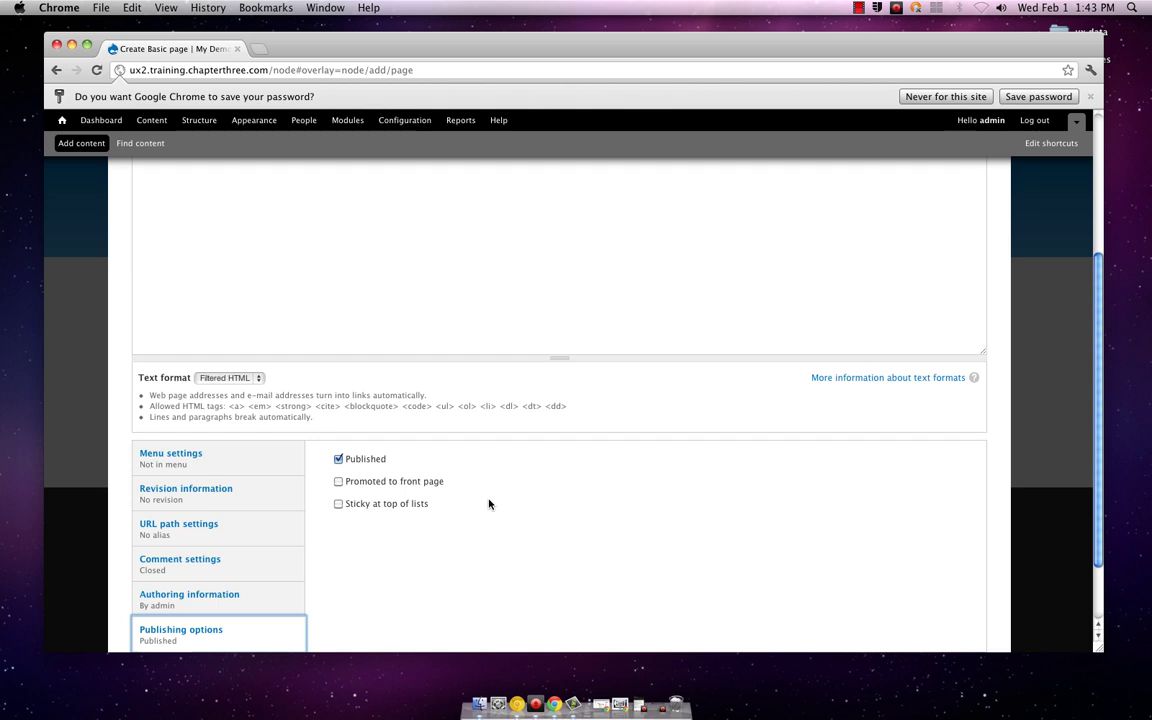
{"action": "scroll", "coordinate": [465, 503], "scroll_direction": "down", "scroll_amount": 2}
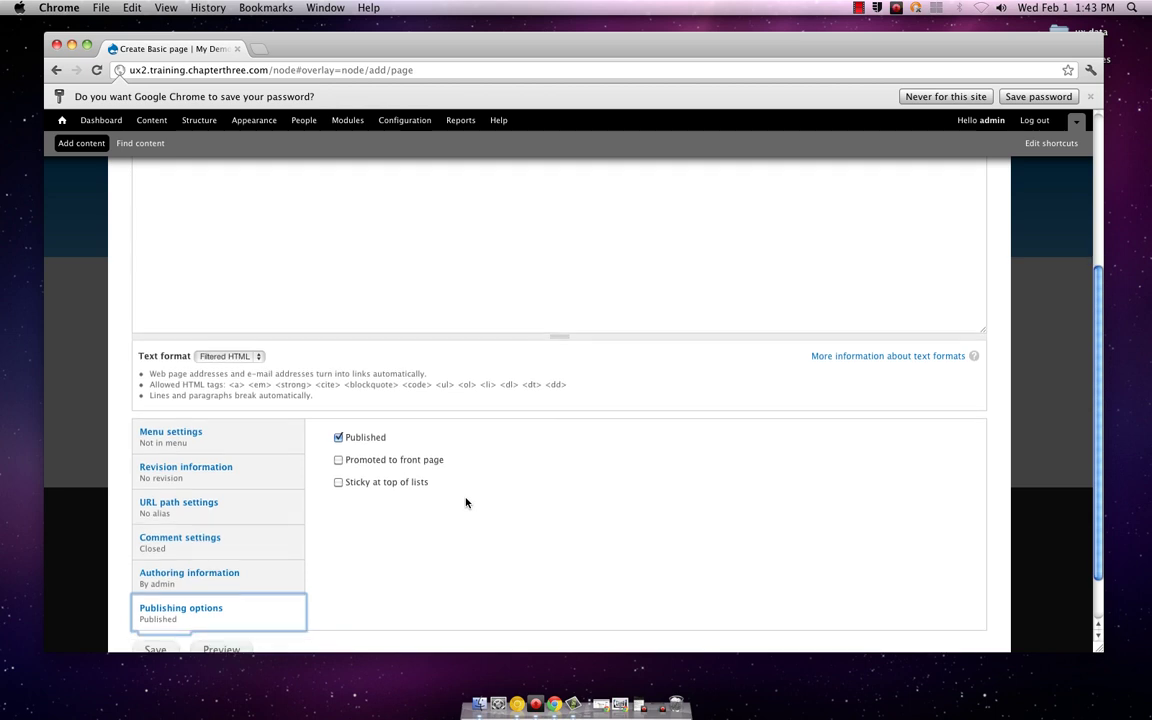
{"action": "scroll", "coordinate": [465, 503], "scroll_direction": "down", "scroll_amount": 1}
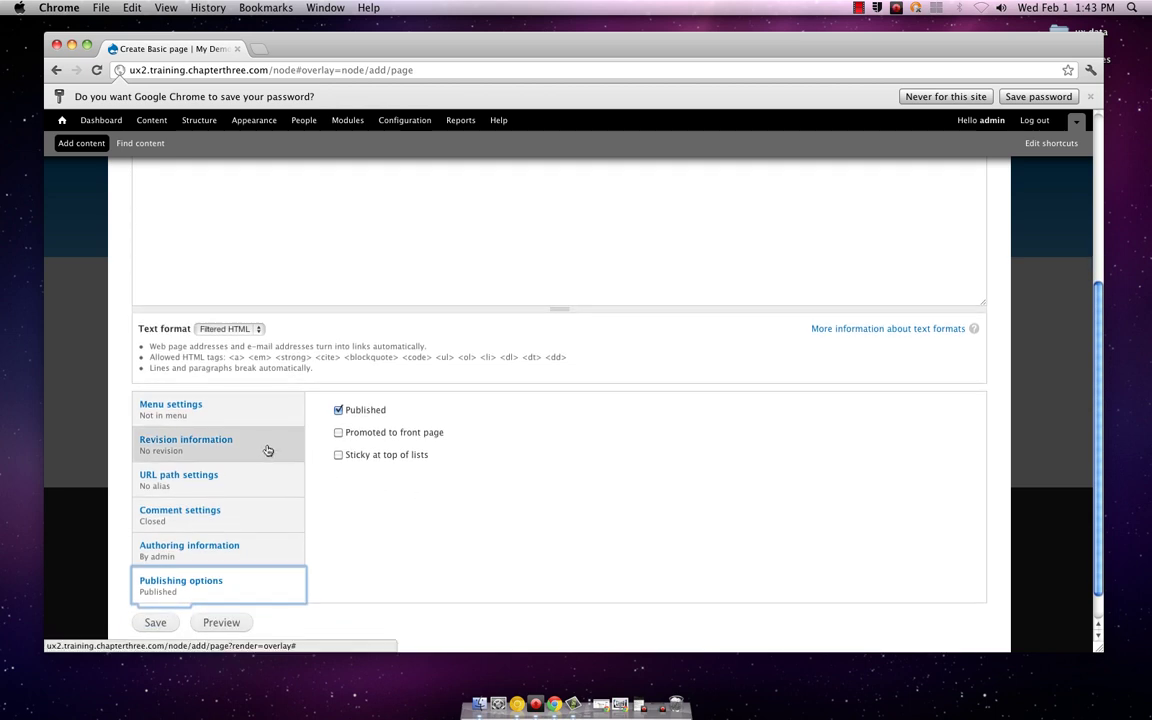
{"action": "left_click", "coordinate": [161, 621]}
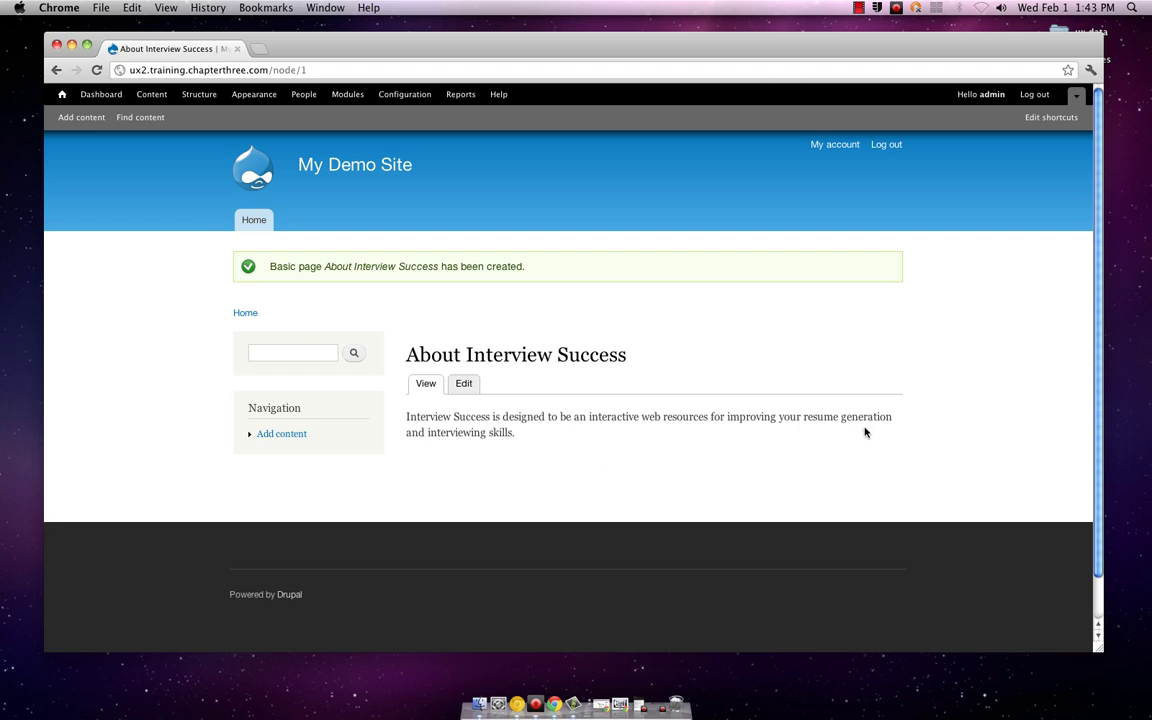
{"action": "scroll", "coordinate": [866, 432], "scroll_direction": "down", "scroll_amount": 2}
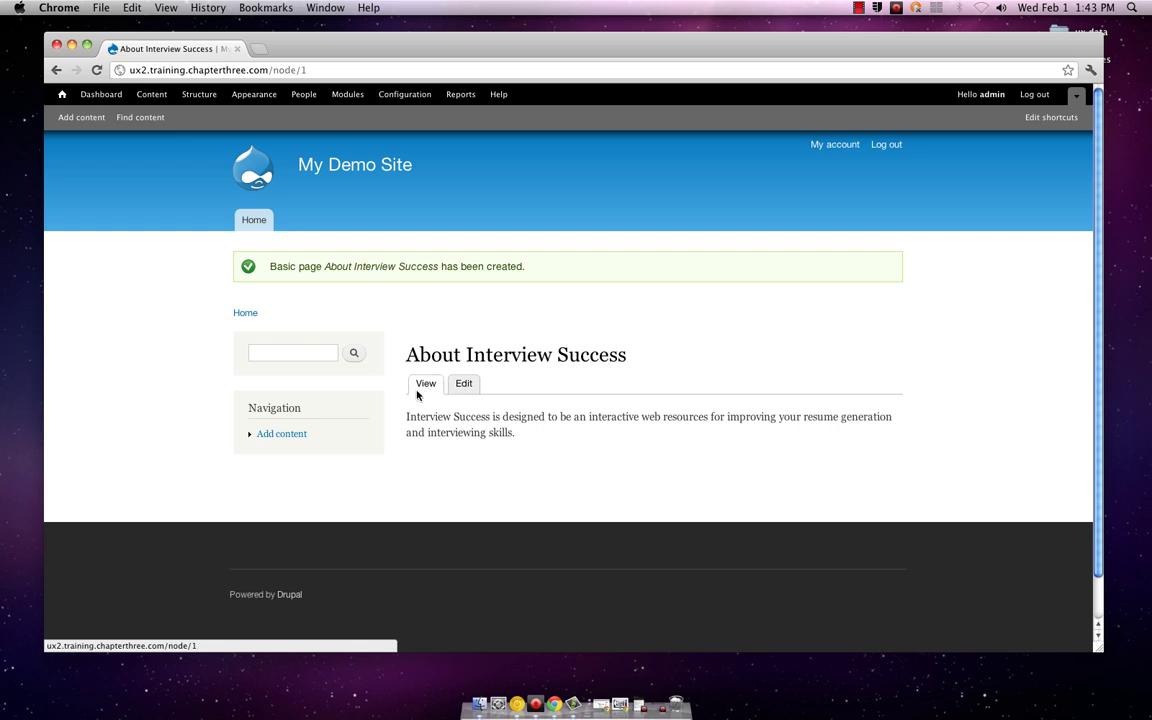
{"action": "scroll", "coordinate": [810, 416], "scroll_direction": "down", "scroll_amount": 2}
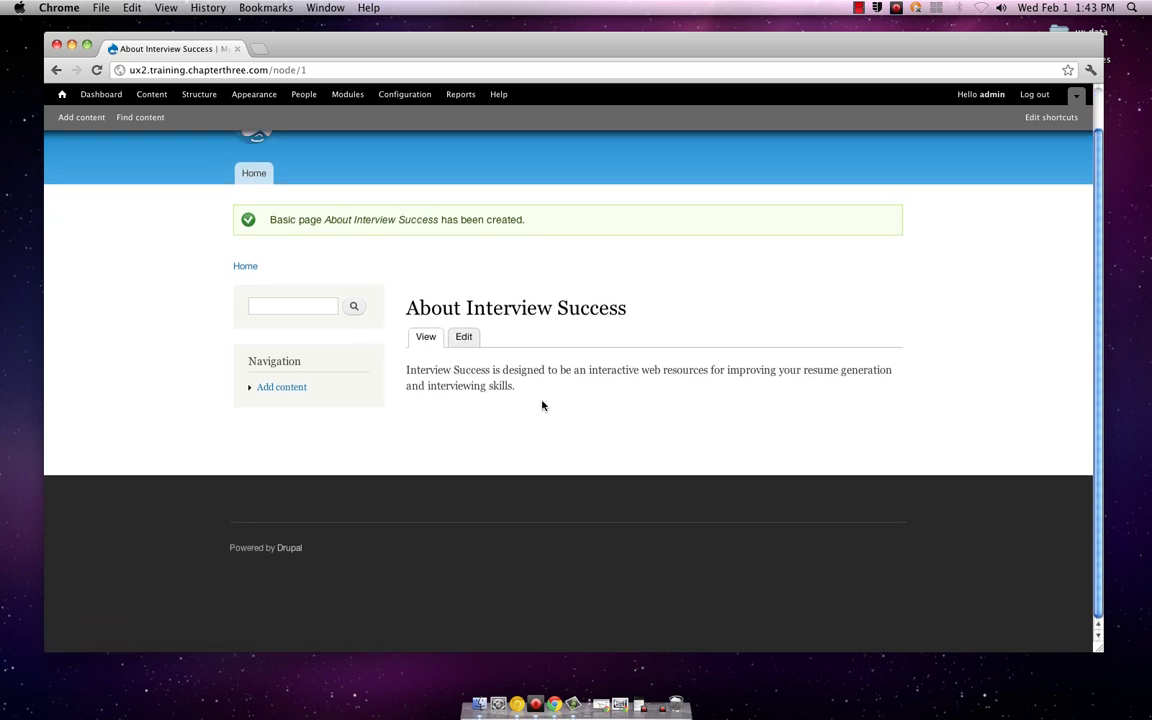
Step: Re-open the About Interview Success edit form and save it with the body unchanged
{"action": "left_click", "coordinate": [464, 340]}
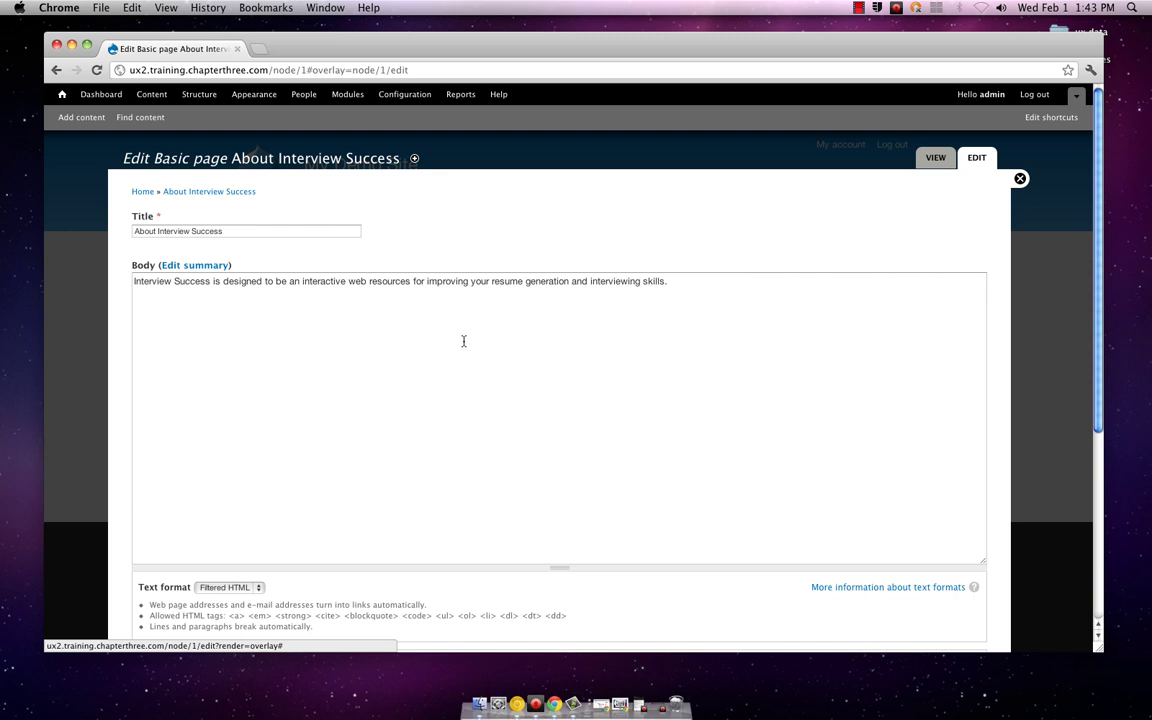
{"action": "scroll", "coordinate": [464, 340], "scroll_direction": "down", "scroll_amount": 5}
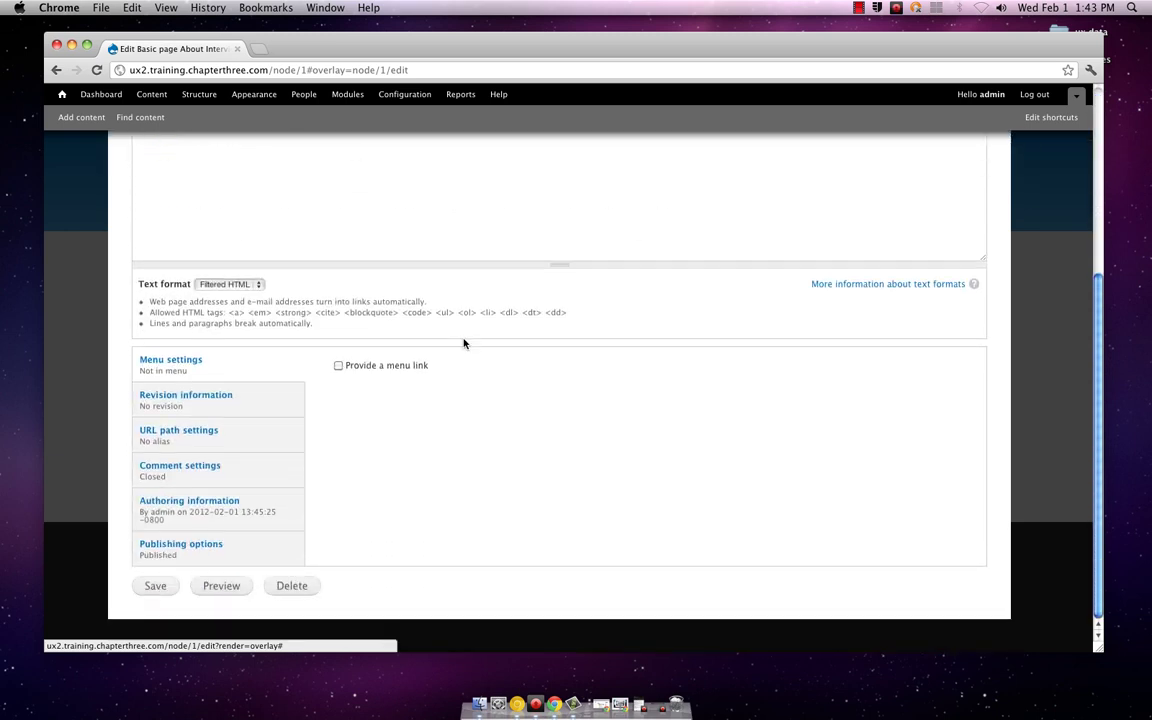
{"action": "left_click", "coordinate": [156, 587]}
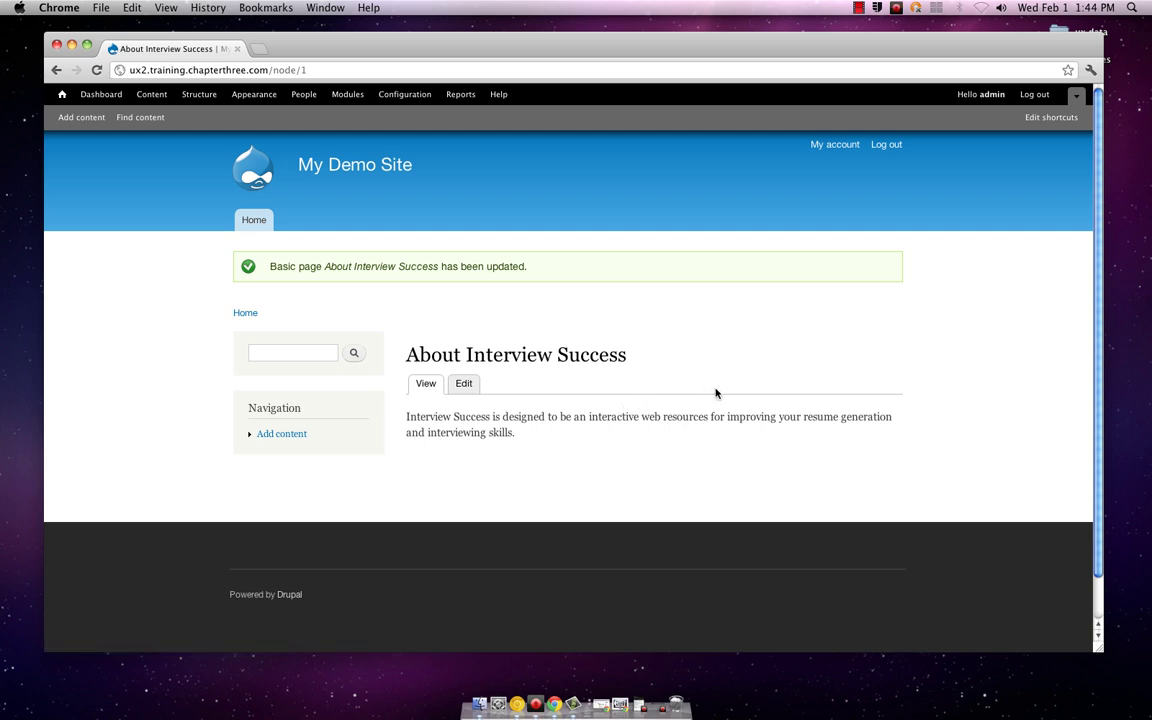
Step: Open Add content from the shortcut bar to list the Article and Basic page types
{"action": "scroll", "coordinate": [716, 392], "scroll_direction": "down", "scroll_amount": 1}
{"action": "scroll", "coordinate": [716, 392], "scroll_direction": "up", "scroll_amount": 1}
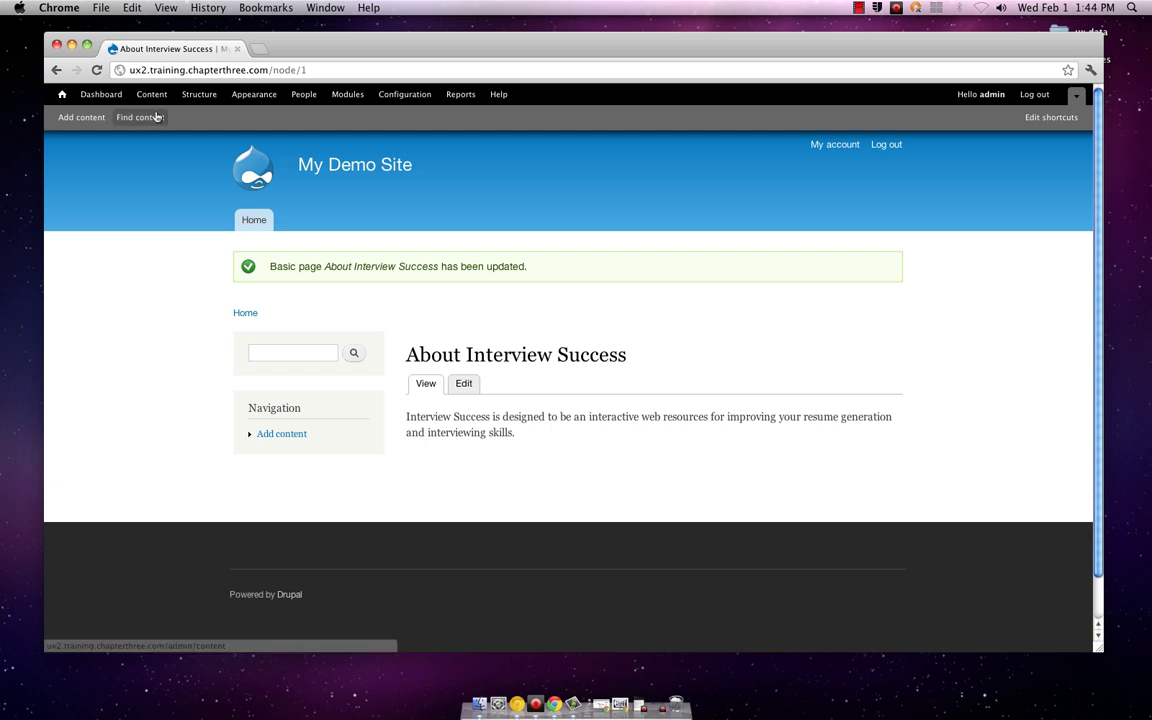
{"action": "left_click", "coordinate": [70, 117]}
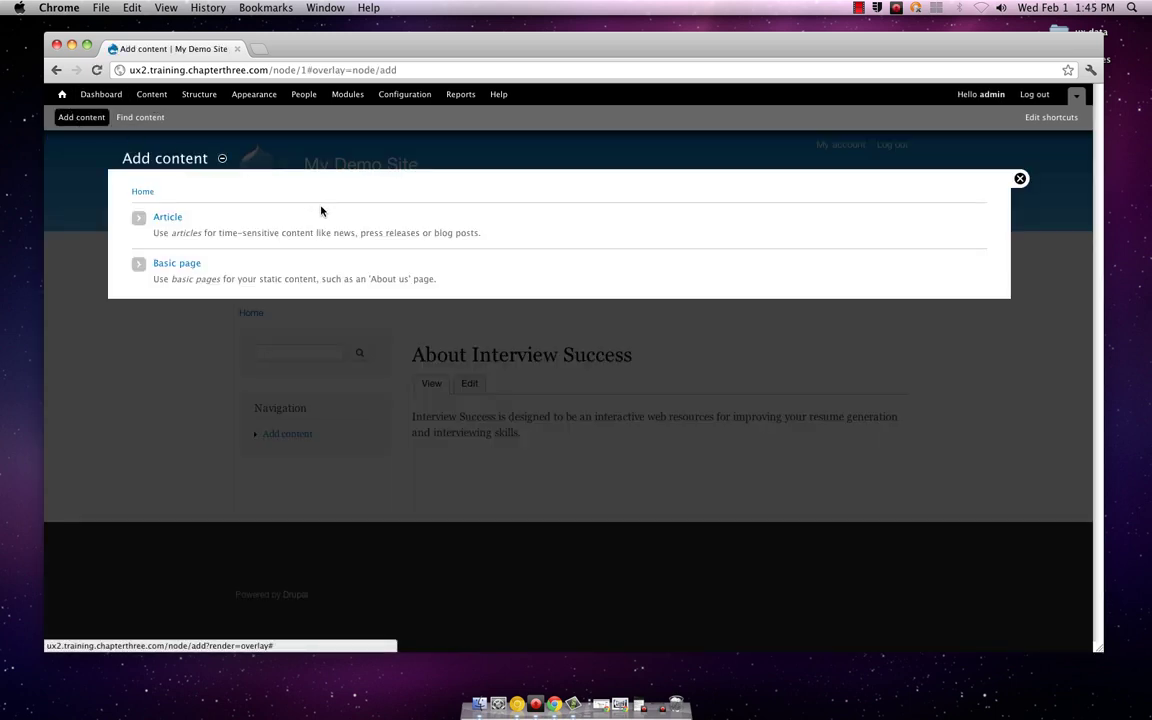
Step: Choose Article and enter the title 'How to Prepare Prior to Your Interview'
{"action": "left_click", "coordinate": [161, 219]}
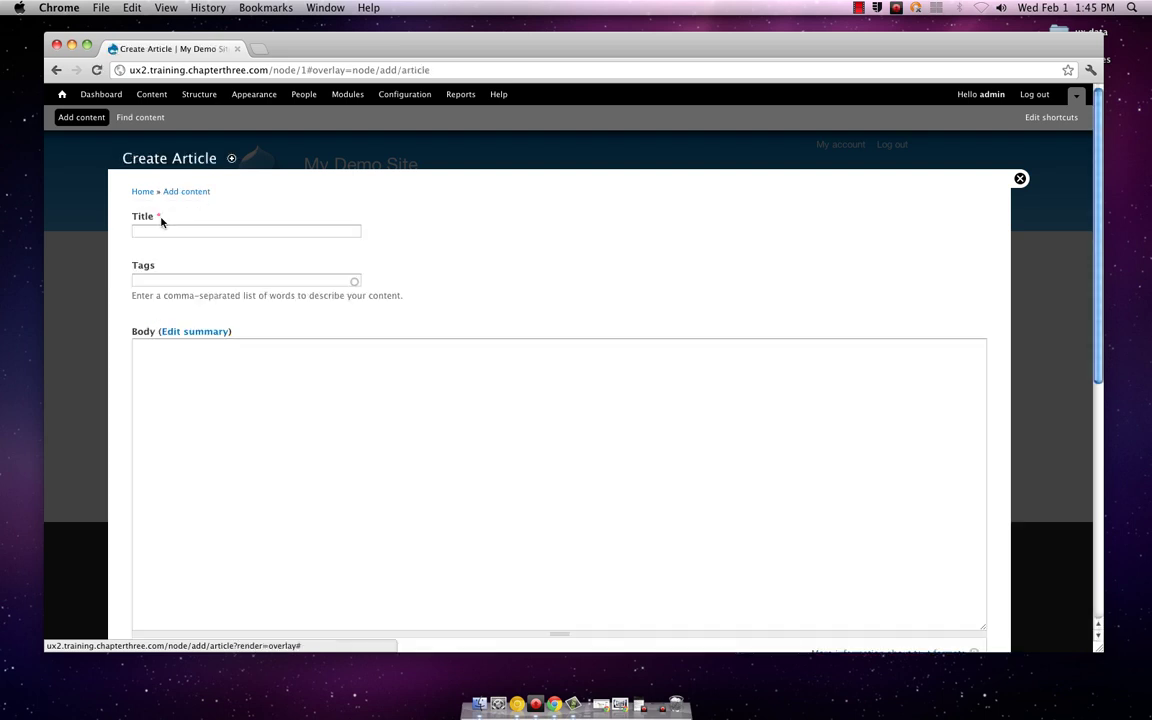
{"action": "left_click", "coordinate": [219, 228]}
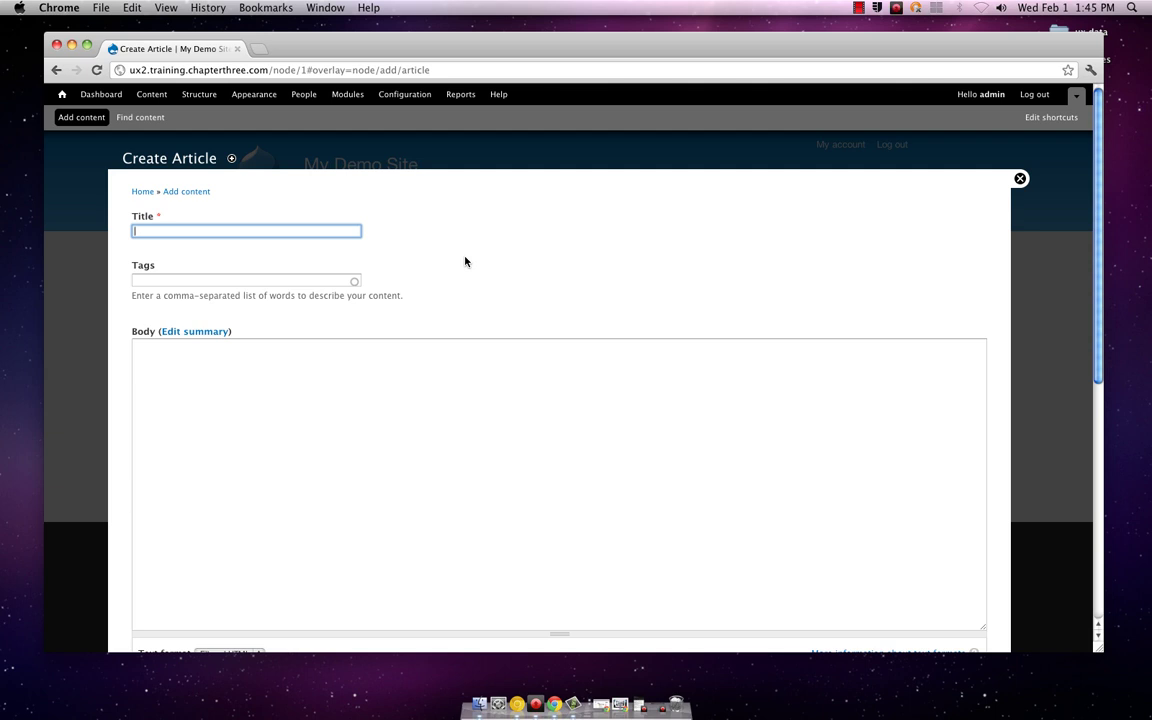
{"action": "type", "text": "How to Prepare Prior to Your Interview"}
Step: Enter the tags interview, interviewing, prepare, interviewing success, how to in the Tags field
{"action": "key", "text": "Tab"}
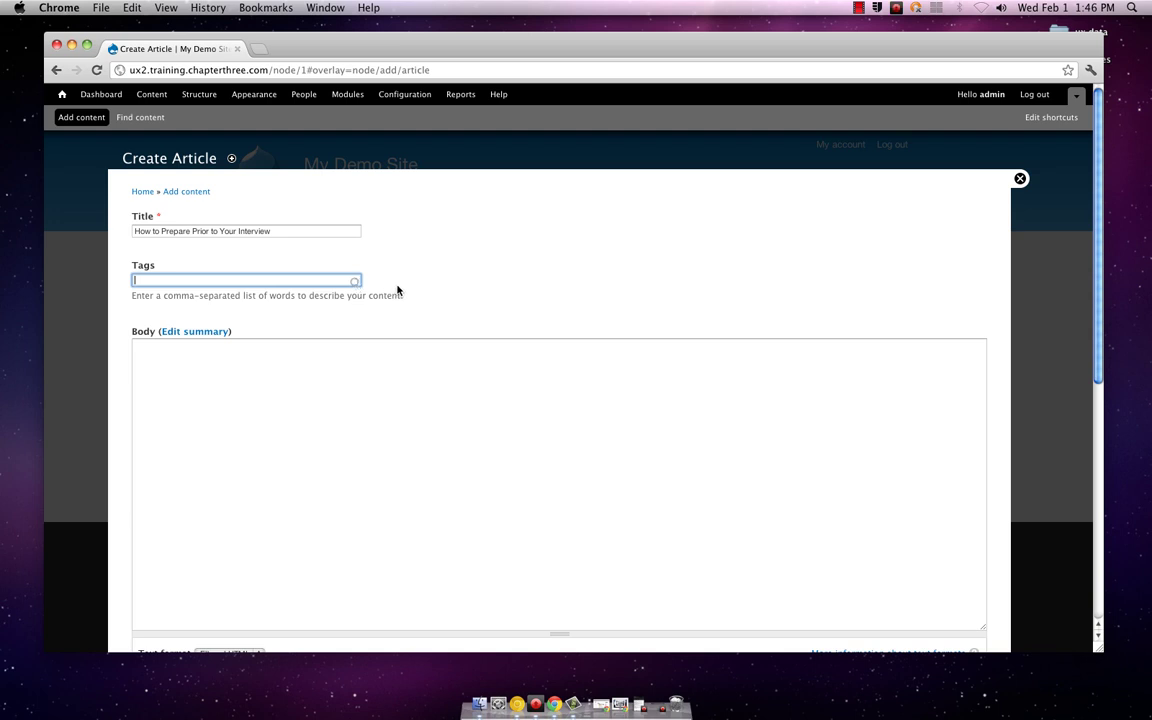
{"action": "type", "text": "interview, interviewing, prepare, interview"}
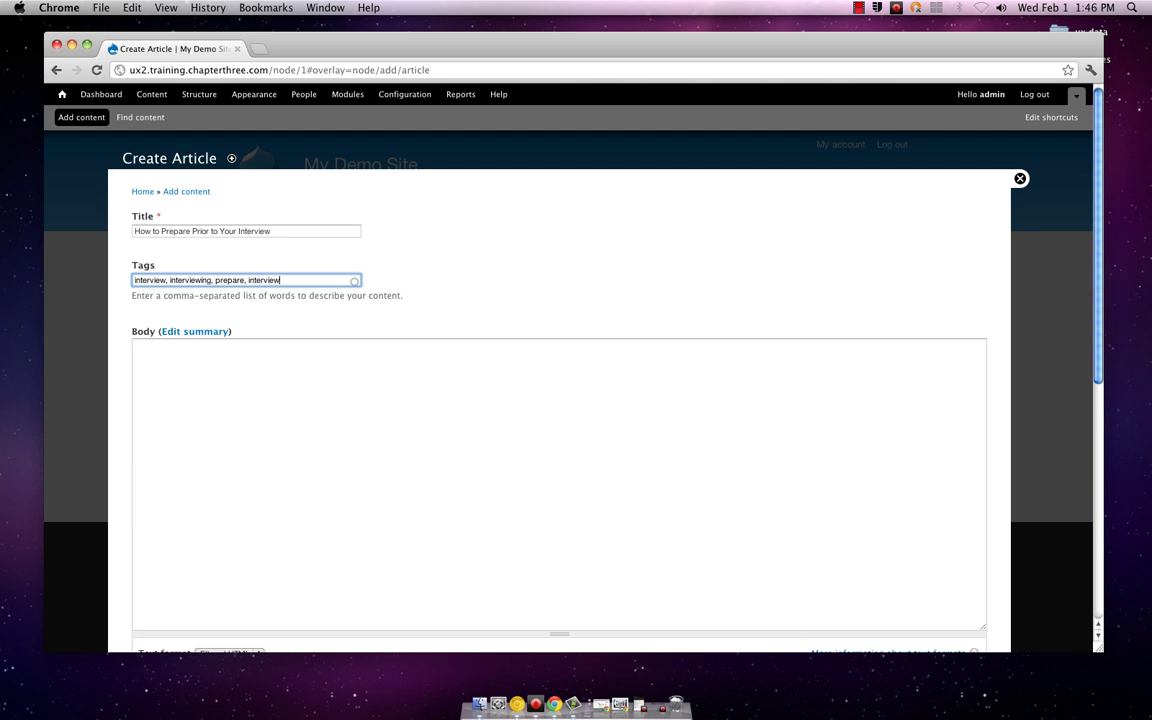
{"action": "type", "text": "ing success,"}
{"action": "type", "text": "how to"}
{"action": "scroll", "coordinate": [400, 300], "scroll_direction": "down", "scroll_amount": 2}
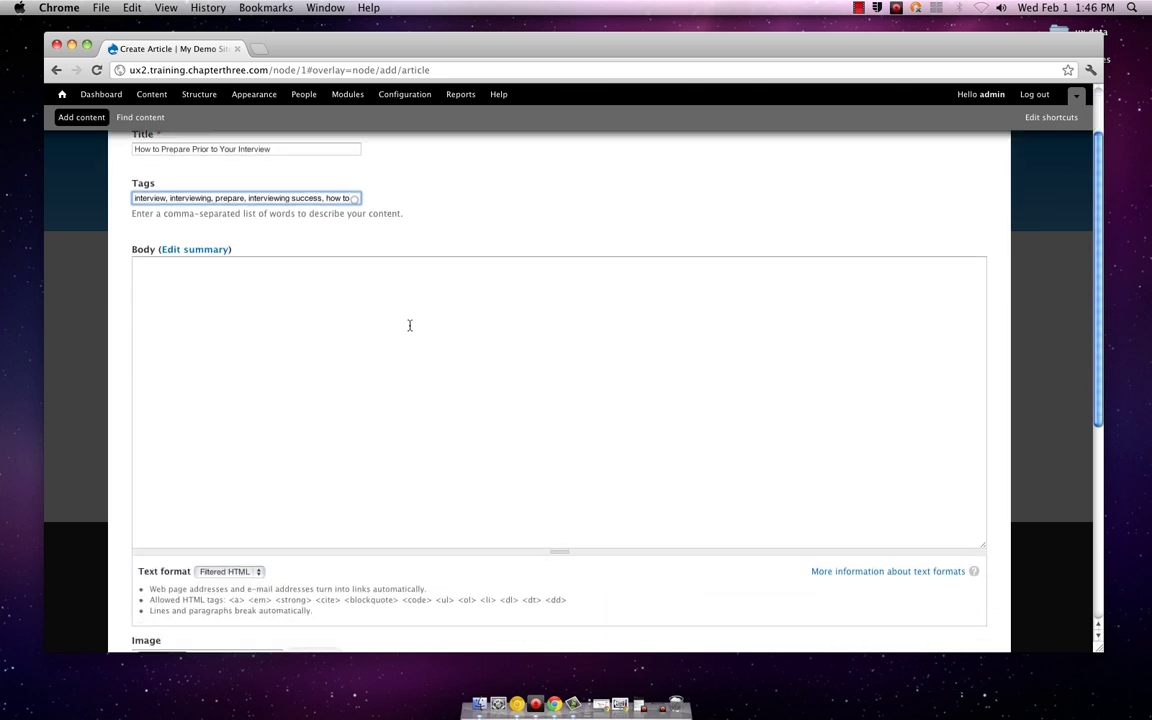
{"action": "scroll", "coordinate": [409, 324], "scroll_direction": "up", "scroll_amount": 2}
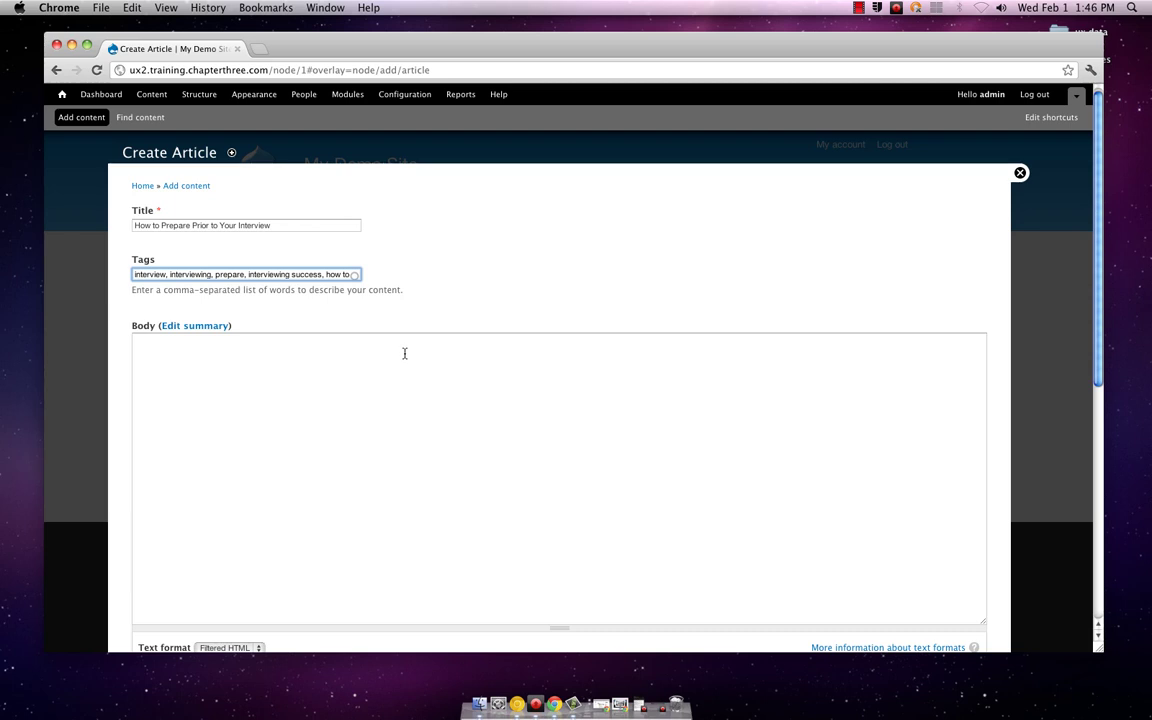
Step: Write the body text 'Your interview should start before you enter the room.'
{"action": "left_click", "coordinate": [404, 354]}
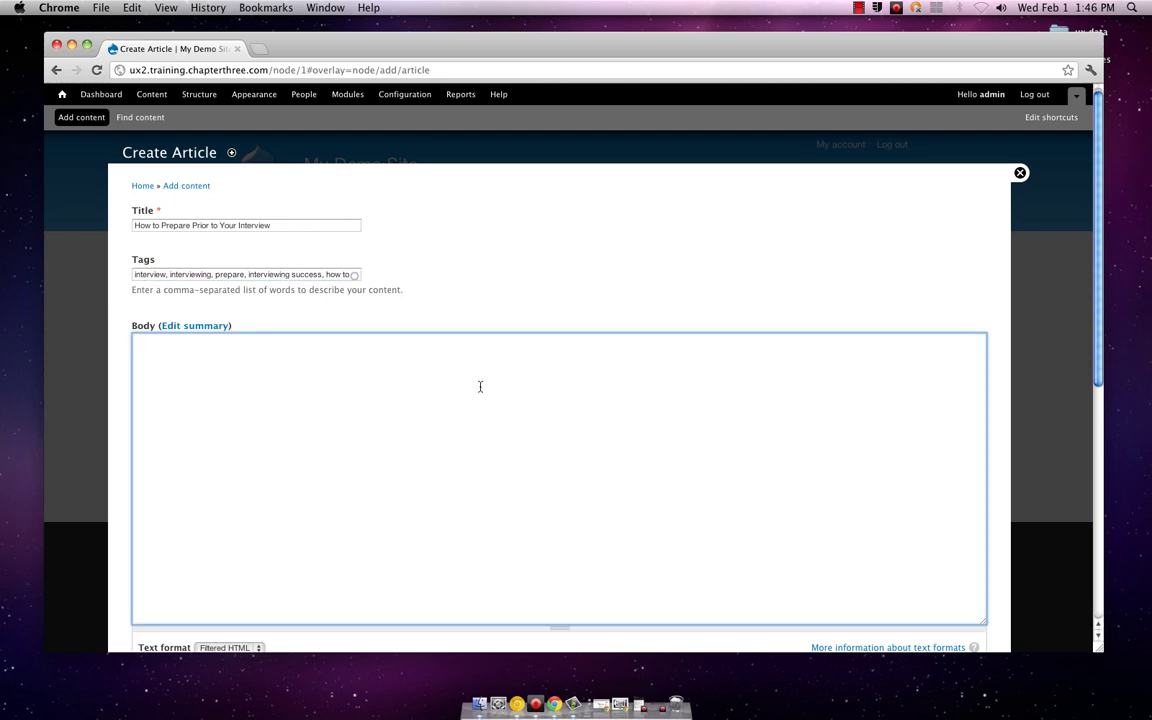
{"action": "scroll", "coordinate": [491, 328], "scroll_direction": "down", "scroll_amount": 6}
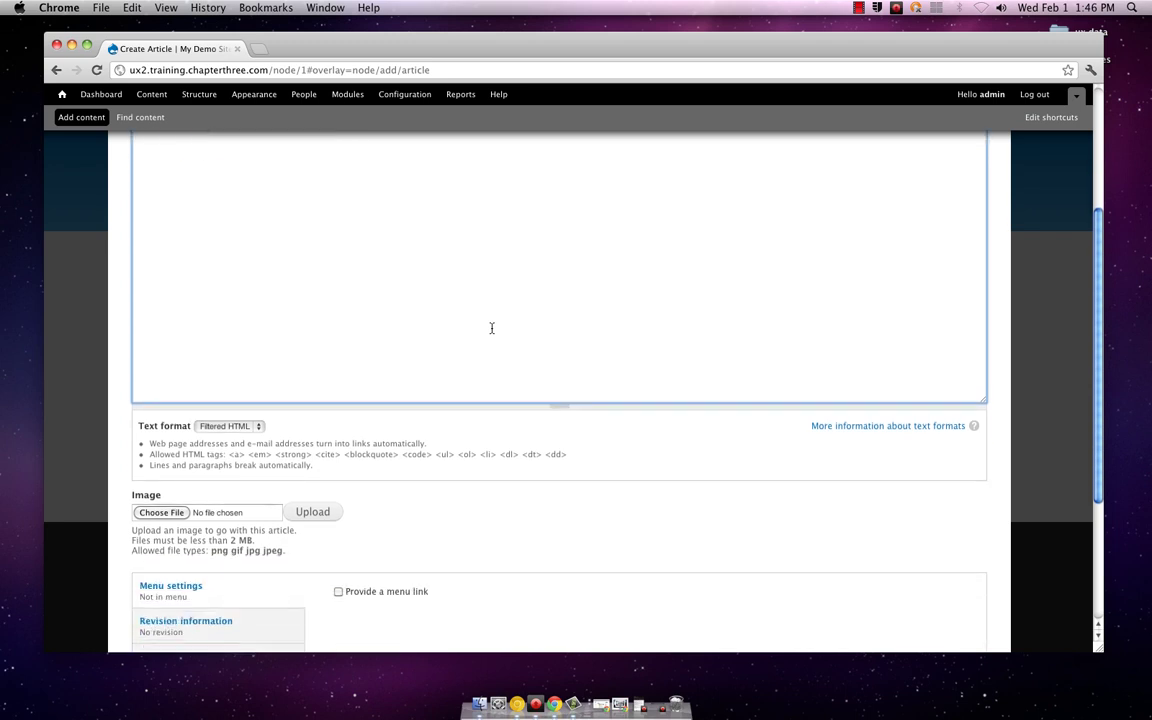
{"action": "scroll", "coordinate": [491, 328], "scroll_direction": "down", "scroll_amount": 2}
{"action": "scroll", "coordinate": [491, 328], "scroll_direction": "up", "scroll_amount": 5}
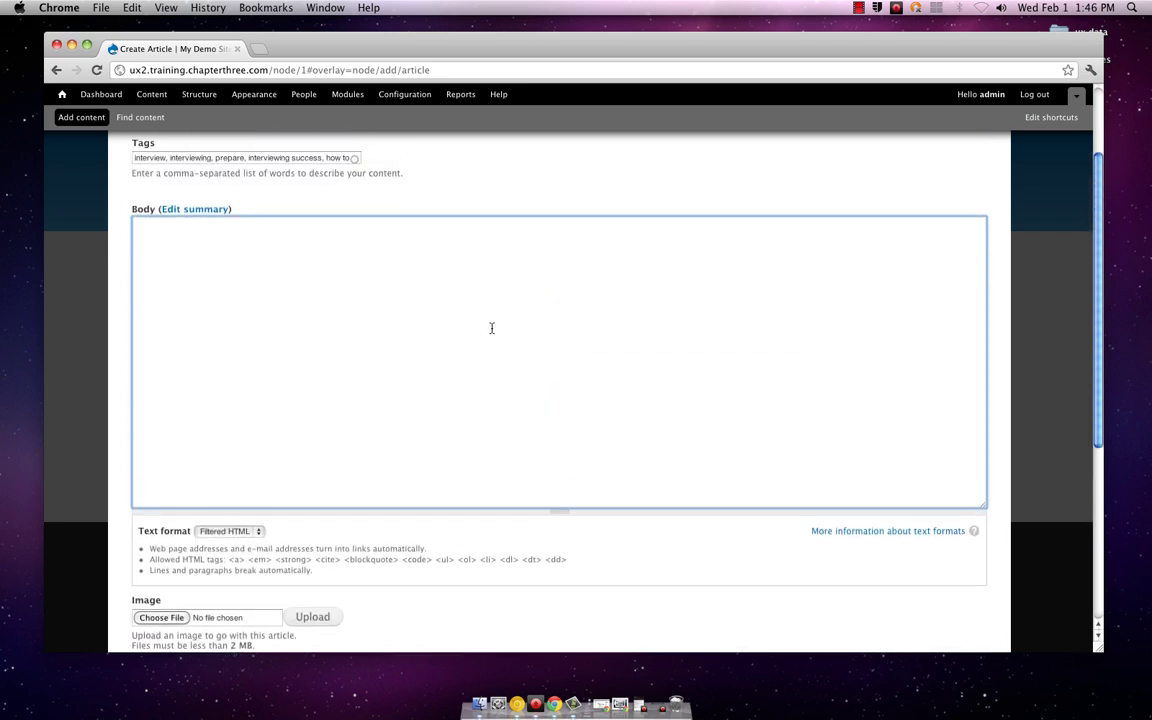
{"action": "scroll", "coordinate": [491, 328], "scroll_direction": "up", "scroll_amount": 3}
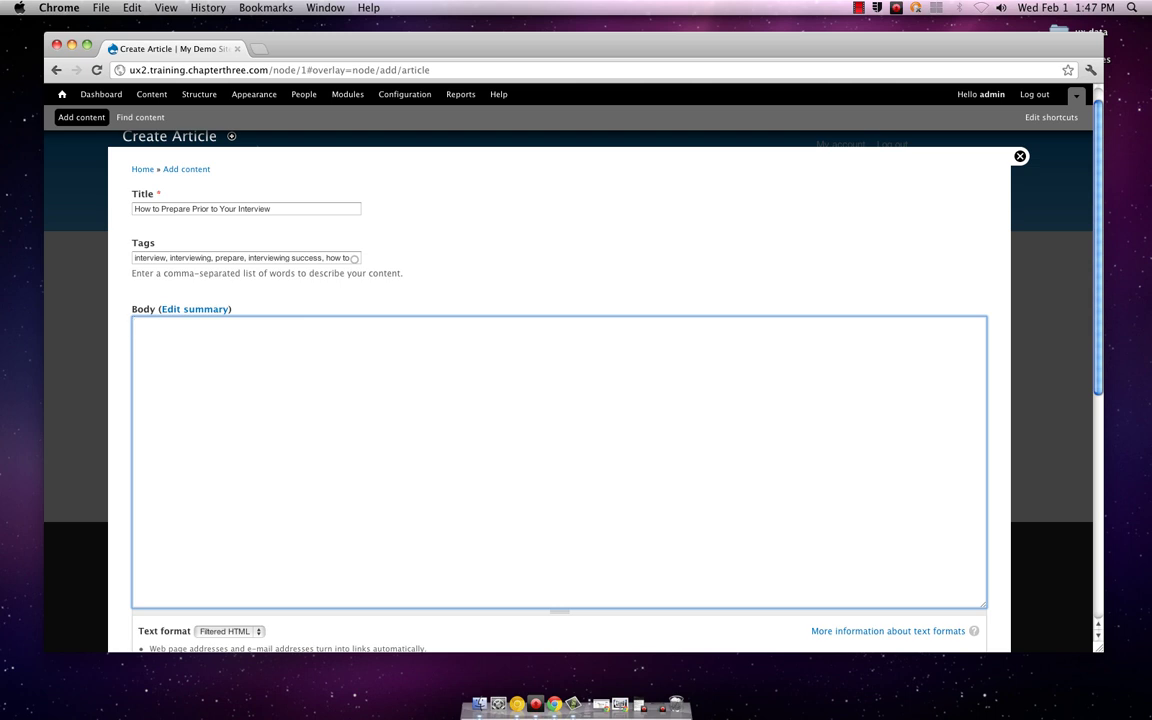
{"action": "type", "text": "Your interview should start b"}
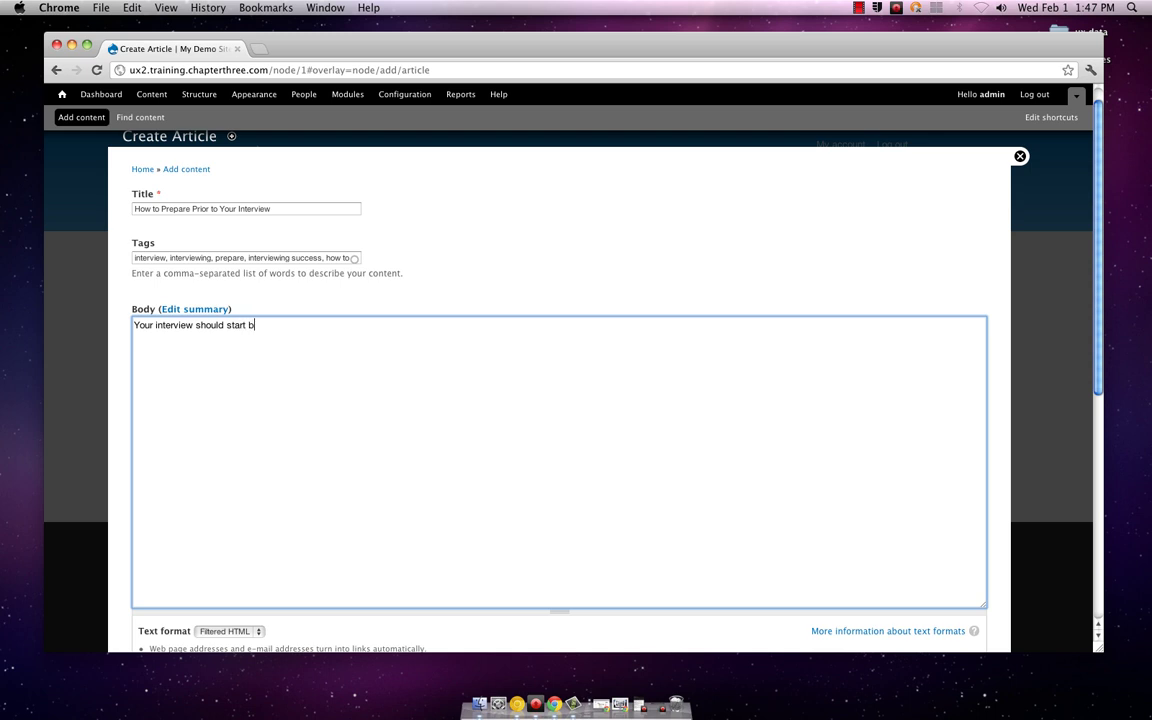
{"action": "type", "text": "efore you enter the roo"}
{"action": "type", "text": "m,"}
{"action": "key", "text": "BackSpace"}
{"action": "key", "text": "BackSpace"}
{"action": "type", "text": "."}
Step: Place the insertion point in the middle of the body sentence
{"action": "scroll", "coordinate": [483, 384], "scroll_direction": "down", "scroll_amount": 2}
{"action": "scroll", "coordinate": [482, 383], "scroll_direction": "down", "scroll_amount": 2}
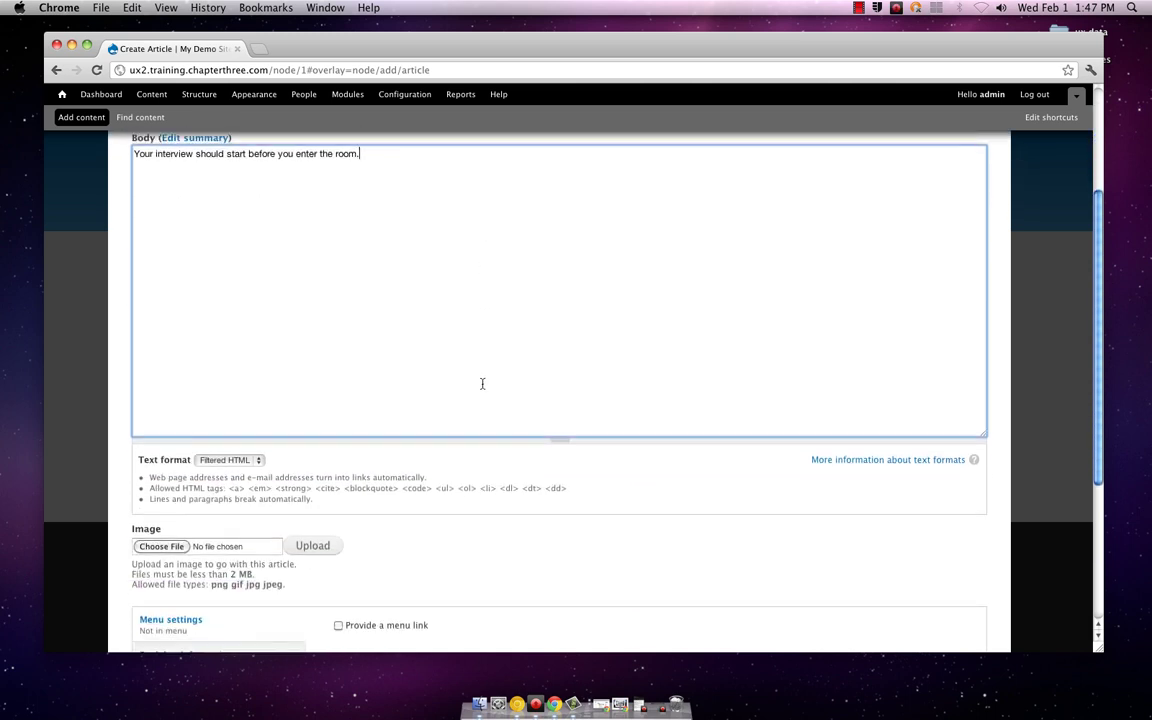
{"action": "scroll", "coordinate": [481, 385], "scroll_direction": "up", "scroll_amount": 1}
{"action": "scroll", "coordinate": [476, 385], "scroll_direction": "down", "scroll_amount": 3}
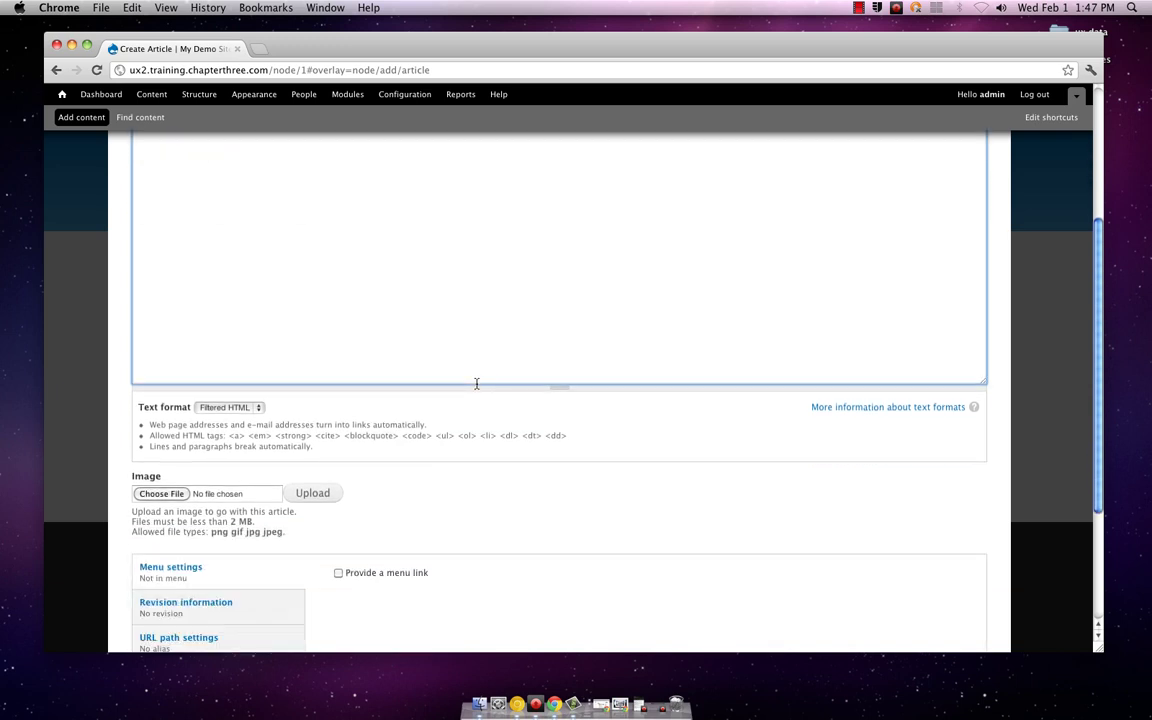
{"action": "scroll", "coordinate": [476, 383], "scroll_direction": "up", "scroll_amount": 3}
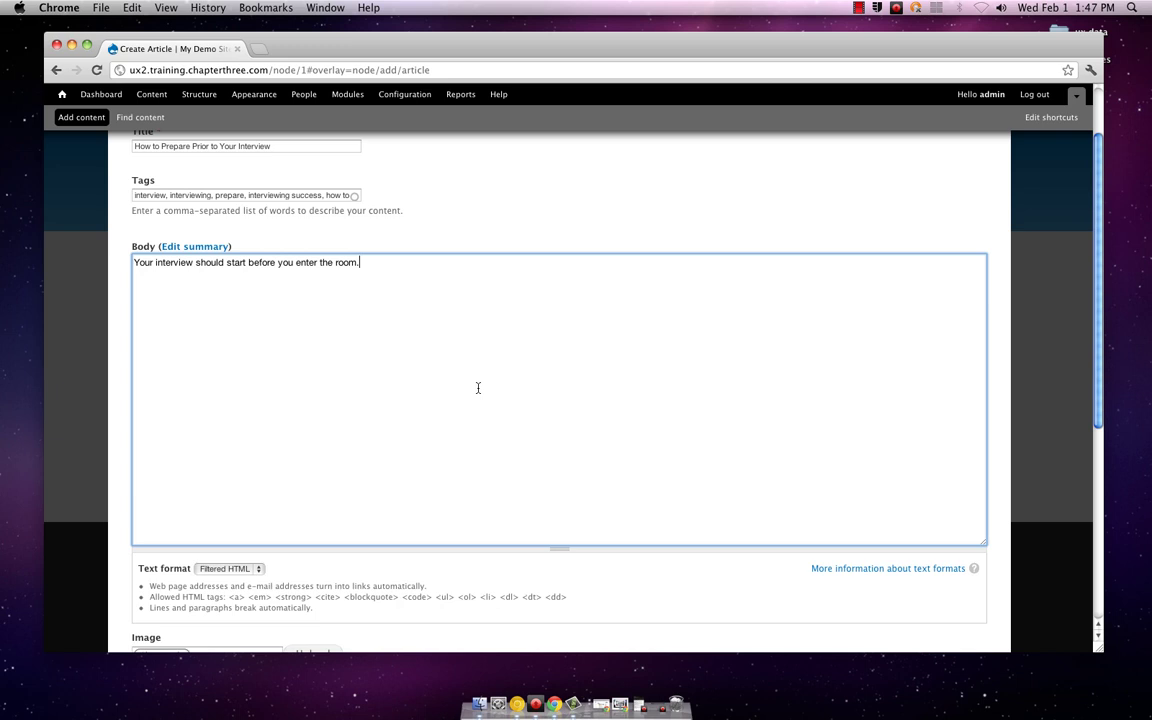
{"action": "scroll", "coordinate": [479, 387], "scroll_direction": "down", "scroll_amount": 1}
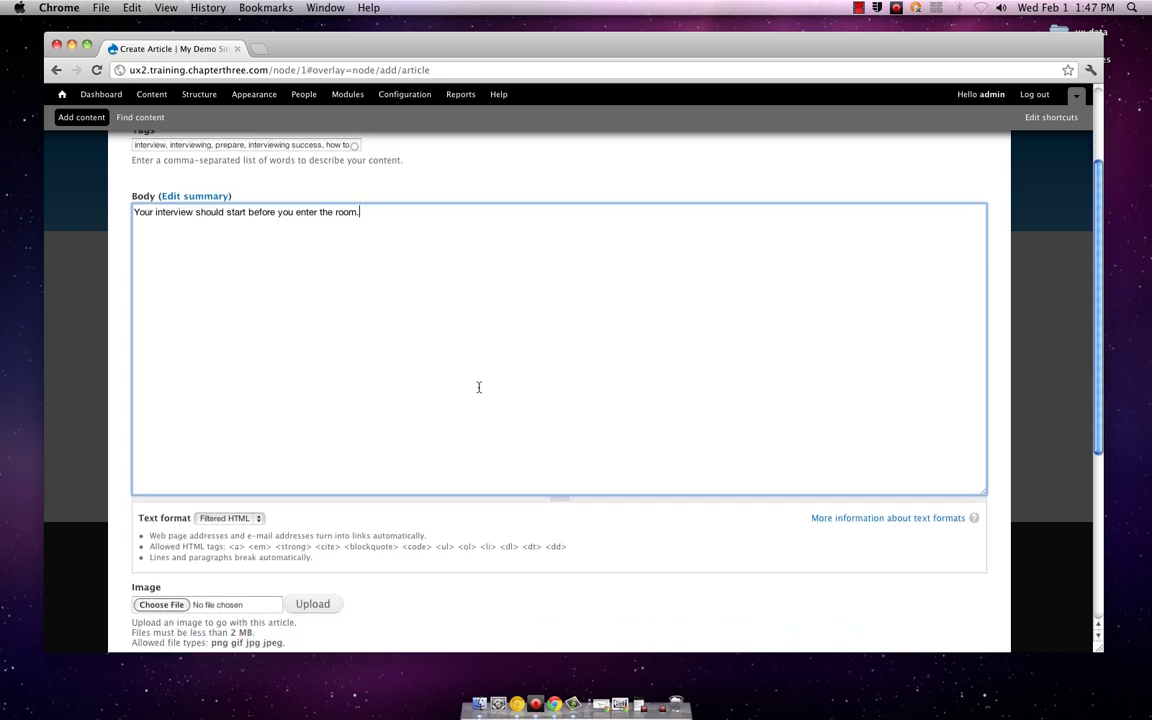
{"action": "scroll", "coordinate": [478, 387], "scroll_direction": "down", "scroll_amount": 2}
{"action": "scroll", "coordinate": [479, 387], "scroll_direction": "down", "scroll_amount": 1}
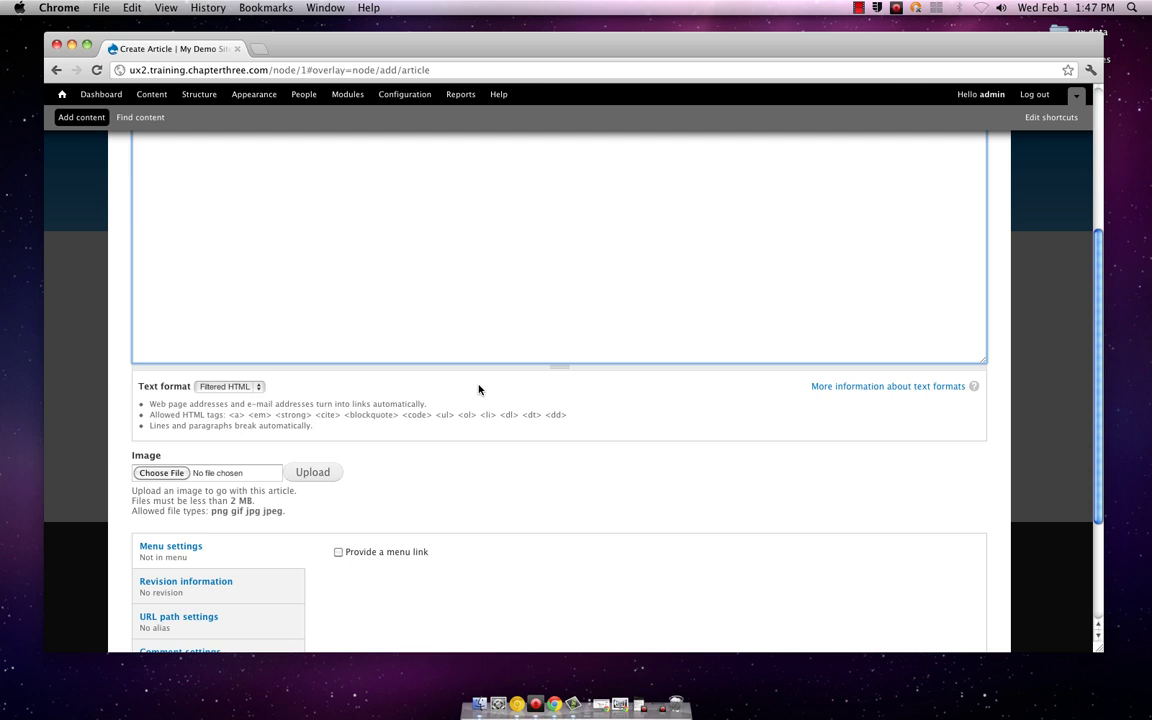
{"action": "scroll", "coordinate": [479, 389], "scroll_direction": "down", "scroll_amount": 1}
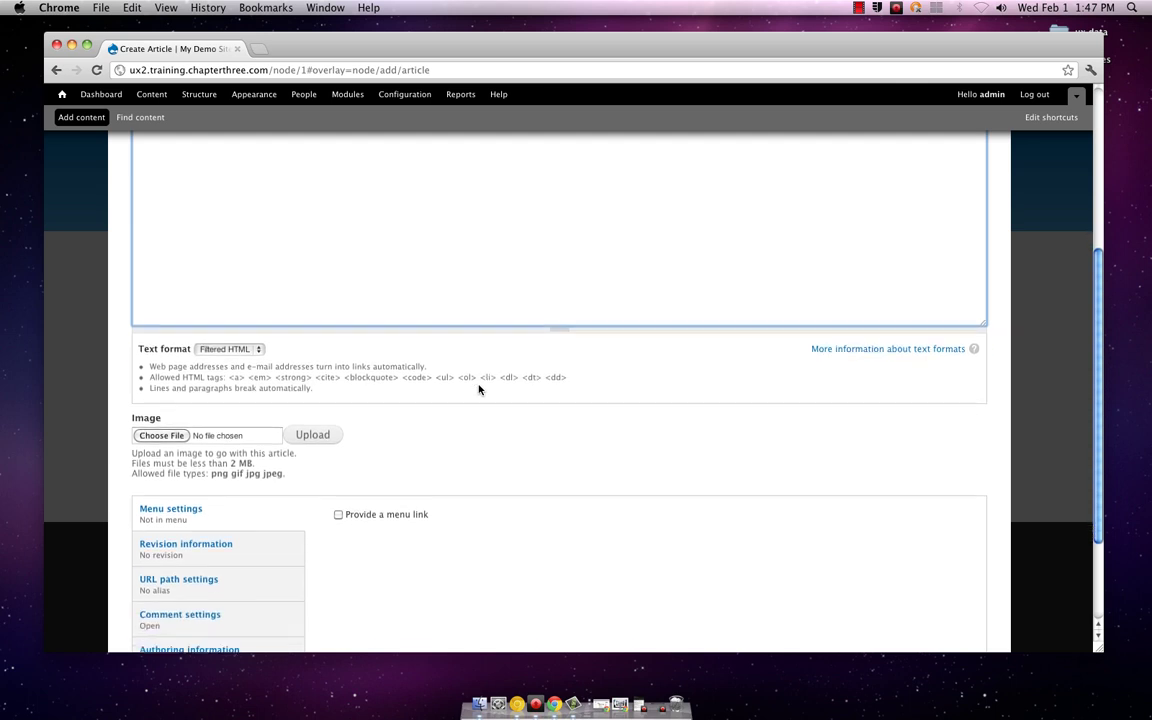
{"action": "scroll", "coordinate": [478, 388], "scroll_direction": "up", "scroll_amount": 4}
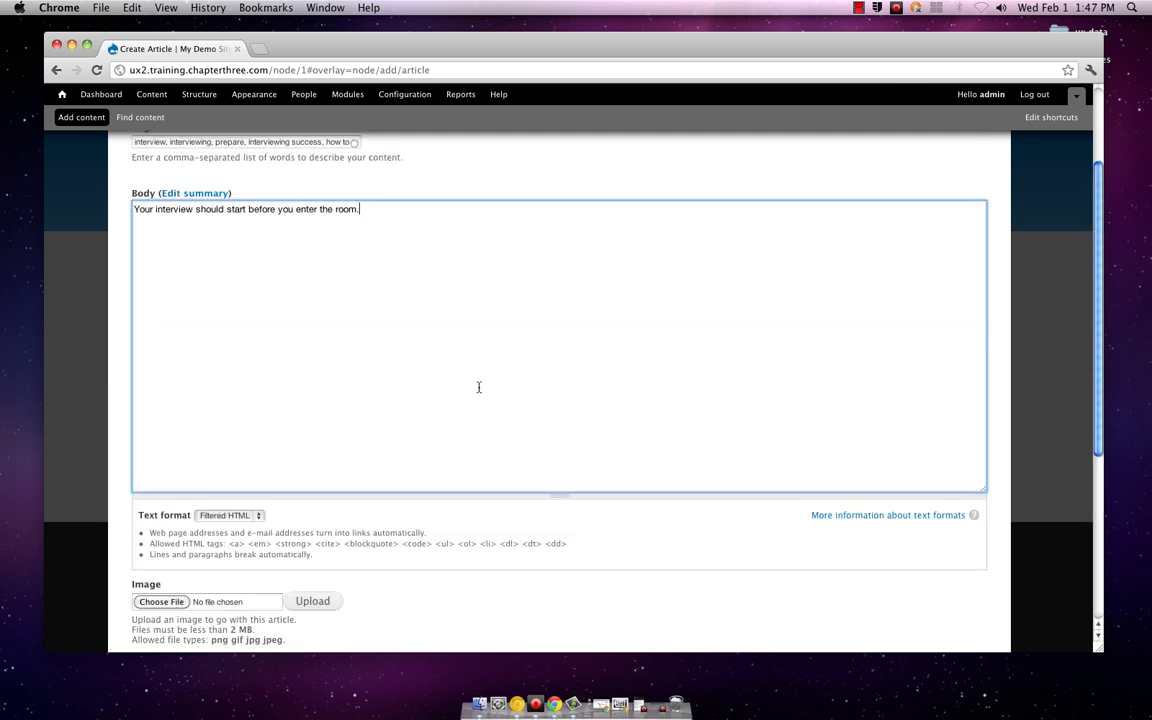
{"action": "left_click", "coordinate": [278, 211]}
{"action": "scroll", "coordinate": [430, 344], "scroll_direction": "down", "scroll_amount": 3}
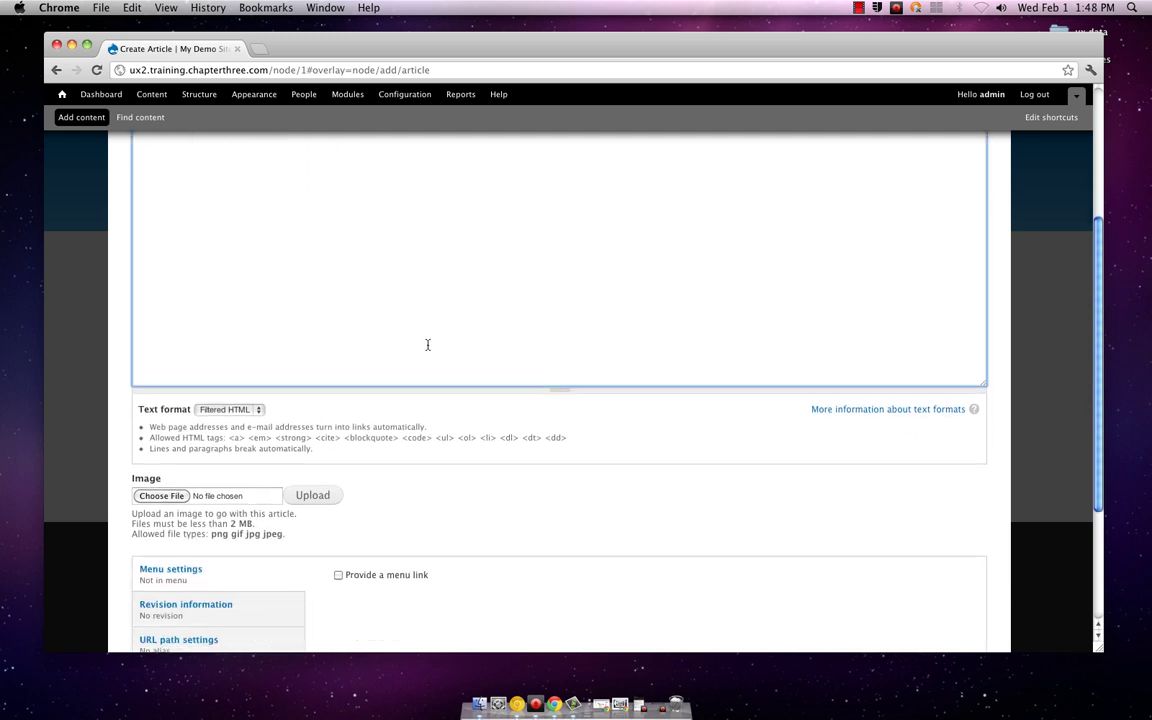
{"action": "scroll", "coordinate": [427, 344], "scroll_direction": "up", "scroll_amount": 3}
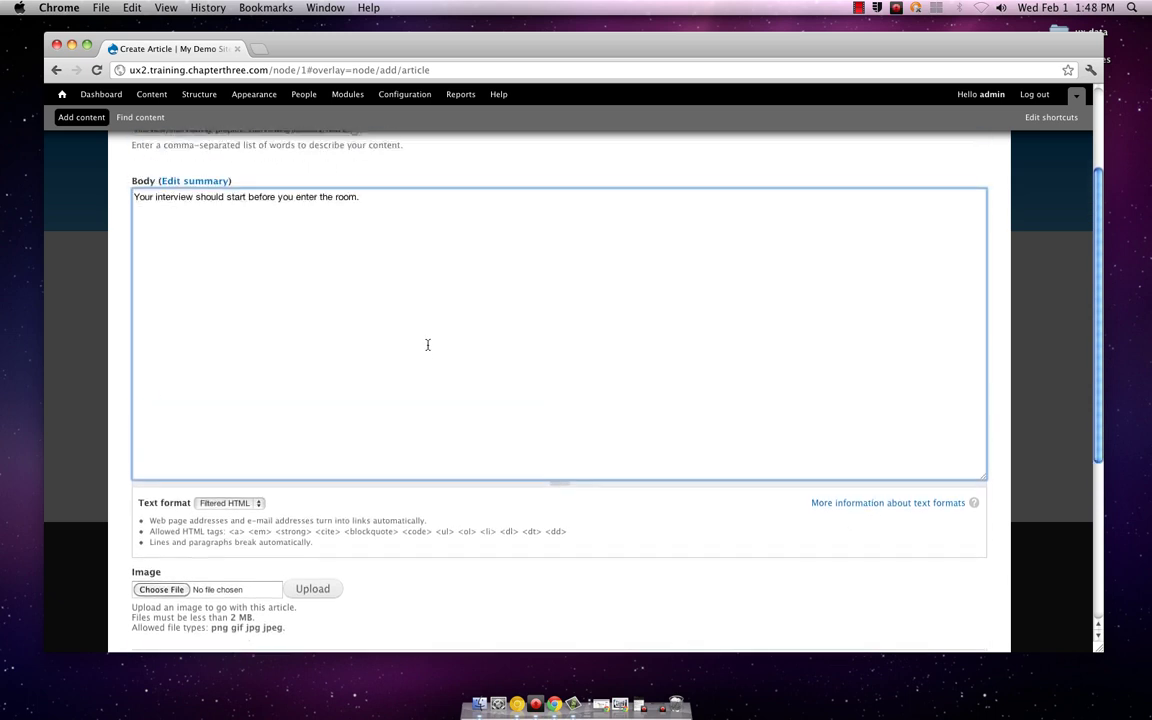
{"action": "scroll", "coordinate": [427, 344], "scroll_direction": "up", "scroll_amount": 1}
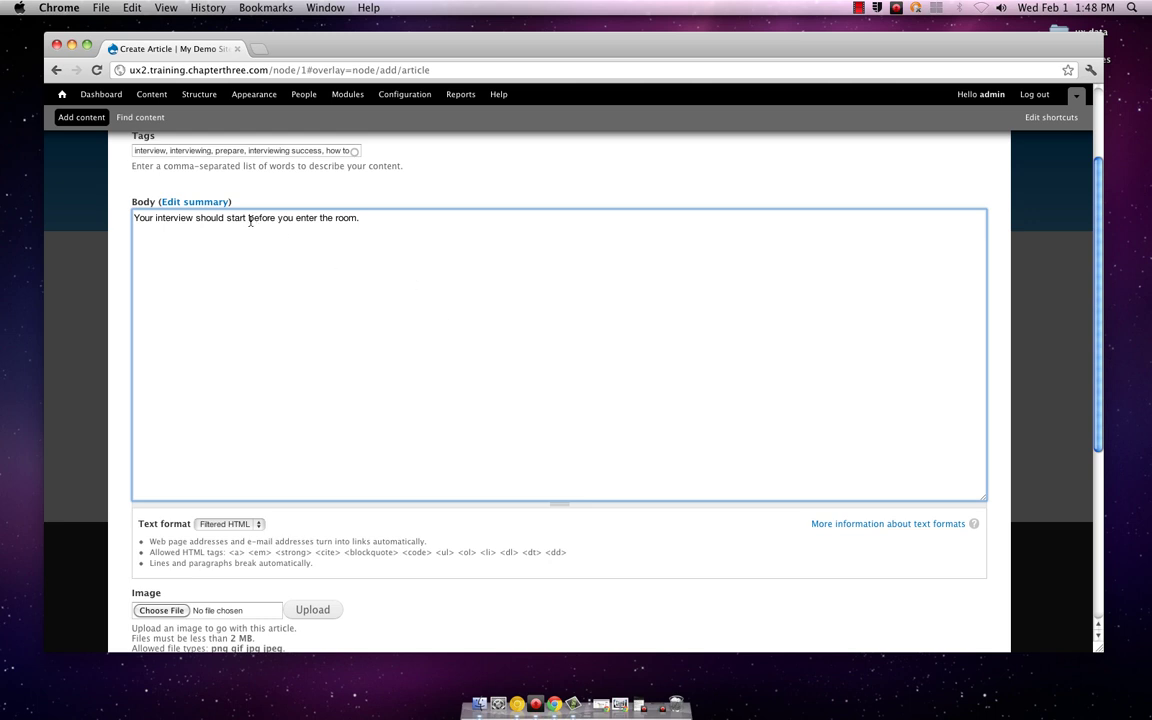
Step: Wrap 'before you enter the room' in <i> italic tags in the body
{"action": "type", "text": ","}
{"action": "key", "text": "BackSpace"}
{"action": "type", "text": "<i>"}
{"action": "key", "text": "BackSpace"}
{"action": "type", "text": "</i>"}
Step: Scroll down the Create Article form to the Image field
{"action": "scroll", "coordinate": [504, 250], "scroll_direction": "down", "scroll_amount": 5}
{"action": "scroll", "coordinate": [503, 259], "scroll_direction": "down", "scroll_amount": 1}
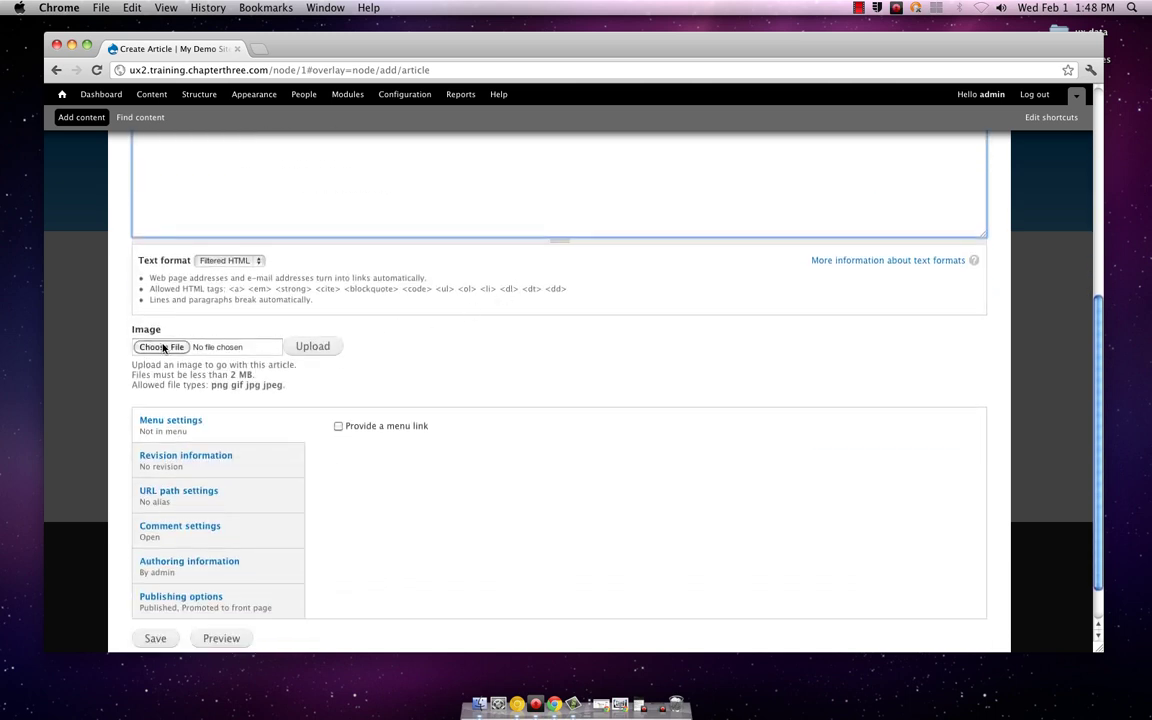
{"action": "scroll", "coordinate": [405, 343], "scroll_direction": "down", "scroll_amount": 1}
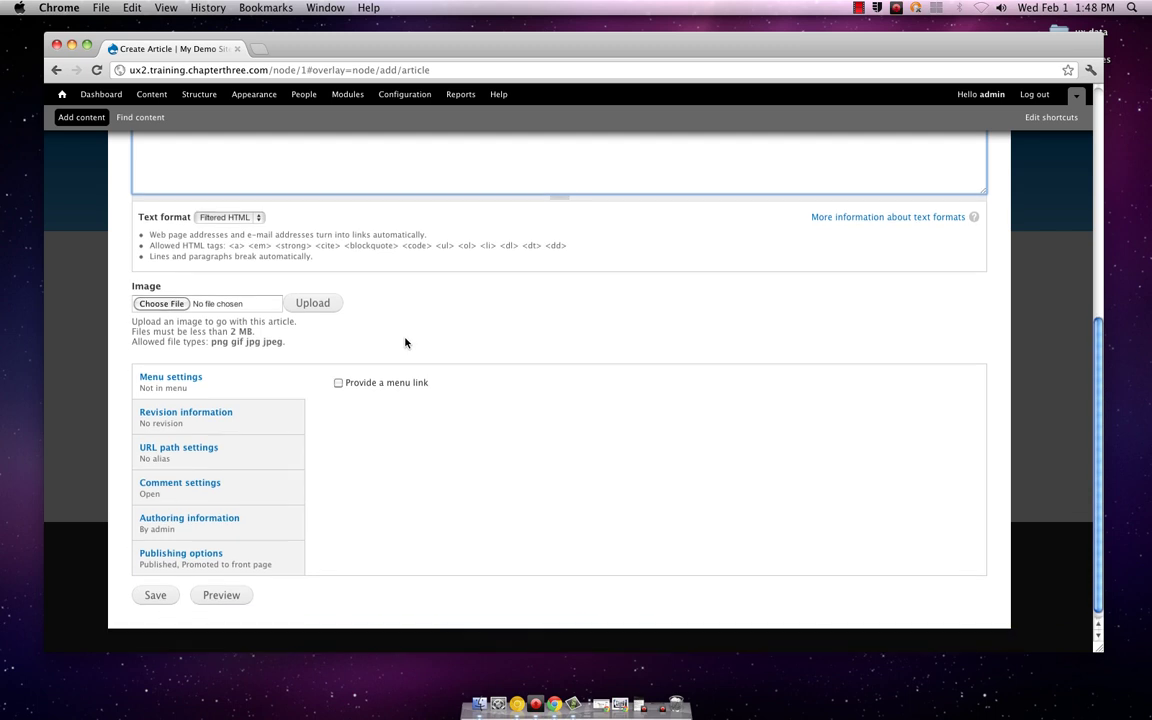
{"action": "scroll", "coordinate": [405, 343], "scroll_direction": "down", "scroll_amount": 1}
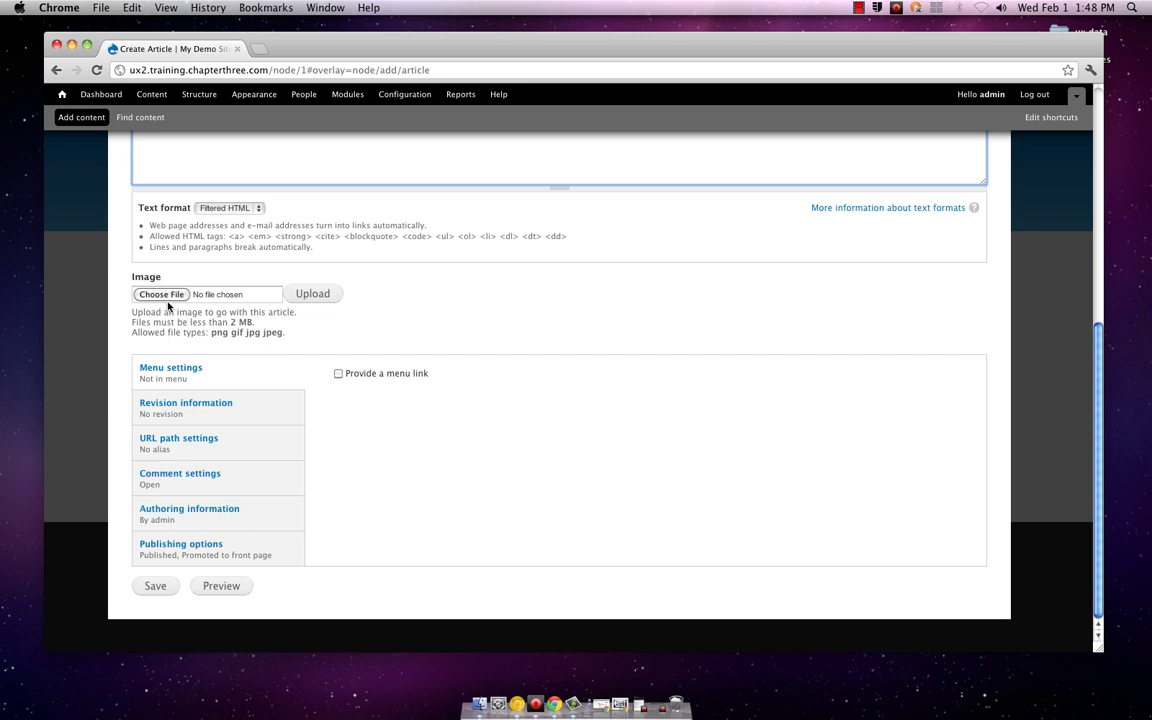
{"action": "scroll", "coordinate": [405, 345], "scroll_direction": "up", "scroll_amount": 5}
{"action": "scroll", "coordinate": [440, 365], "scroll_direction": "up", "scroll_amount": 3}
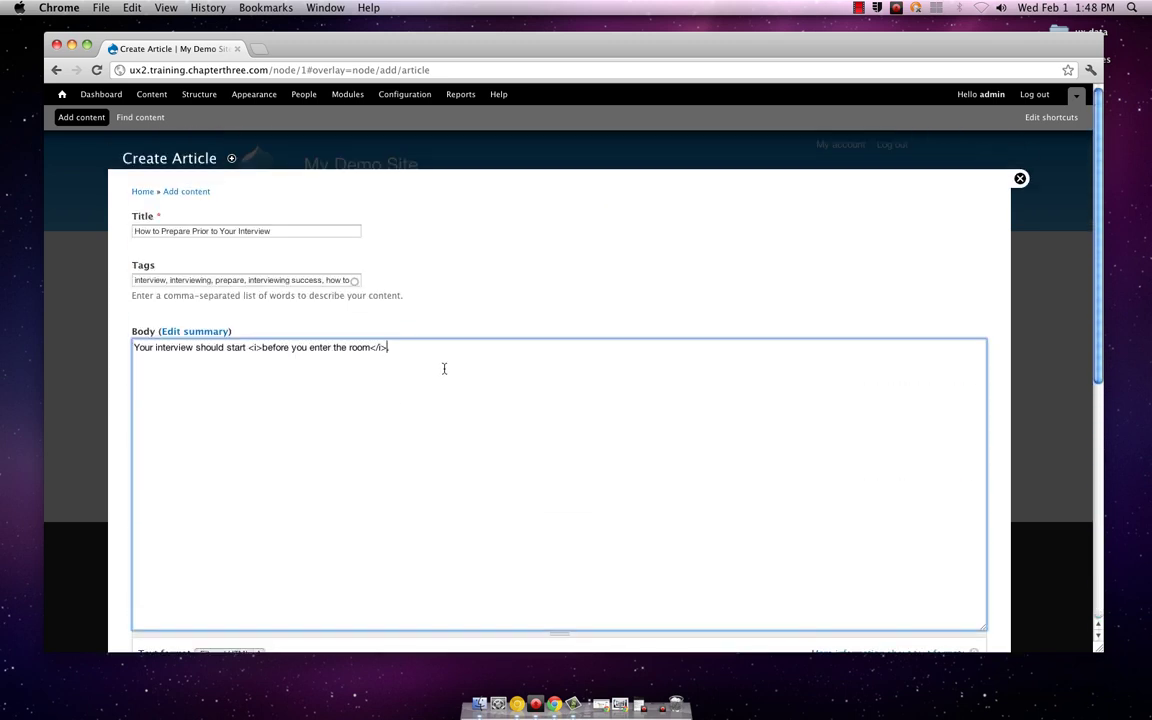
{"action": "scroll", "coordinate": [442, 366], "scroll_direction": "down", "scroll_amount": 3}
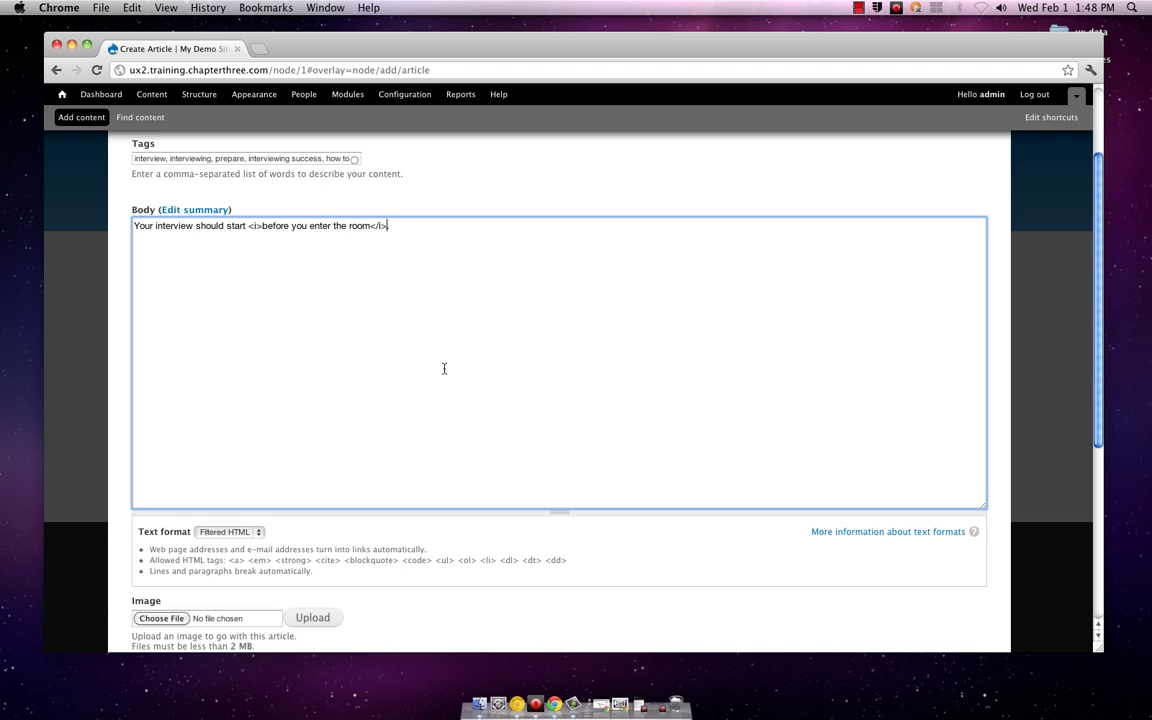
{"action": "scroll", "coordinate": [444, 369], "scroll_direction": "down", "scroll_amount": 2}
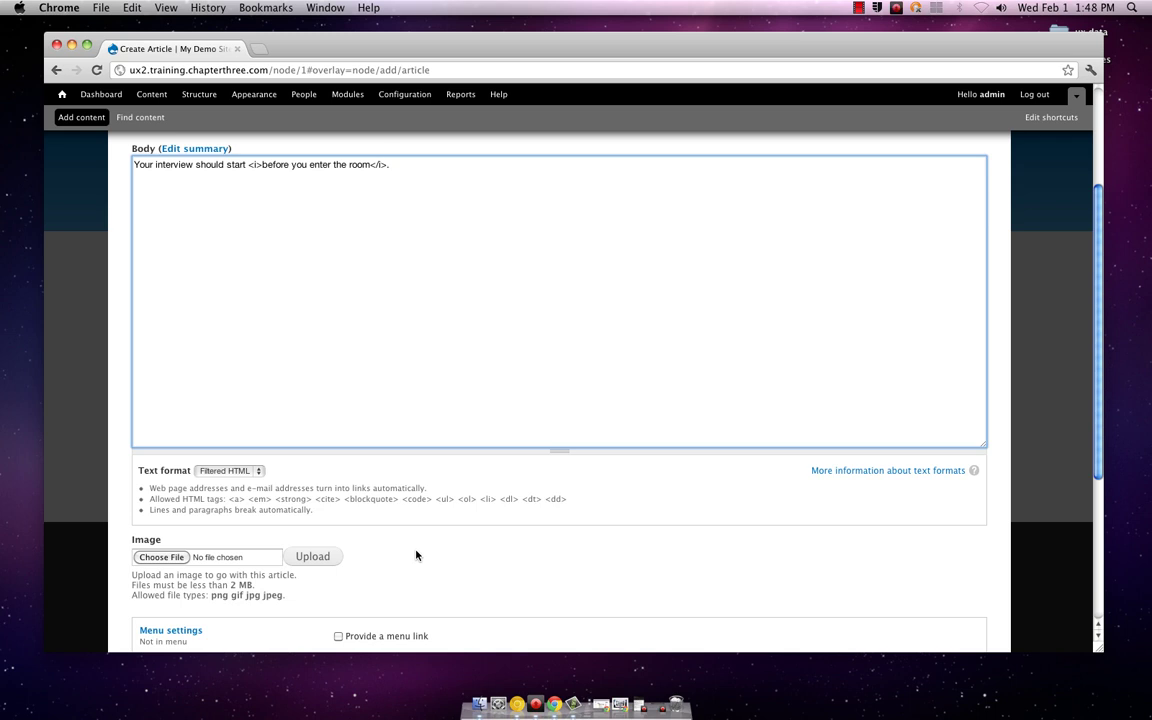
{"action": "scroll", "coordinate": [407, 548], "scroll_direction": "down", "scroll_amount": 3}
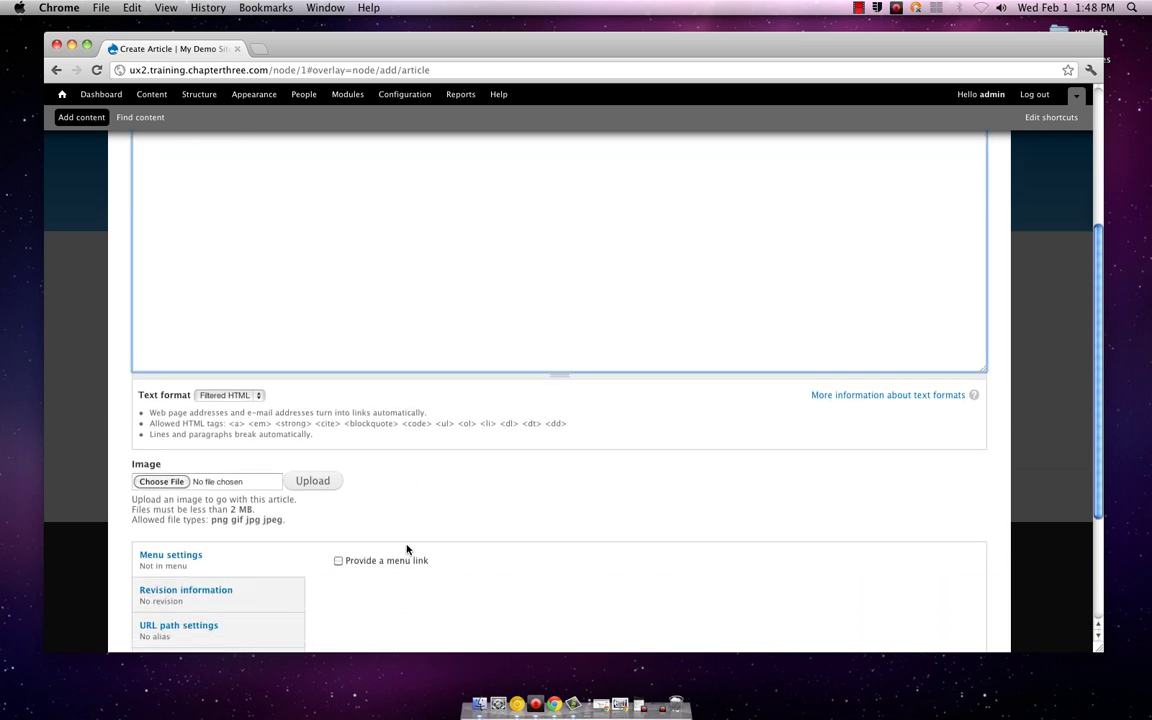
Step: Pick dog01.jpg from Desktop > pictures as the article image
{"action": "left_click", "coordinate": [181, 484]}
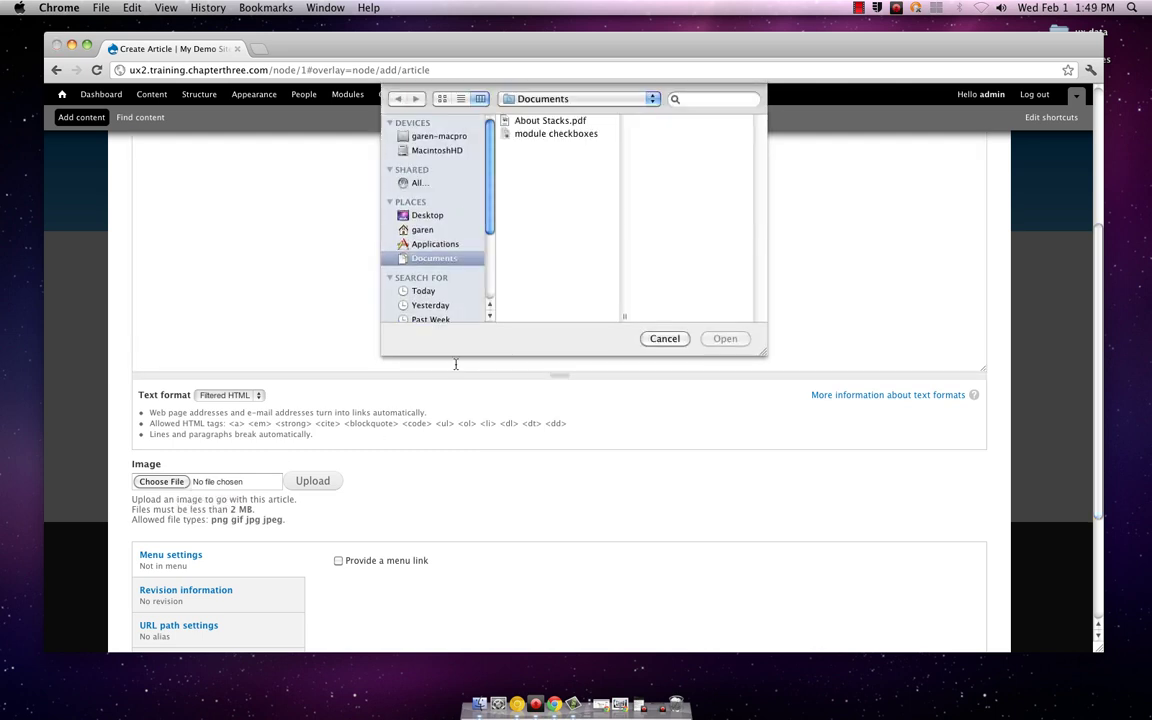
{"action": "left_click", "coordinate": [425, 215]}
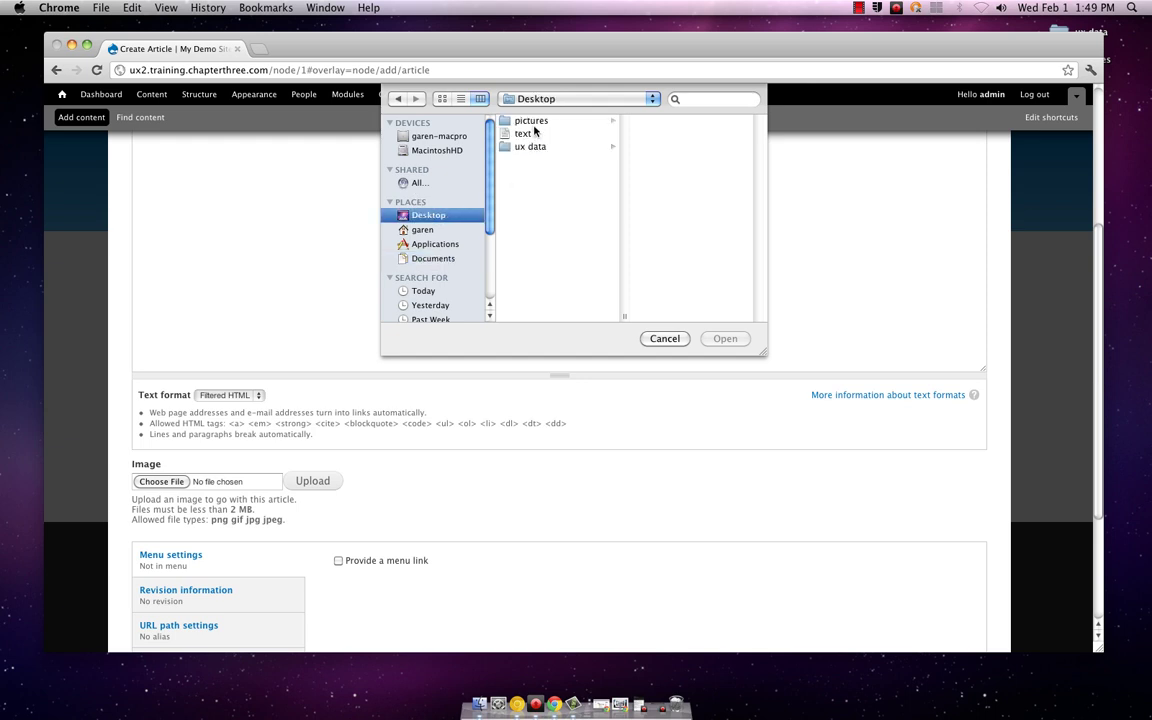
{"action": "left_click", "coordinate": [531, 120]}
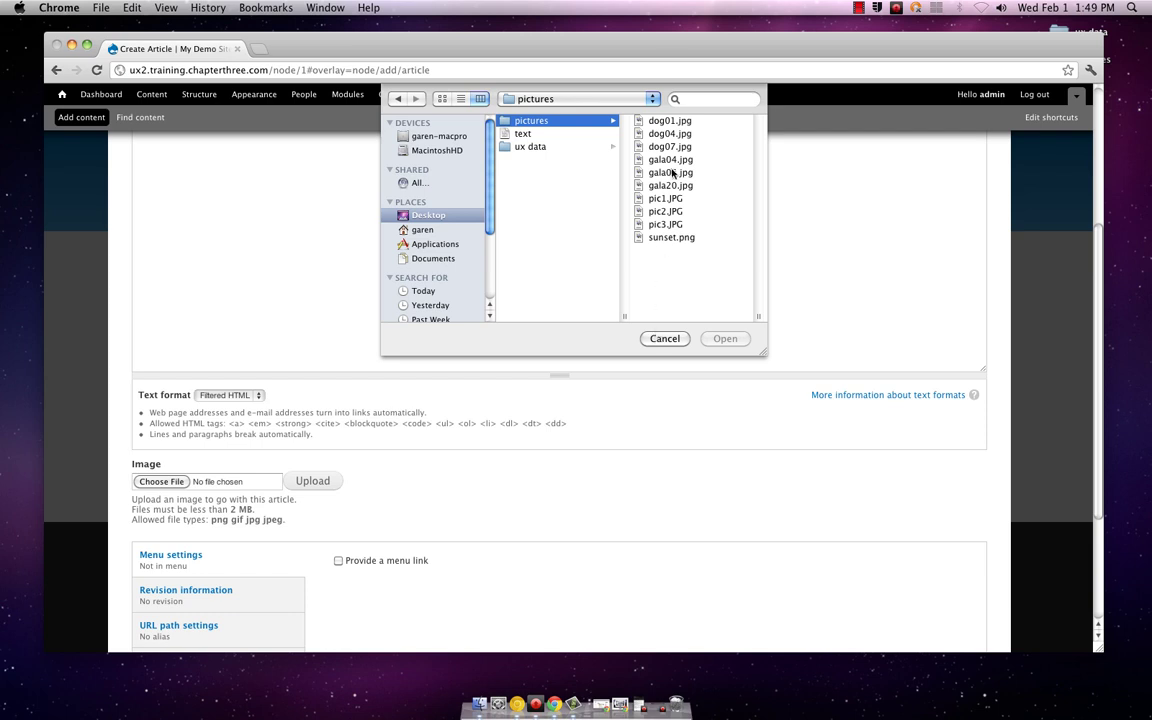
{"action": "left_click", "coordinate": [658, 120]}
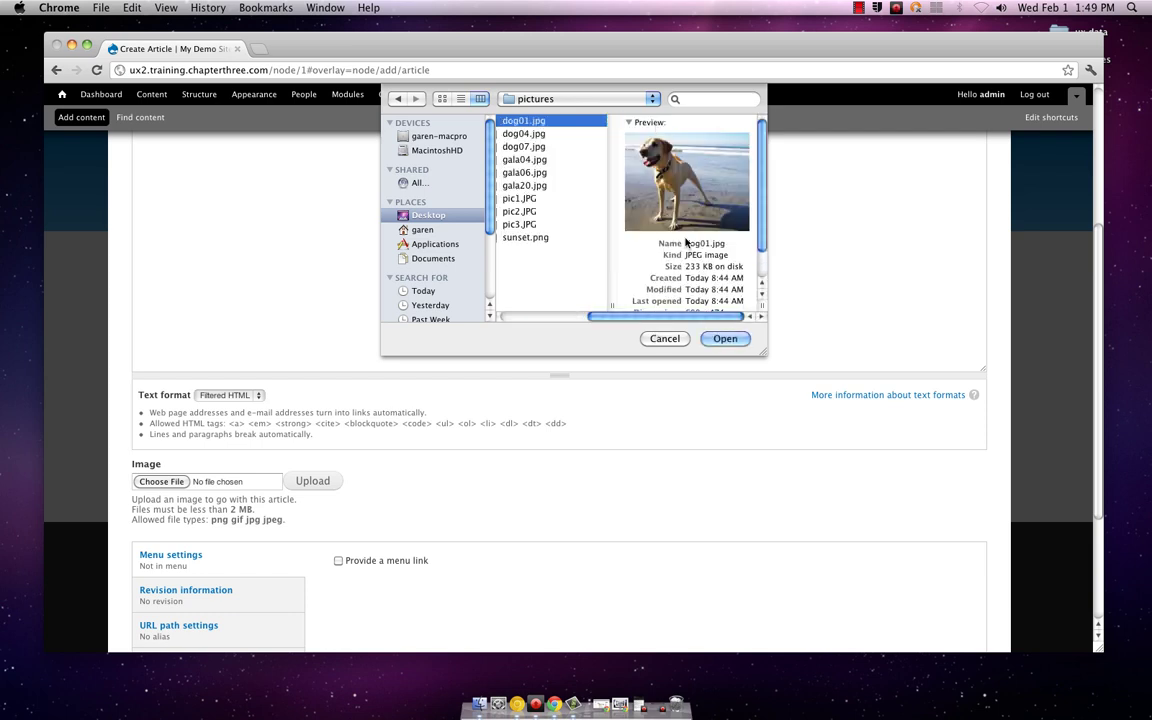
{"action": "key", "text": "Down"}
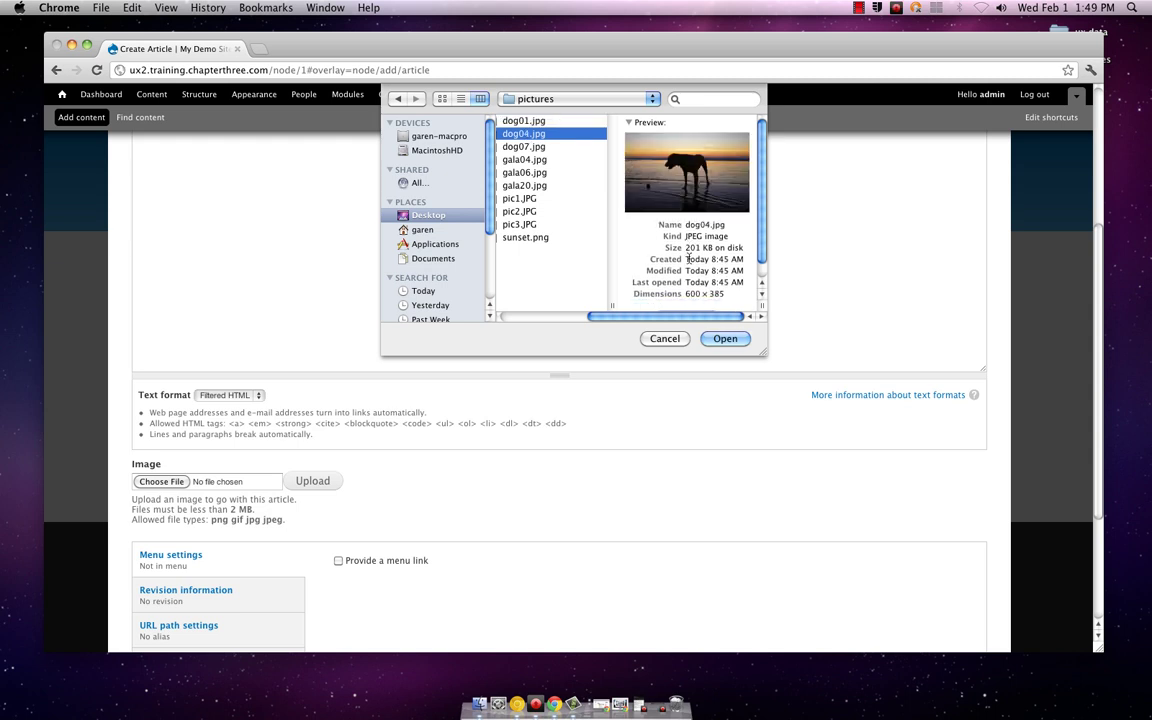
{"action": "key", "text": "Down"}
{"action": "key", "text": "Down"}
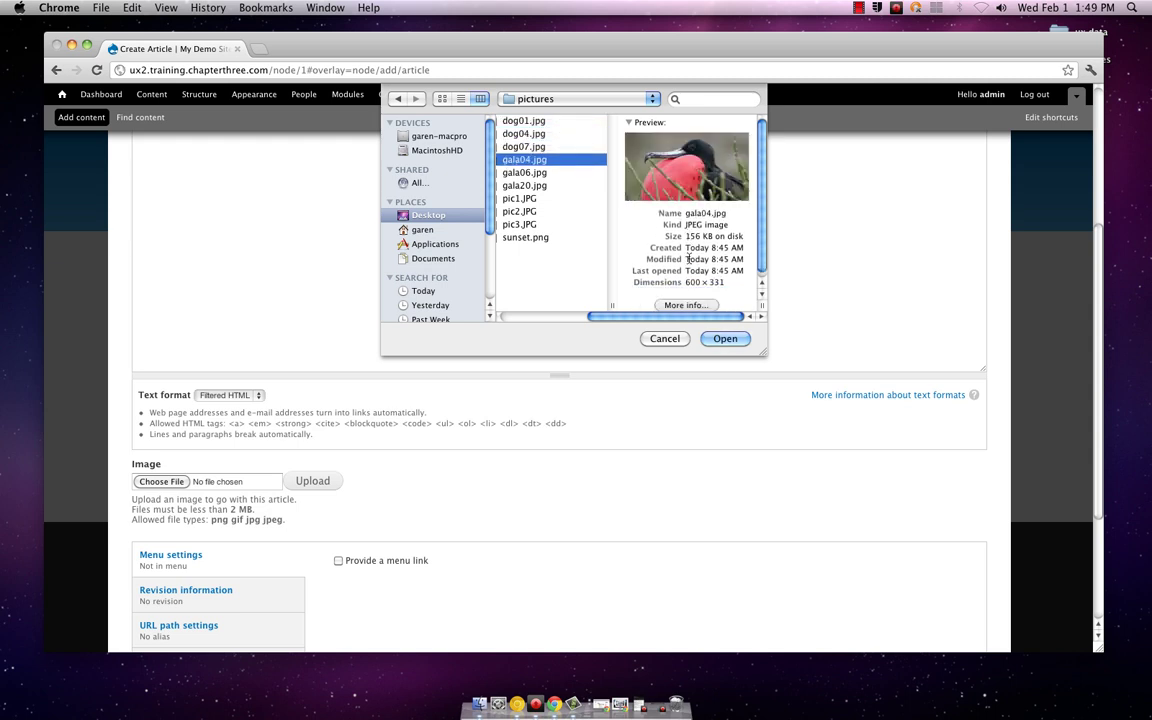
{"action": "key", "text": "Up"}
{"action": "key", "text": "Up"}
{"action": "key", "text": "Up"}
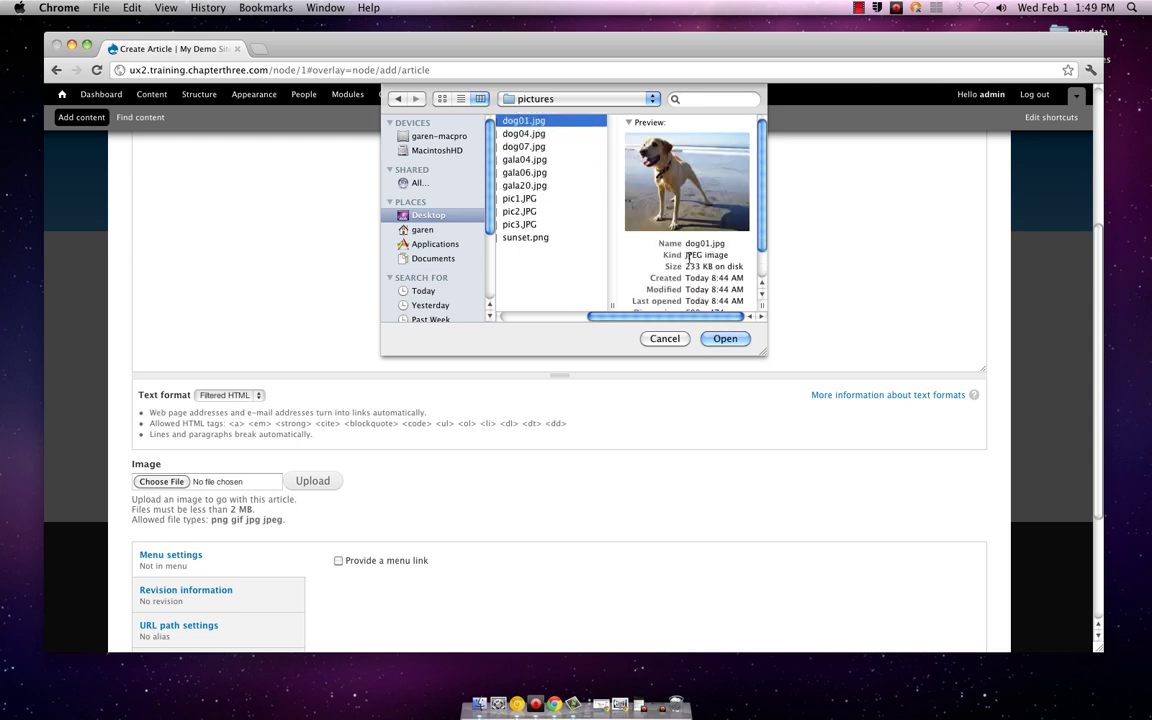
{"action": "left_click", "coordinate": [724, 339]}
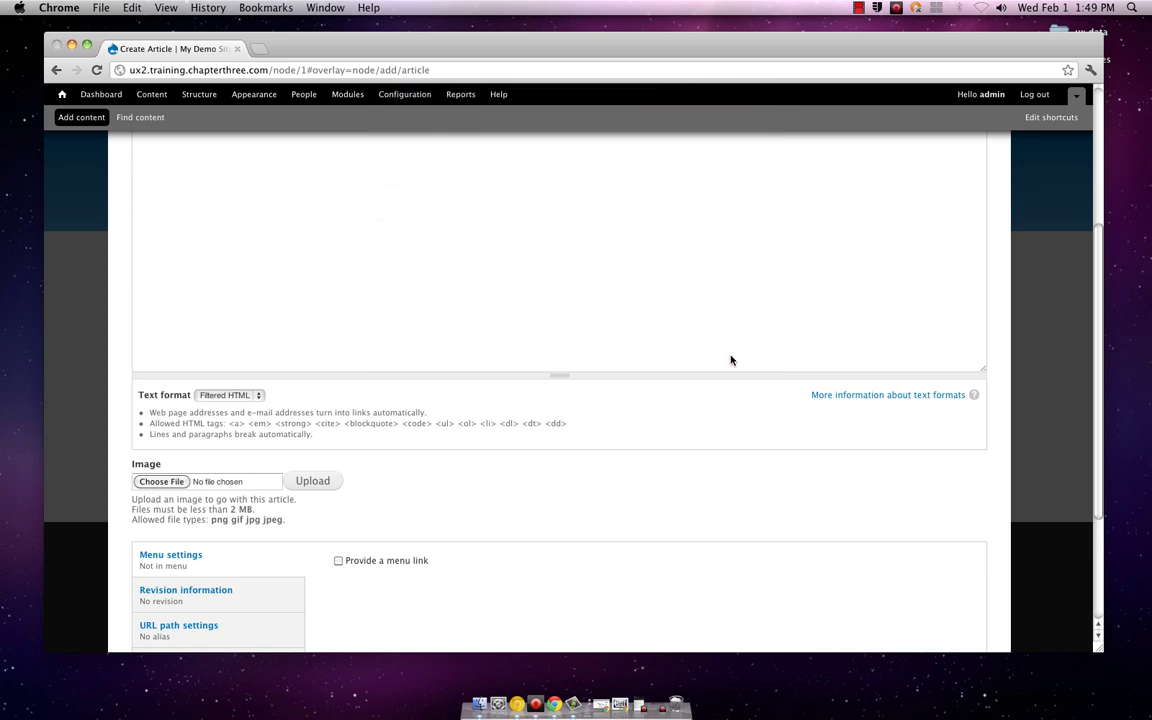
Step: Enable Provide a menu link with description 'Articles to help you prep for your interview day'
{"action": "scroll", "coordinate": [597, 417], "scroll_direction": "down", "scroll_amount": 5}
{"action": "scroll", "coordinate": [593, 421], "scroll_direction": "down", "scroll_amount": 2}
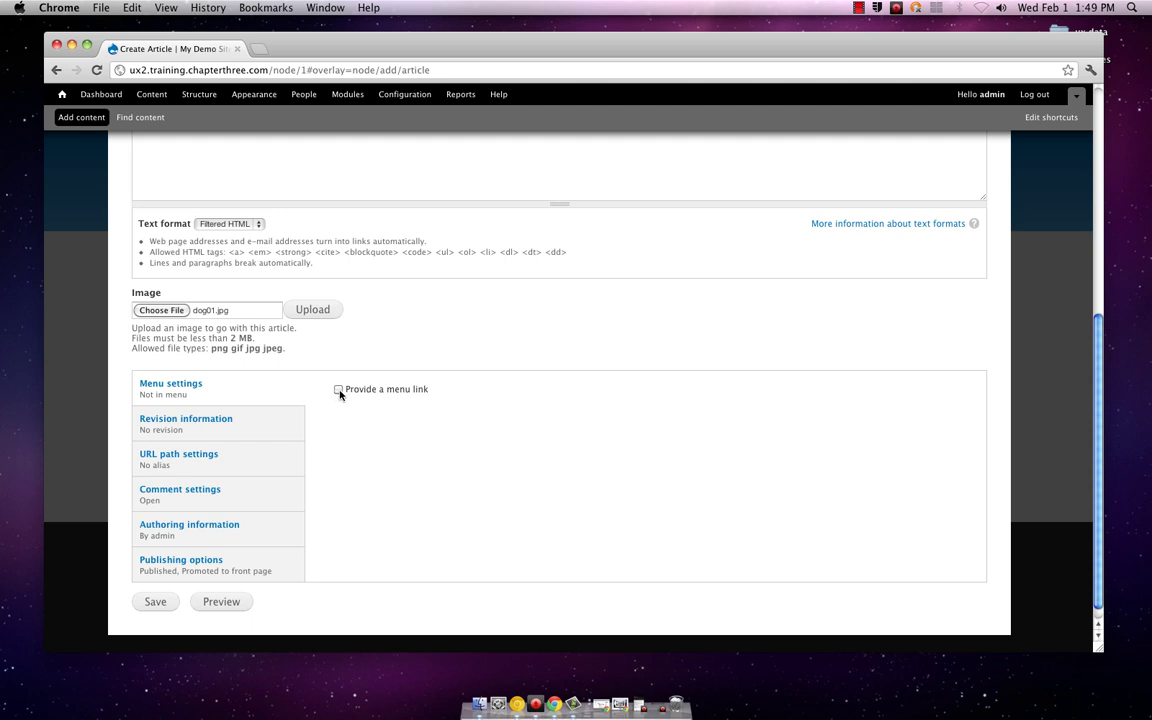
{"action": "left_click", "coordinate": [338, 390]}
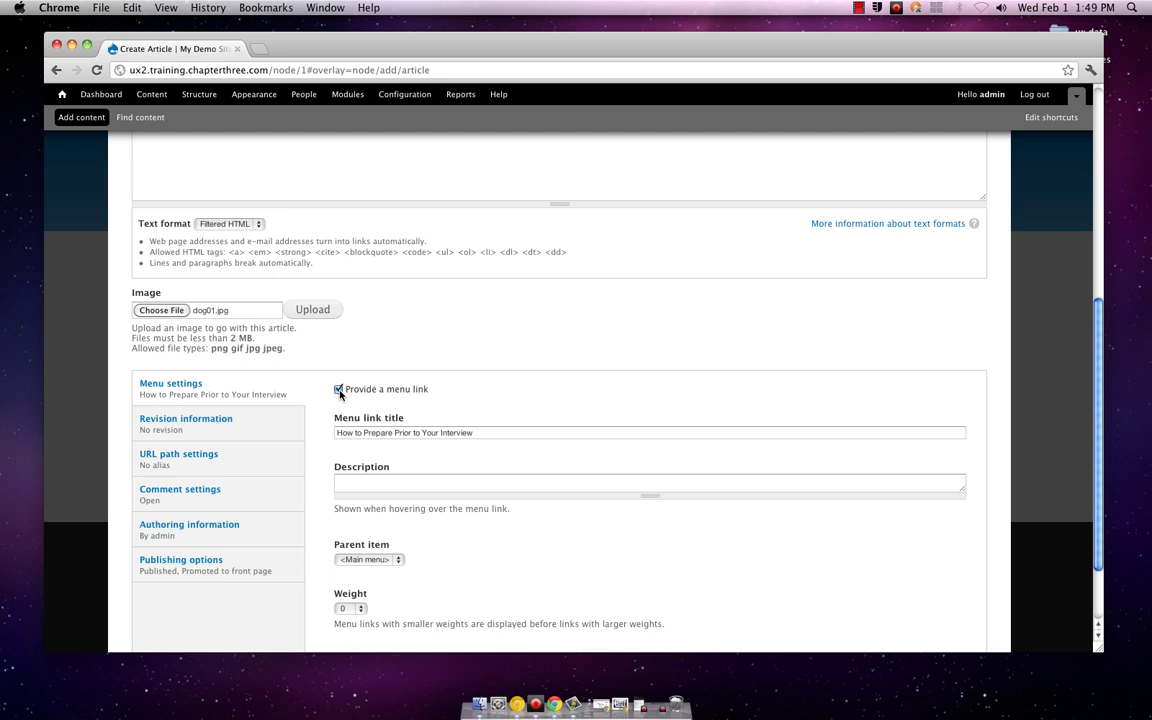
{"action": "scroll", "coordinate": [540, 427], "scroll_direction": "down", "scroll_amount": 3}
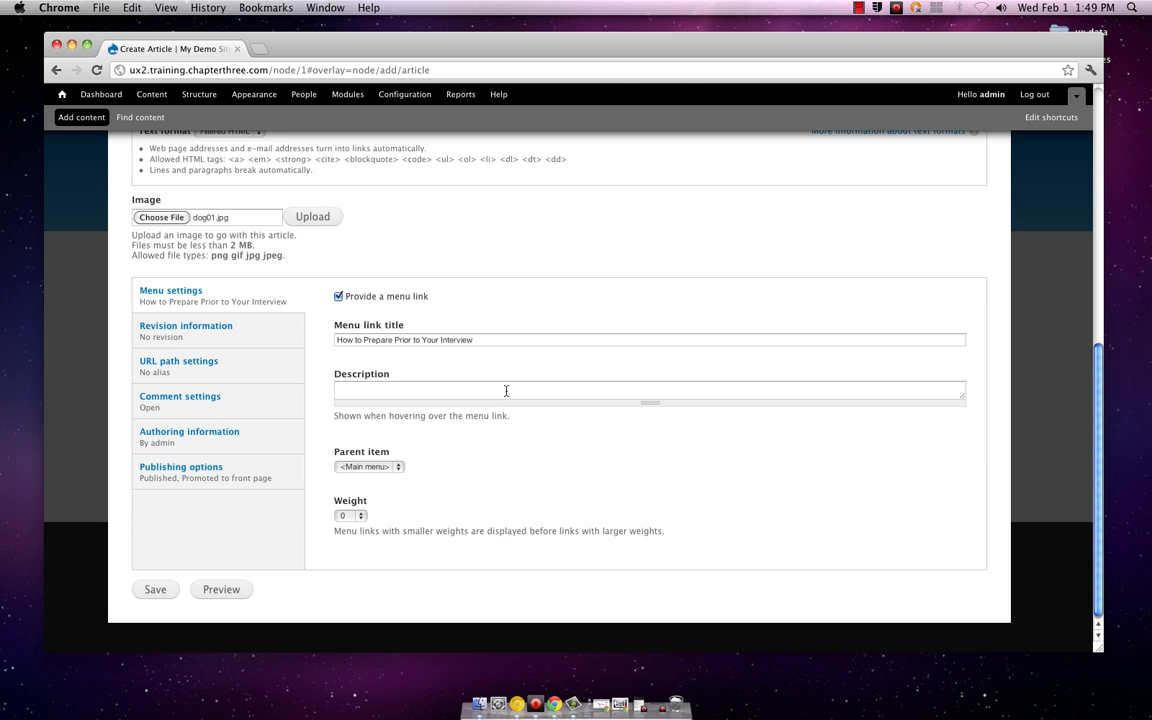
{"action": "left_click", "coordinate": [506, 391]}
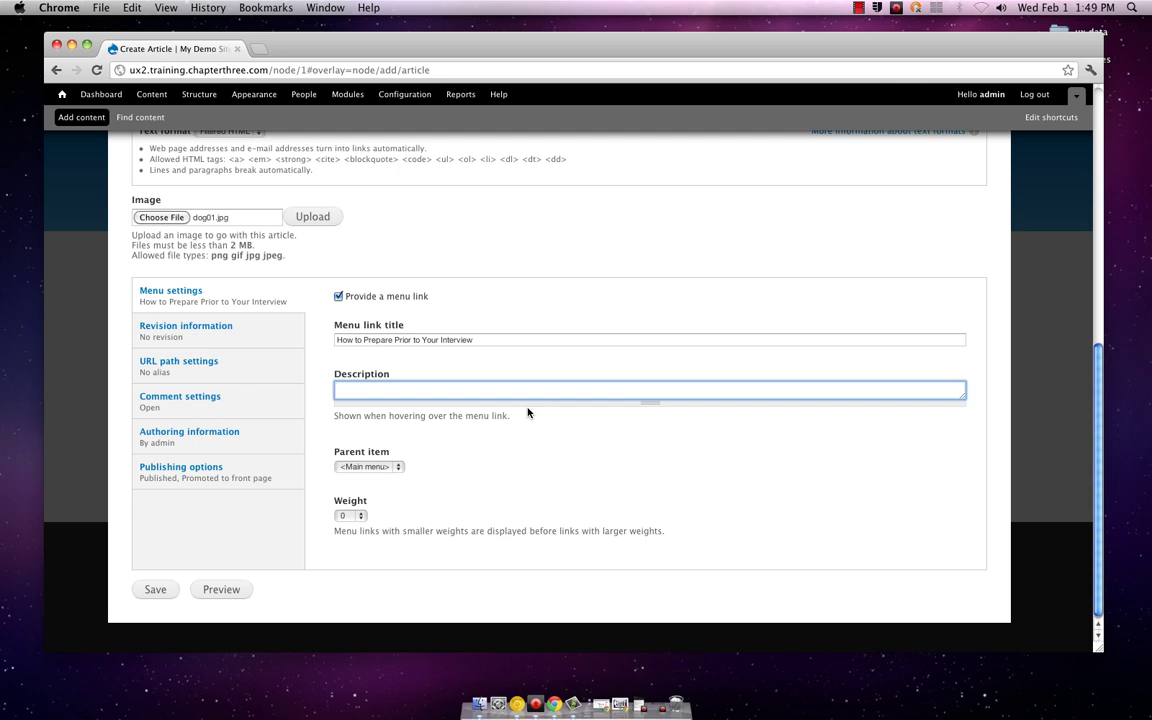
{"action": "type", "text": "Articles to help you prep "}
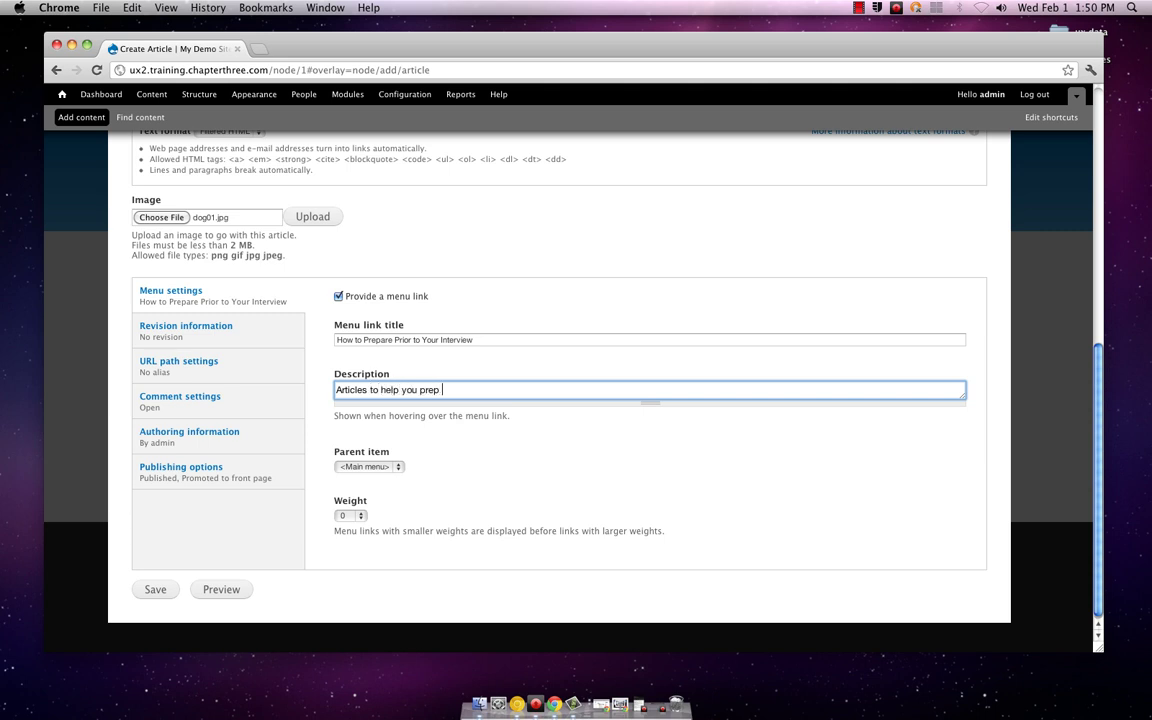
{"action": "type", "text": "for your interview day"}
{"action": "scroll", "coordinate": [531, 418], "scroll_direction": "down", "scroll_amount": 1}
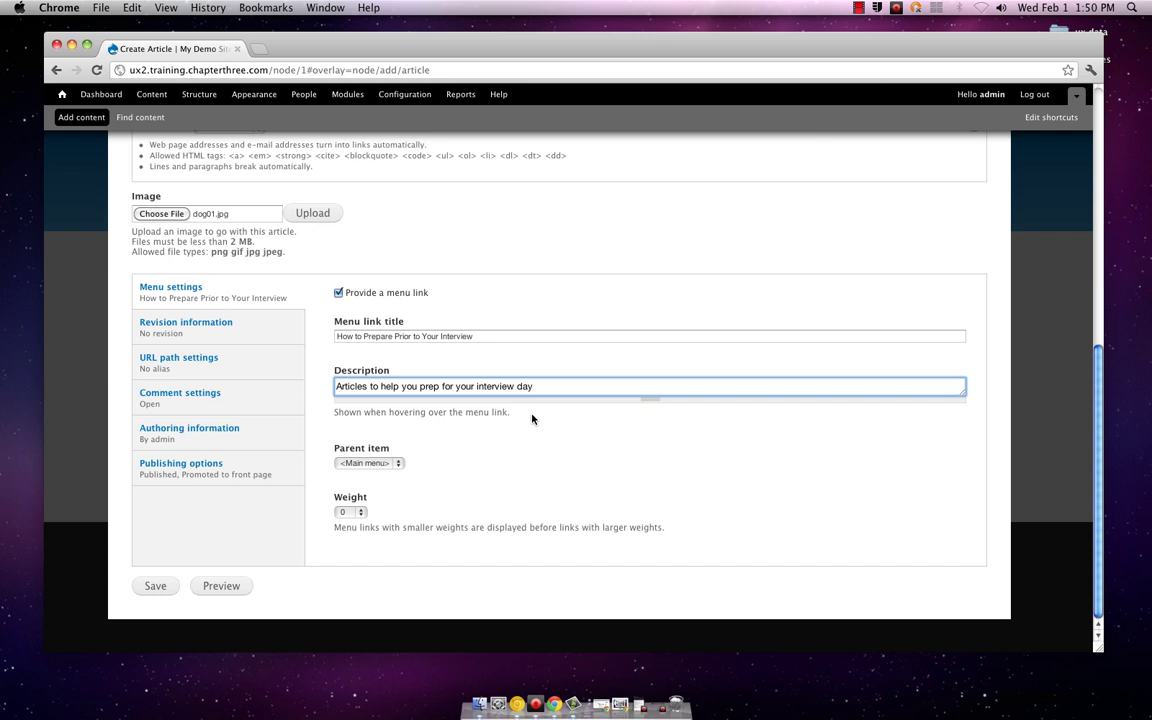
Step: Set the menu link's Parent item to -- Home
{"action": "left_click", "coordinate": [531, 418]}
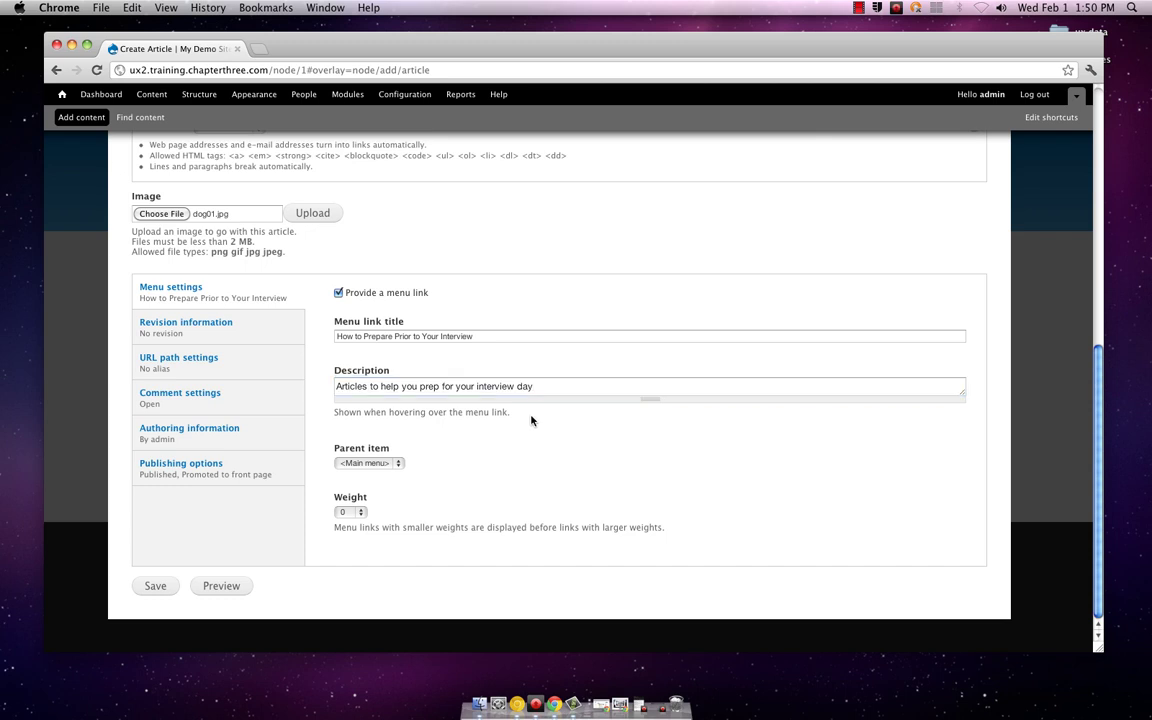
{"action": "left_click", "coordinate": [400, 465]}
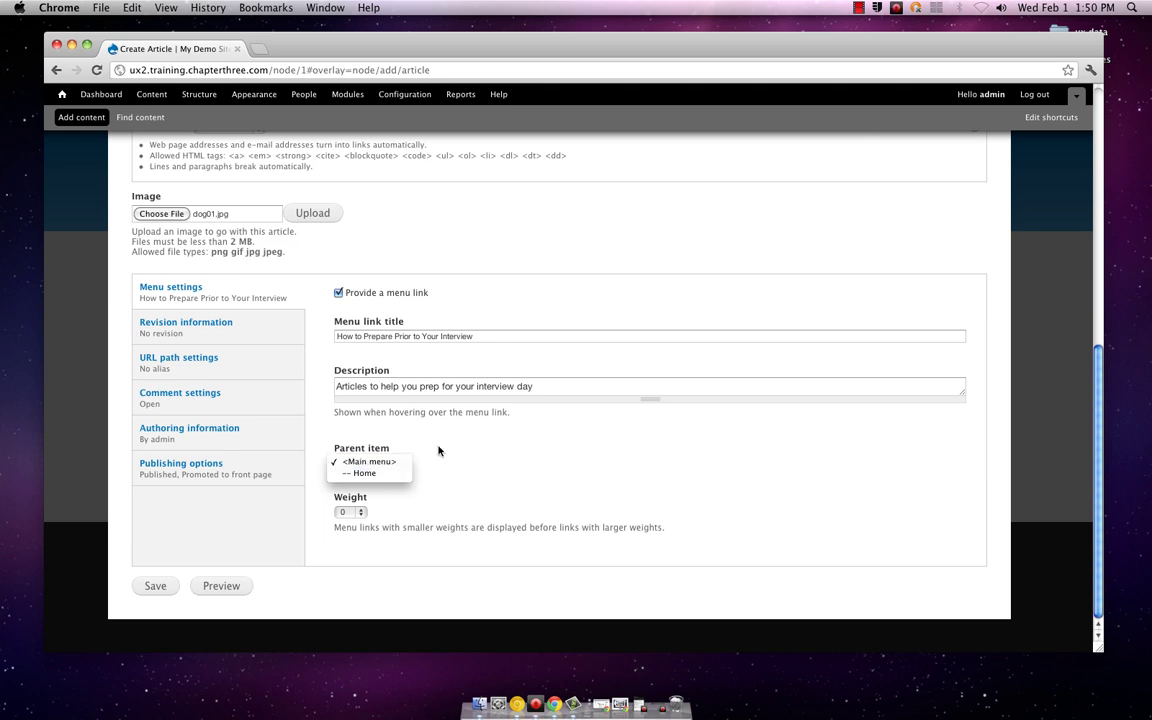
{"action": "left_click", "coordinate": [437, 450]}
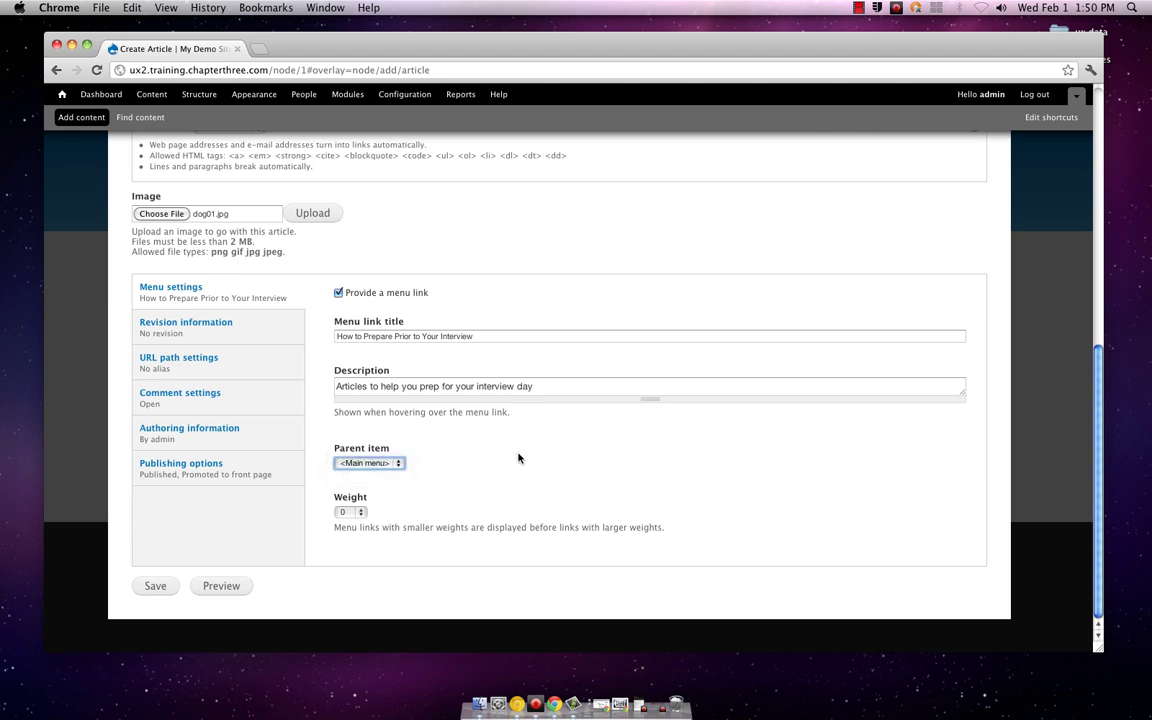
{"action": "scroll", "coordinate": [518, 458], "scroll_direction": "up", "scroll_amount": 2}
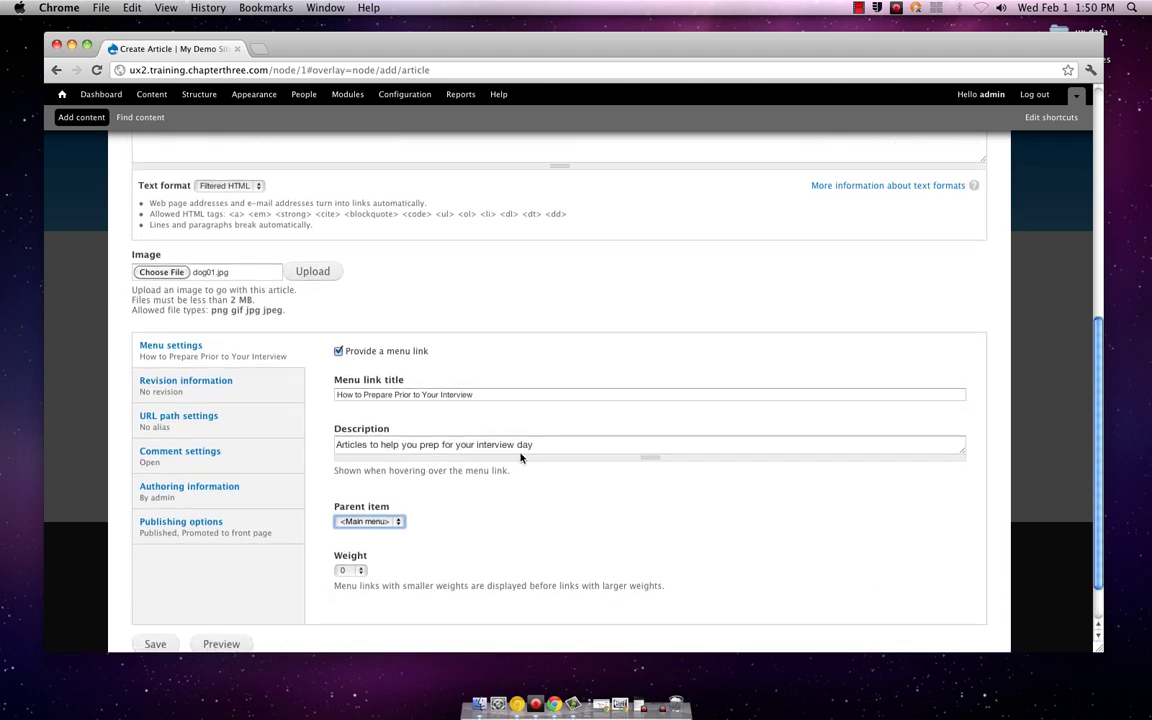
{"action": "scroll", "coordinate": [520, 457], "scroll_direction": "down", "scroll_amount": 2}
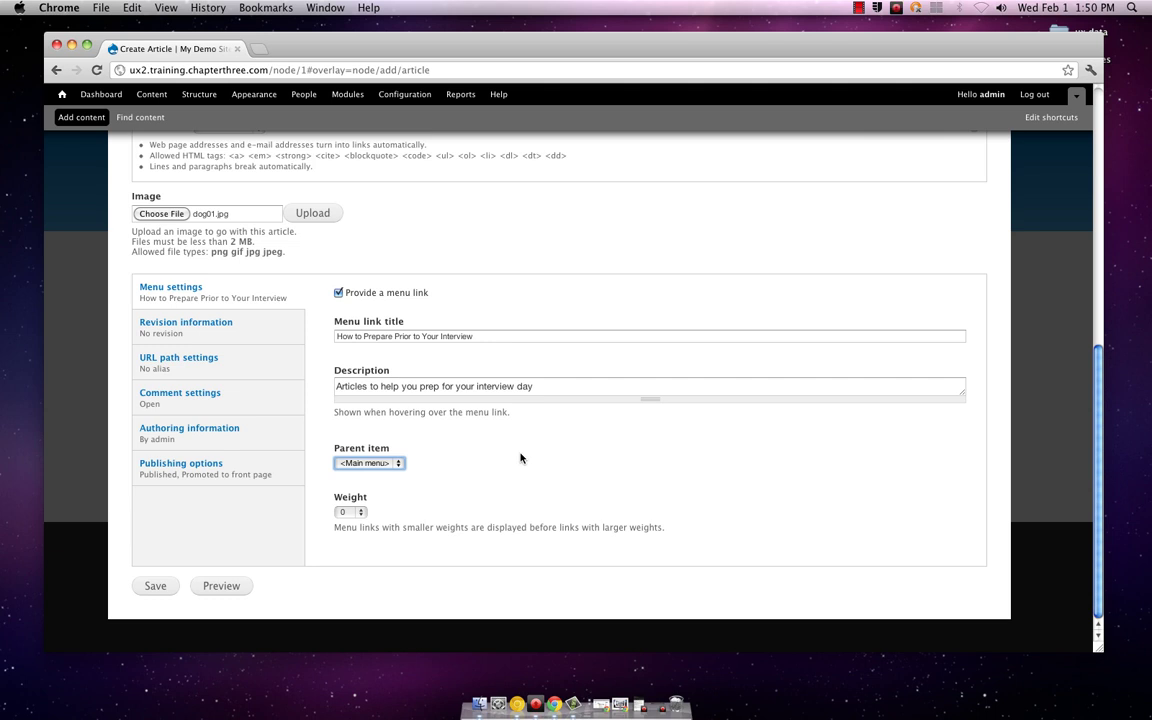
{"action": "left_click", "coordinate": [399, 464]}
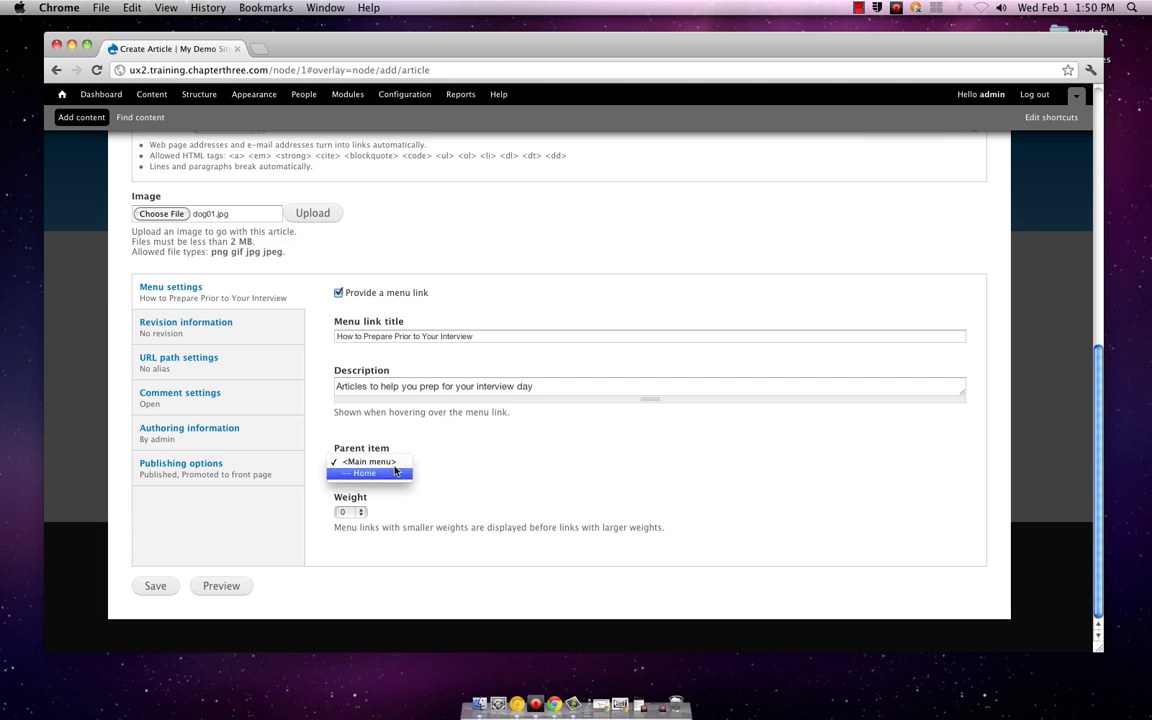
{"action": "left_click", "coordinate": [379, 474]}
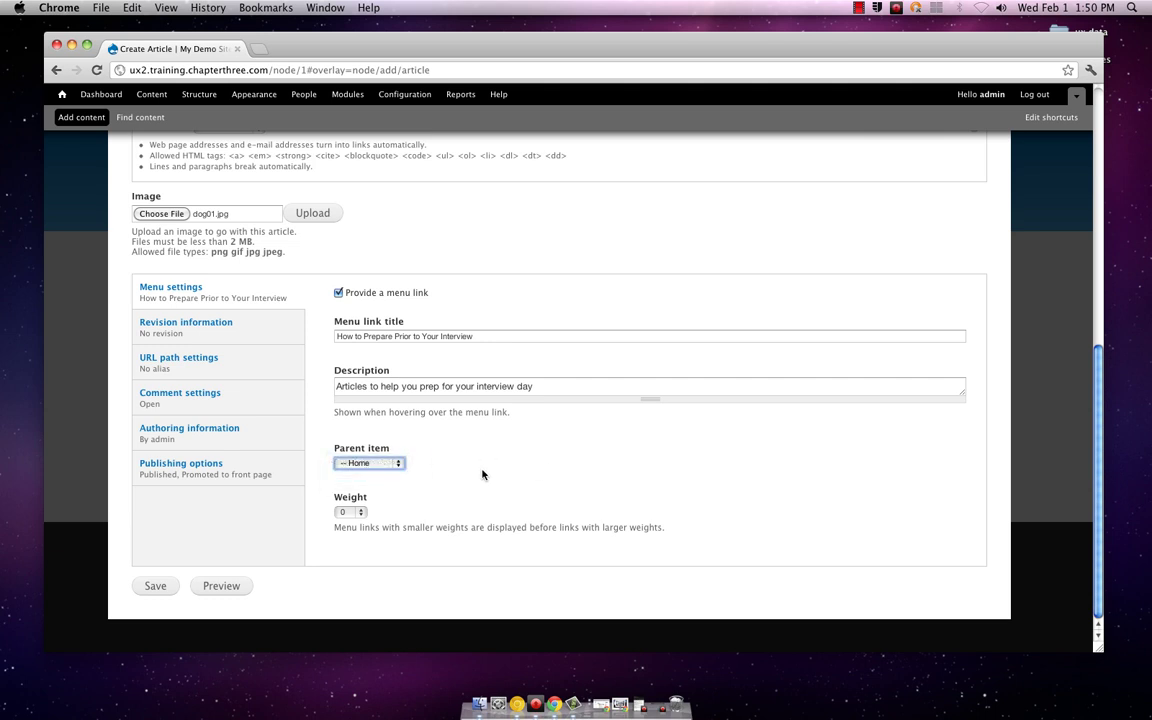
Step: Check that Home stays selected as the menu link's parent item
{"action": "left_click", "coordinate": [399, 465]}
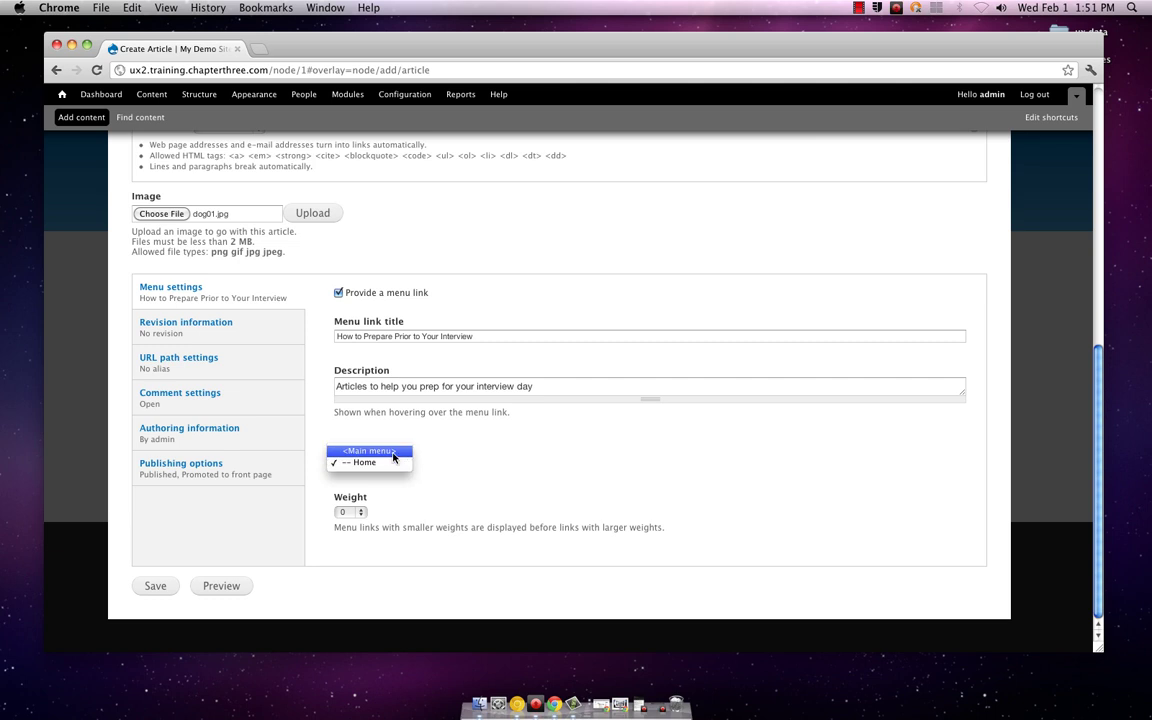
{"action": "left_click", "coordinate": [450, 458]}
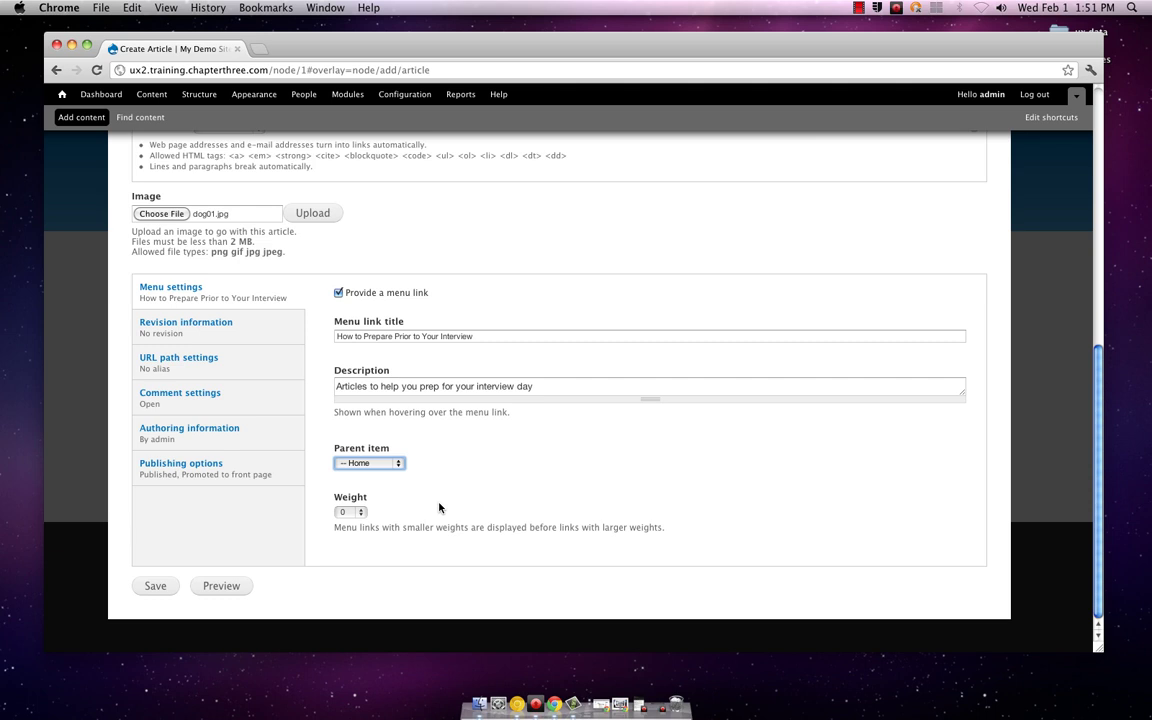
{"action": "scroll", "coordinate": [439, 508], "scroll_direction": "up", "scroll_amount": 4}
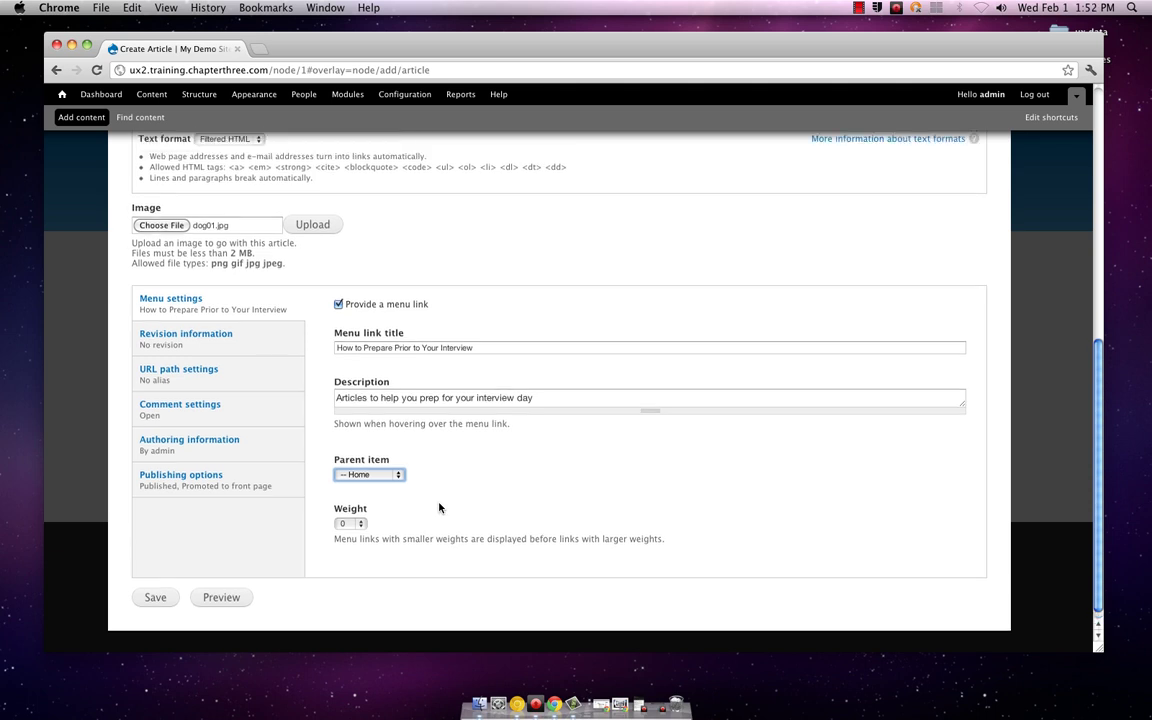
{"action": "scroll", "coordinate": [439, 508], "scroll_direction": "down", "scroll_amount": 4}
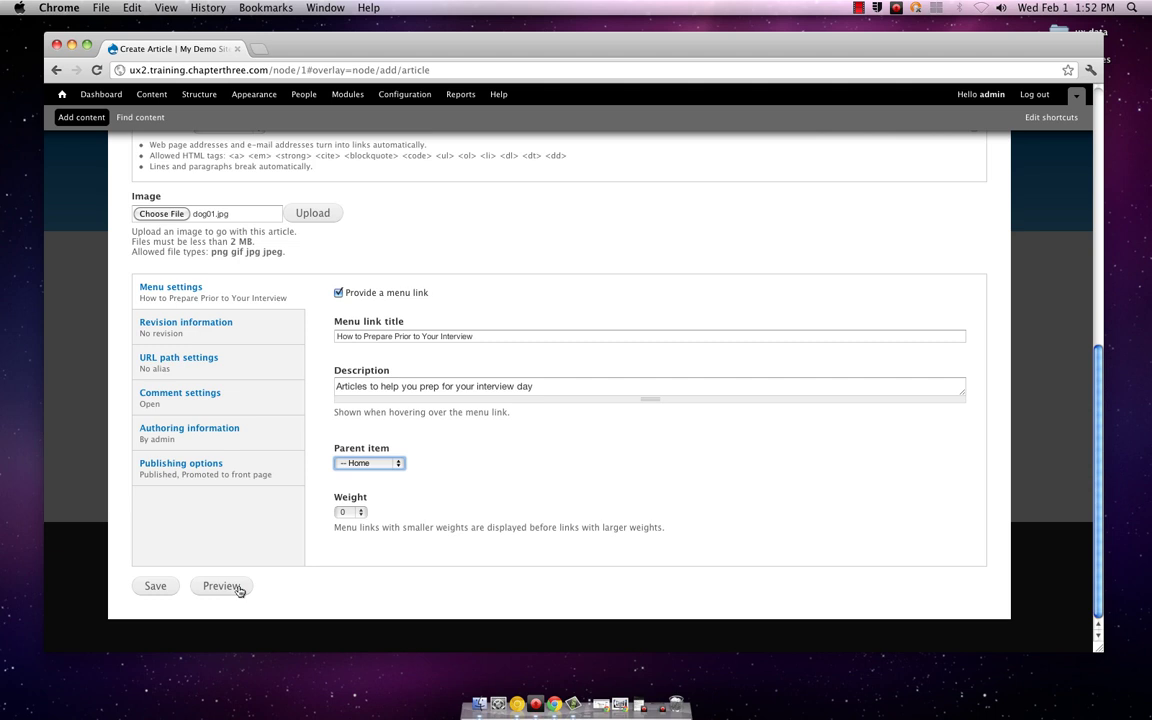
Step: Preview the unsaved interview article from the bottom of the form
{"action": "left_click", "coordinate": [240, 590]}
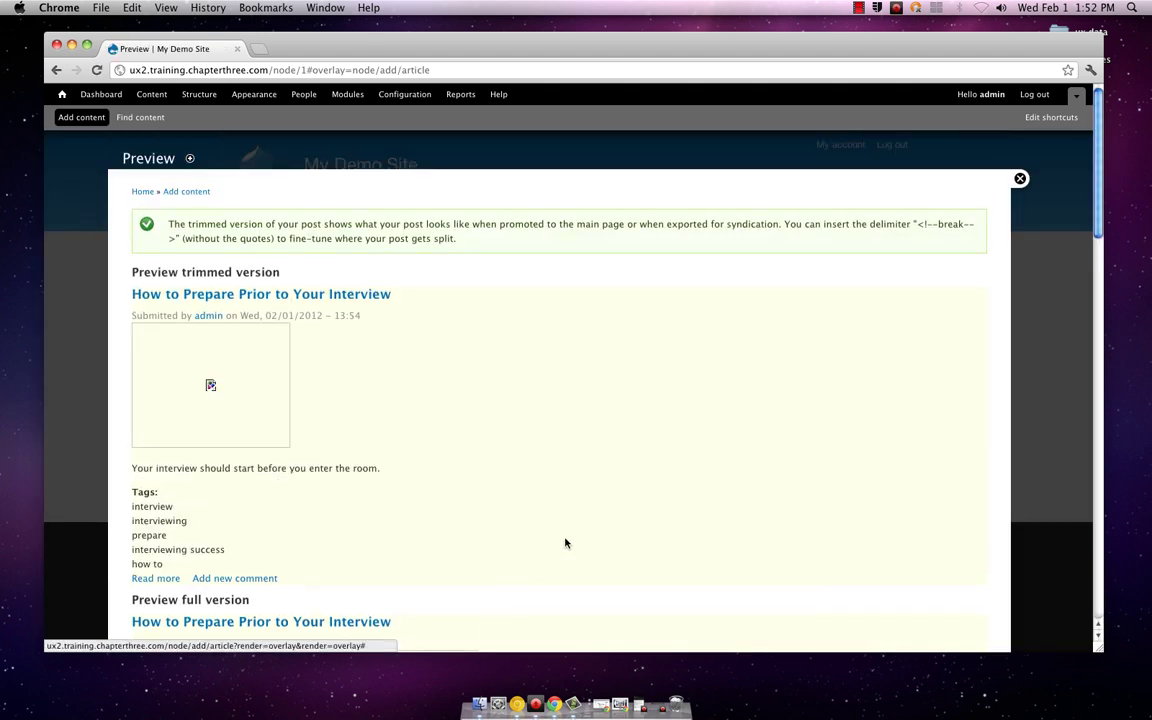
Step: Scroll the preview to check the title, image, body sentence and five tags
{"action": "scroll", "coordinate": [575, 540], "scroll_direction": "down", "scroll_amount": 3}
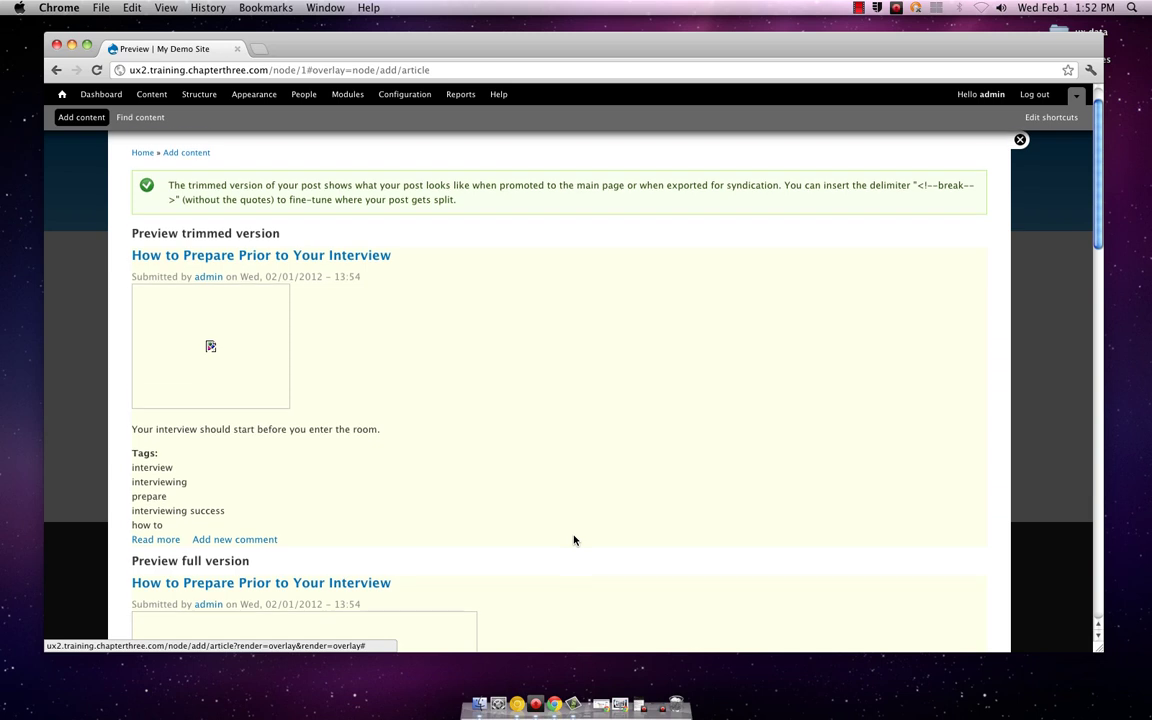
{"action": "scroll", "coordinate": [574, 540], "scroll_direction": "down", "scroll_amount": 3}
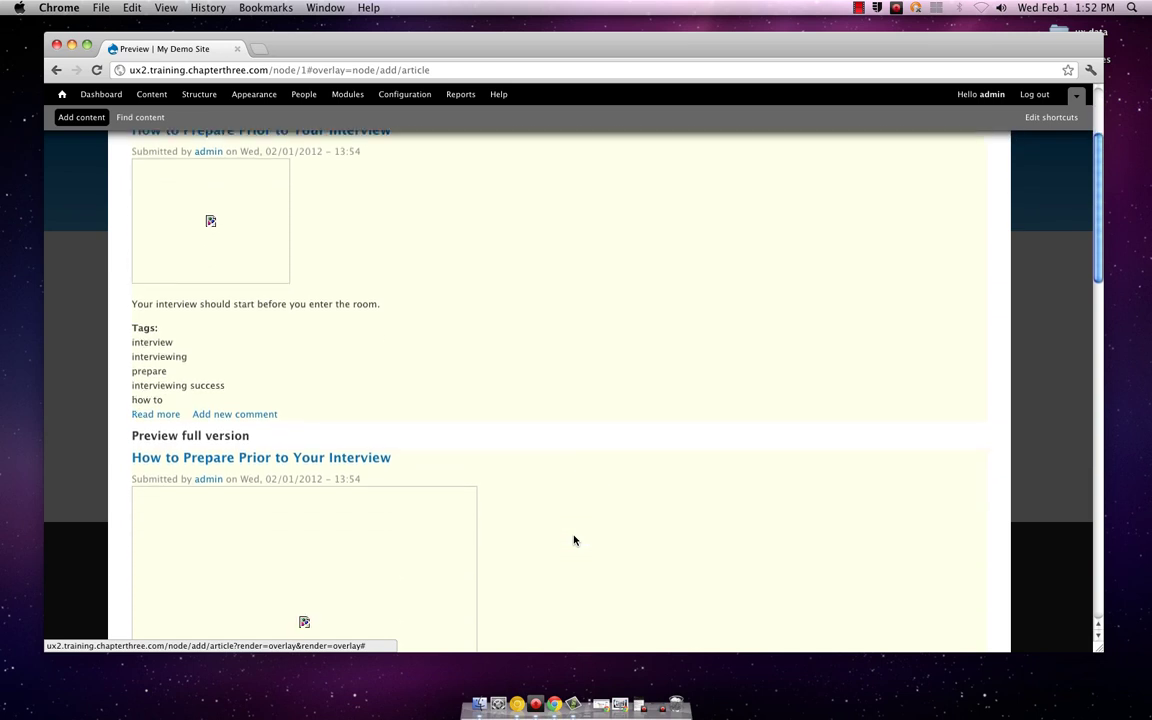
{"action": "scroll", "coordinate": [574, 540], "scroll_direction": "up", "scroll_amount": 5}
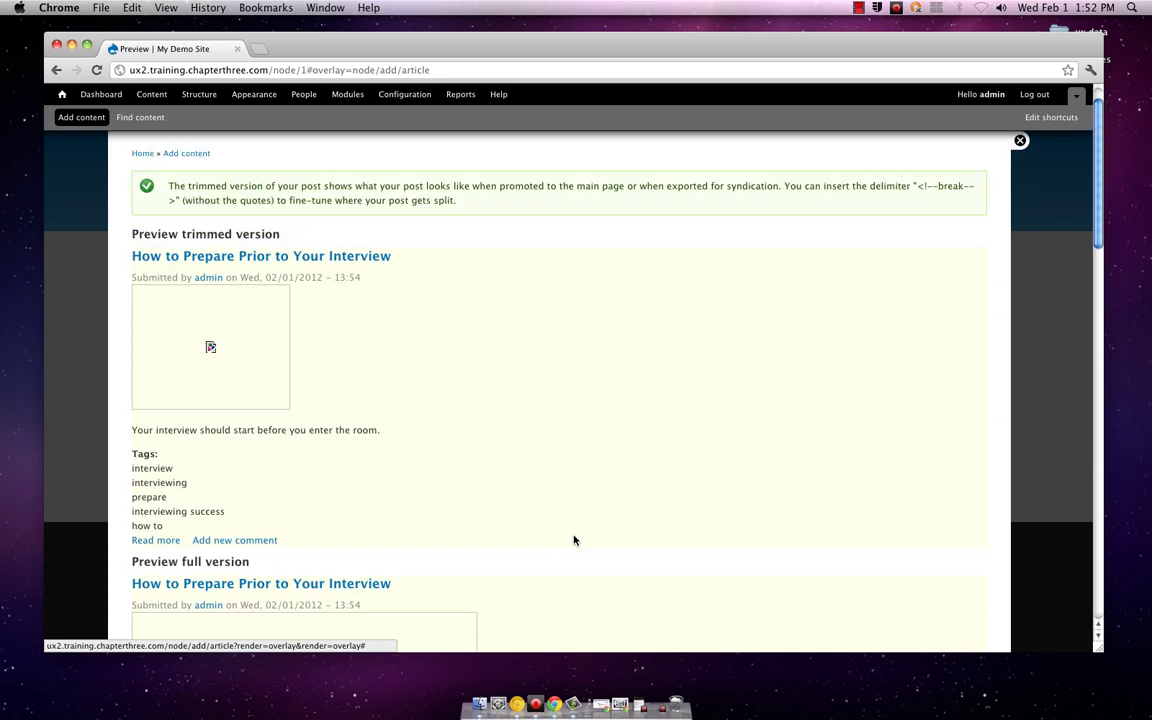
{"action": "scroll", "coordinate": [574, 540], "scroll_direction": "down", "scroll_amount": 1}
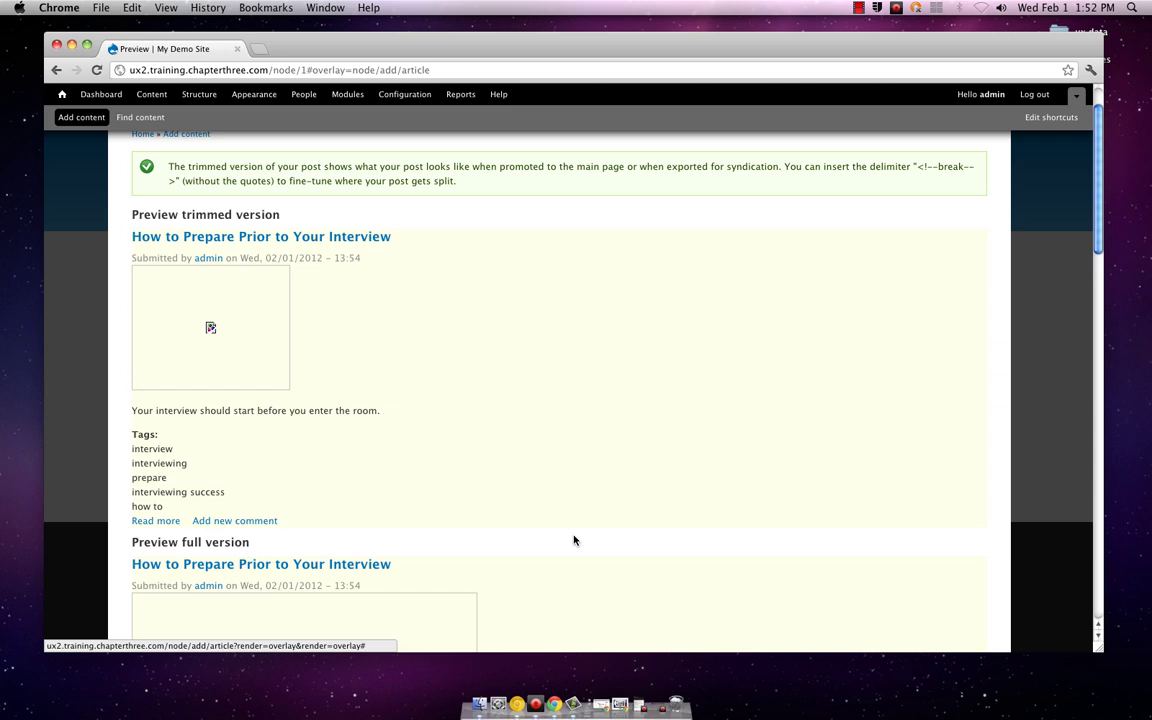
{"action": "scroll", "coordinate": [574, 540], "scroll_direction": "down", "scroll_amount": 1}
{"action": "scroll", "coordinate": [574, 540], "scroll_direction": "up", "scroll_amount": 3}
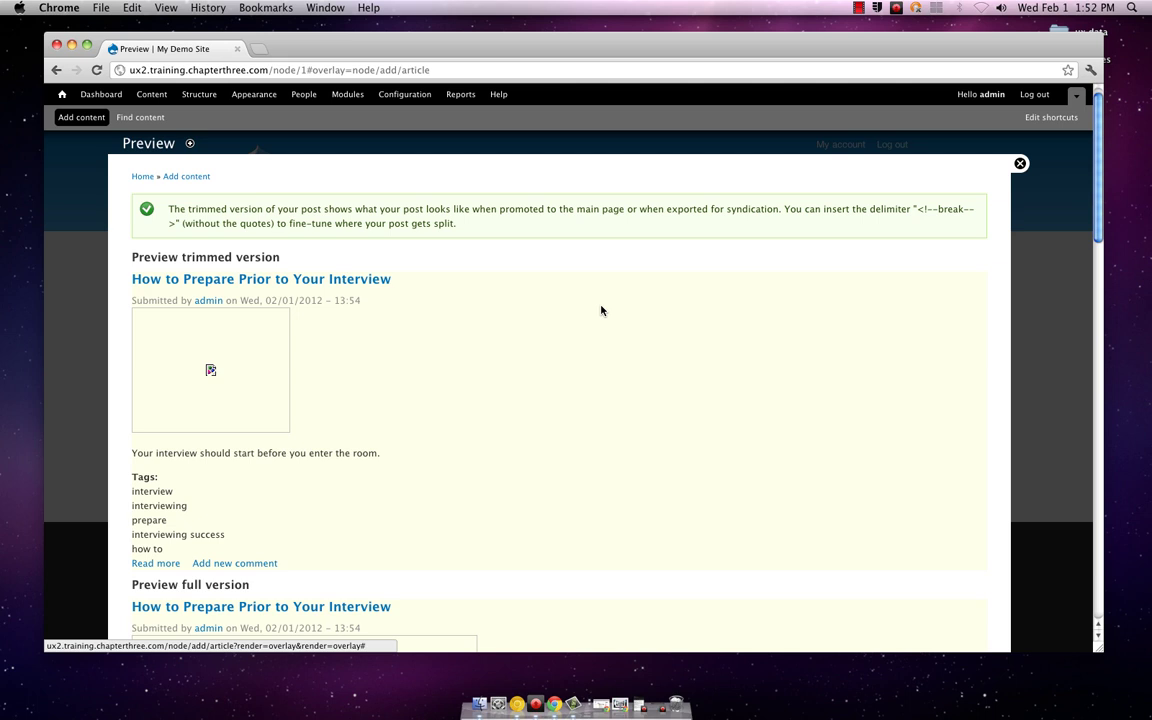
{"action": "scroll", "coordinate": [601, 311], "scroll_direction": "down", "scroll_amount": 10}
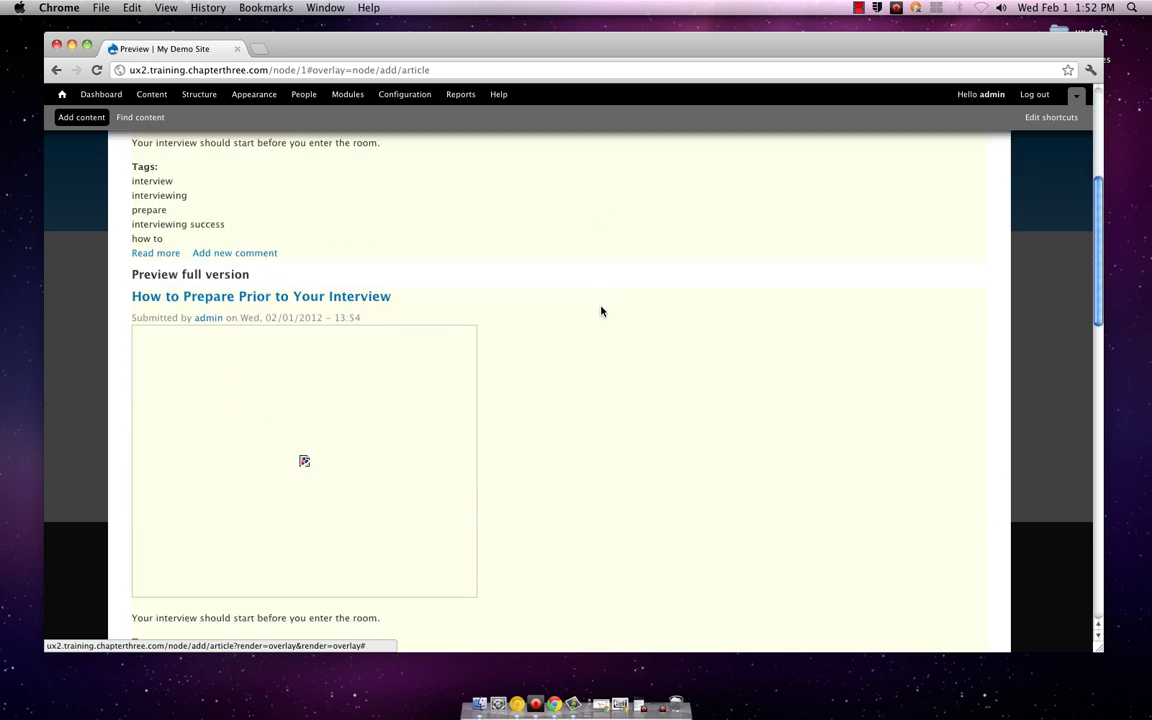
{"action": "scroll", "coordinate": [601, 311], "scroll_direction": "up", "scroll_amount": 8}
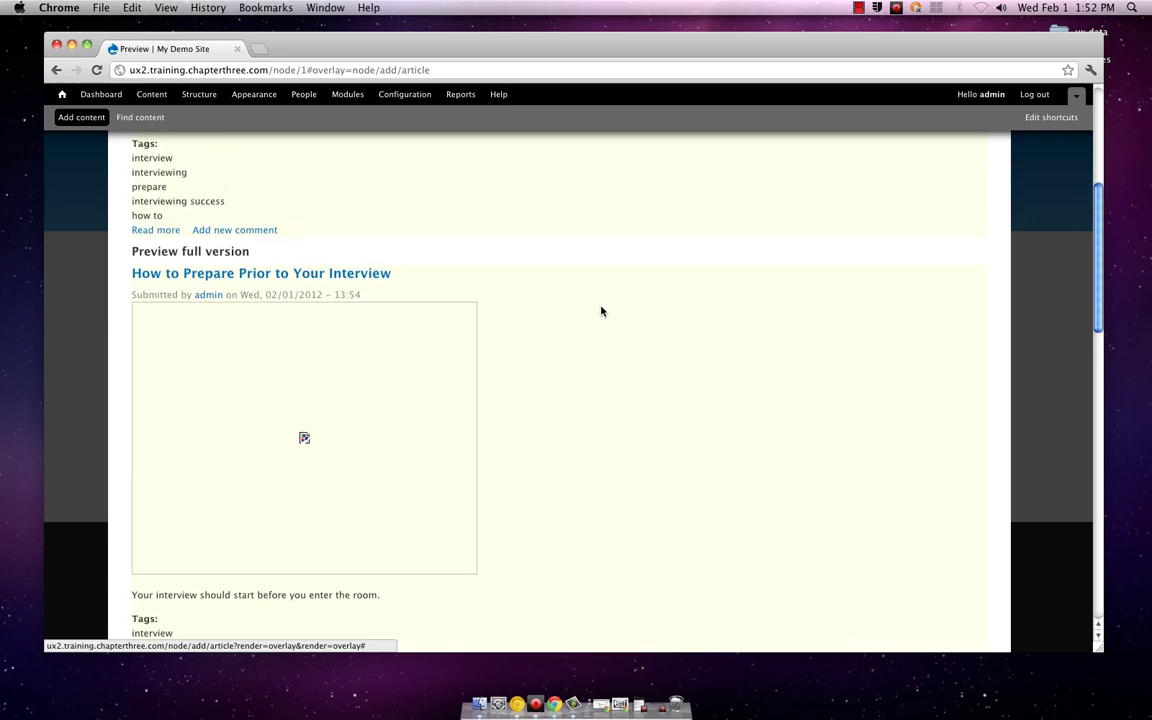
{"action": "scroll", "coordinate": [601, 311], "scroll_direction": "up", "scroll_amount": 2}
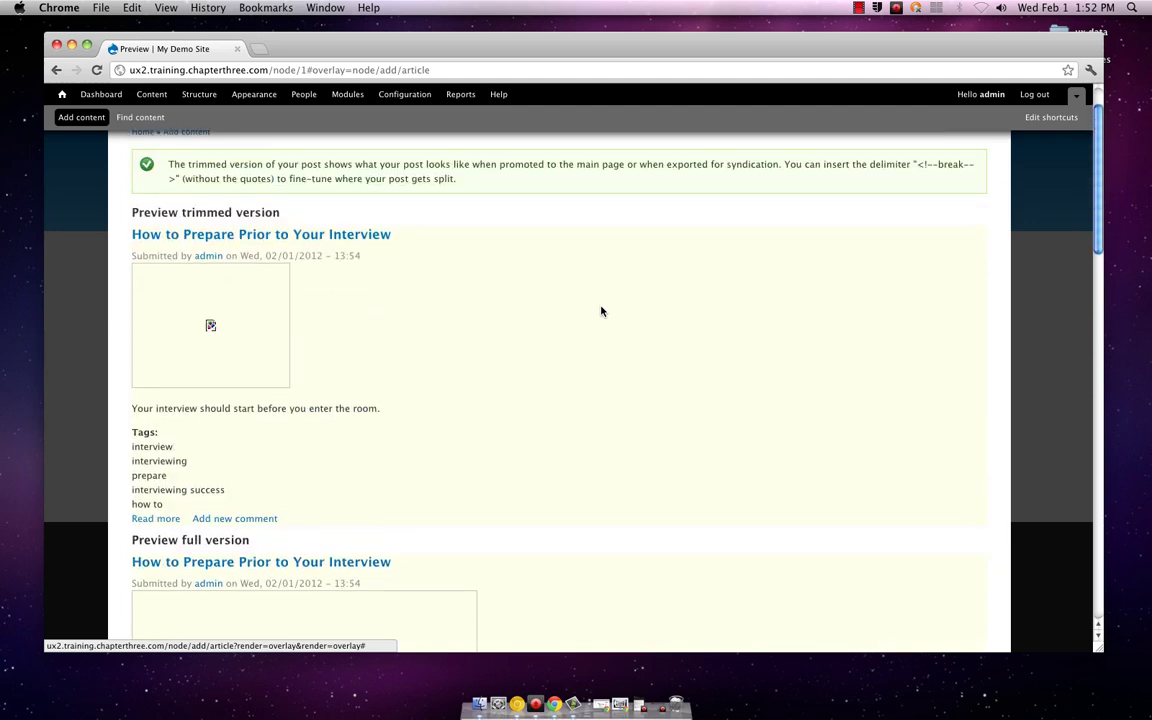
{"action": "scroll", "coordinate": [601, 311], "scroll_direction": "up", "scroll_amount": 2}
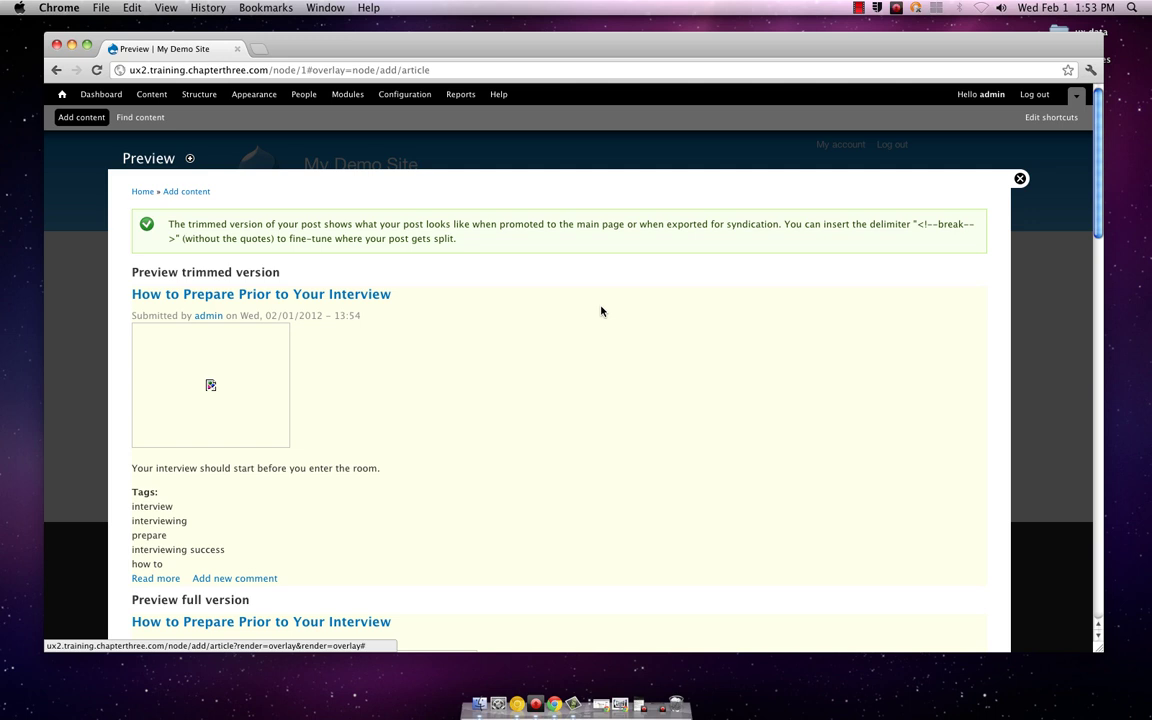
{"action": "scroll", "coordinate": [601, 311], "scroll_direction": "down", "scroll_amount": 5}
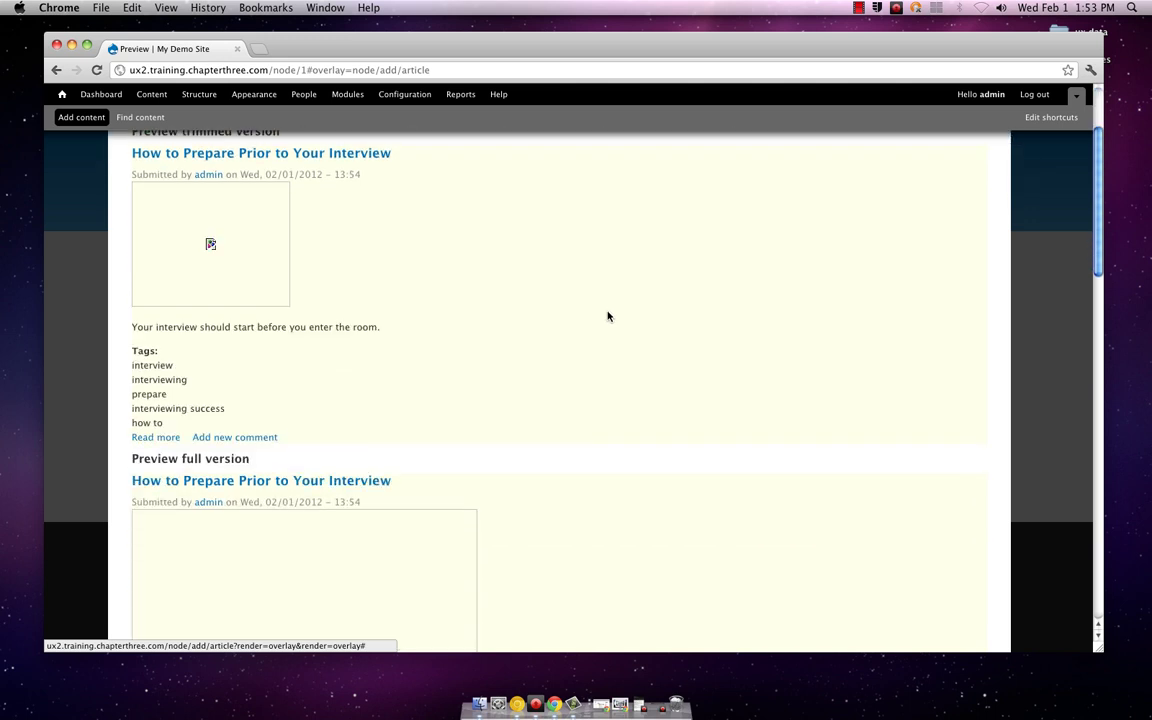
{"action": "scroll", "coordinate": [588, 400], "scroll_direction": "down", "scroll_amount": 3}
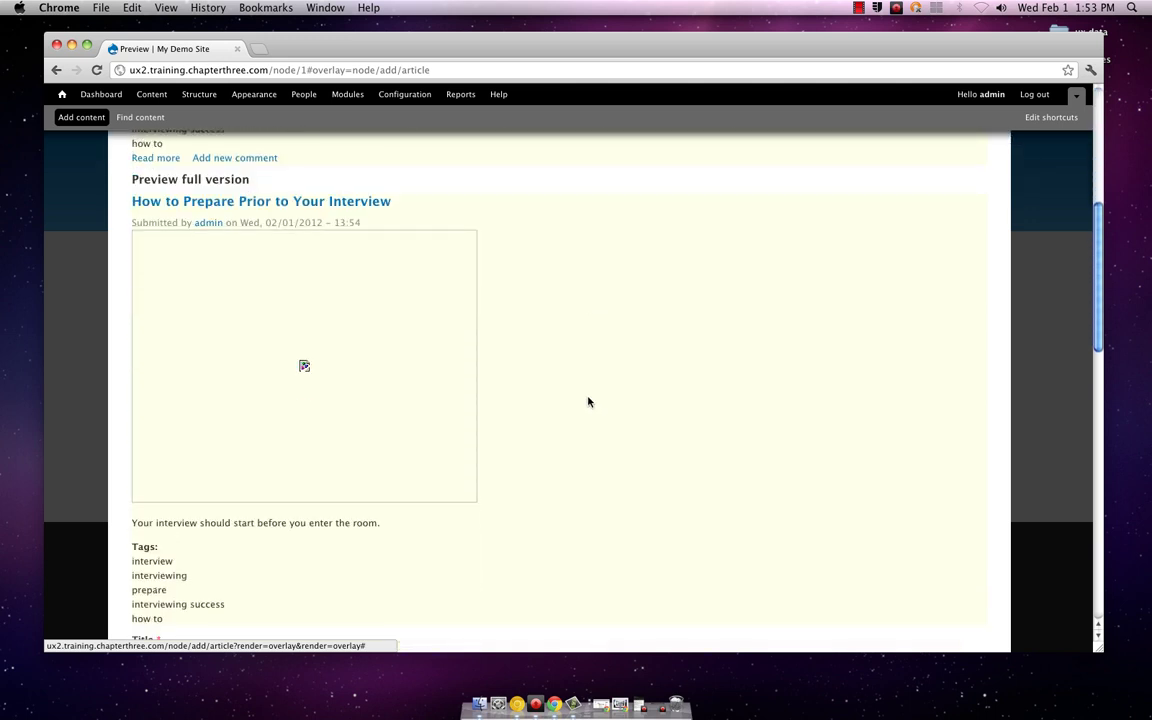
{"action": "scroll", "coordinate": [588, 401], "scroll_direction": "down", "scroll_amount": 6}
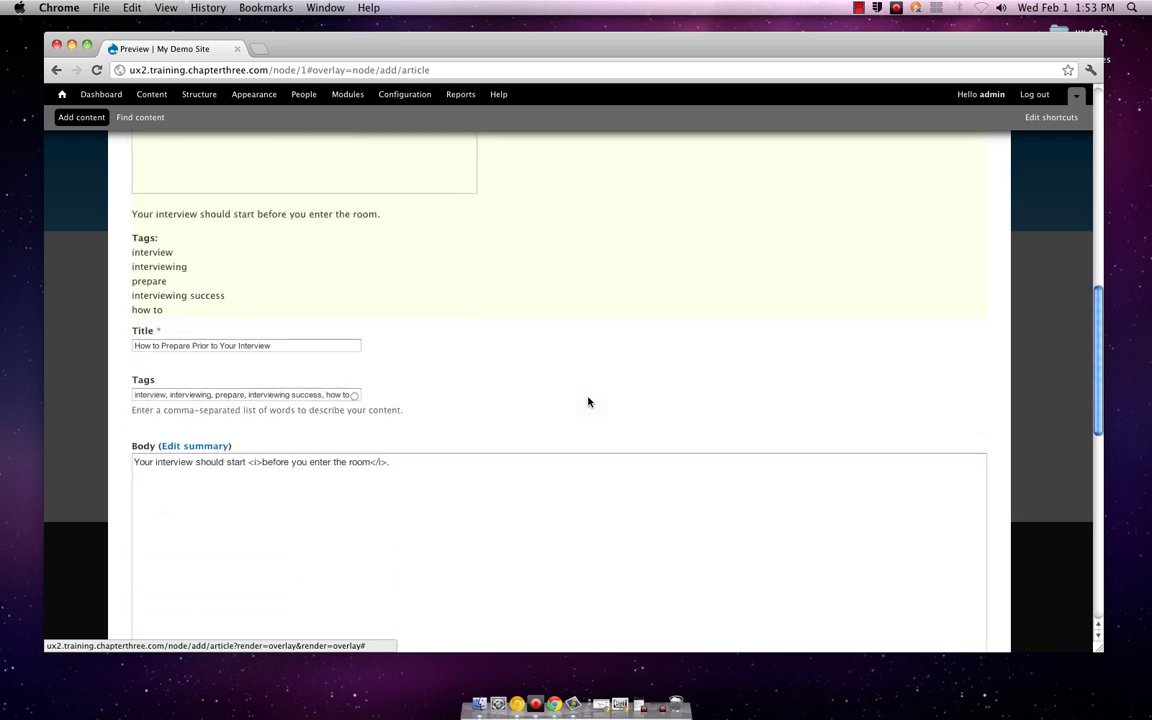
{"action": "scroll", "coordinate": [588, 401], "scroll_direction": "down", "scroll_amount": 4}
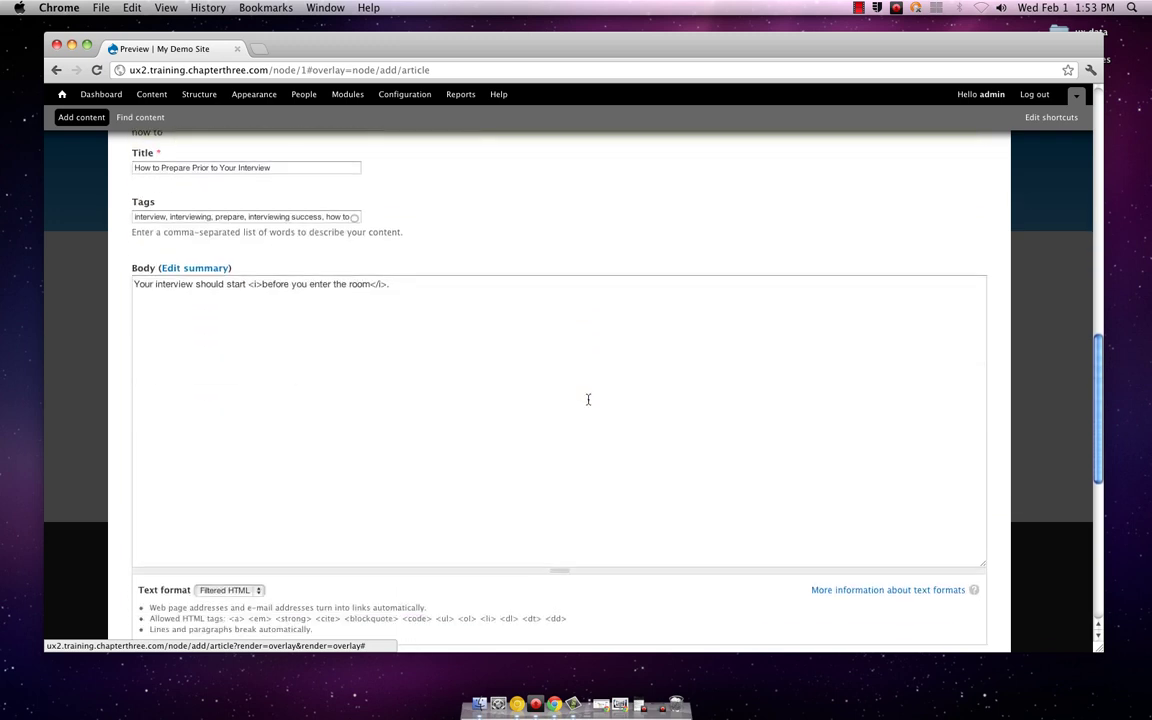
{"action": "scroll", "coordinate": [588, 400], "scroll_direction": "down", "scroll_amount": 7}
{"action": "scroll", "coordinate": [588, 400], "scroll_direction": "up", "scroll_amount": 4}
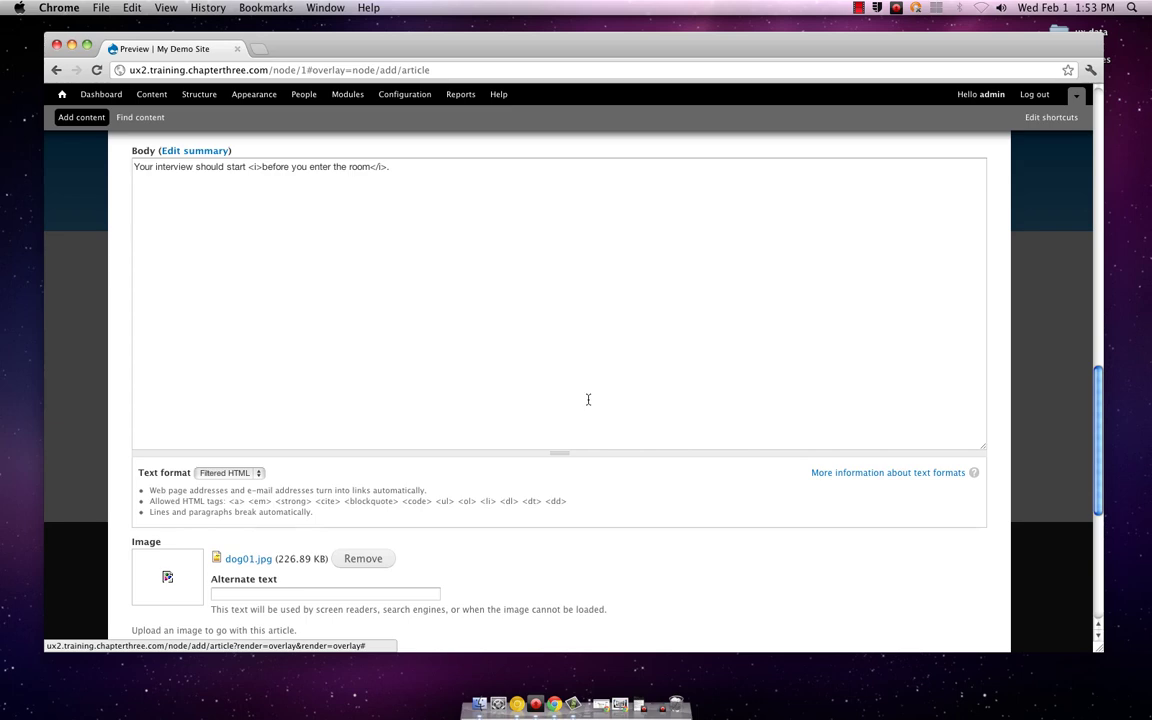
{"action": "scroll", "coordinate": [588, 400], "scroll_direction": "up", "scroll_amount": 15}
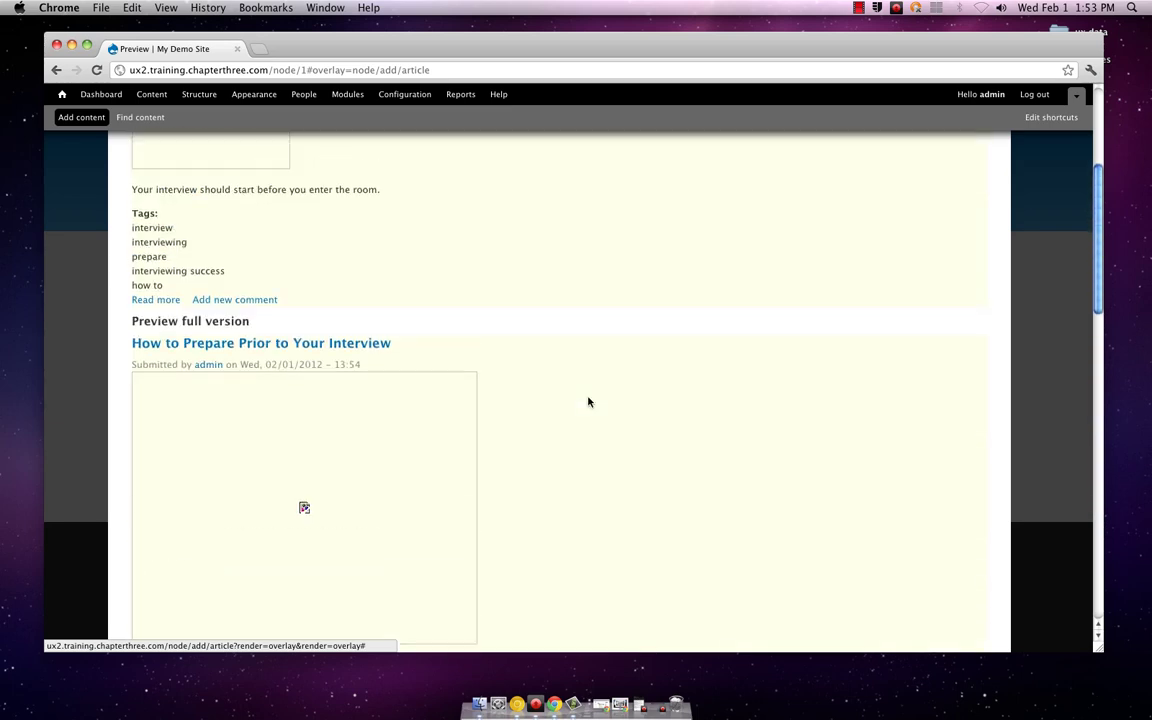
{"action": "scroll", "coordinate": [588, 401], "scroll_direction": "up", "scroll_amount": 4}
{"action": "scroll", "coordinate": [588, 401], "scroll_direction": "down", "scroll_amount": 15}
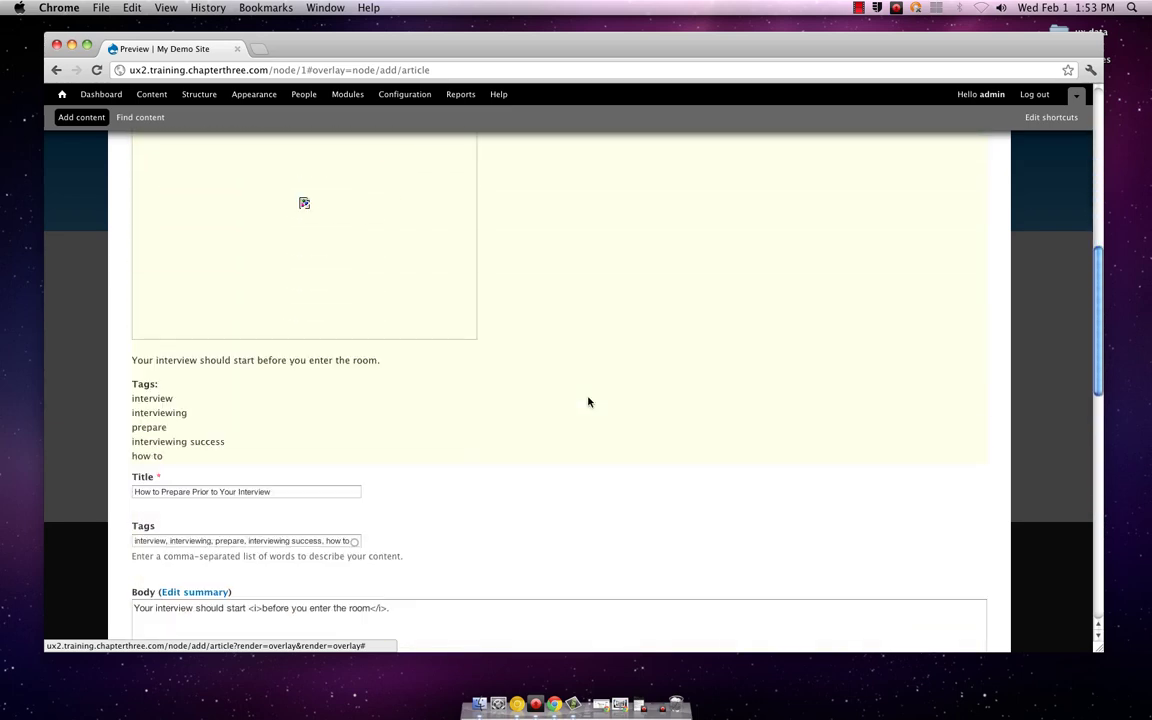
{"action": "scroll", "coordinate": [588, 400], "scroll_direction": "down", "scroll_amount": 3}
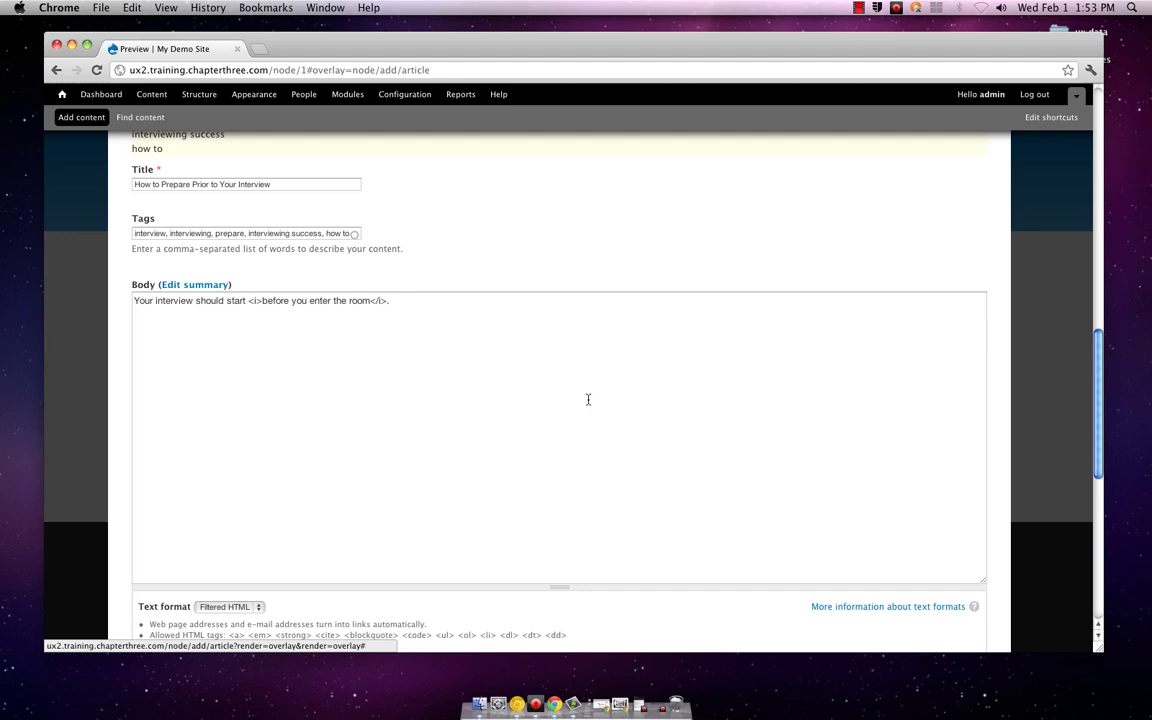
{"action": "scroll", "coordinate": [588, 400], "scroll_direction": "down", "scroll_amount": 7}
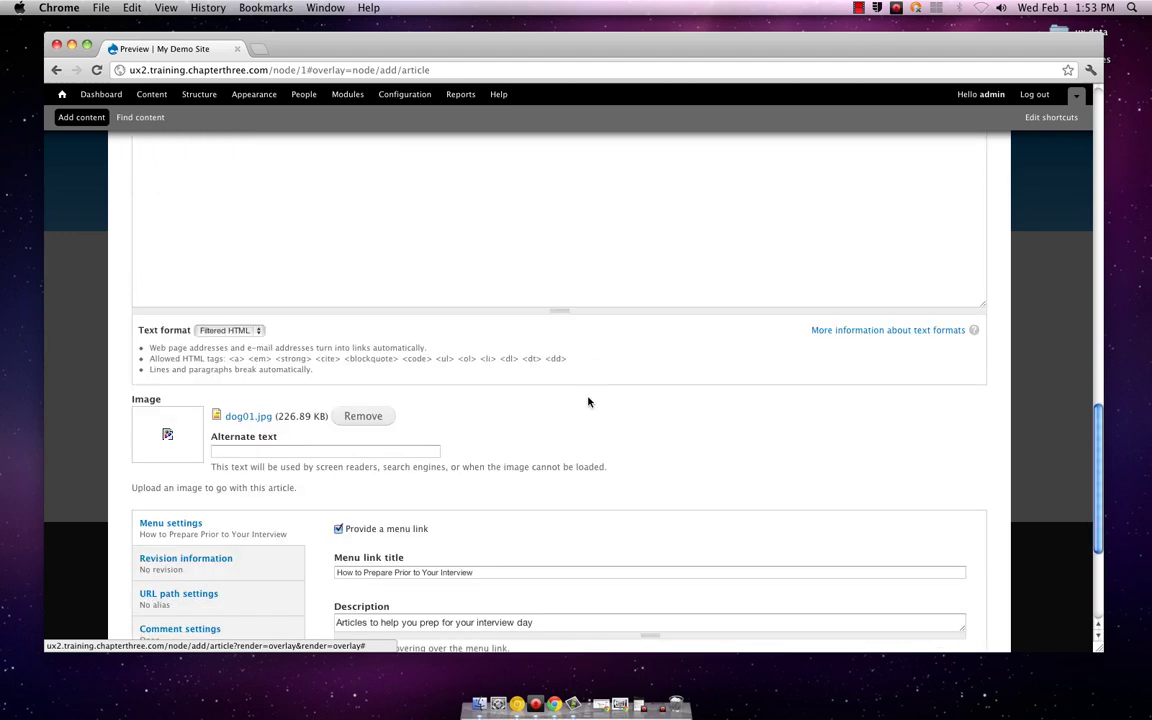
{"action": "scroll", "coordinate": [588, 401], "scroll_direction": "down", "scroll_amount": 2}
{"action": "scroll", "coordinate": [588, 401], "scroll_direction": "down", "scroll_amount": 2}
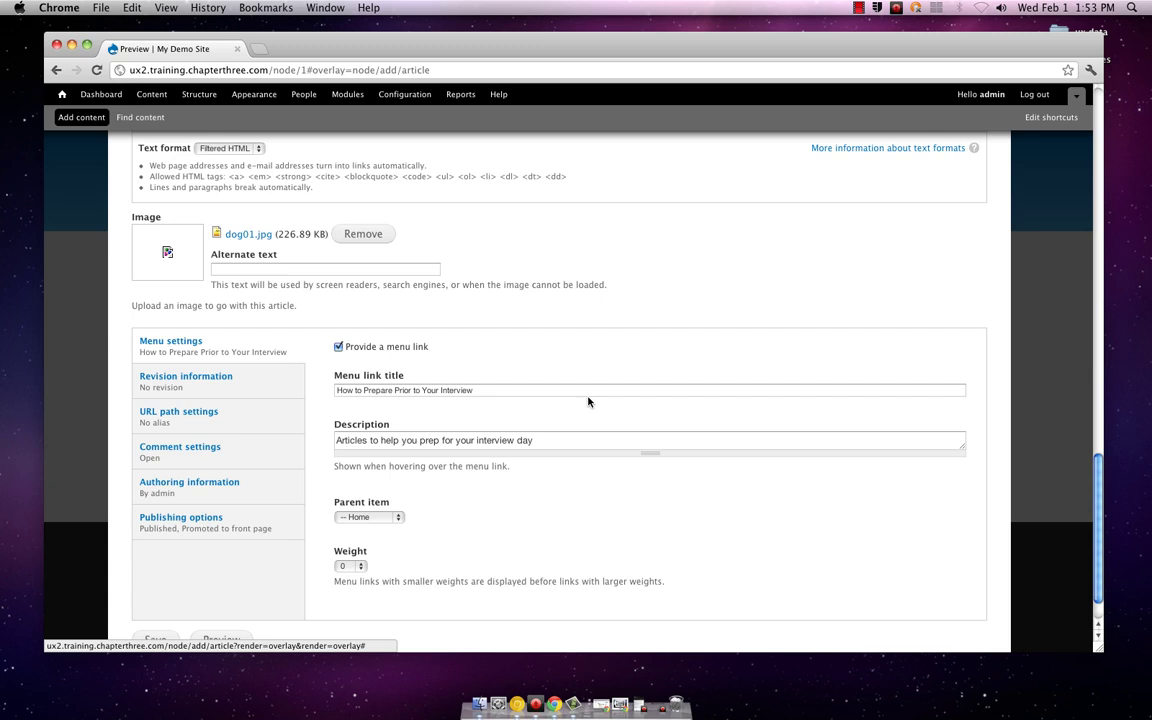
{"action": "scroll", "coordinate": [588, 401], "scroll_direction": "down", "scroll_amount": 1}
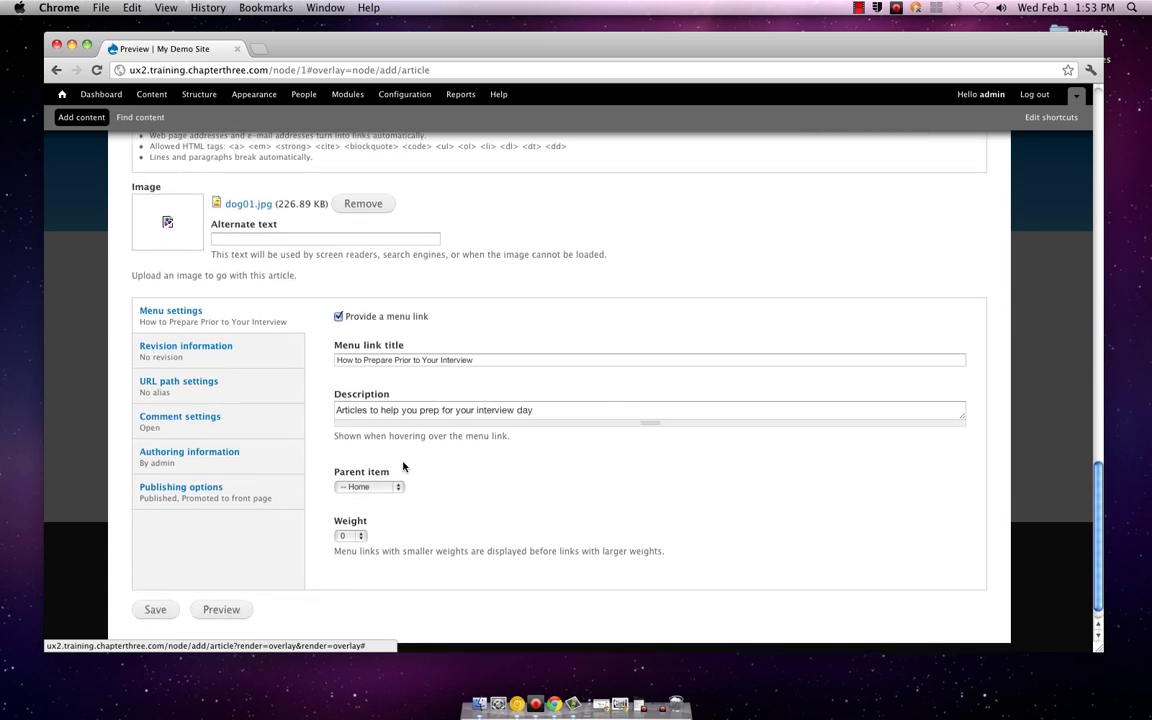
Step: Save the article, creating 'How to Prepare Prior to Your Interview' at node/2
{"action": "left_click", "coordinate": [157, 609]}
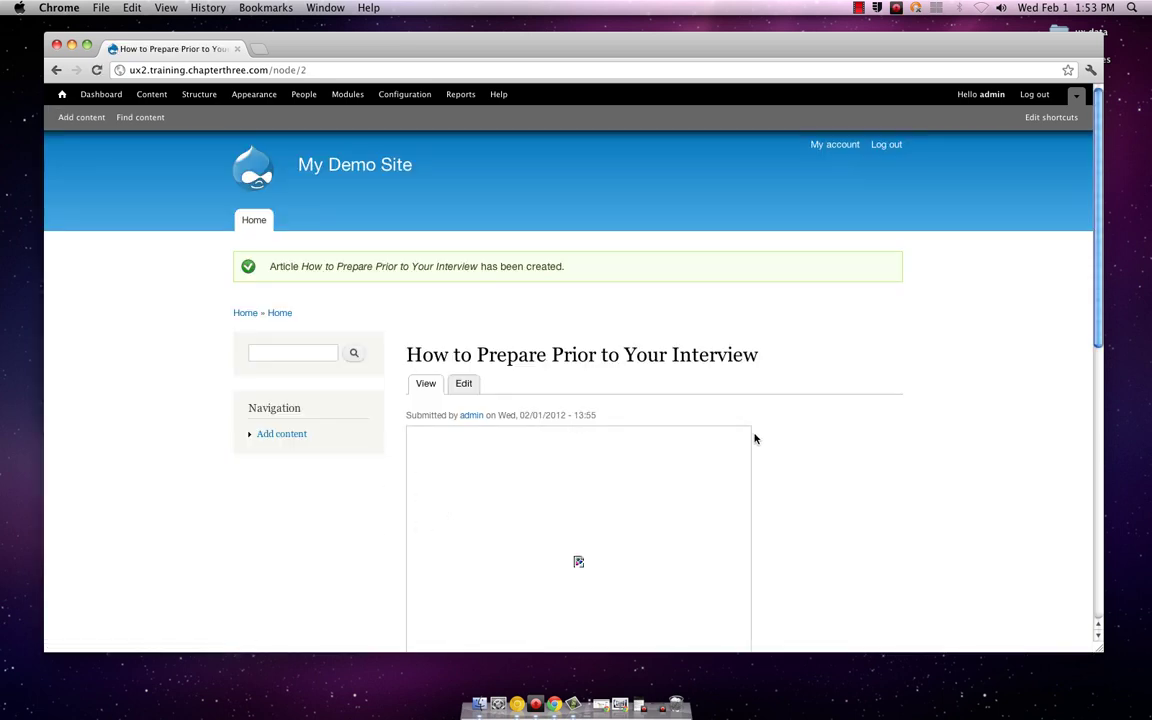
{"action": "scroll", "coordinate": [787, 441], "scroll_direction": "down", "scroll_amount": 5}
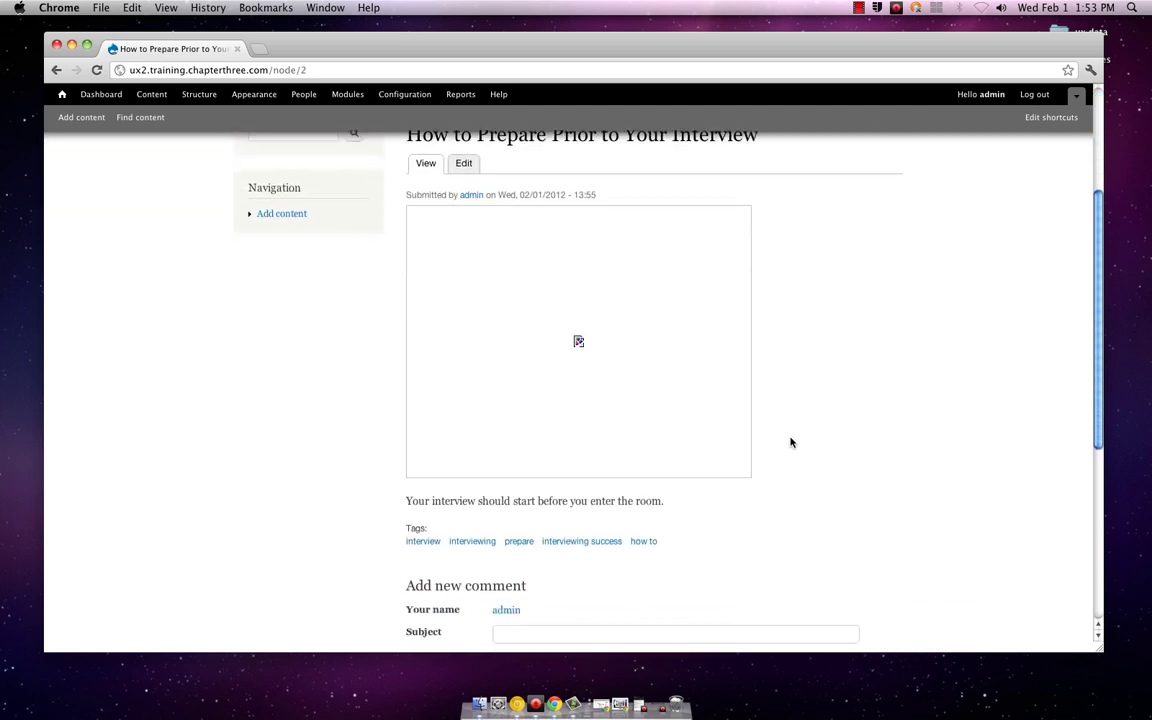
{"action": "scroll", "coordinate": [790, 442], "scroll_direction": "down", "scroll_amount": 2}
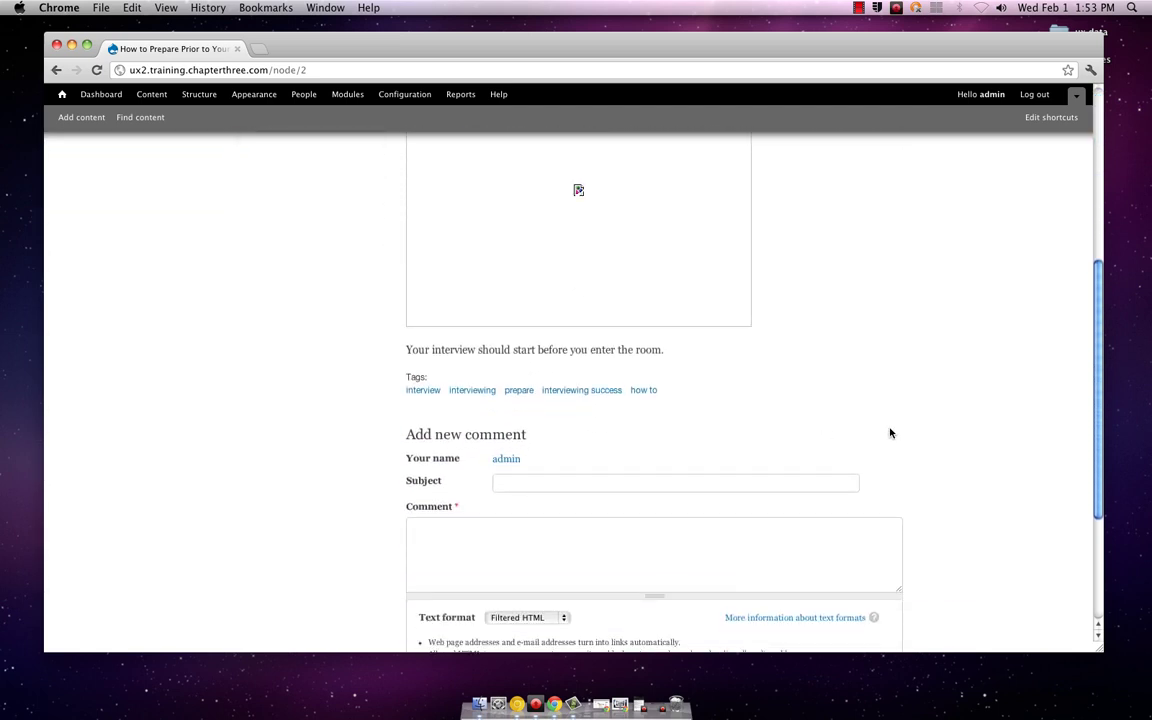
{"action": "scroll", "coordinate": [890, 433], "scroll_direction": "up", "scroll_amount": 7}
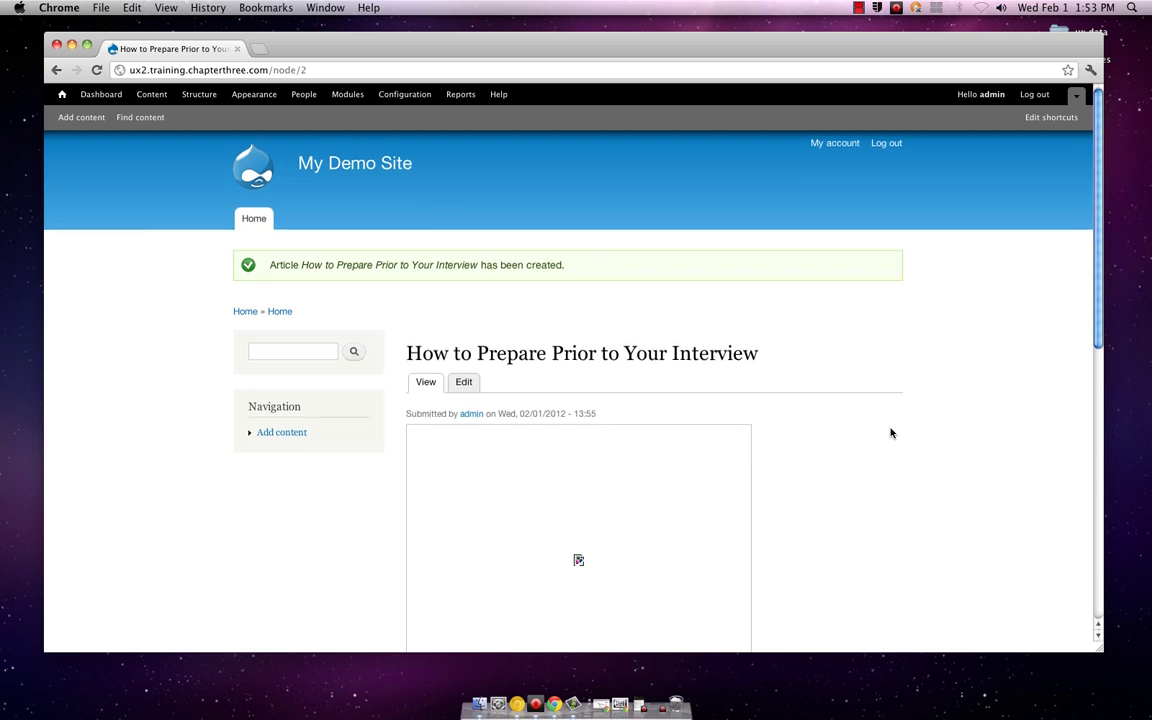
{"action": "scroll", "coordinate": [890, 433], "scroll_direction": "down", "scroll_amount": 2}
{"action": "scroll", "coordinate": [890, 433], "scroll_direction": "down", "scroll_amount": 2}
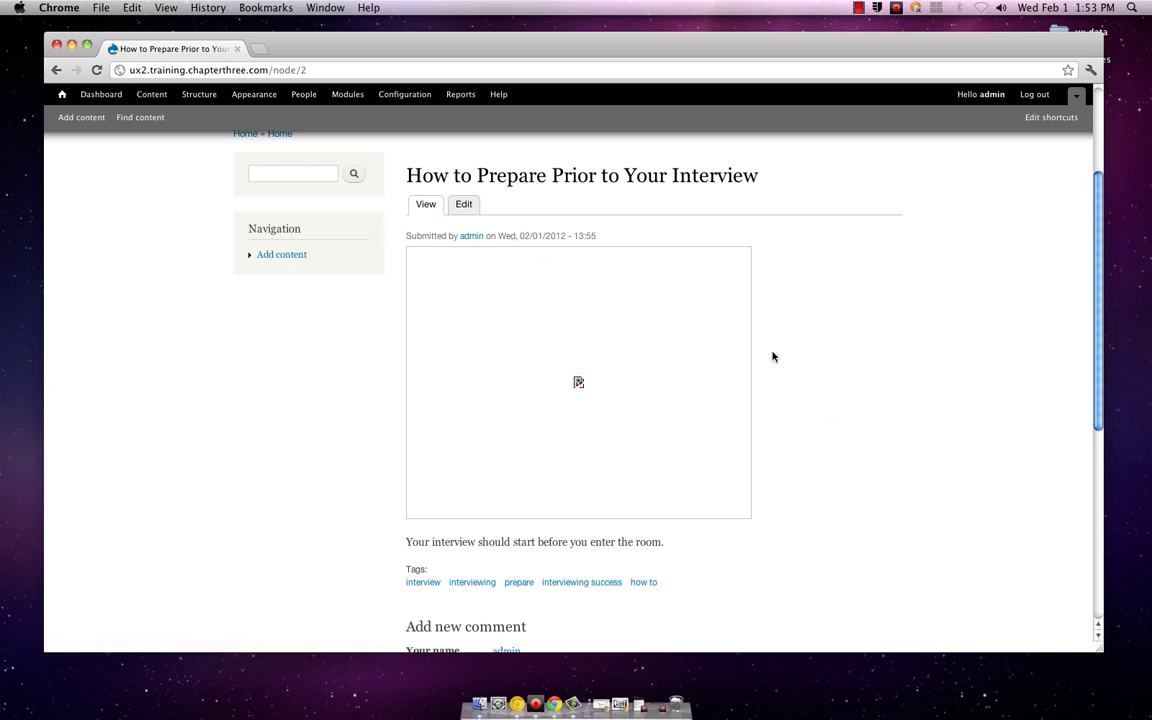
Step: Review the published body and five tags, then open the article's Edit form
{"action": "scroll", "coordinate": [839, 373], "scroll_direction": "down", "scroll_amount": 1}
{"action": "scroll", "coordinate": [839, 373], "scroll_direction": "down", "scroll_amount": 2}
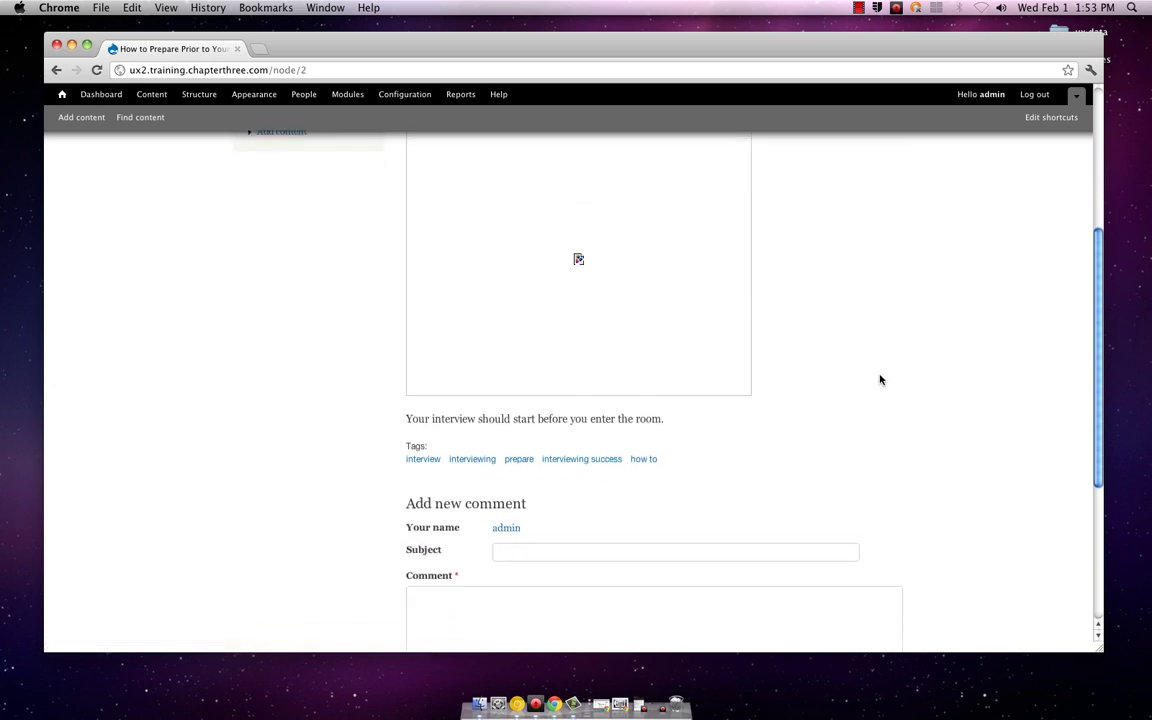
{"action": "scroll", "coordinate": [881, 379], "scroll_direction": "down", "scroll_amount": 4}
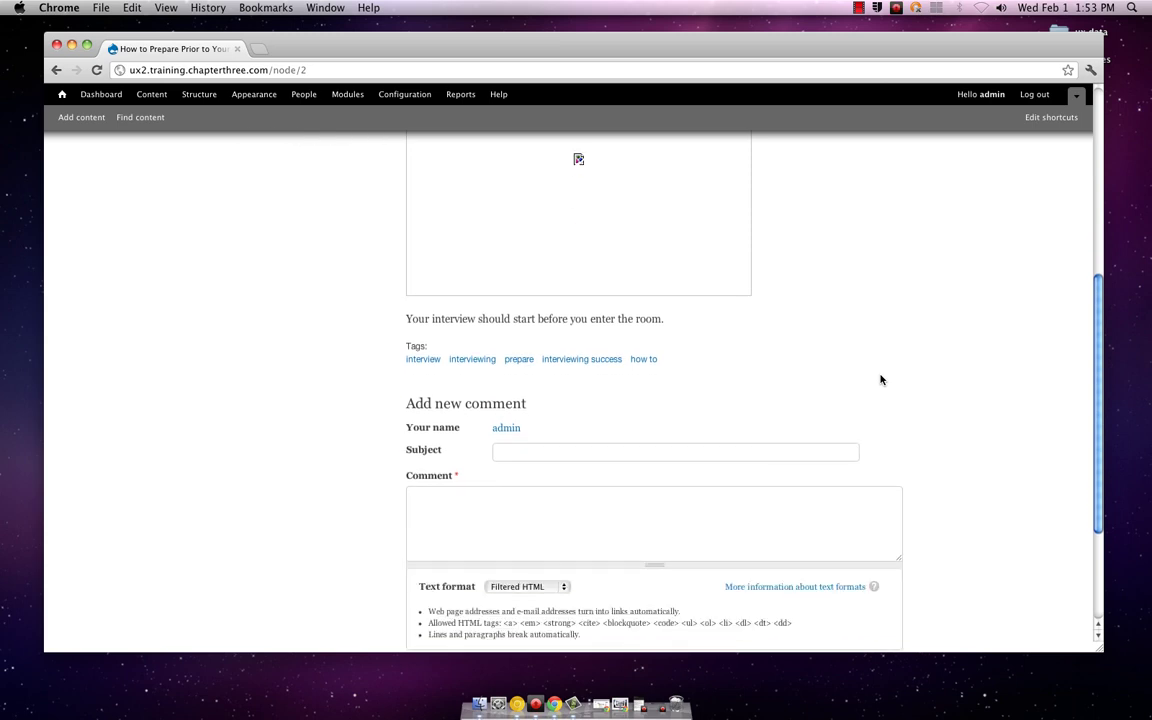
{"action": "scroll", "coordinate": [881, 379], "scroll_direction": "down", "scroll_amount": 1}
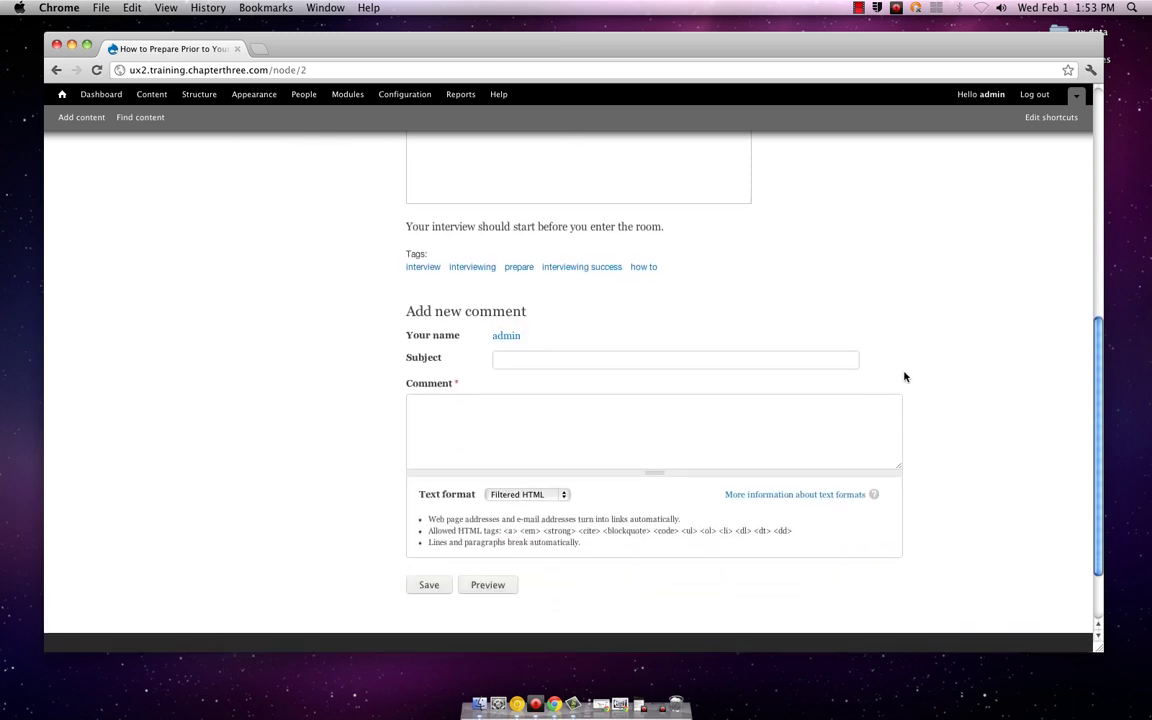
{"action": "scroll", "coordinate": [917, 372], "scroll_direction": "up", "scroll_amount": 7}
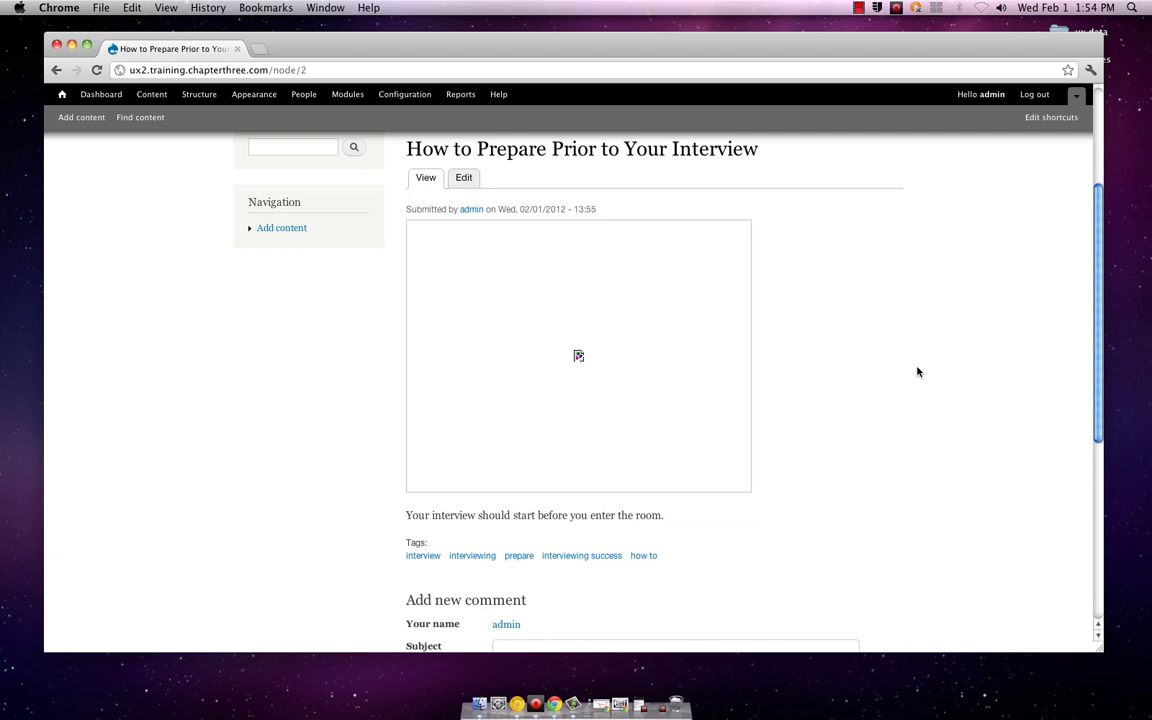
{"action": "scroll", "coordinate": [917, 372], "scroll_direction": "down", "scroll_amount": 6}
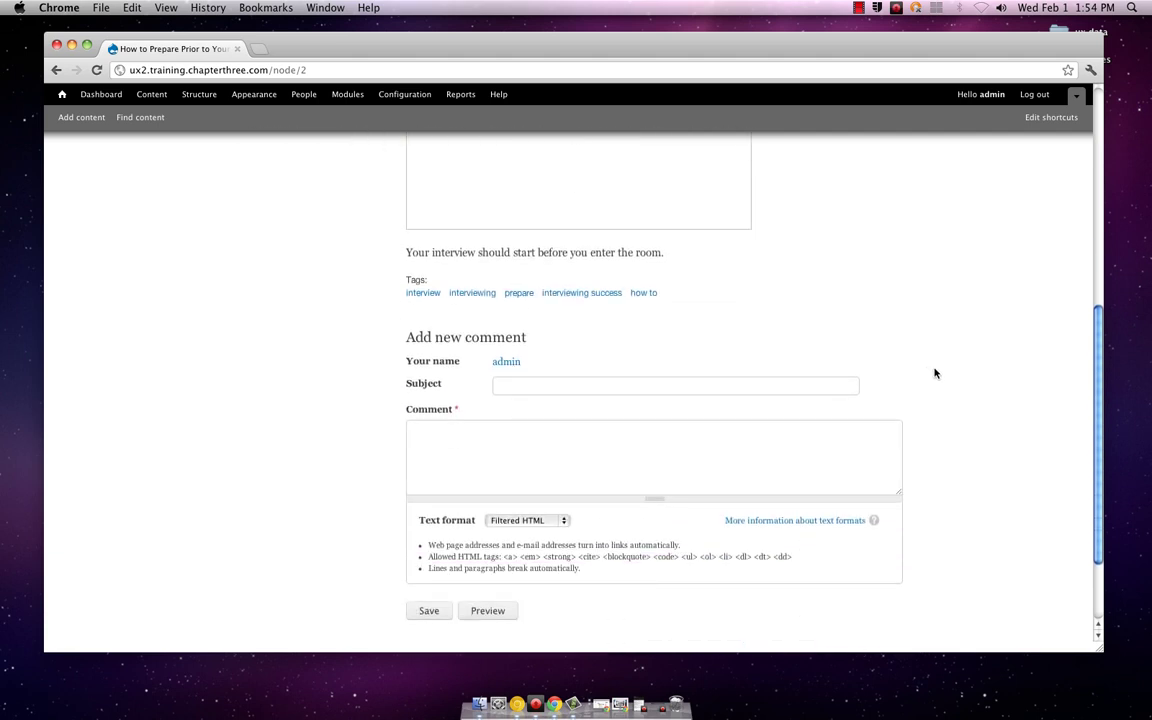
{"action": "scroll", "coordinate": [930, 372], "scroll_direction": "up", "scroll_amount": 10}
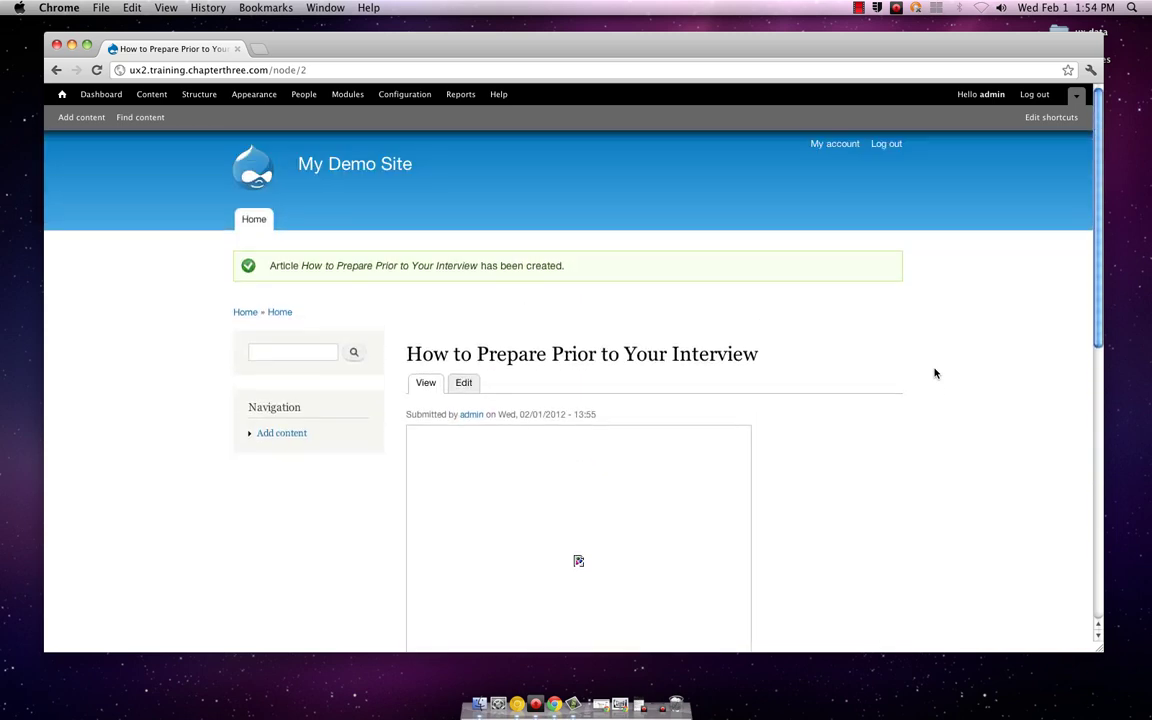
{"action": "scroll", "coordinate": [935, 373], "scroll_direction": "down", "scroll_amount": 3}
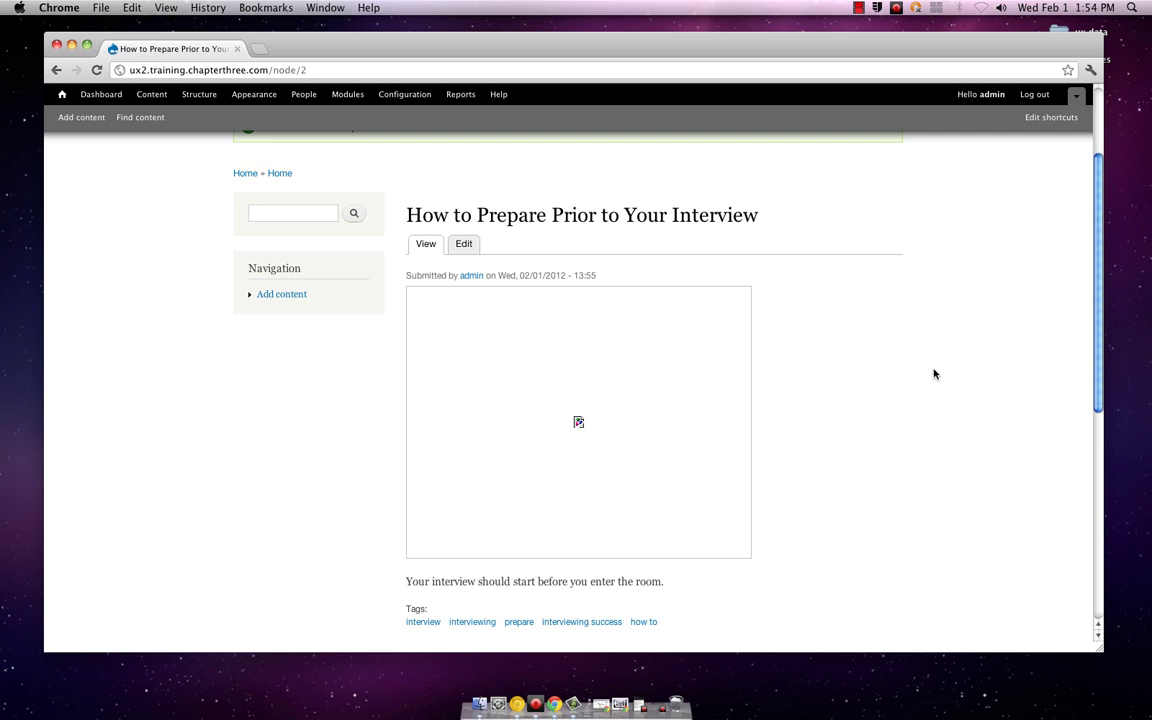
{"action": "left_click", "coordinate": [466, 245]}
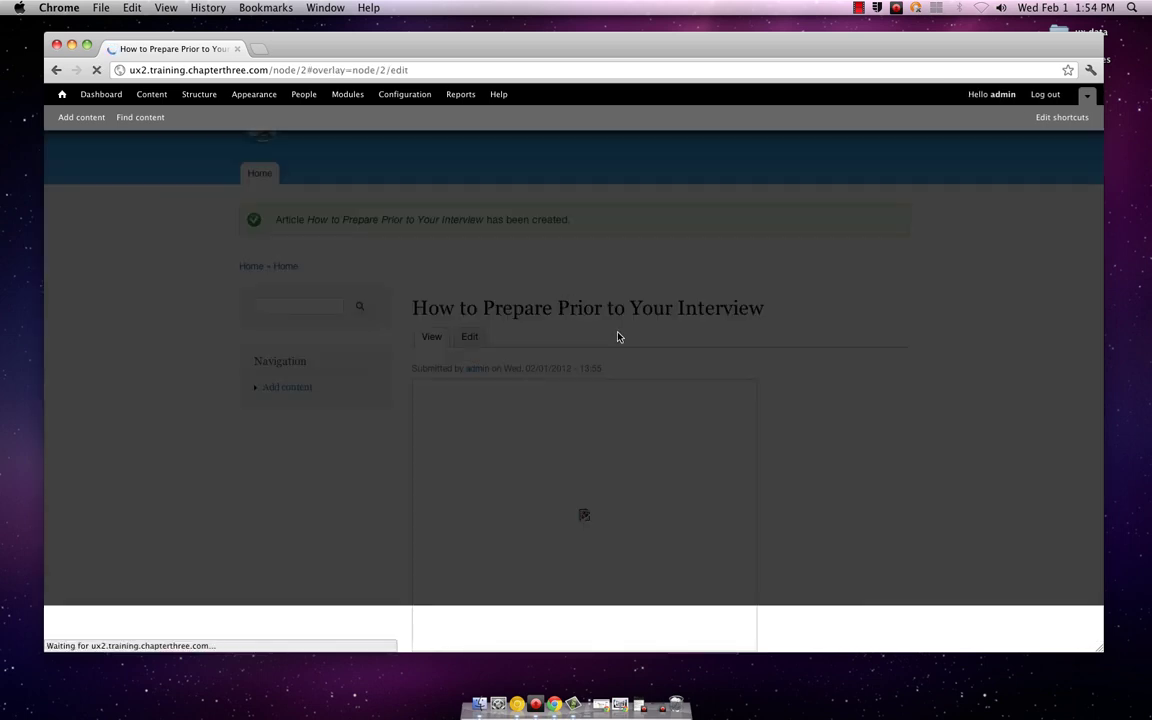
Step: Set the interview article's comment setting to Closed and save the article
{"action": "scroll", "coordinate": [617, 336], "scroll_direction": "down", "scroll_amount": 10}
{"action": "scroll", "coordinate": [618, 337], "scroll_direction": "down", "scroll_amount": 3}
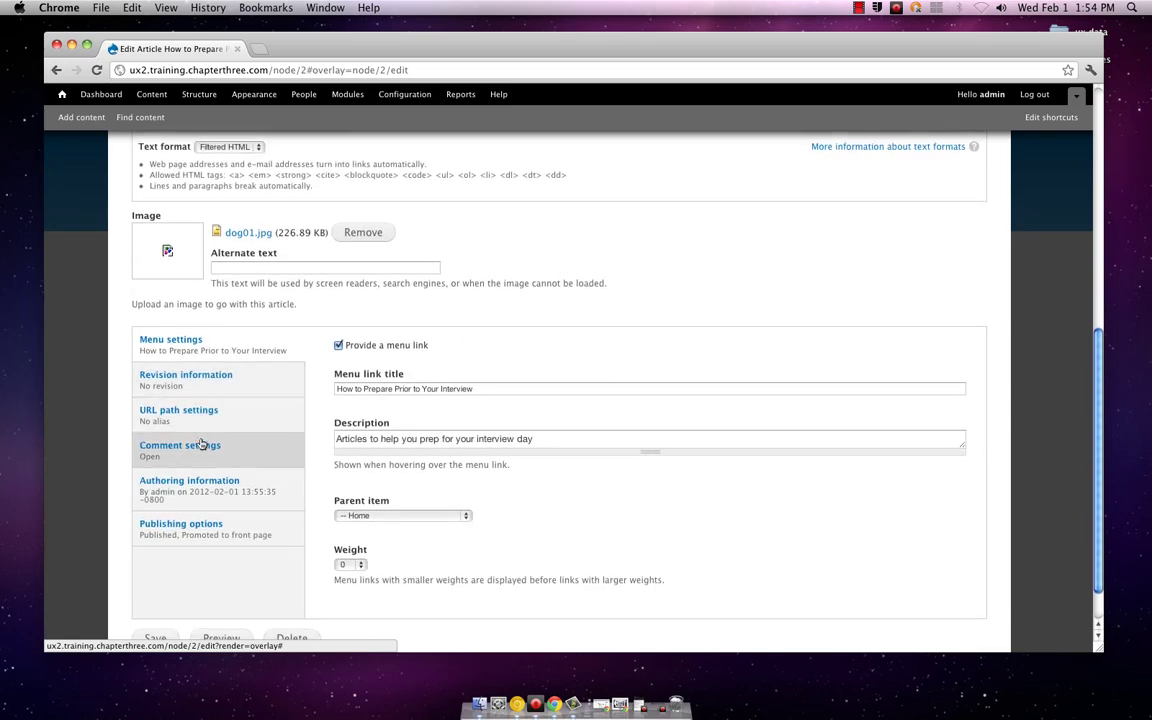
{"action": "left_click", "coordinate": [240, 447]}
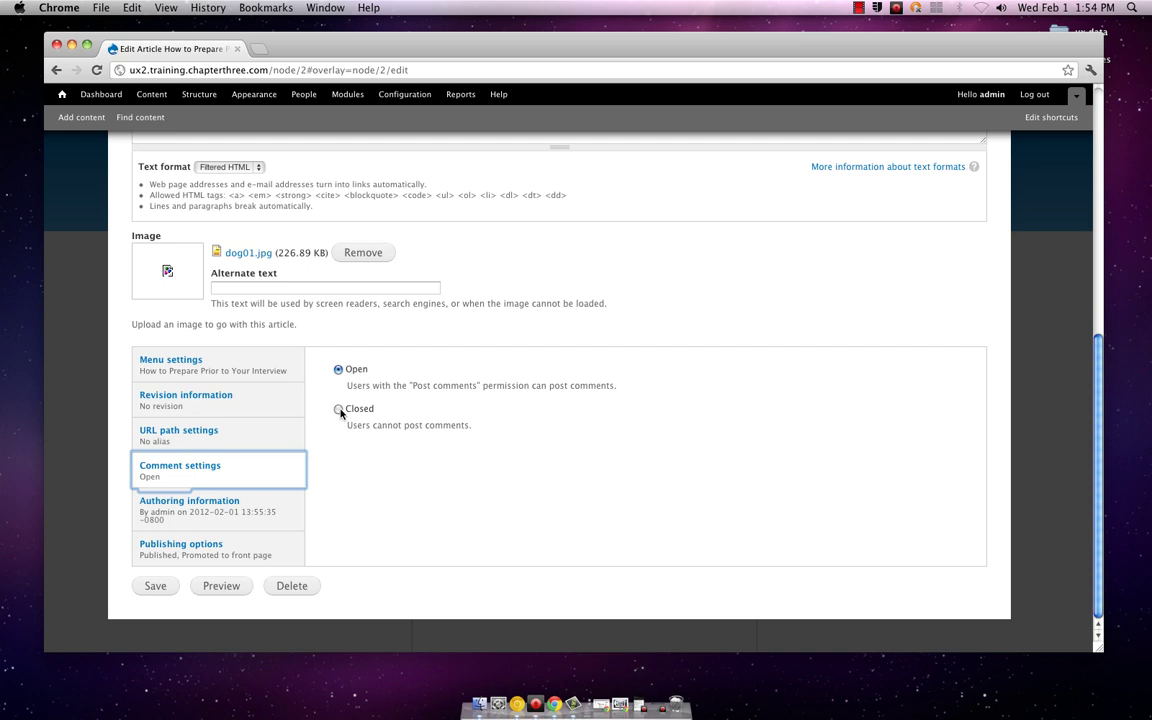
{"action": "left_click", "coordinate": [339, 410]}
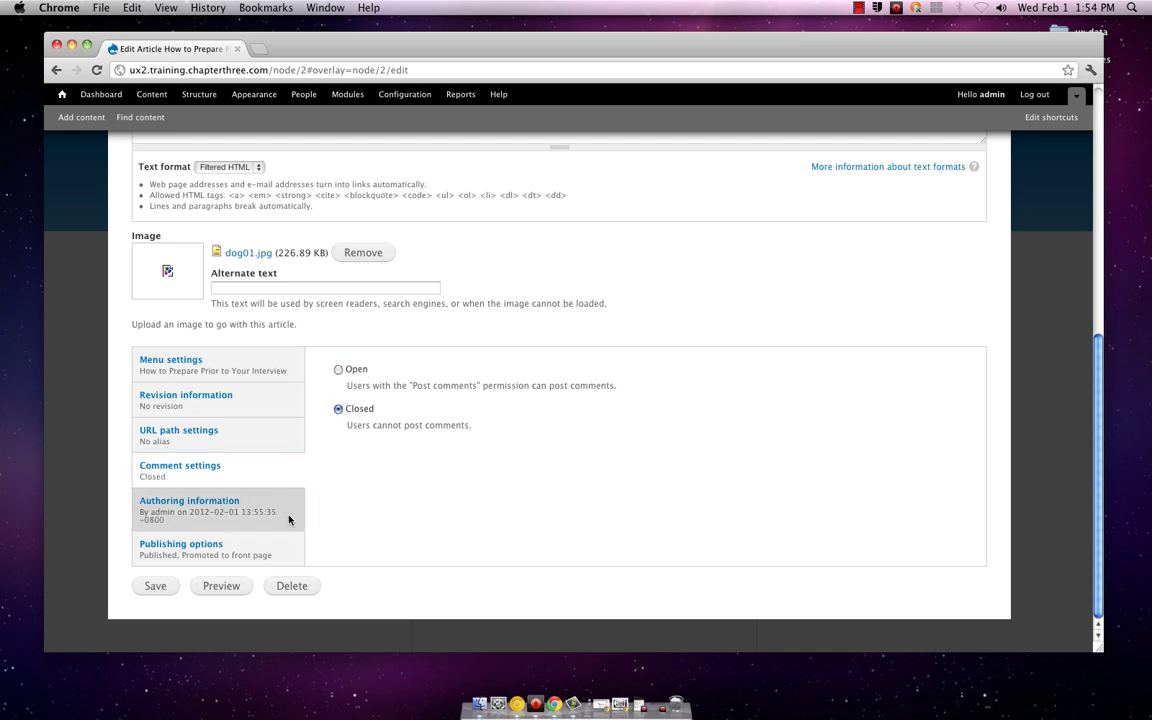
{"action": "left_click", "coordinate": [158, 585]}
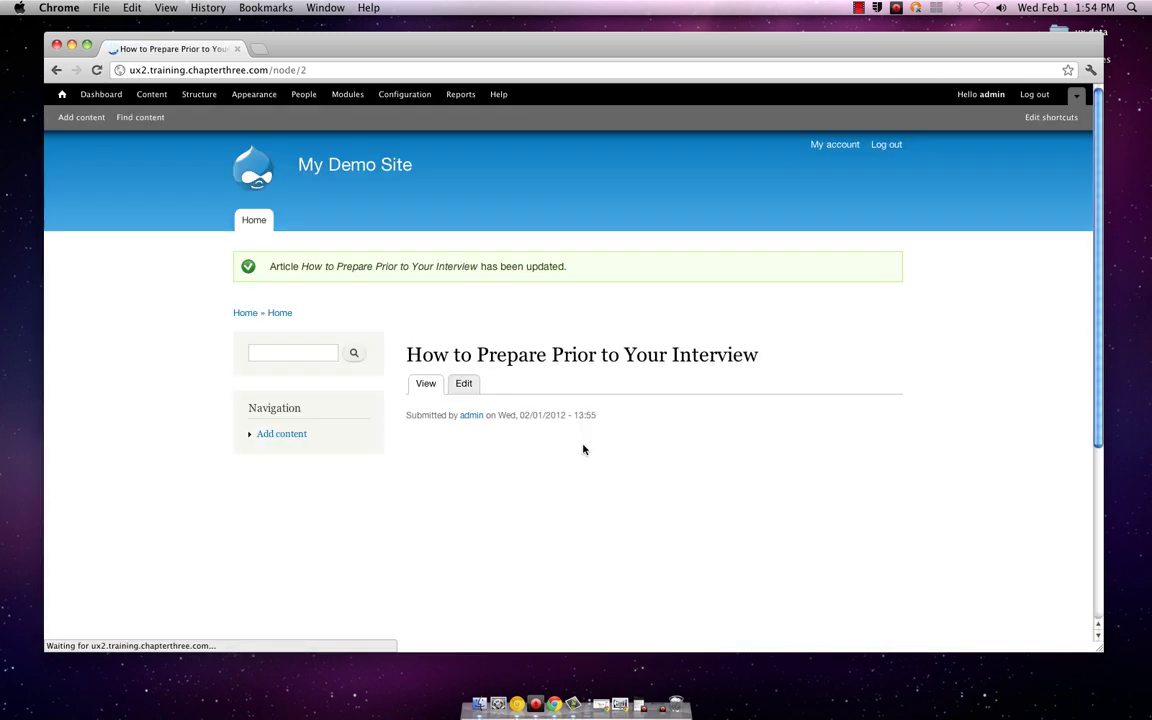
{"action": "scroll", "coordinate": [779, 458], "scroll_direction": "down", "scroll_amount": 5}
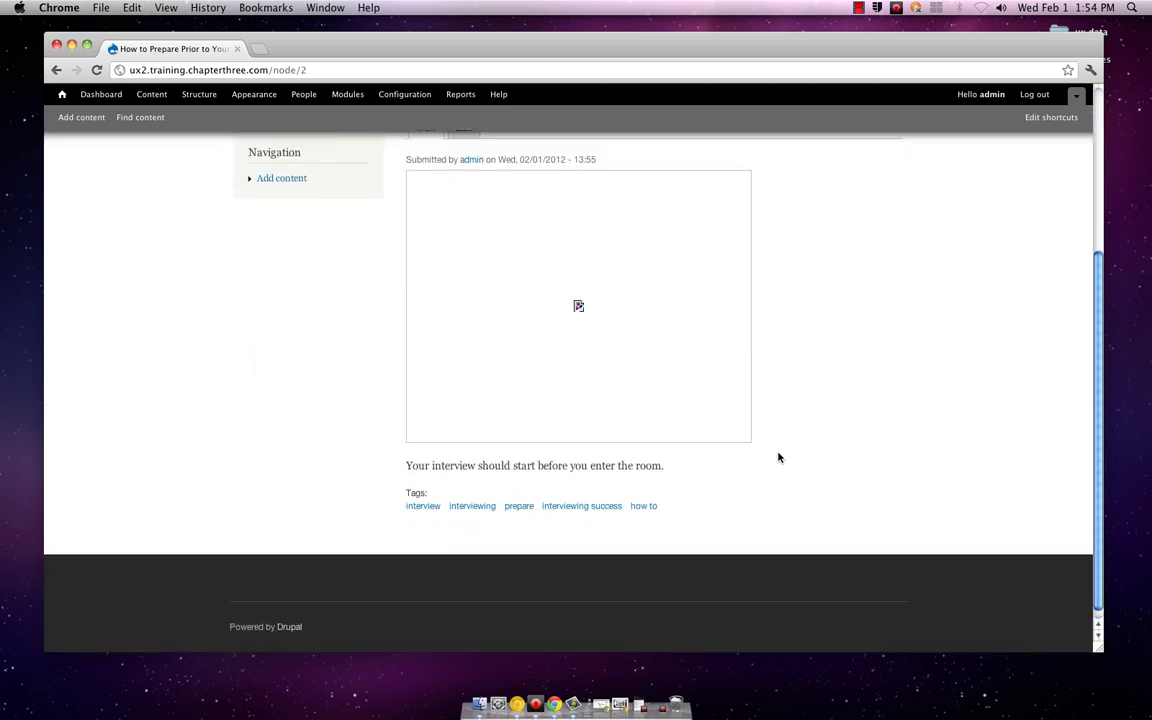
{"action": "scroll", "coordinate": [779, 458], "scroll_direction": "up", "scroll_amount": 5}
{"action": "scroll", "coordinate": [779, 458], "scroll_direction": "down", "scroll_amount": 2}
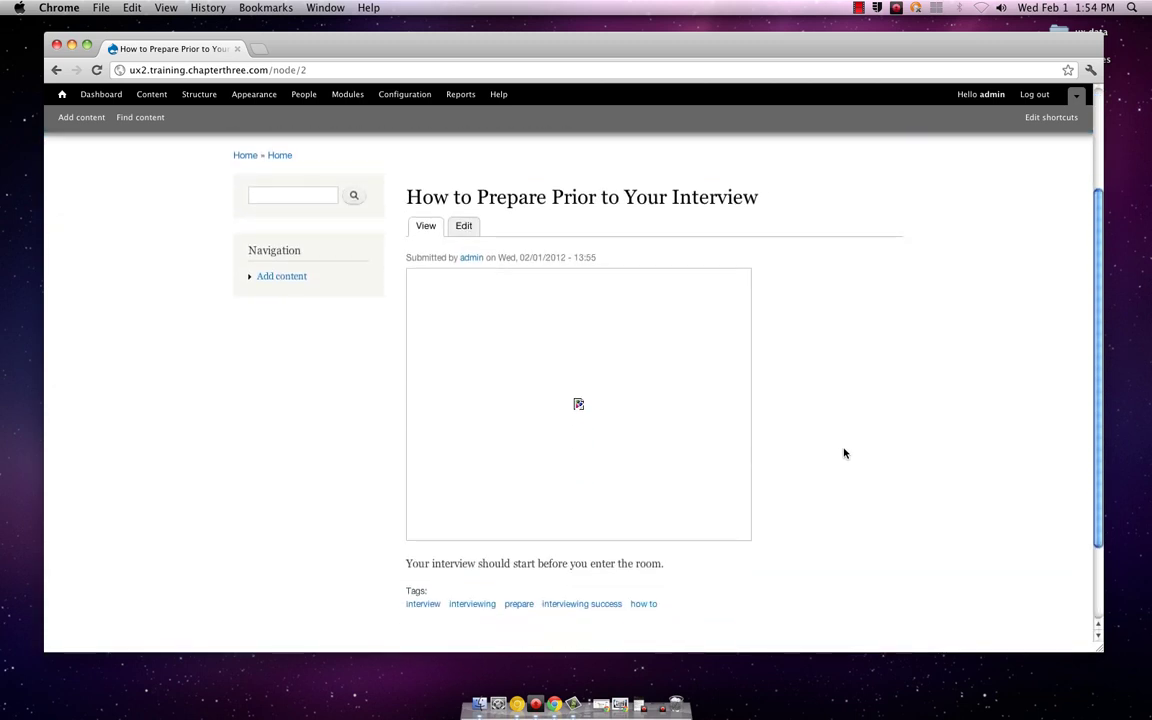
{"action": "scroll", "coordinate": [845, 455], "scroll_direction": "down", "scroll_amount": 1}
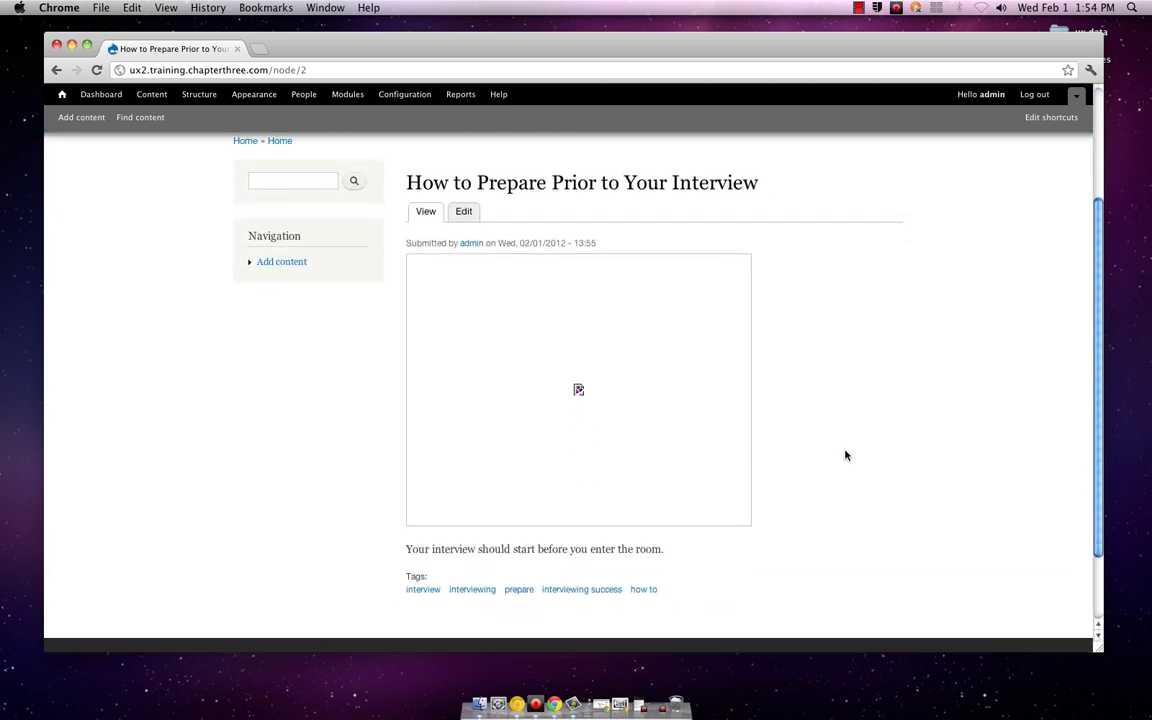
{"action": "scroll", "coordinate": [845, 455], "scroll_direction": "up", "scroll_amount": 3}
{"action": "scroll", "coordinate": [845, 455], "scroll_direction": "down", "scroll_amount": 1}
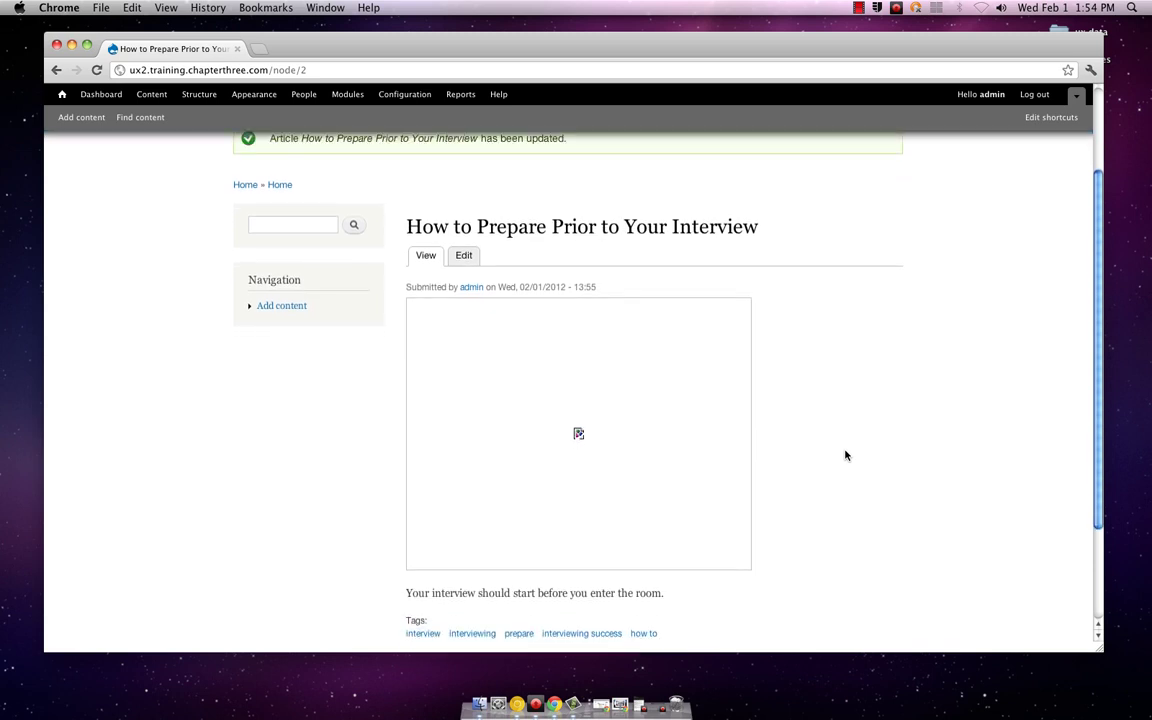
{"action": "scroll", "coordinate": [845, 455], "scroll_direction": "down", "scroll_amount": 4}
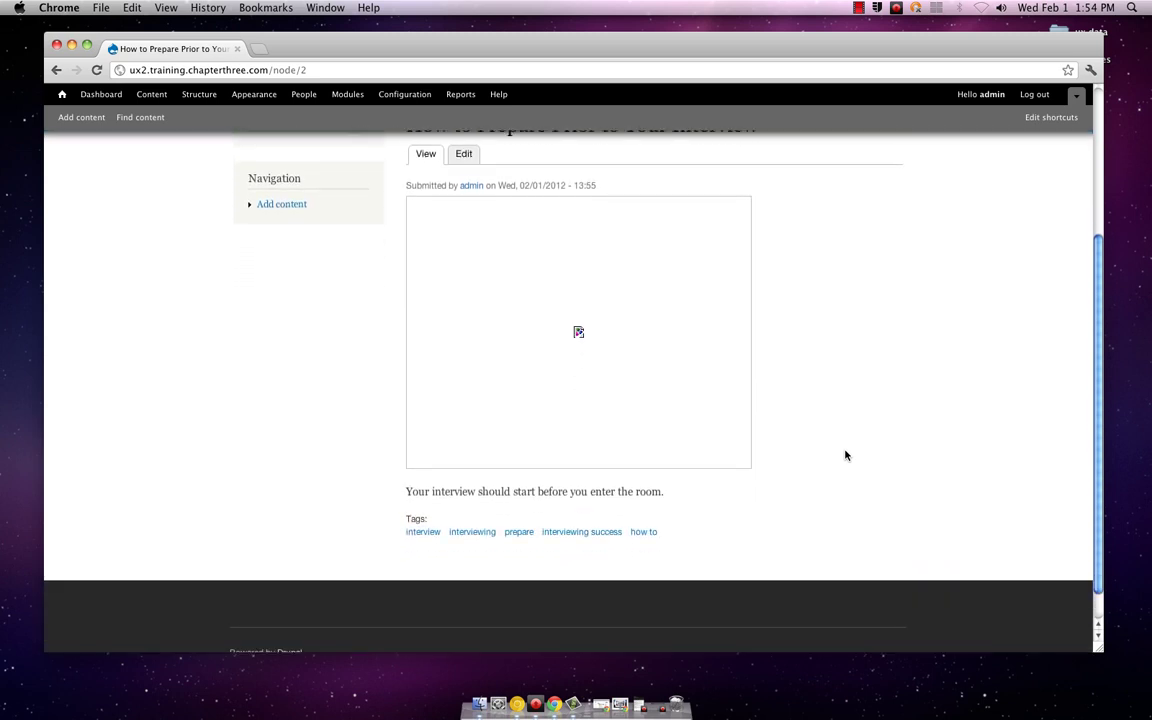
{"action": "scroll", "coordinate": [845, 455], "scroll_direction": "up", "scroll_amount": 5}
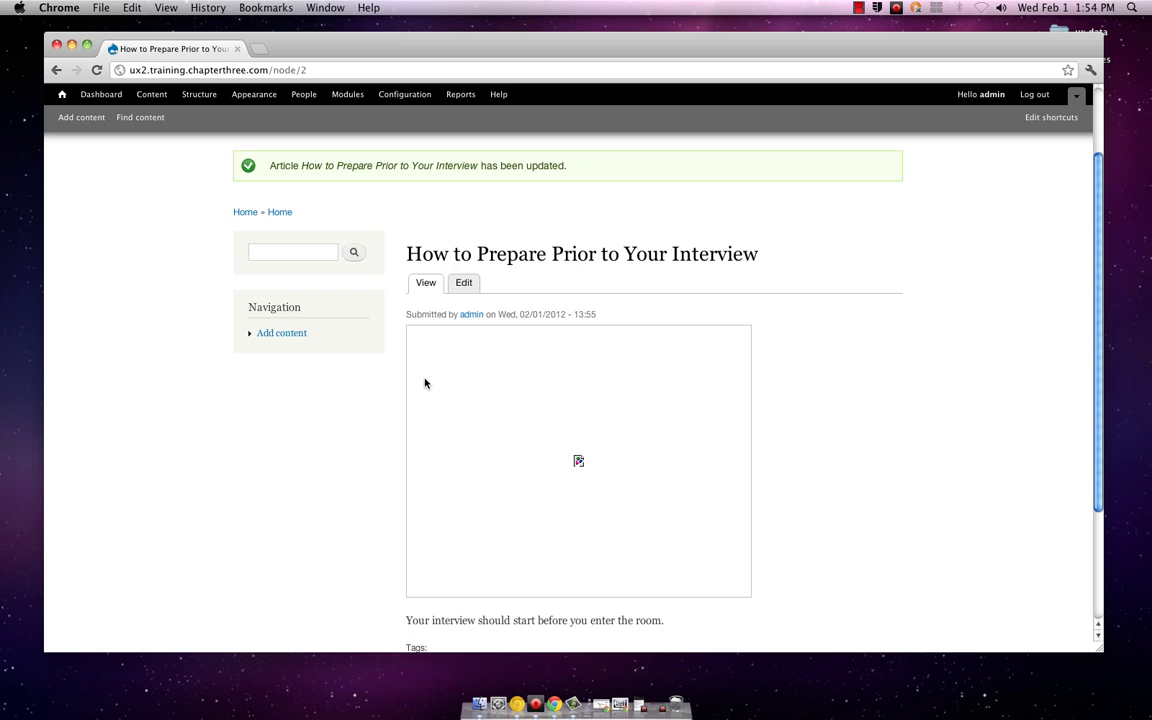
{"action": "scroll", "coordinate": [424, 383], "scroll_direction": "up", "scroll_amount": 4}
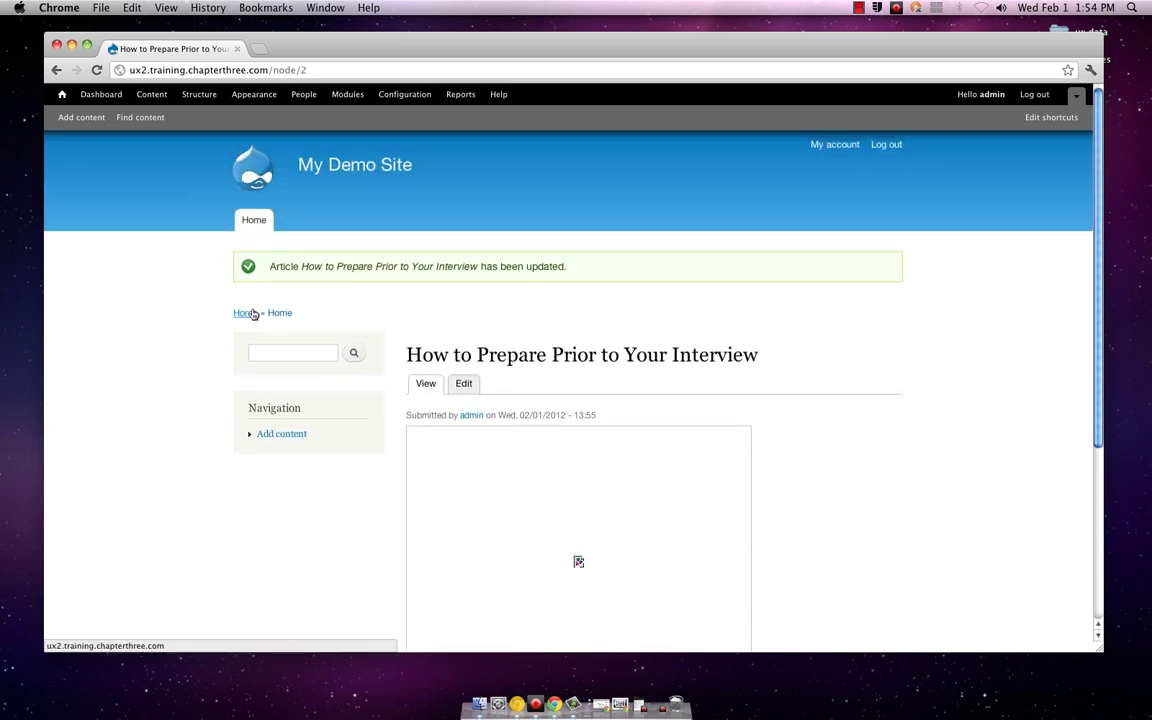
Step: Return to the My Demo Site home page and view the interview article teaser with its tags
{"action": "left_click", "coordinate": [252, 314]}
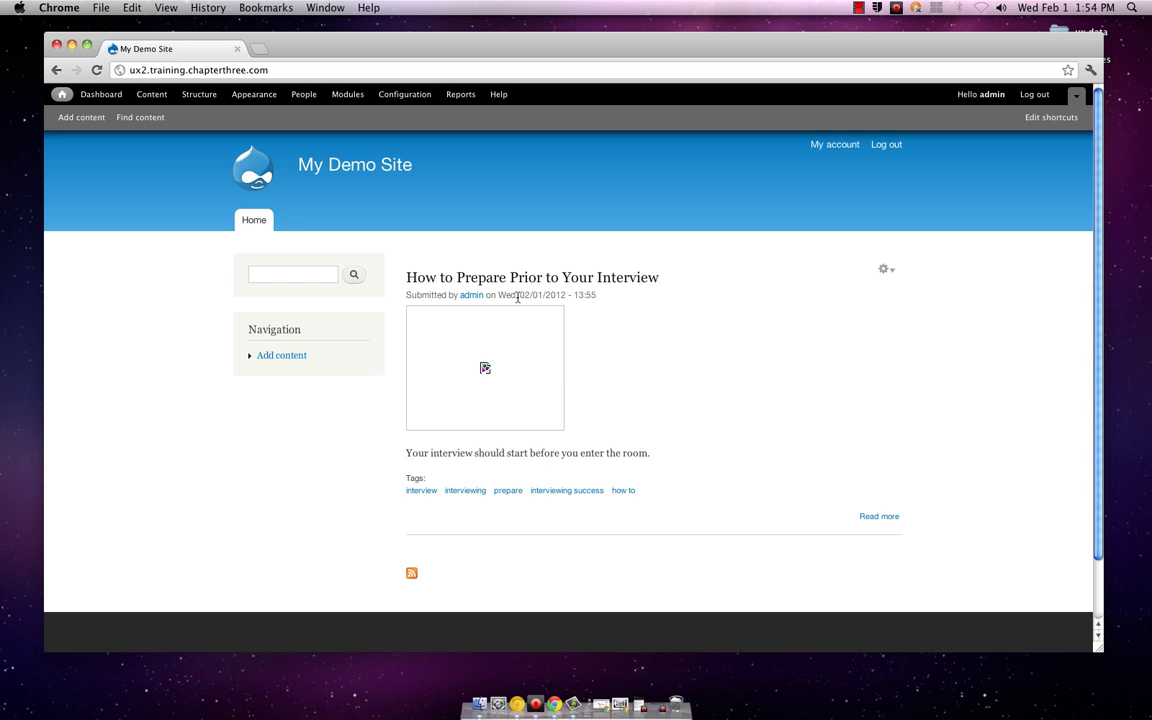
{"action": "scroll", "coordinate": [626, 385], "scroll_direction": "down", "scroll_amount": 2}
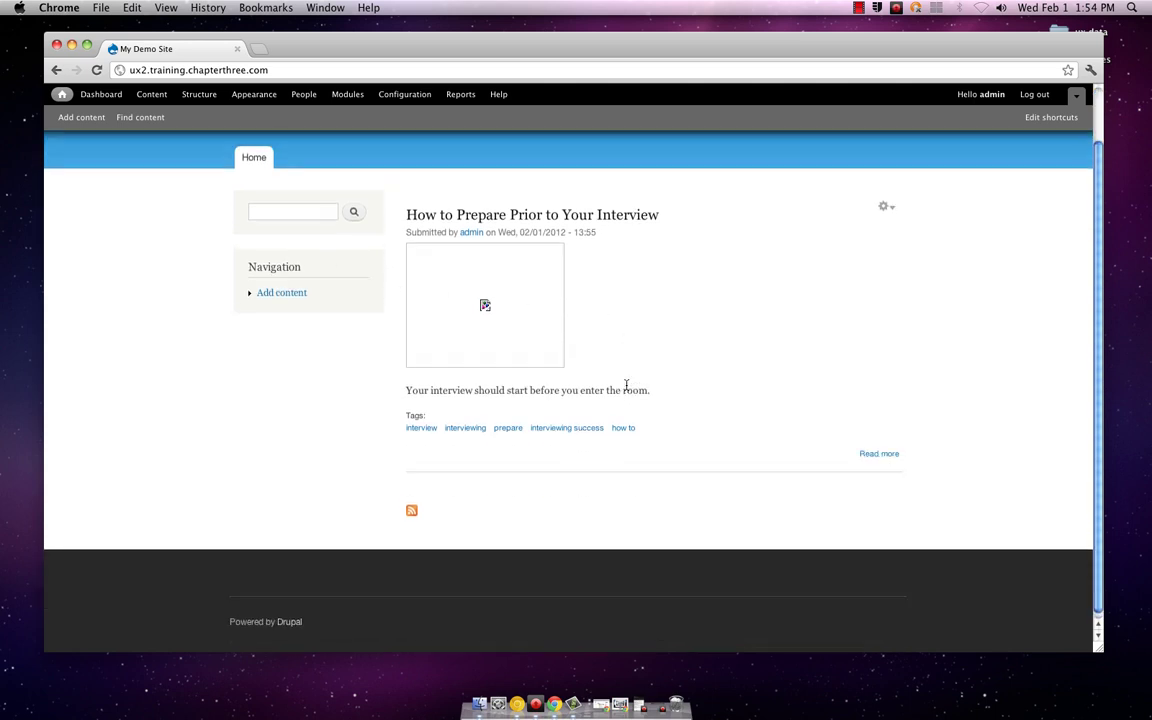
{"action": "scroll", "coordinate": [627, 387], "scroll_direction": "up", "scroll_amount": 2}
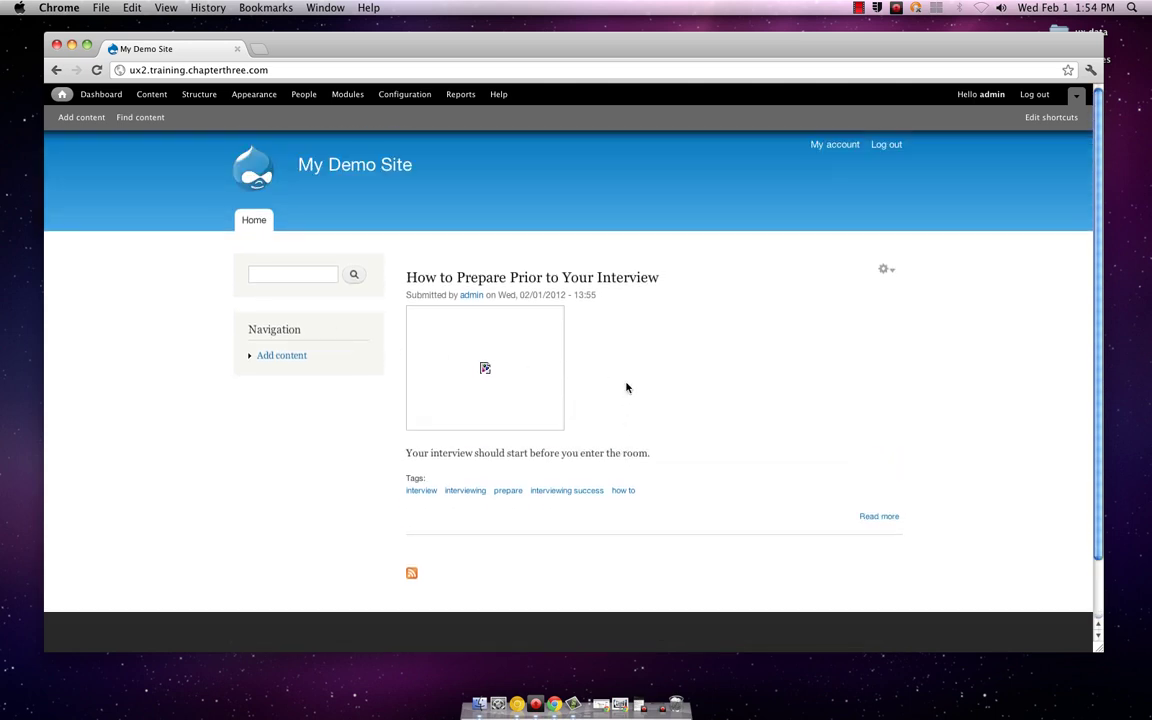
{"action": "left_click", "coordinate": [259, 228]}
{"action": "scroll", "coordinate": [708, 362], "scroll_direction": "down", "scroll_amount": 2}
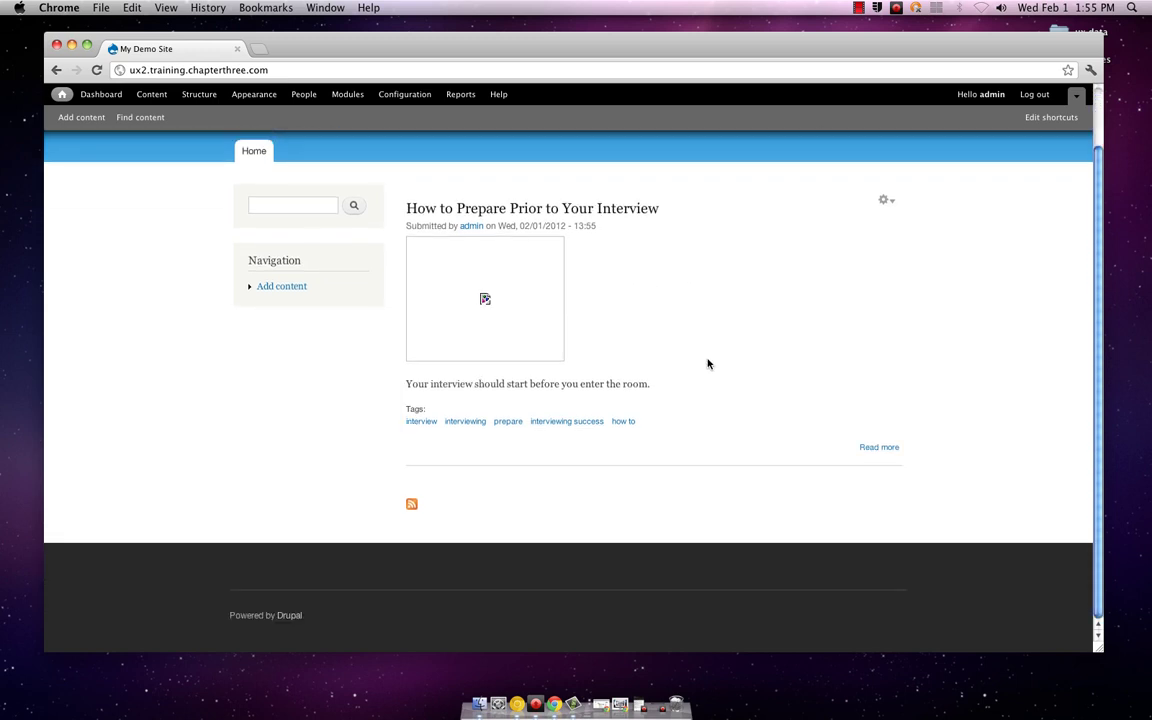
{"action": "scroll", "coordinate": [708, 364], "scroll_direction": "up", "scroll_amount": 2}
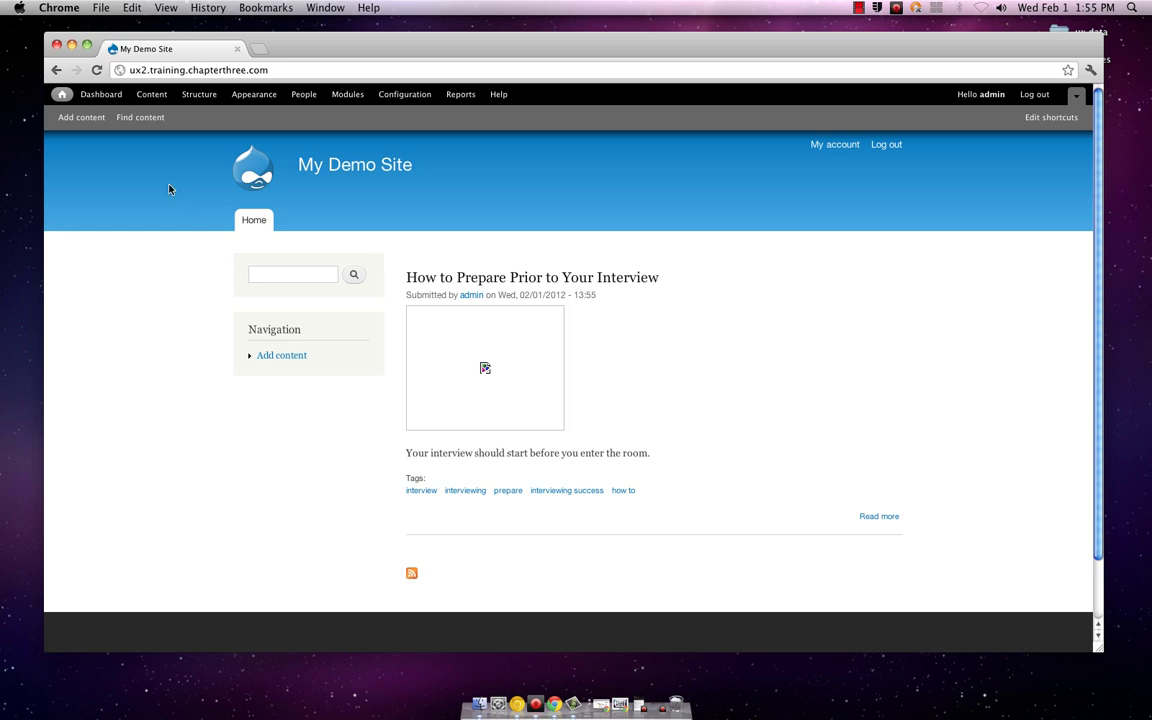
Step: Check the Find content list of both published items, then open the About Interview Success page
{"action": "left_click", "coordinate": [126, 118]}
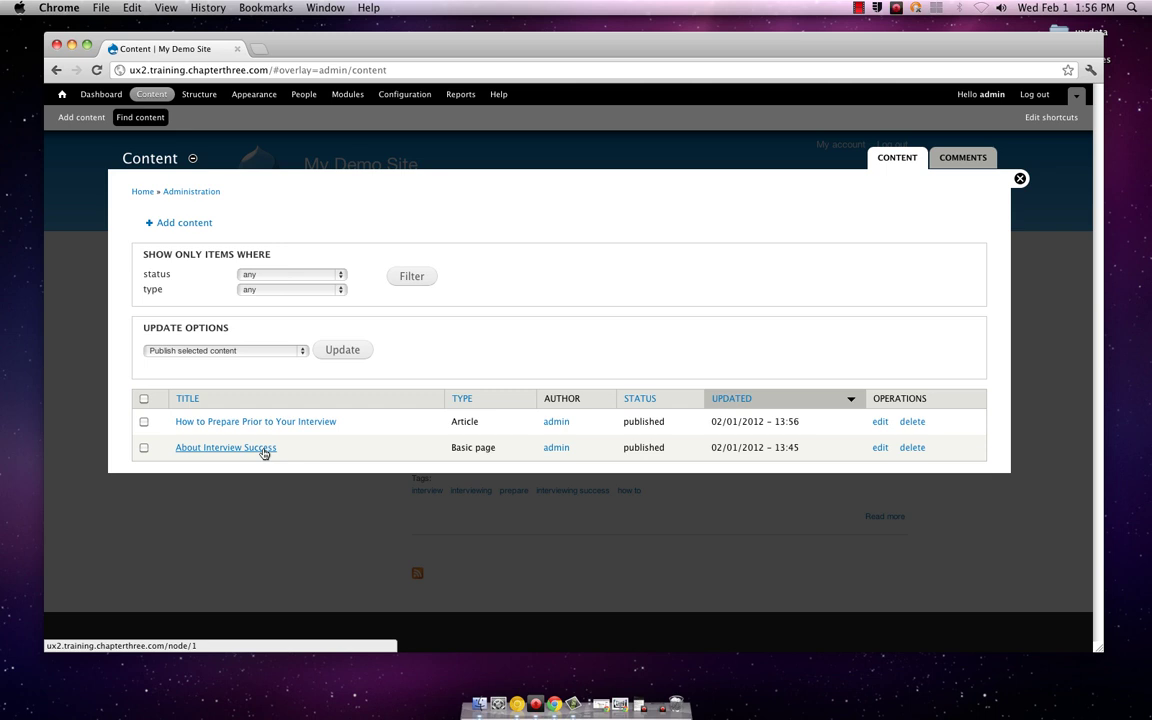
{"action": "left_click", "coordinate": [264, 449]}
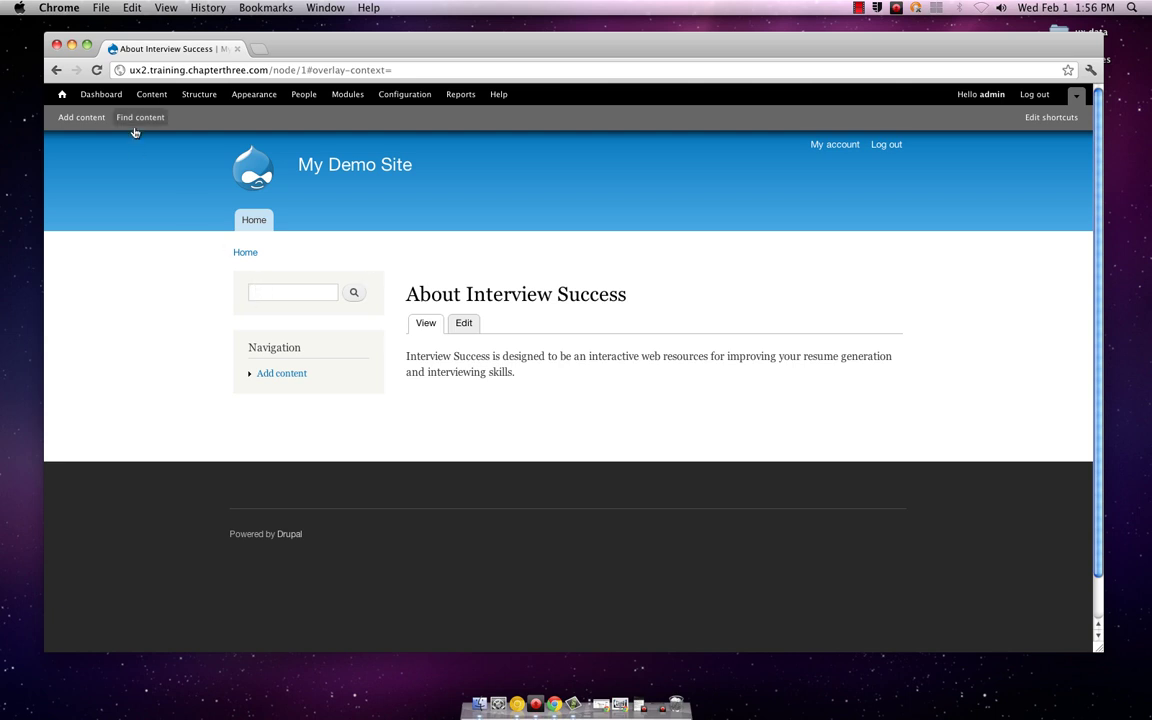
Step: Show the Dashboard with Recent content listing the interview article and About Interview Success
{"action": "left_click", "coordinate": [106, 94]}
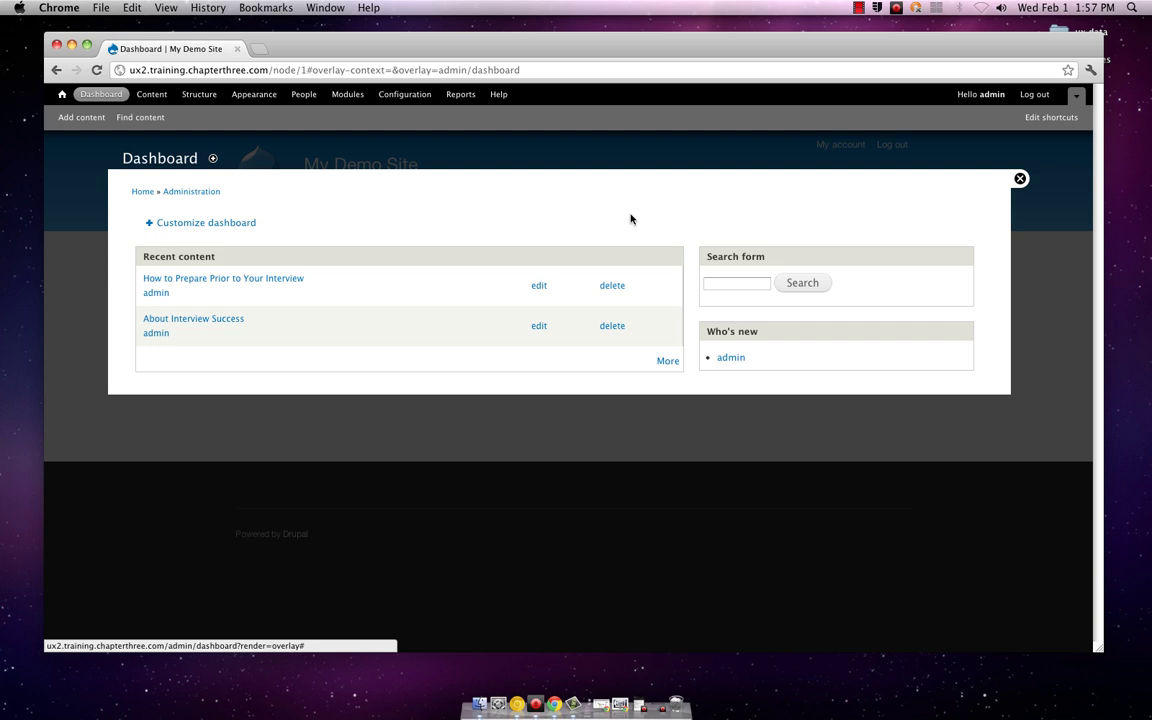
{"action": "left_click", "coordinate": [233, 223]}
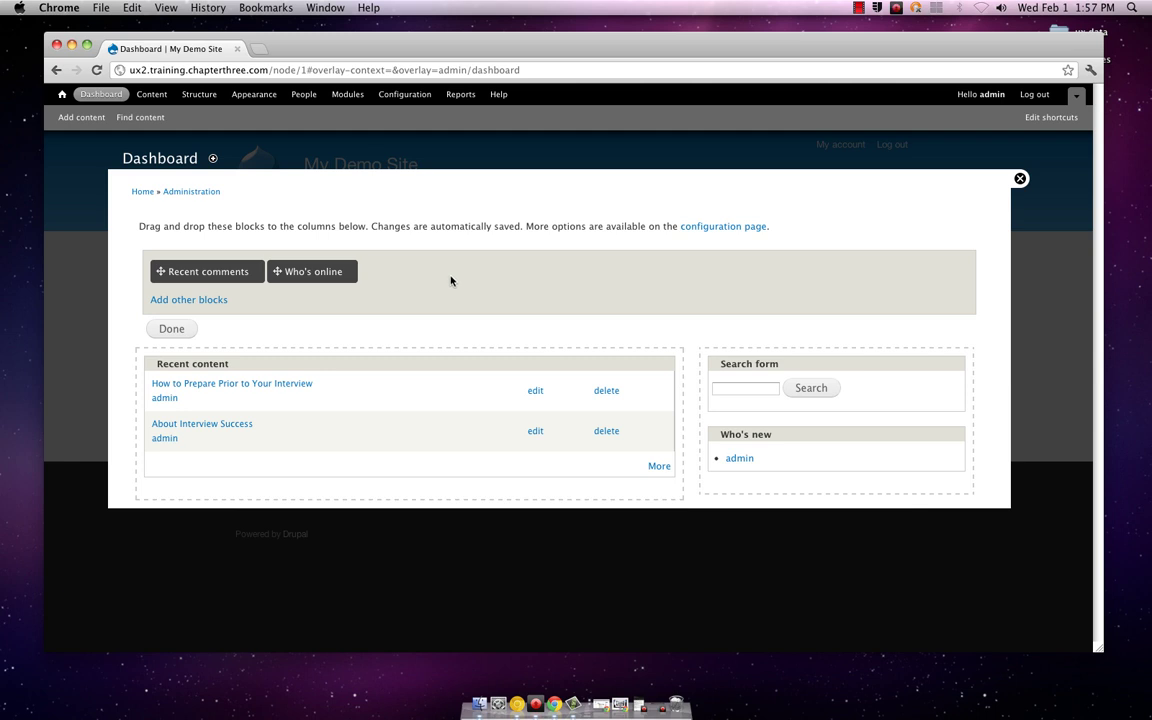
{"action": "left_click", "coordinate": [173, 328]}
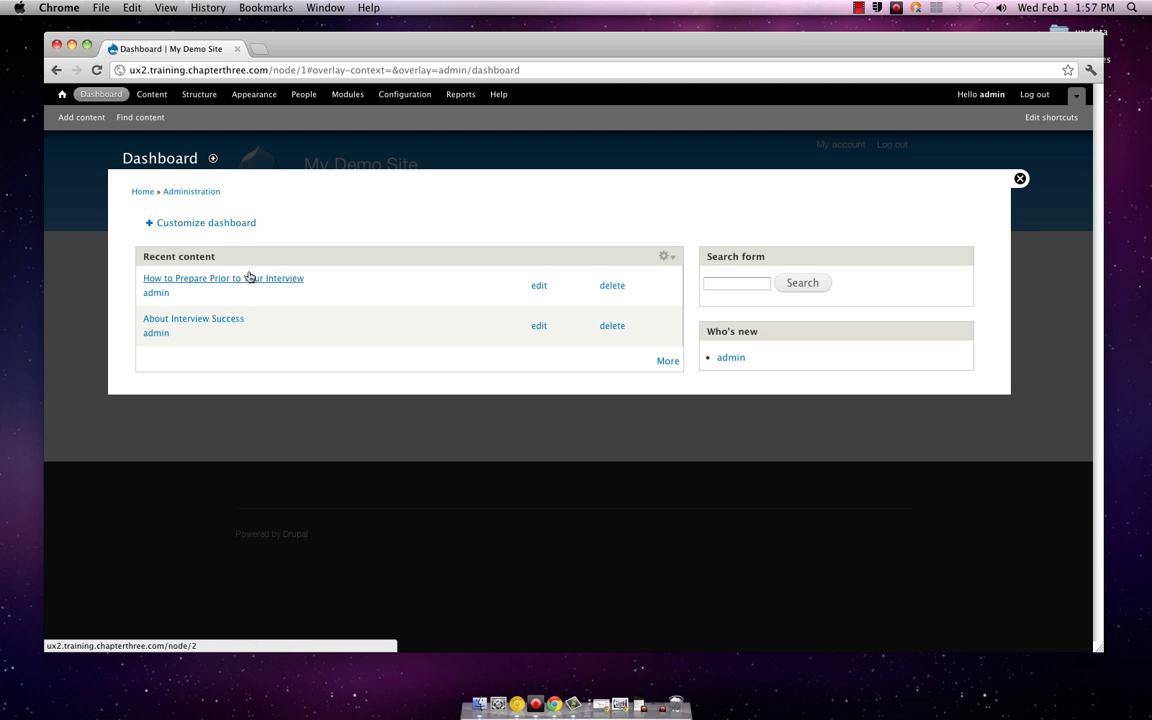
Step: Look through the interview article's page, then return to the front page showing its teaser and five tags
{"action": "left_click", "coordinate": [225, 279]}
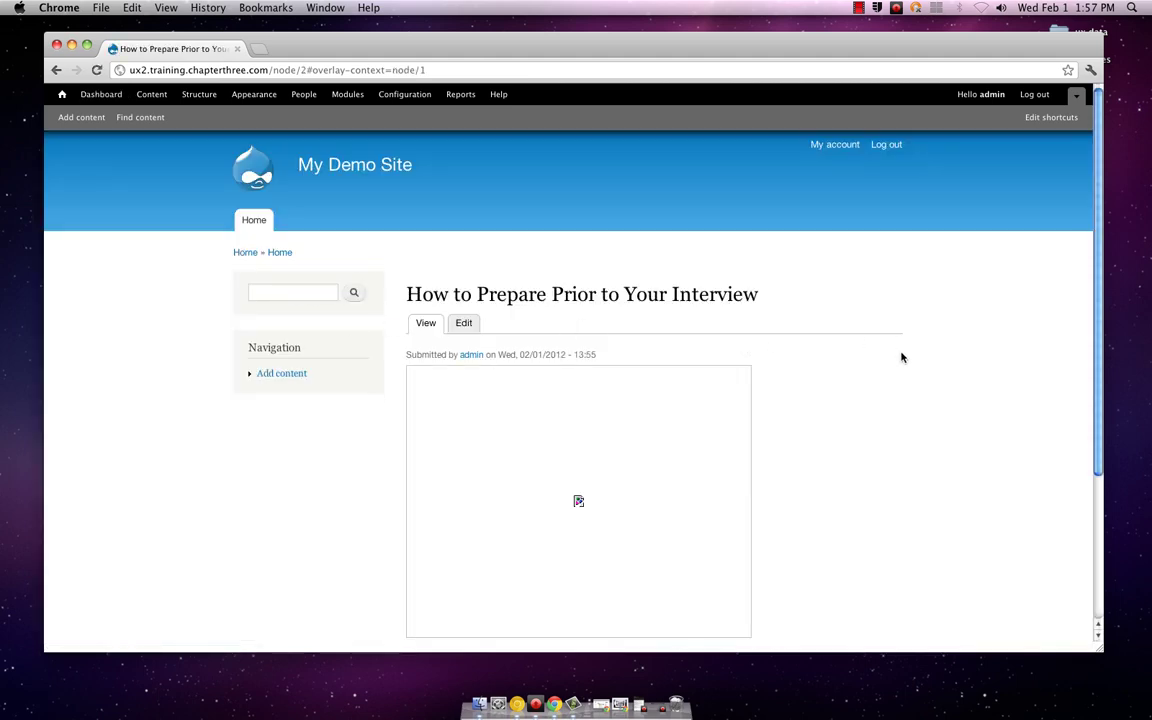
{"action": "scroll", "coordinate": [900, 355], "scroll_direction": "down", "scroll_amount": 5}
{"action": "scroll", "coordinate": [900, 355], "scroll_direction": "up", "scroll_amount": 5}
{"action": "scroll", "coordinate": [900, 357], "scroll_direction": "down", "scroll_amount": 2}
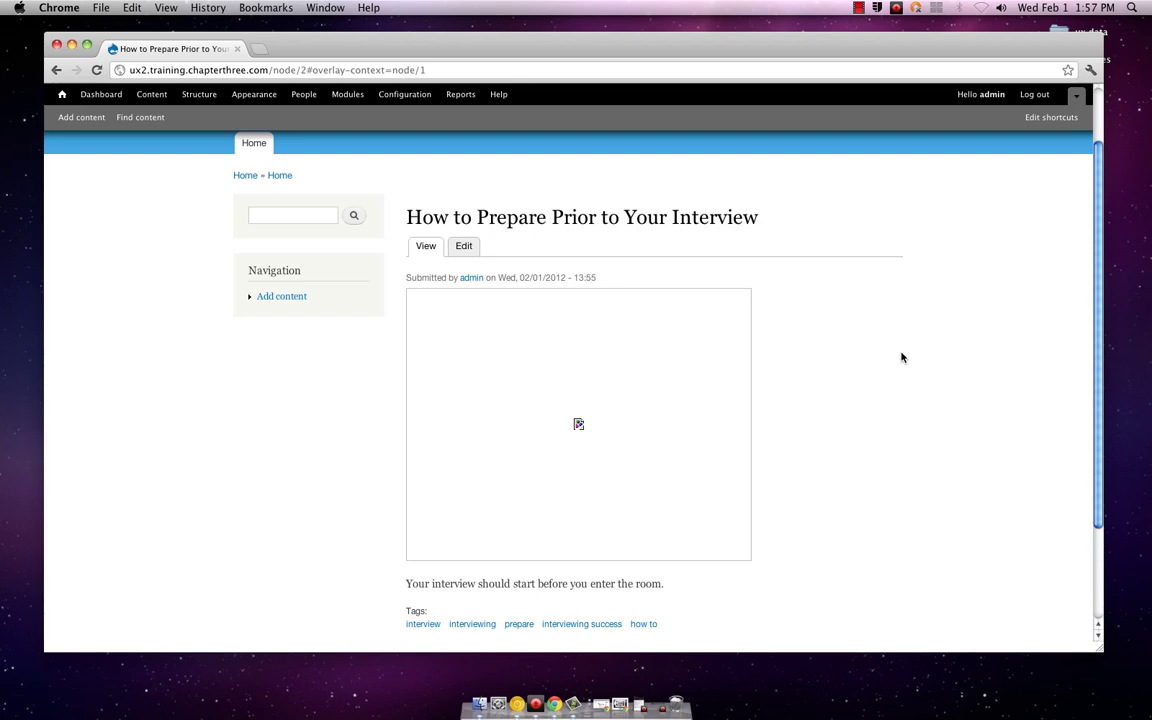
{"action": "scroll", "coordinate": [900, 357], "scroll_direction": "up", "scroll_amount": 2}
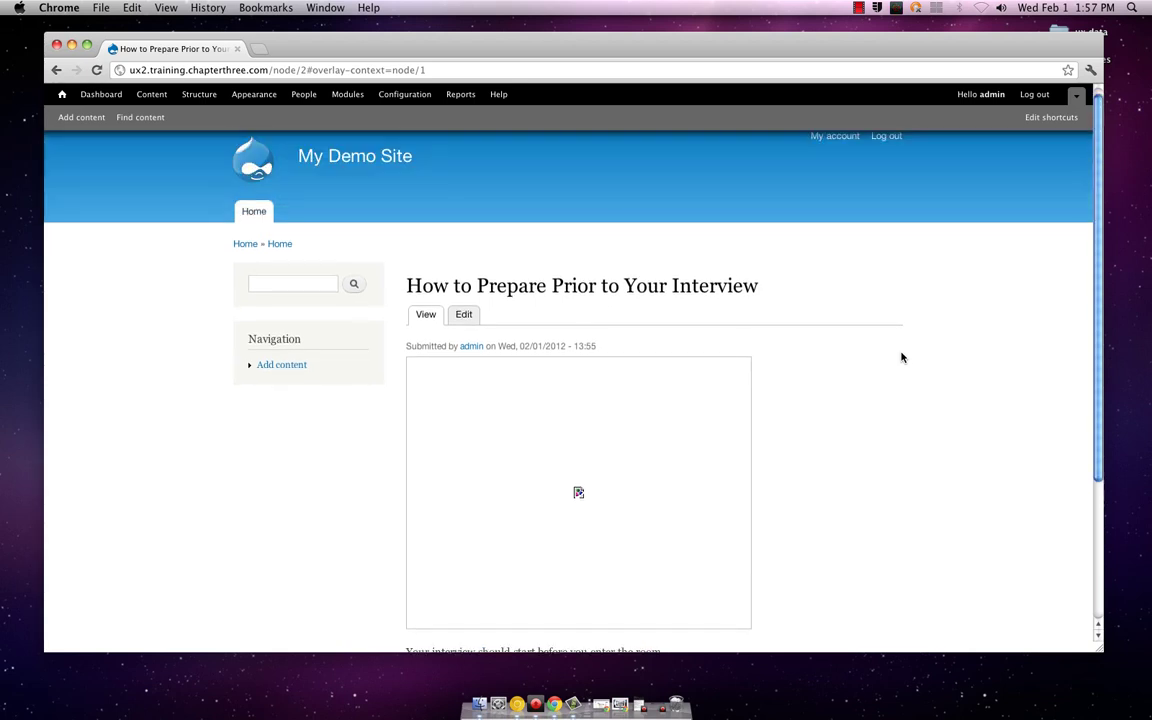
{"action": "left_click", "coordinate": [254, 212]}
{"action": "mouse_move", "coordinate": [661, 303]}
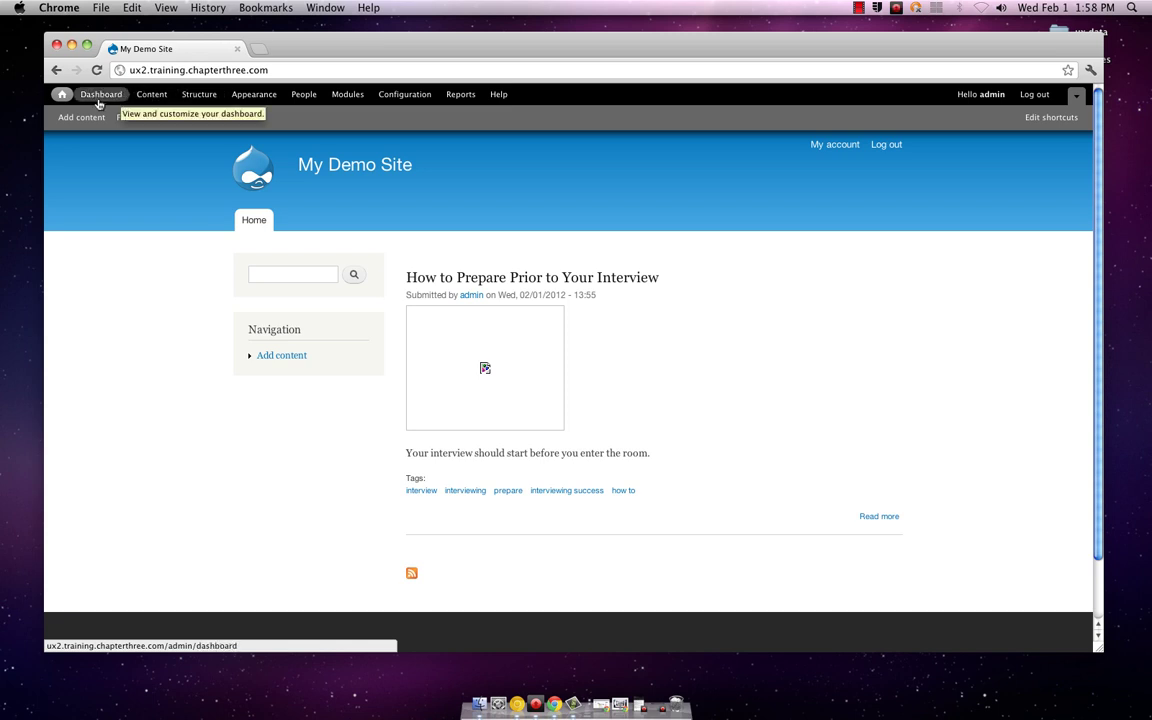
Step: Glance at the content list and the Add content types, then bring up the Modules page
{"action": "left_click", "coordinate": [145, 97]}
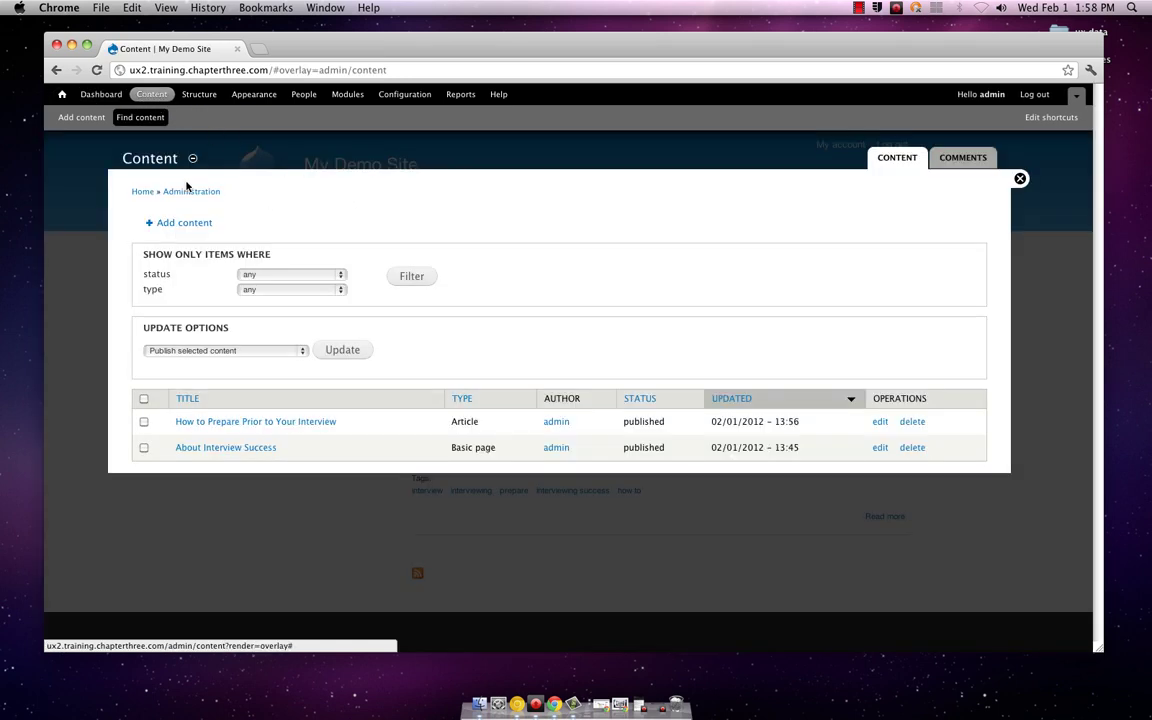
{"action": "left_click", "coordinate": [1020, 180]}
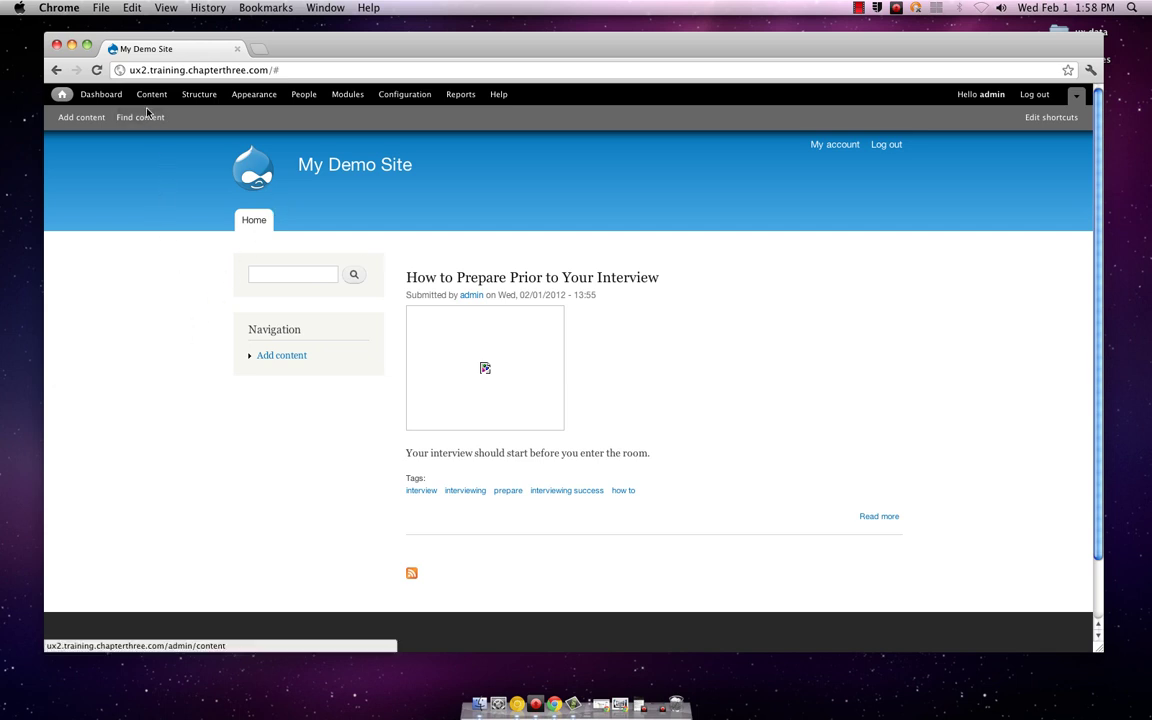
{"action": "left_click", "coordinate": [83, 118]}
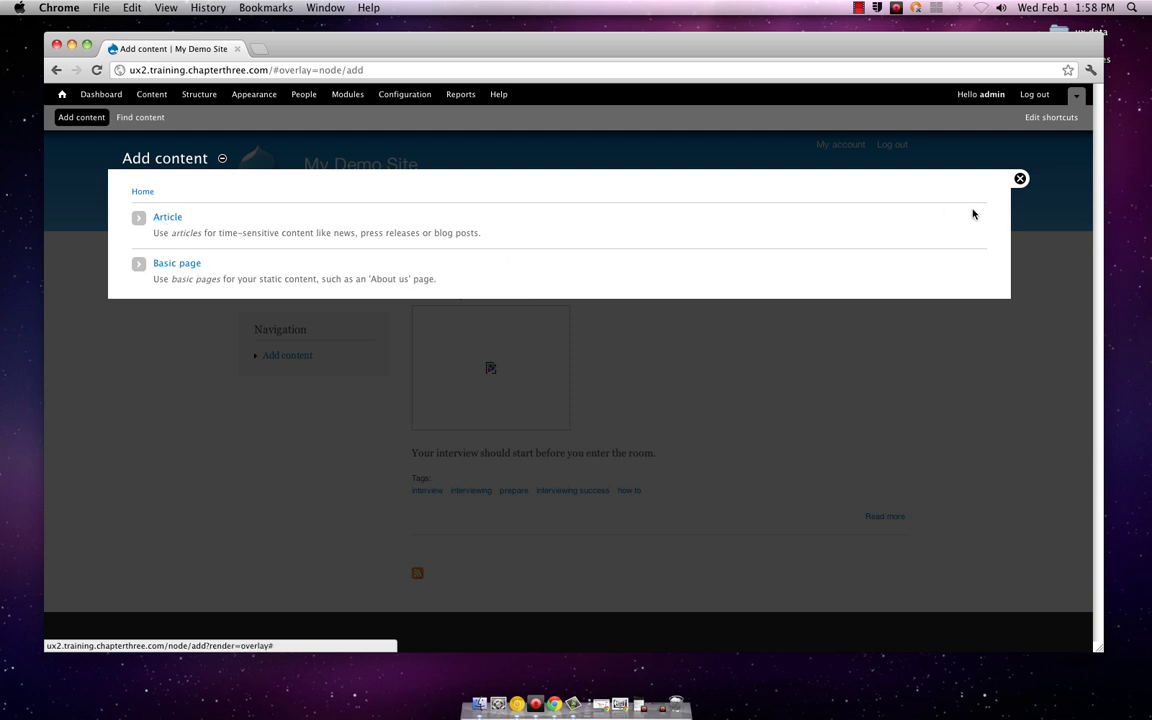
{"action": "left_click", "coordinate": [1020, 179]}
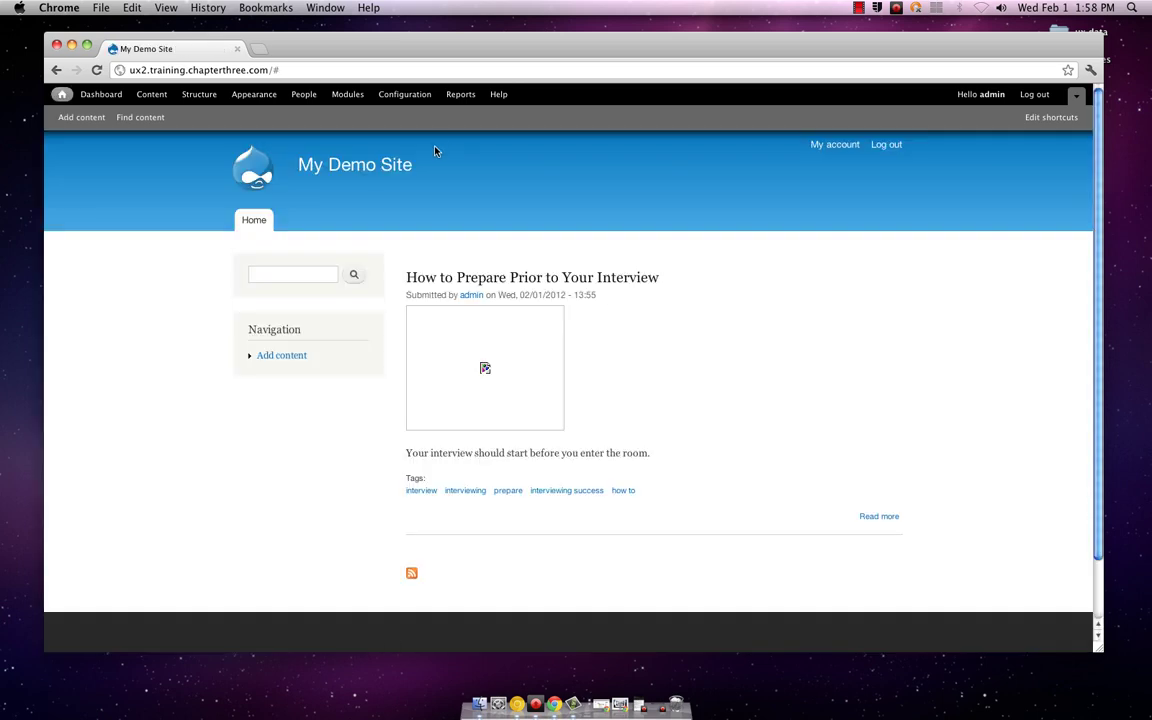
{"action": "left_click", "coordinate": [352, 96]}
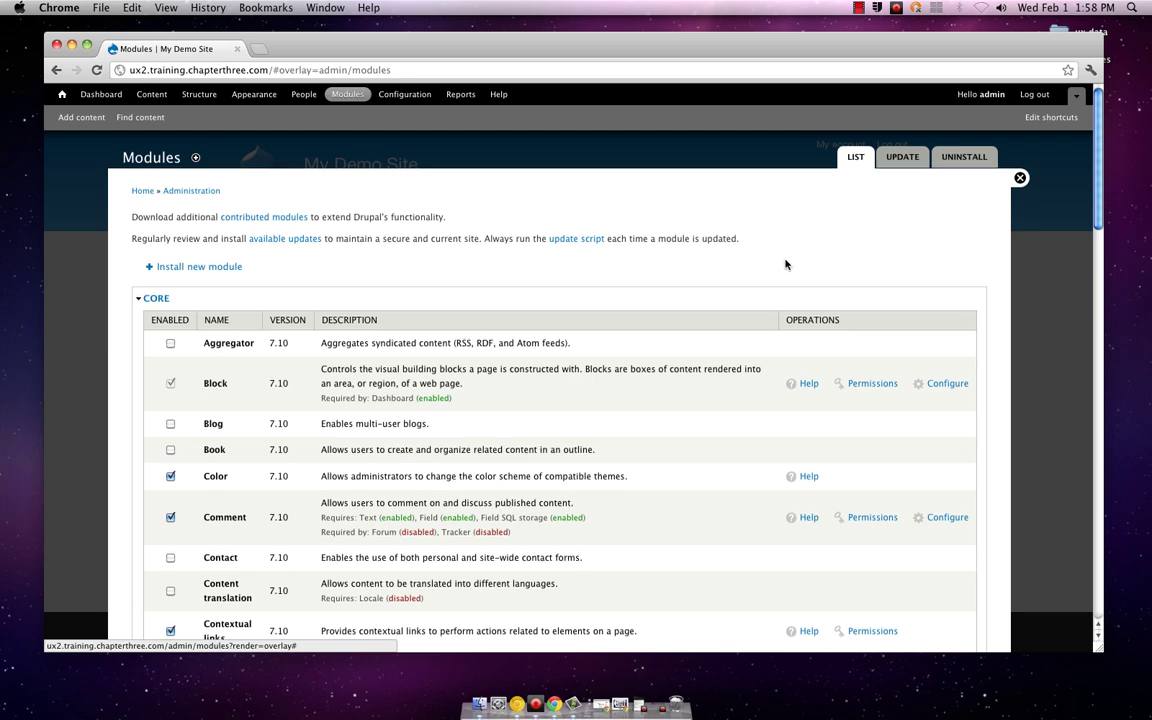
{"action": "scroll", "coordinate": [786, 264], "scroll_direction": "down", "scroll_amount": 2}
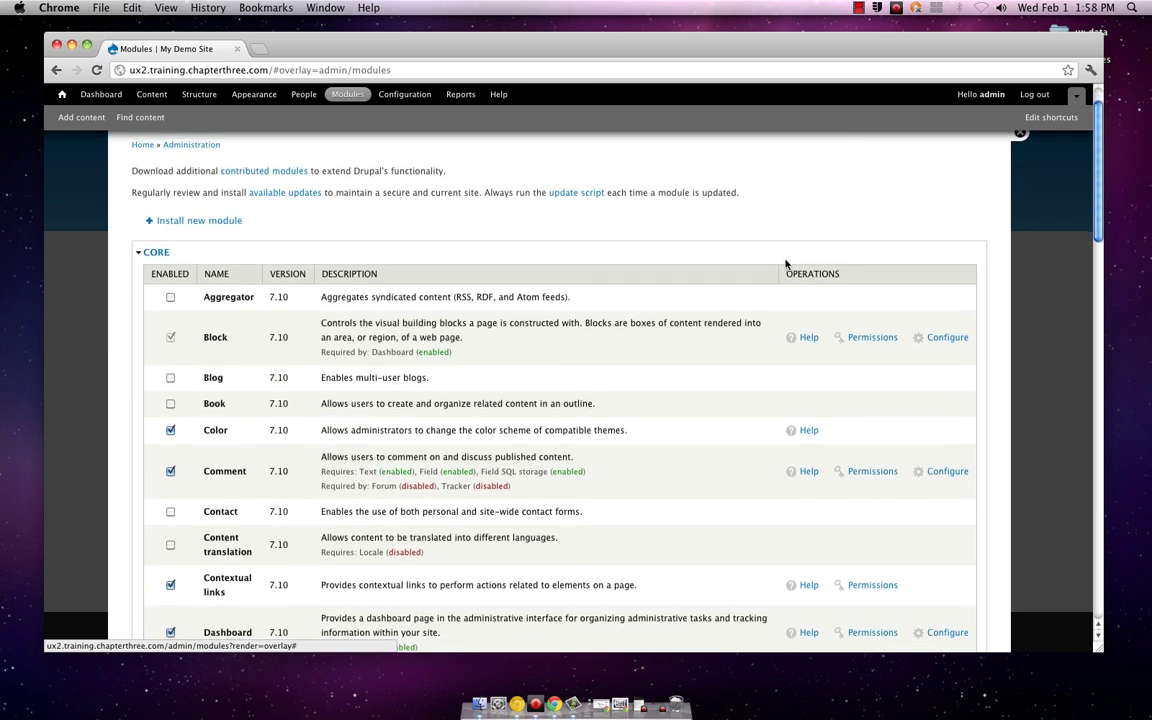
{"action": "scroll", "coordinate": [786, 264], "scroll_direction": "down", "scroll_amount": 2}
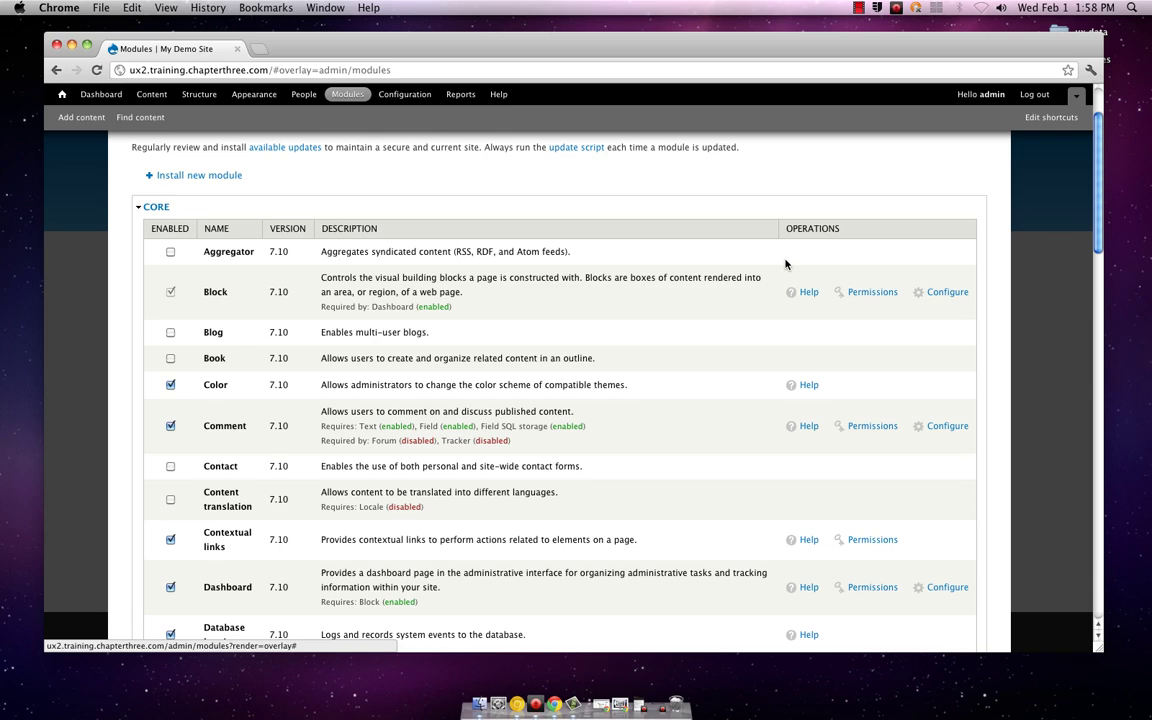
{"action": "scroll", "coordinate": [786, 264], "scroll_direction": "down", "scroll_amount": 6}
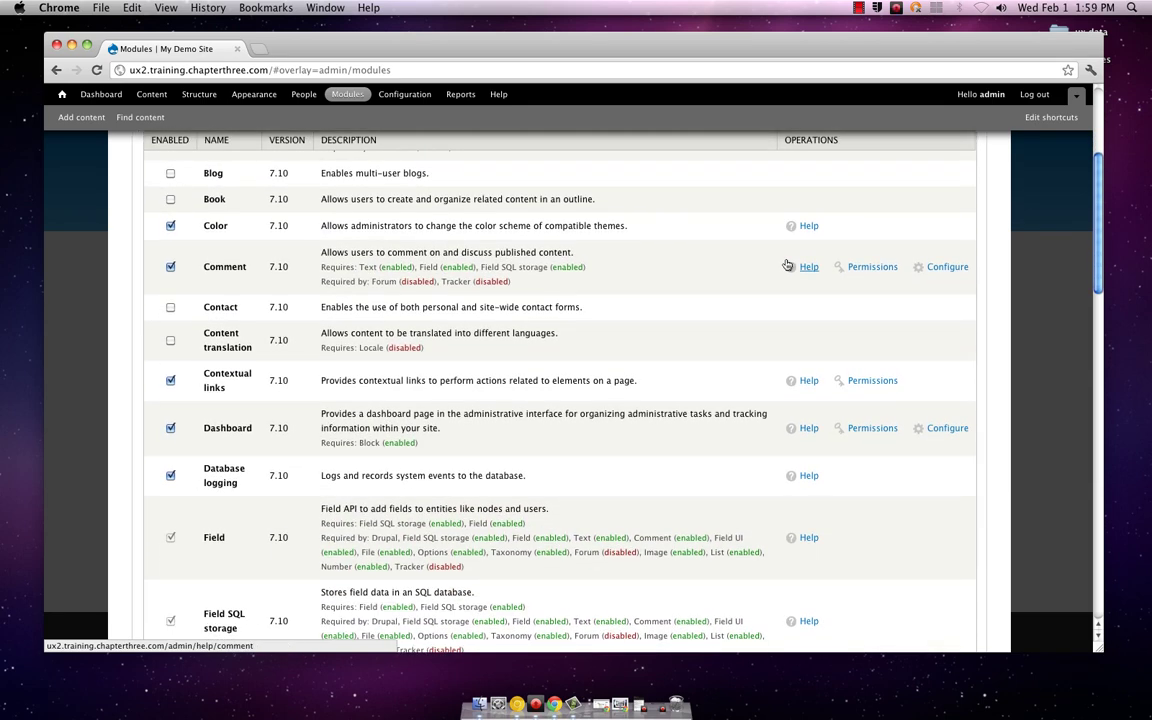
{"action": "scroll", "coordinate": [786, 264], "scroll_direction": "up", "scroll_amount": 8}
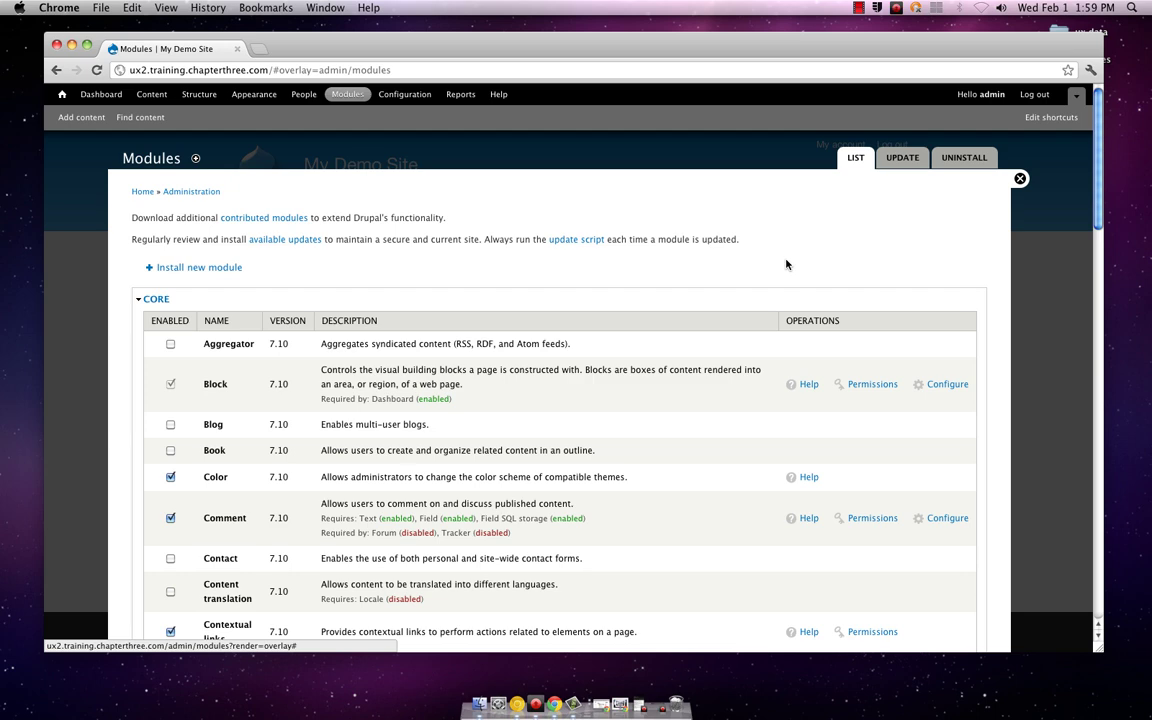
{"action": "scroll", "coordinate": [786, 264], "scroll_direction": "down", "scroll_amount": 3}
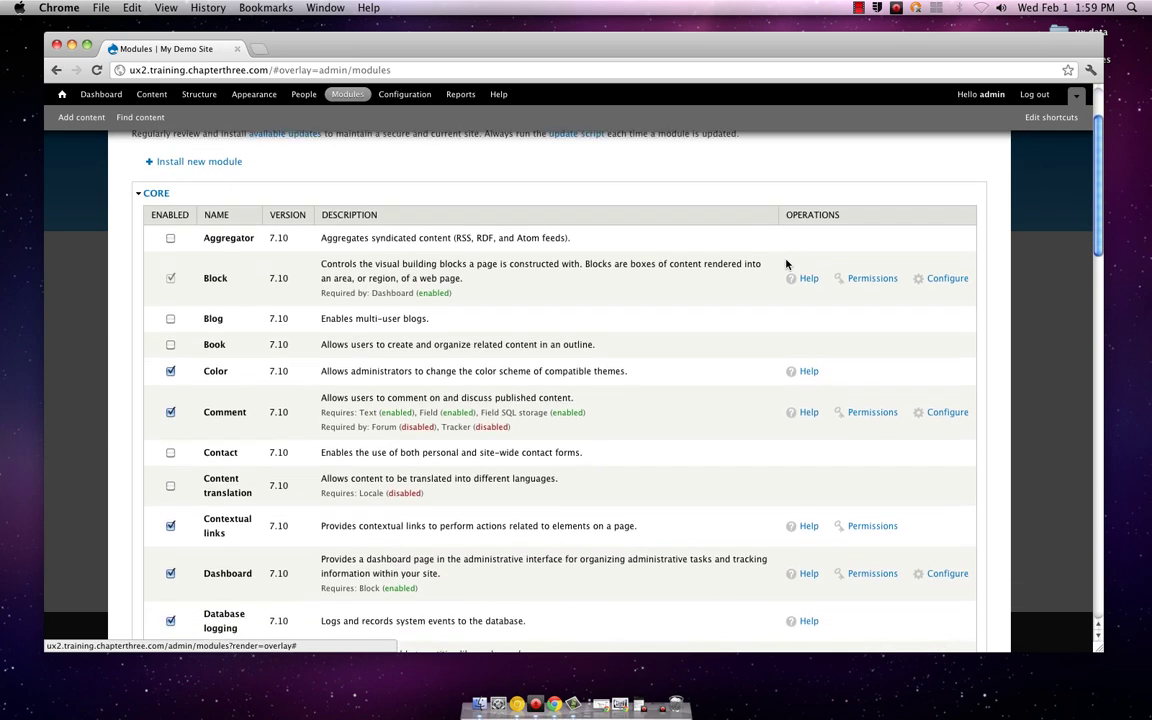
{"action": "scroll", "coordinate": [786, 264], "scroll_direction": "down", "scroll_amount": 2}
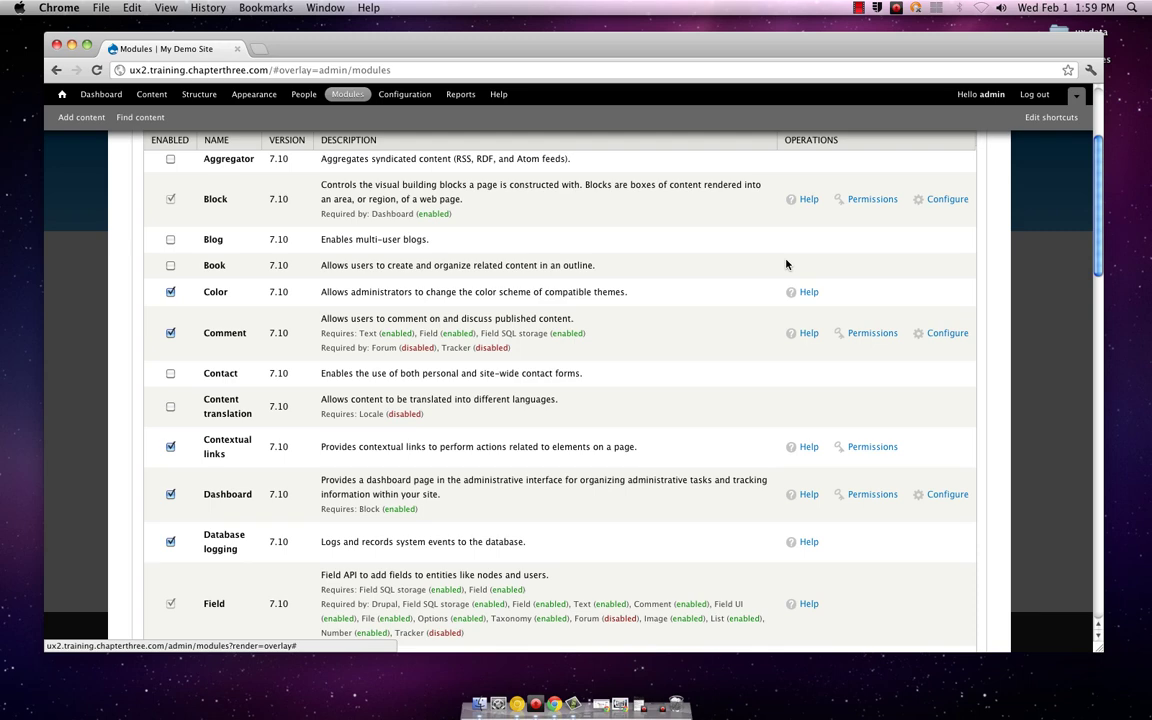
{"action": "scroll", "coordinate": [786, 264], "scroll_direction": "up", "scroll_amount": 3}
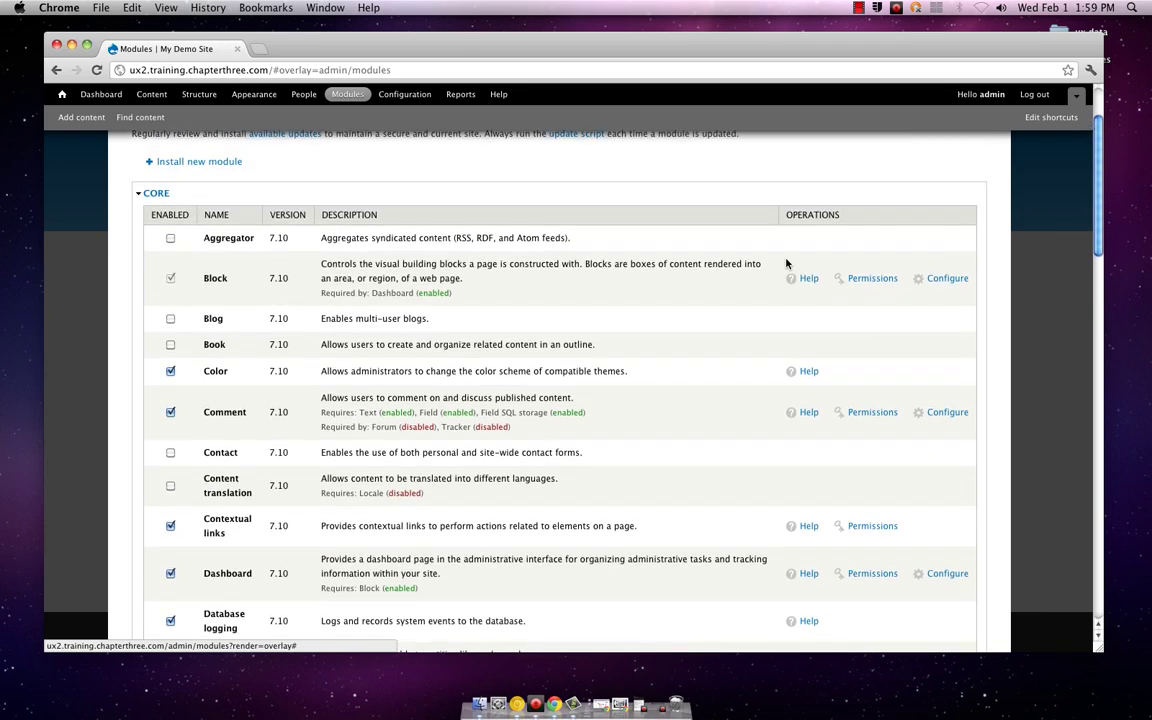
{"action": "scroll", "coordinate": [786, 264], "scroll_direction": "down", "scroll_amount": 6}
{"action": "scroll", "coordinate": [786, 264], "scroll_direction": "down", "scroll_amount": 4}
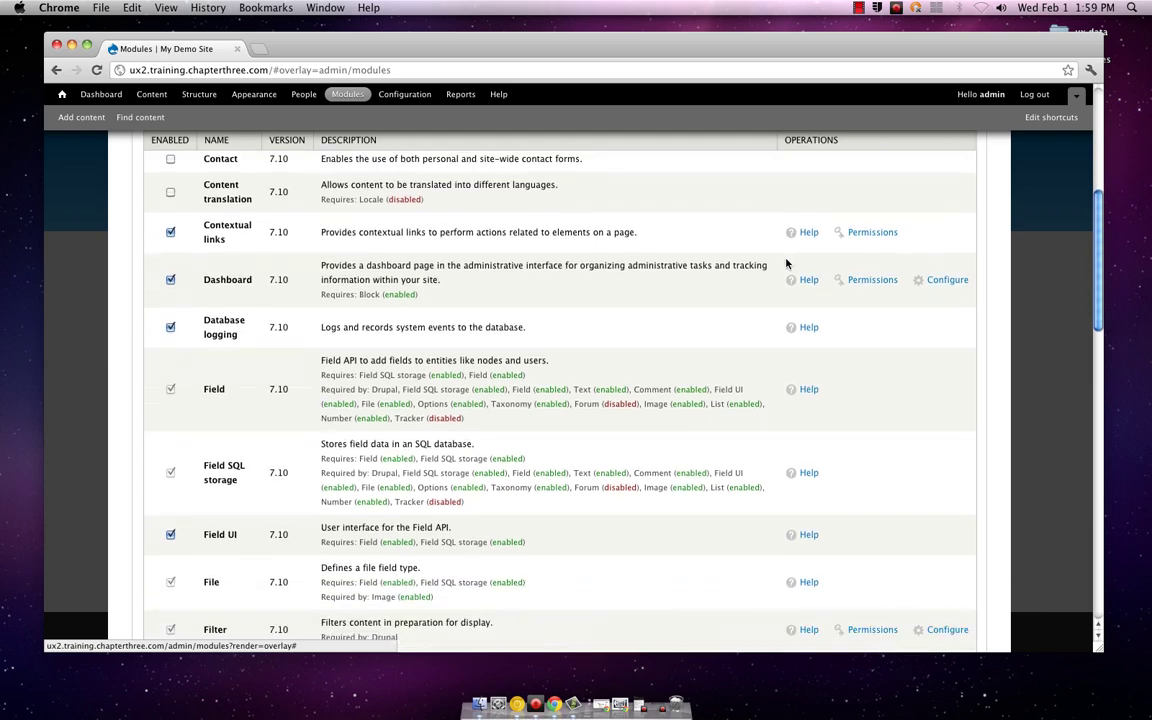
{"action": "scroll", "coordinate": [786, 264], "scroll_direction": "down", "scroll_amount": 7}
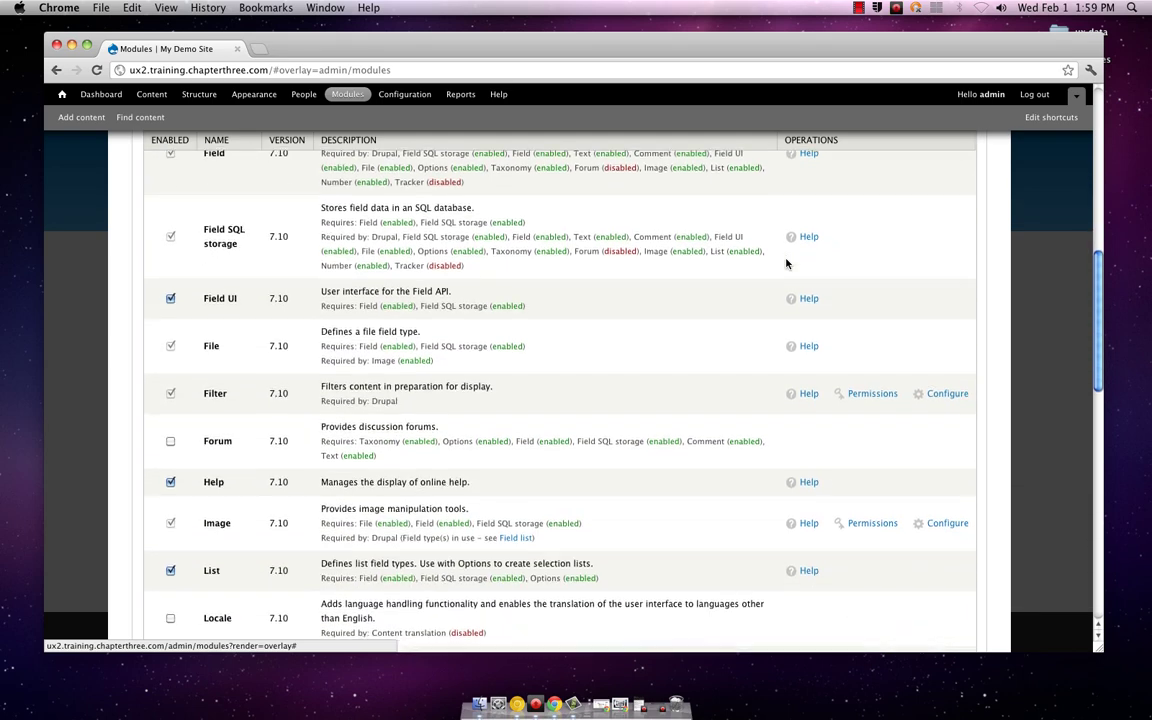
{"action": "scroll", "coordinate": [786, 264], "scroll_direction": "down", "scroll_amount": 4}
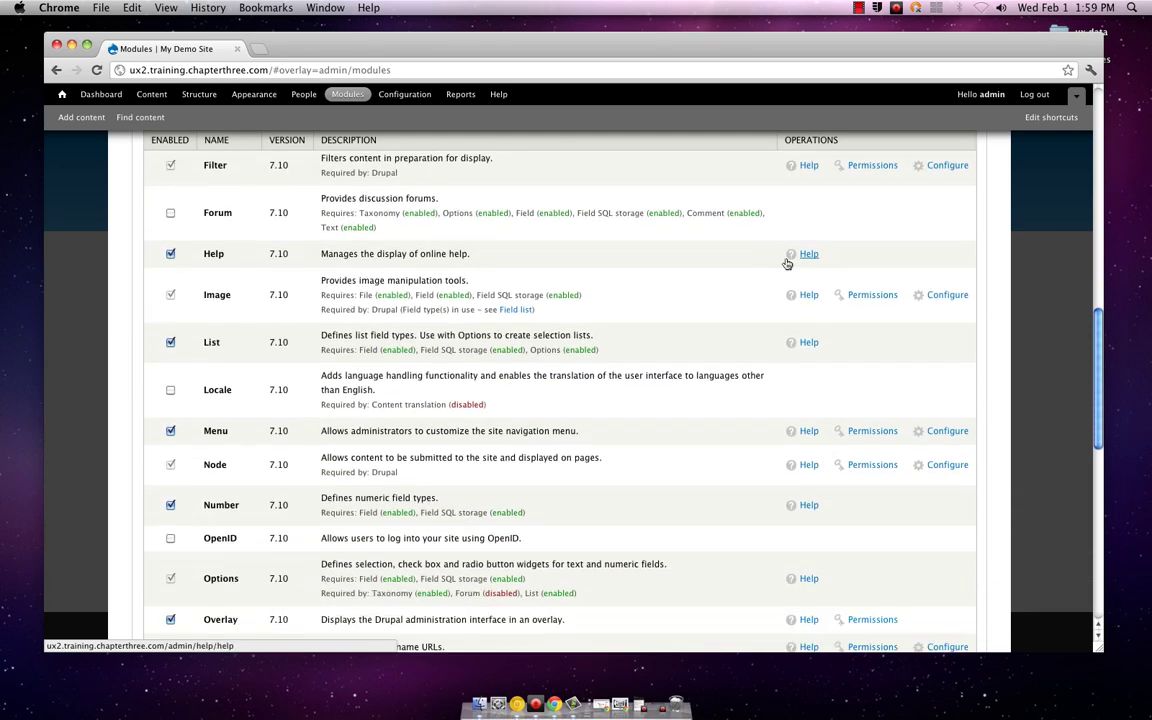
{"action": "scroll", "coordinate": [786, 264], "scroll_direction": "down", "scroll_amount": 4}
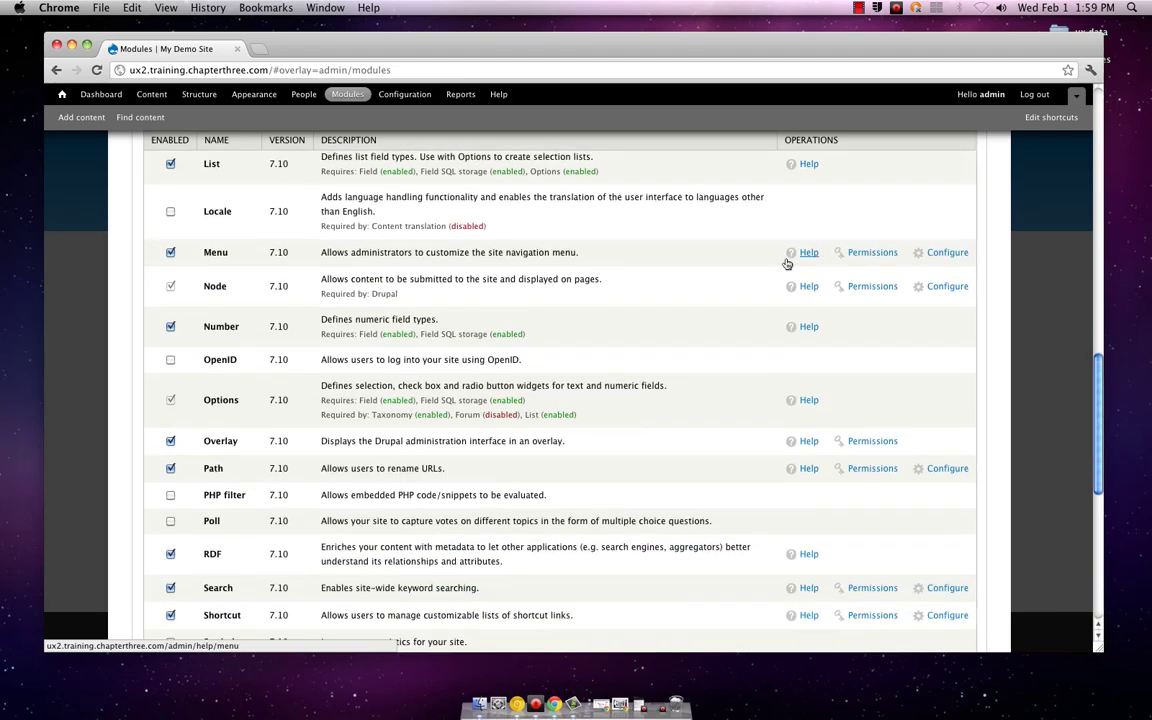
{"action": "scroll", "coordinate": [786, 264], "scroll_direction": "down", "scroll_amount": 1}
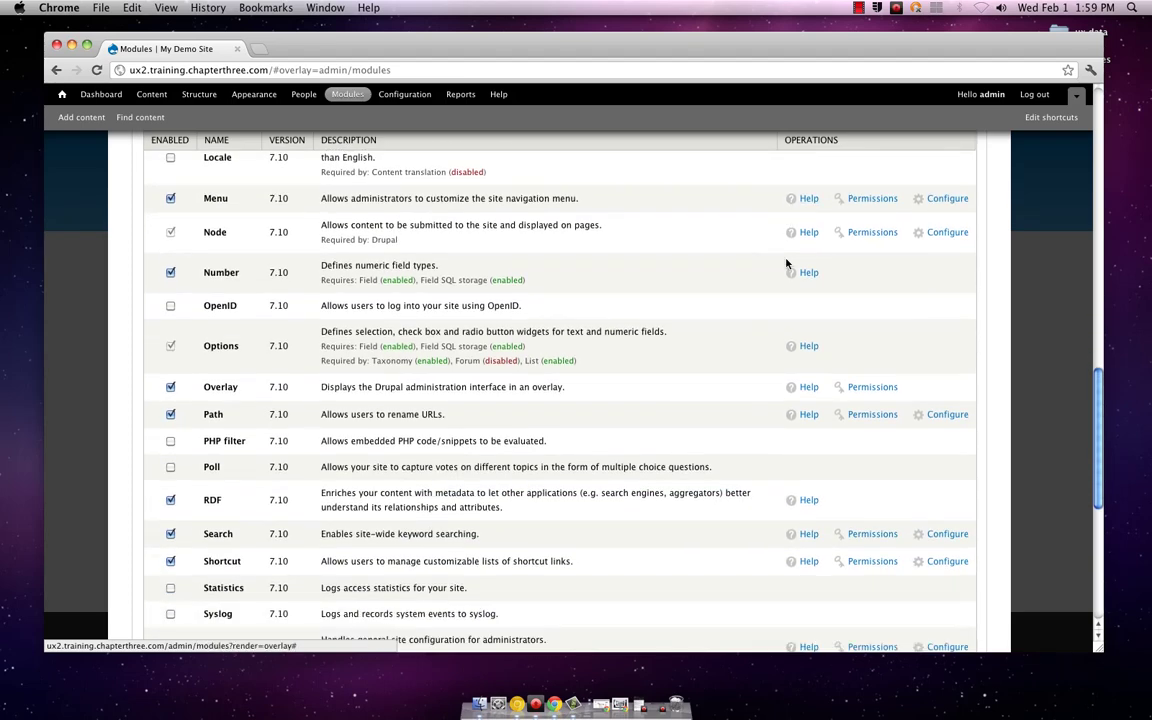
{"action": "scroll", "coordinate": [786, 264], "scroll_direction": "down", "scroll_amount": 3}
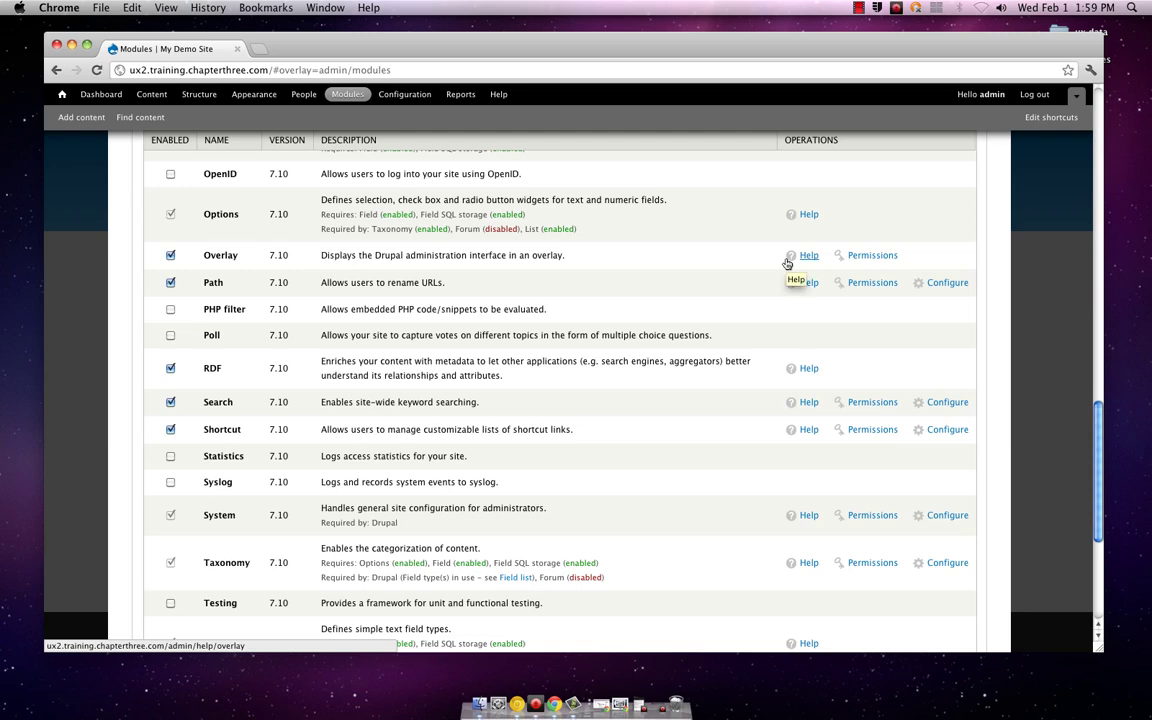
{"action": "scroll", "coordinate": [786, 264], "scroll_direction": "down", "scroll_amount": 3}
{"action": "scroll", "coordinate": [786, 264], "scroll_direction": "down", "scroll_amount": 2}
{"action": "scroll", "coordinate": [786, 264], "scroll_direction": "down", "scroll_amount": 1}
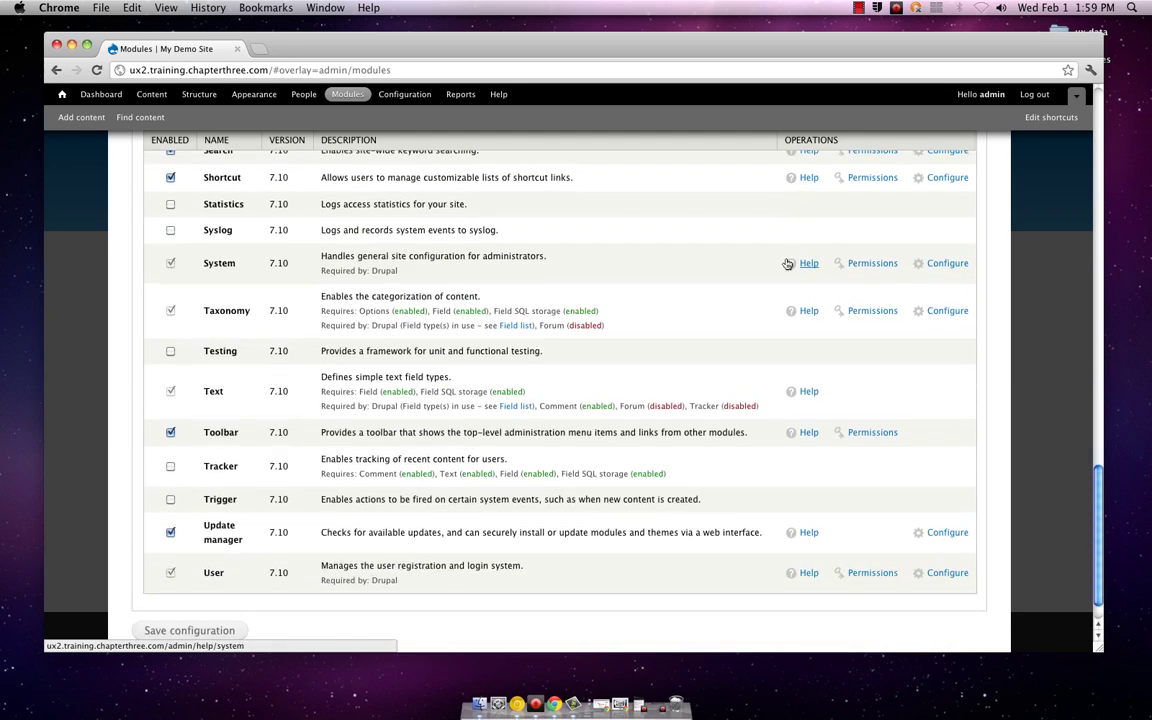
{"action": "scroll", "coordinate": [786, 264], "scroll_direction": "up", "scroll_amount": 3}
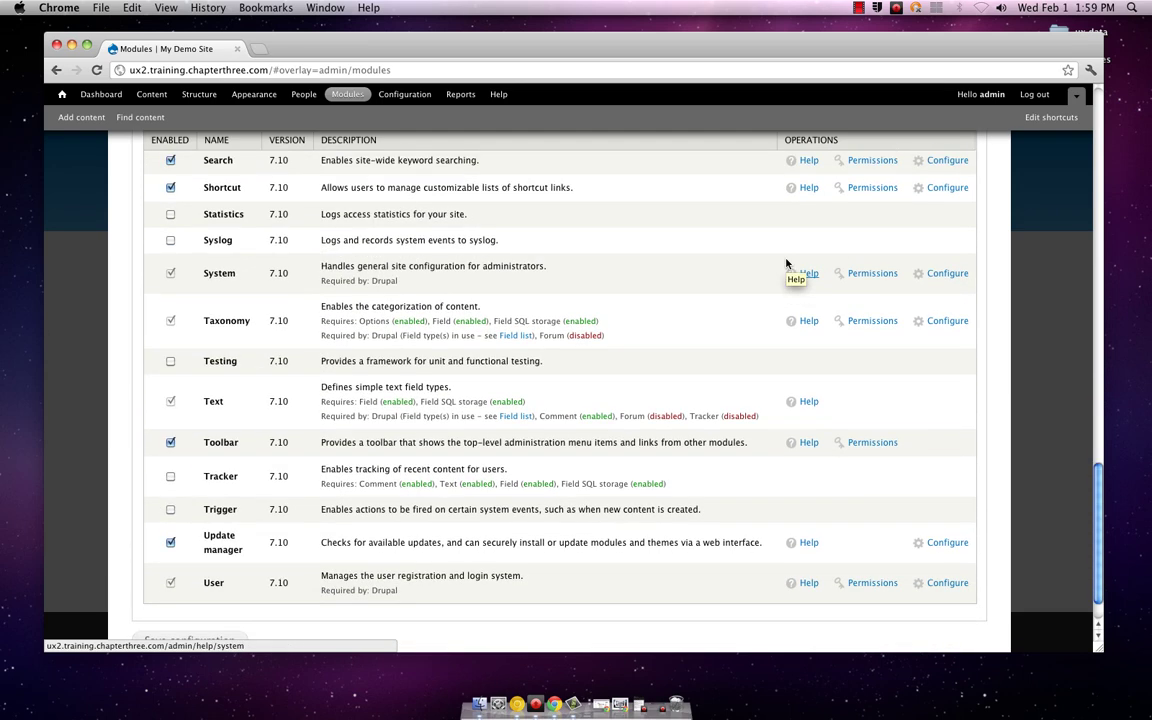
{"action": "scroll", "coordinate": [786, 264], "scroll_direction": "up", "scroll_amount": 4}
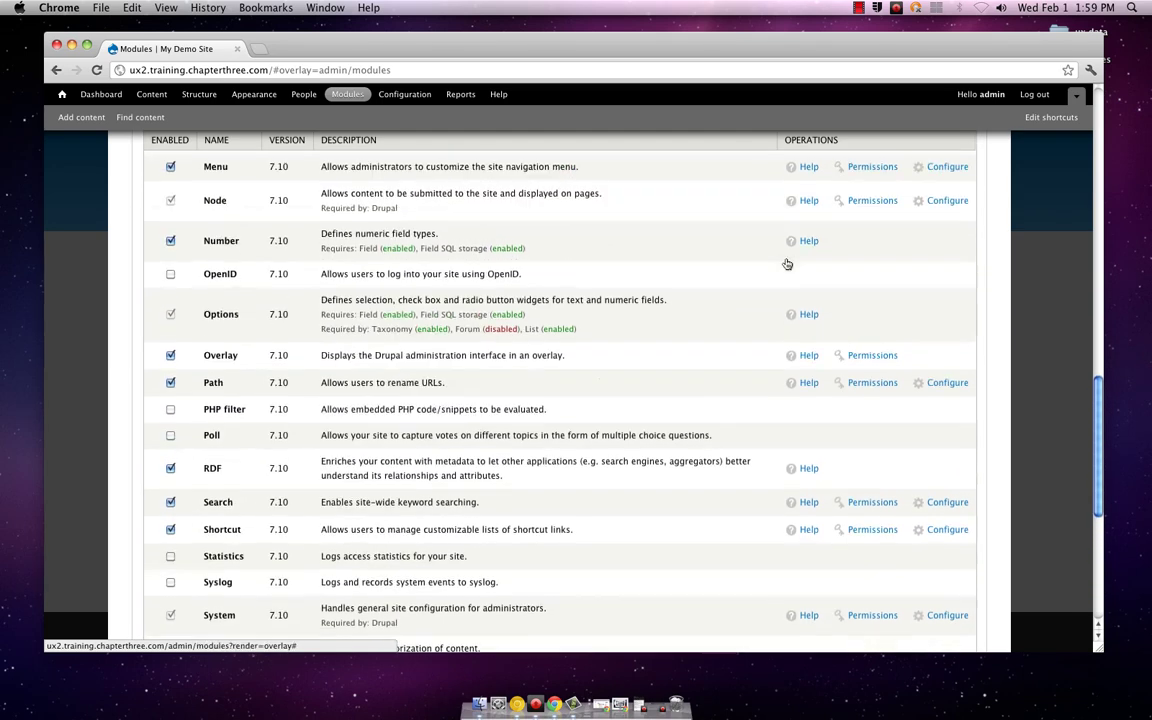
{"action": "scroll", "coordinate": [787, 263], "scroll_direction": "up", "scroll_amount": 5}
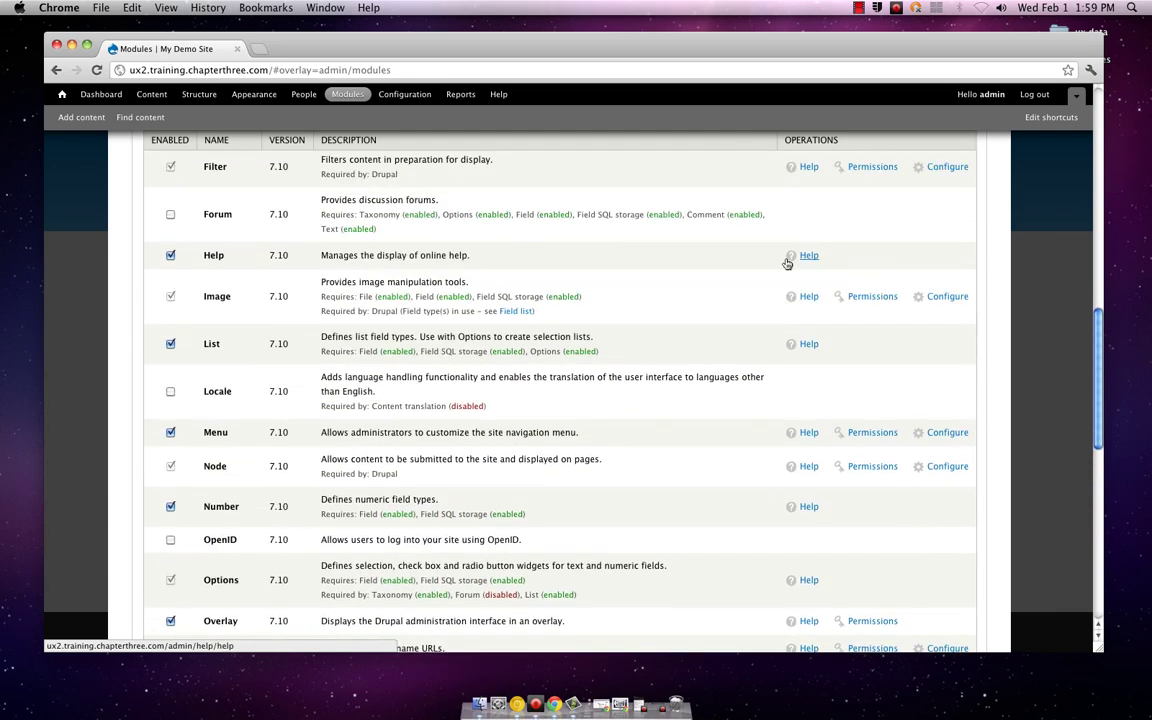
{"action": "scroll", "coordinate": [787, 263], "scroll_direction": "up", "scroll_amount": 5}
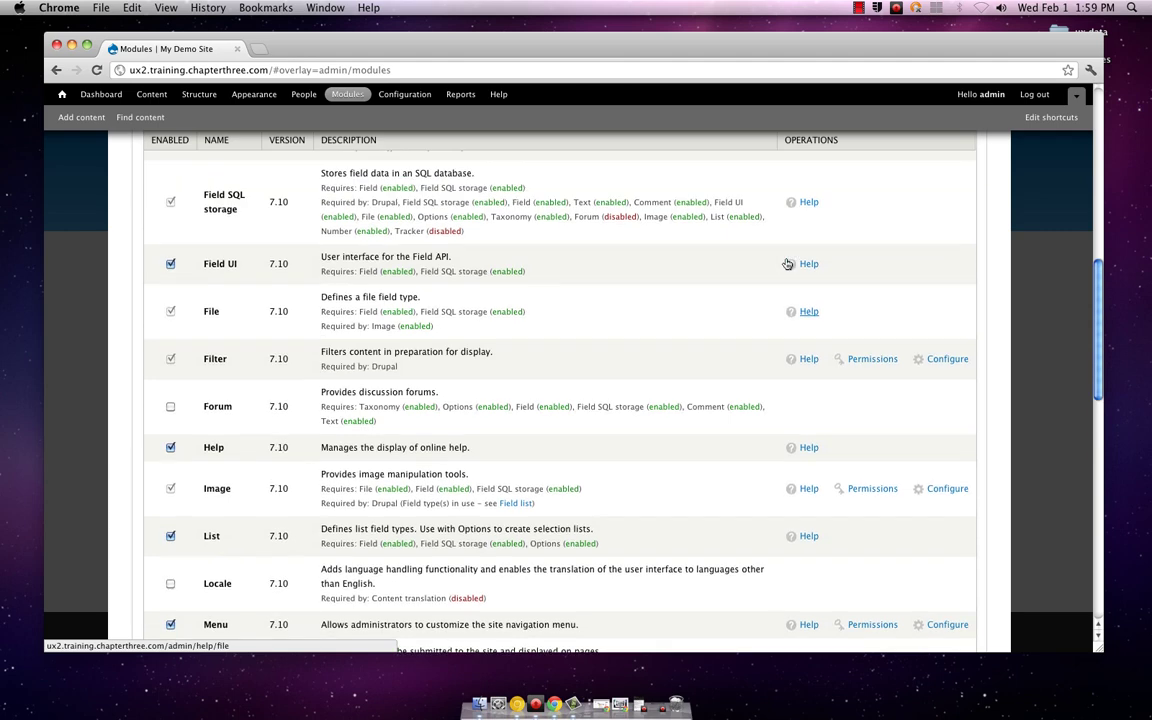
{"action": "scroll", "coordinate": [787, 264], "scroll_direction": "up", "scroll_amount": 10}
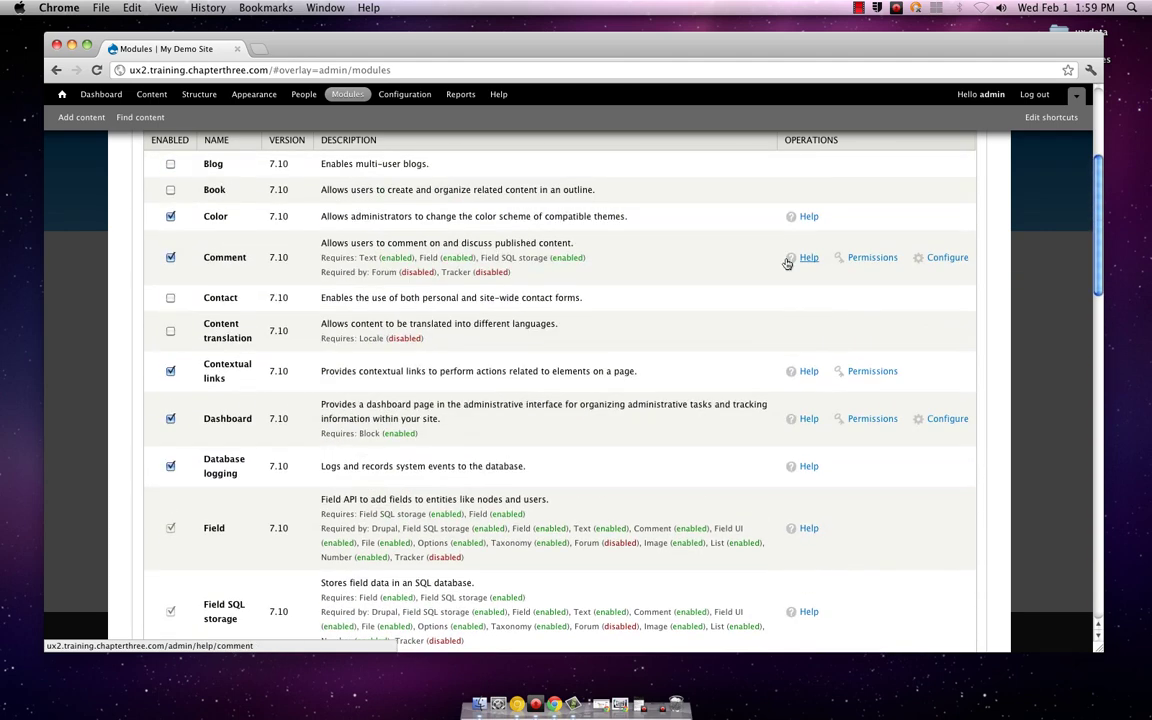
{"action": "scroll", "coordinate": [787, 263], "scroll_direction": "up", "scroll_amount": 3}
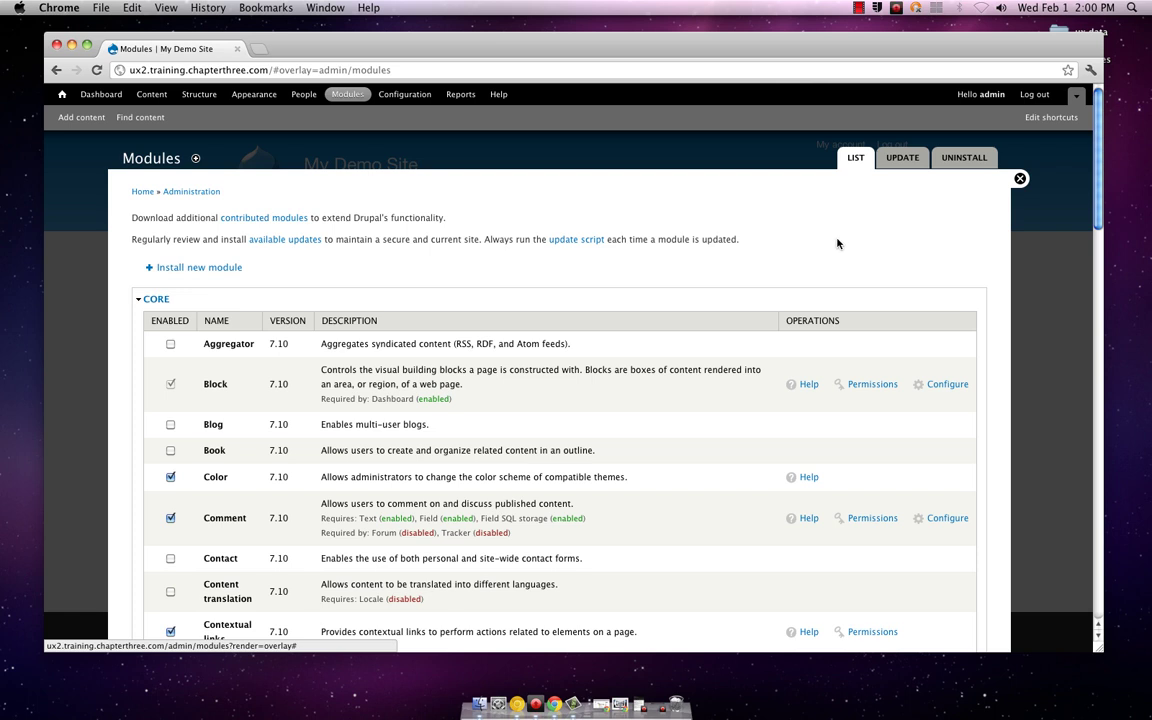
Step: Close Modules, briefly view the Add content choices, and return to the My Demo Site home page
{"action": "left_click", "coordinate": [1020, 180]}
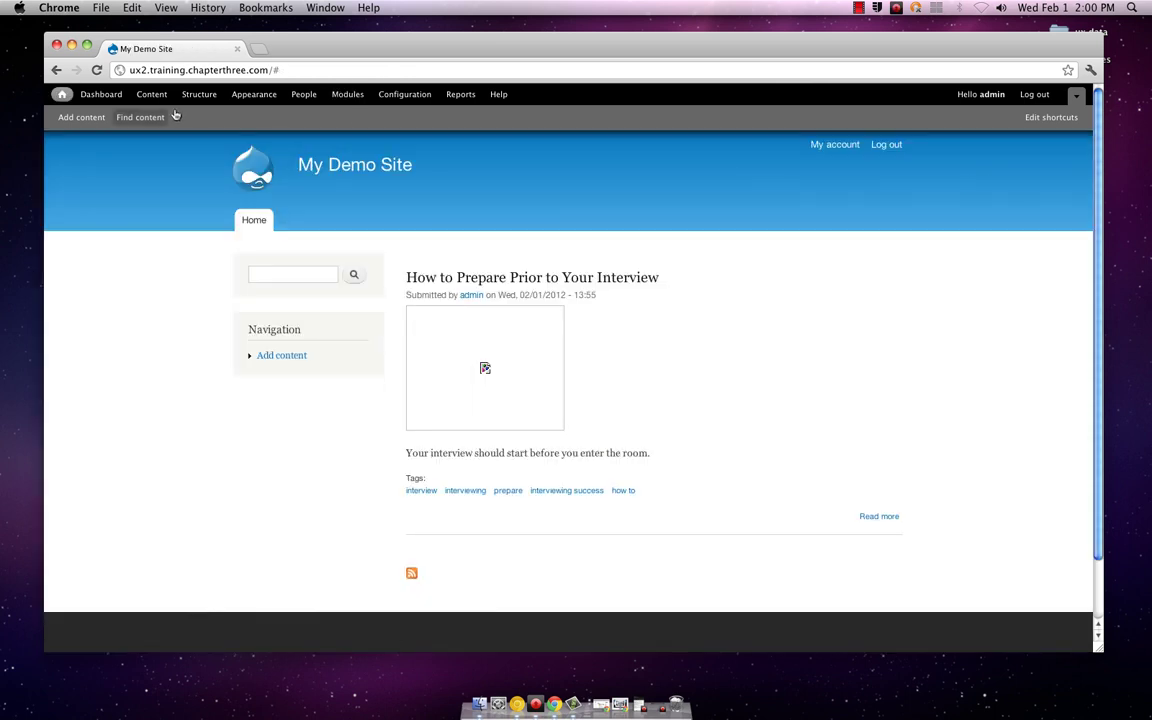
{"action": "left_click", "coordinate": [72, 118]}
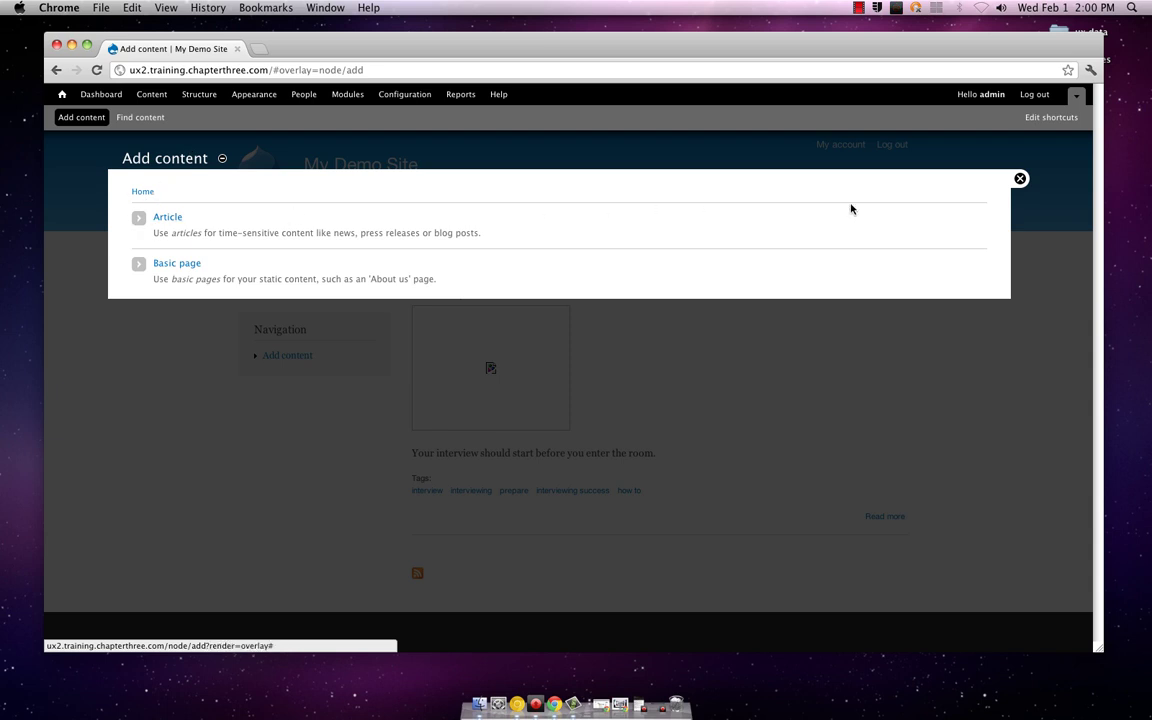
{"action": "left_click", "coordinate": [1020, 180]}
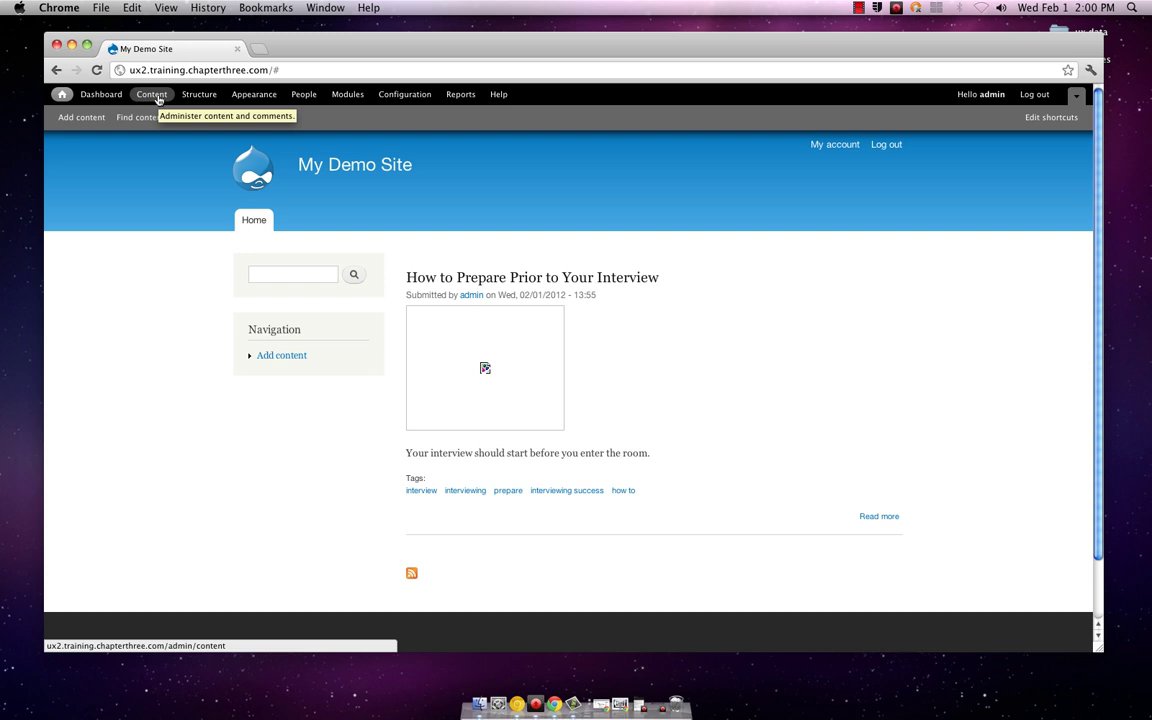
{"action": "left_click", "coordinate": [153, 96]}
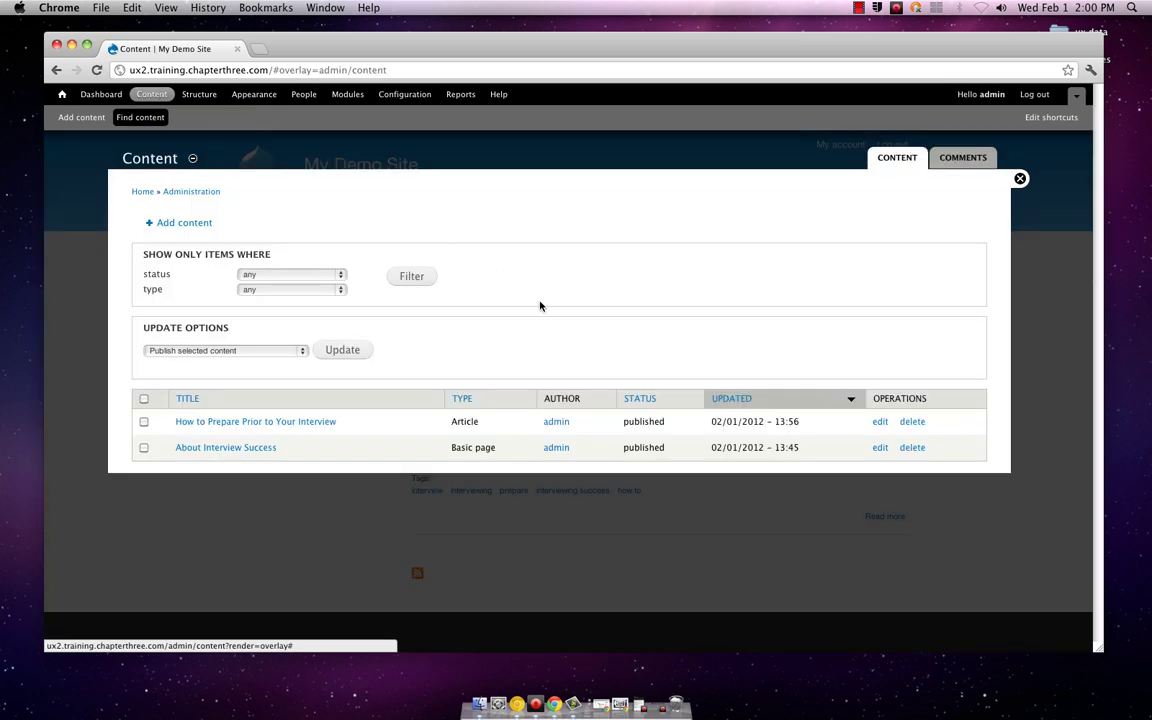
{"action": "left_click", "coordinate": [305, 352]}
{"action": "left_click", "coordinate": [328, 292]}
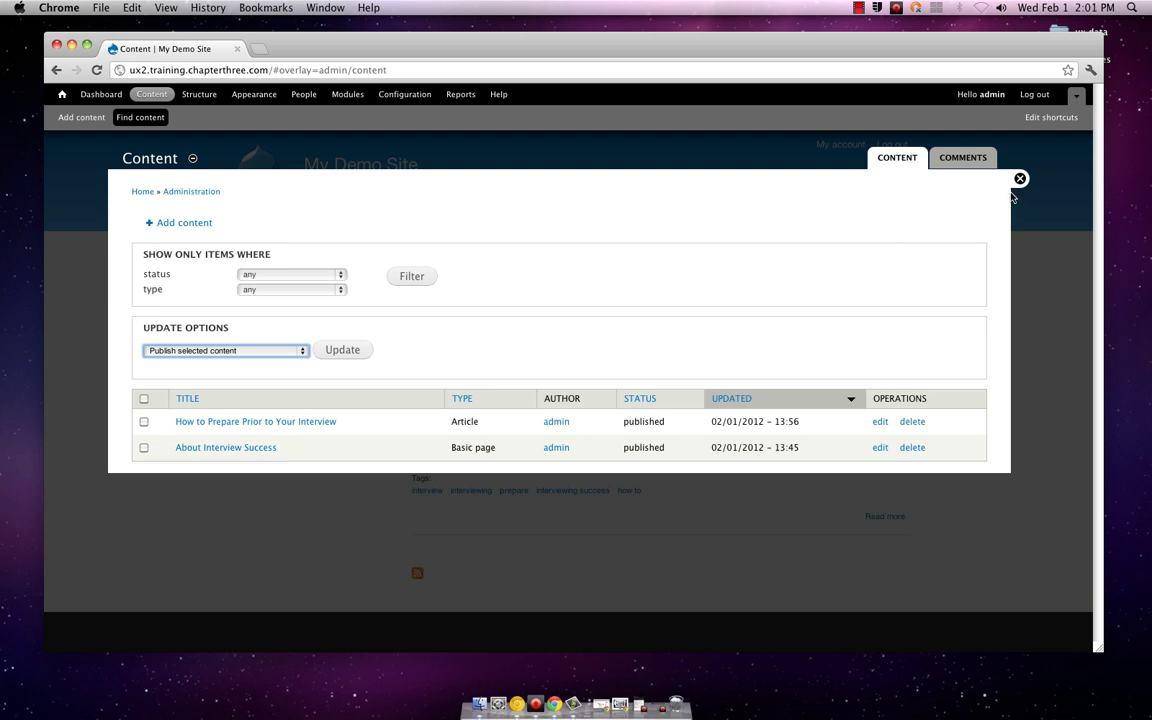
{"action": "left_click", "coordinate": [1020, 180]}
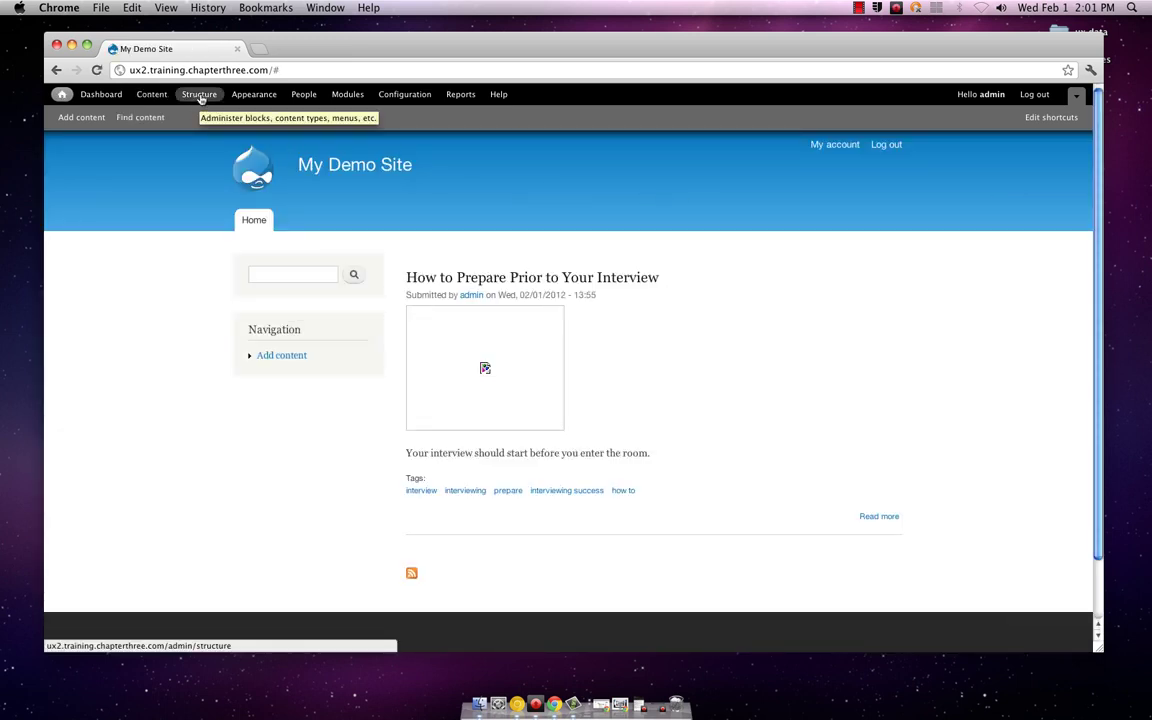
Step: Open Structure > Content types to list Article and Basic page
{"action": "left_click", "coordinate": [199, 95]}
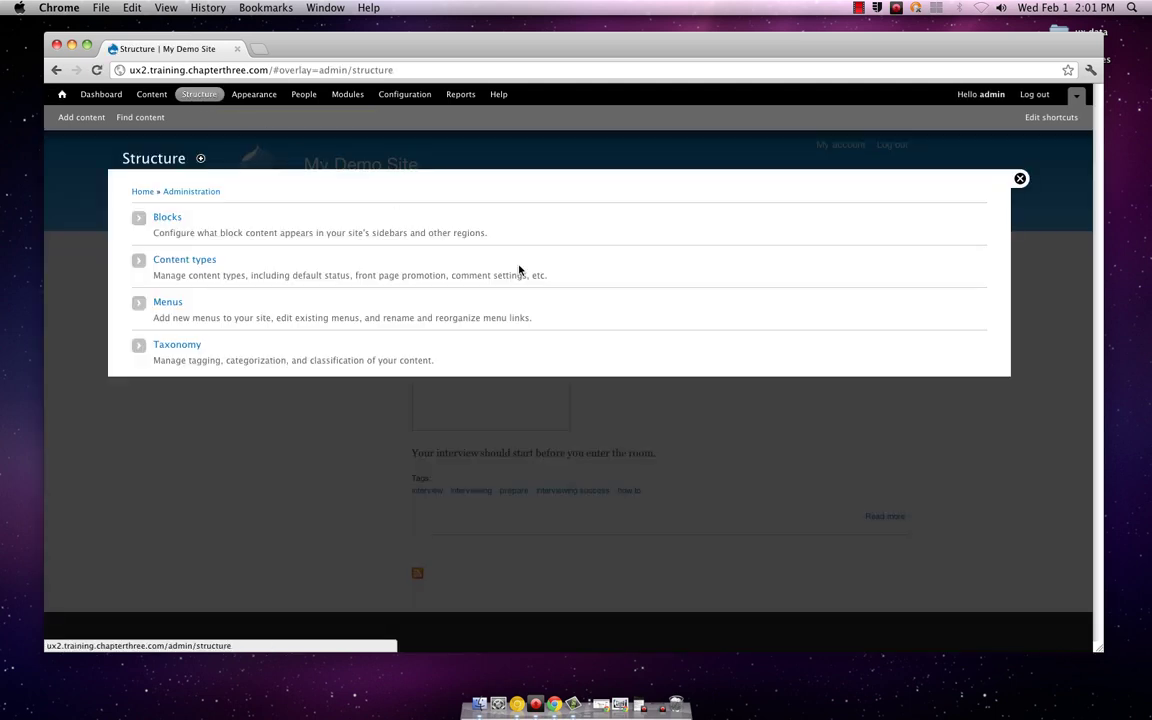
{"action": "left_click", "coordinate": [180, 260]}
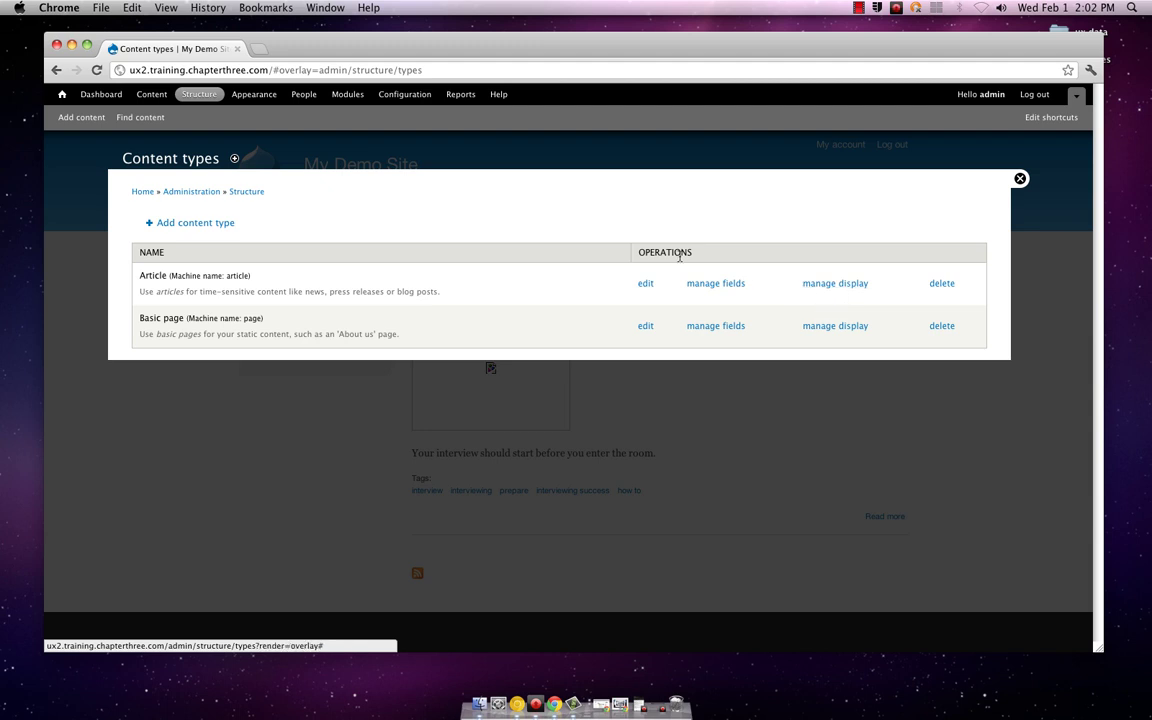
Step: Start a new content type and review its form: empty description, title label 'Title', preview Optional
{"action": "left_click", "coordinate": [211, 224]}
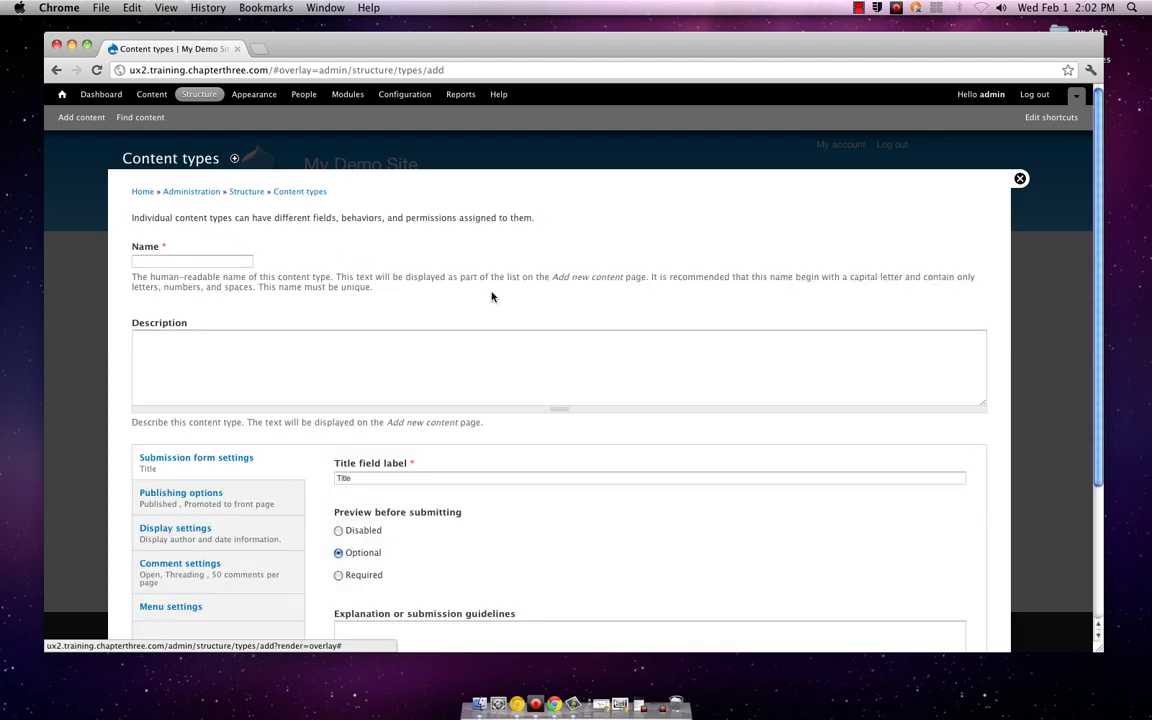
{"action": "scroll", "coordinate": [591, 340], "scroll_direction": "down", "scroll_amount": 2}
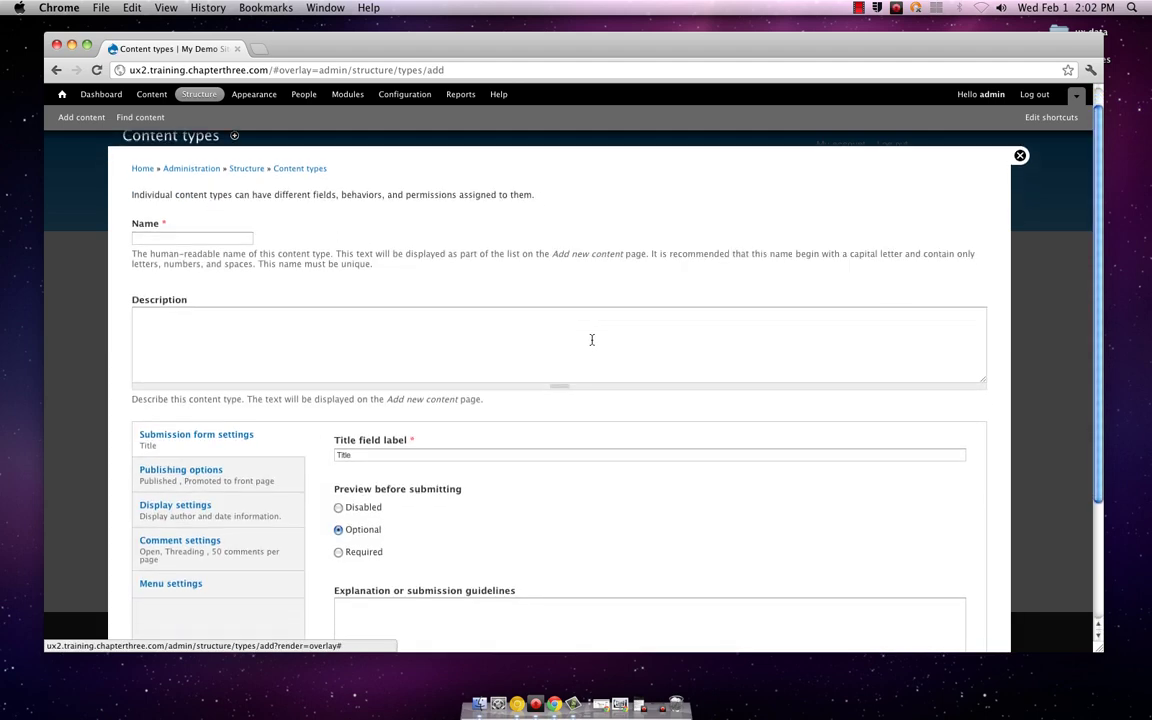
{"action": "scroll", "coordinate": [591, 340], "scroll_direction": "down", "scroll_amount": 2}
{"action": "scroll", "coordinate": [591, 340], "scroll_direction": "up", "scroll_amount": 3}
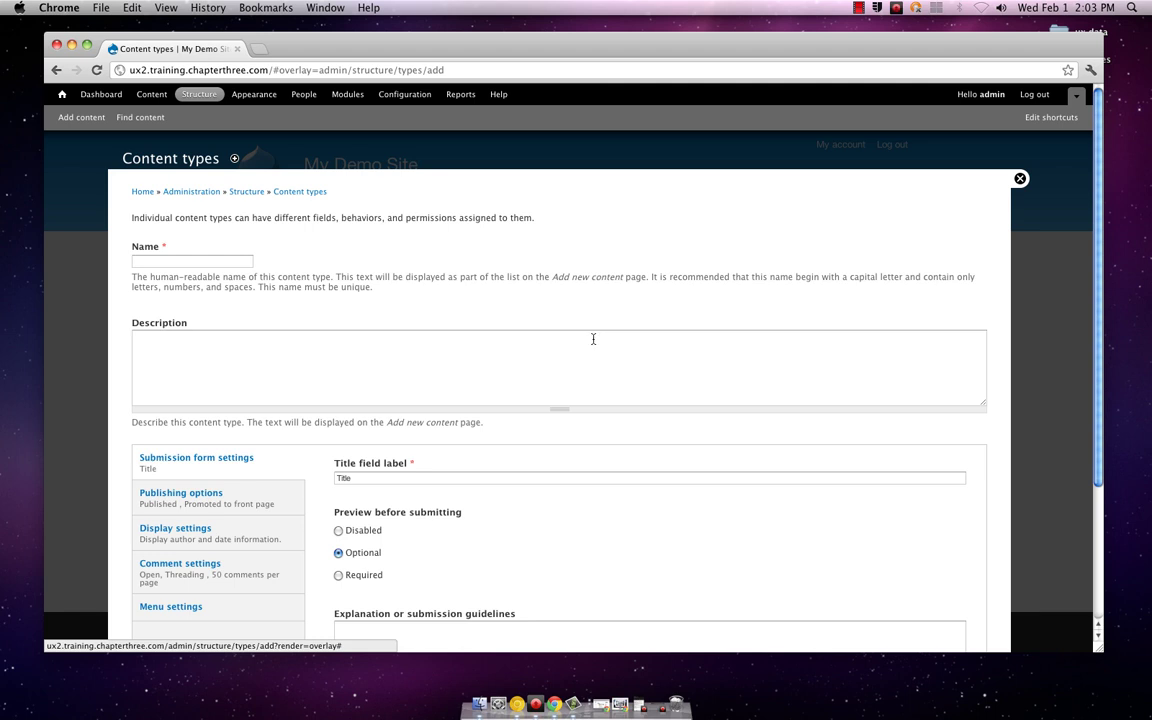
{"action": "scroll", "coordinate": [594, 338], "scroll_direction": "down", "scroll_amount": 5}
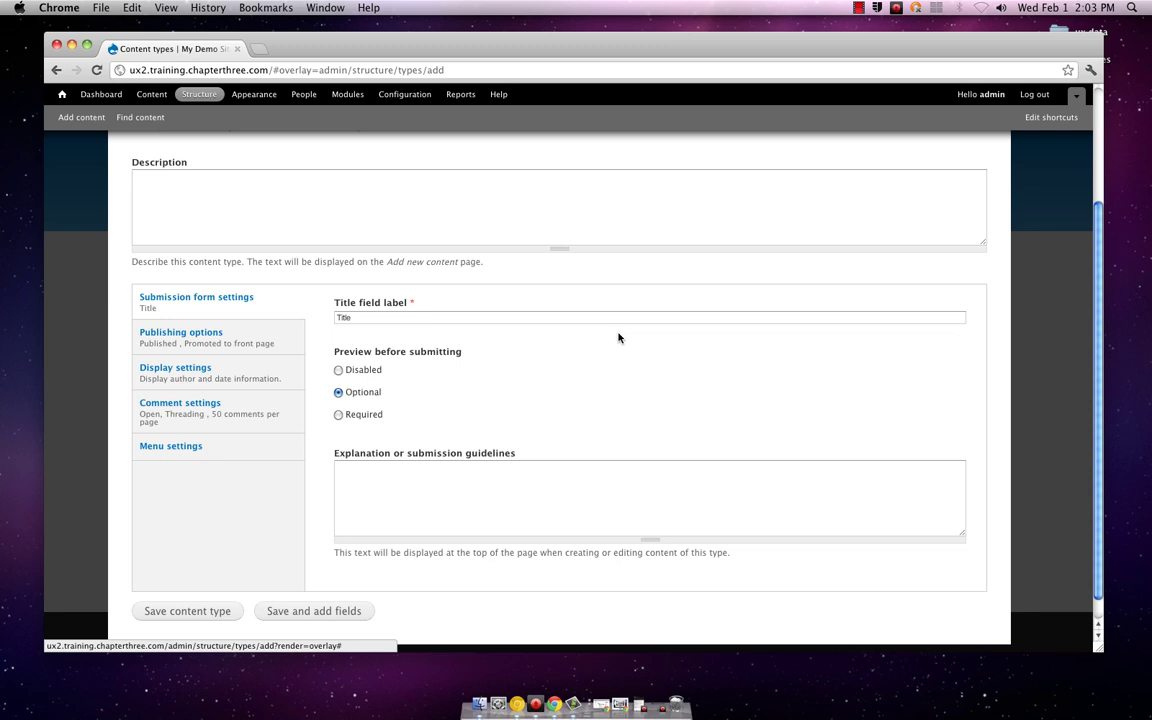
{"action": "scroll", "coordinate": [618, 338], "scroll_direction": "down", "scroll_amount": 1}
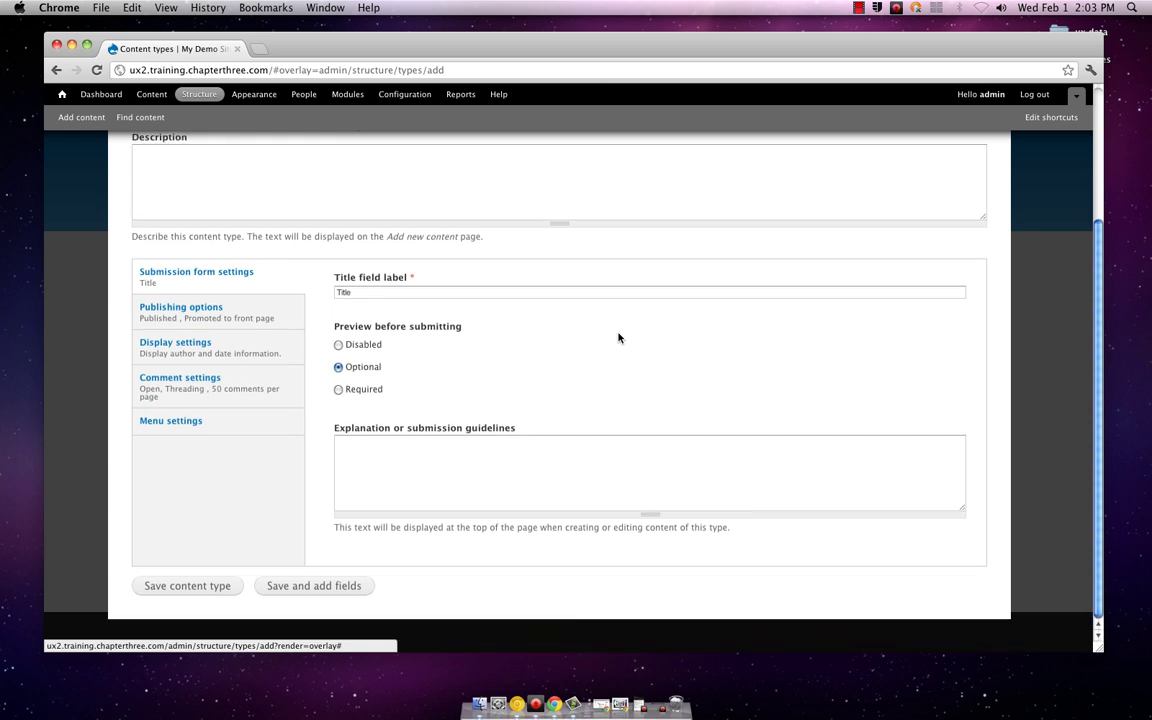
{"action": "scroll", "coordinate": [618, 337], "scroll_direction": "up", "scroll_amount": 3}
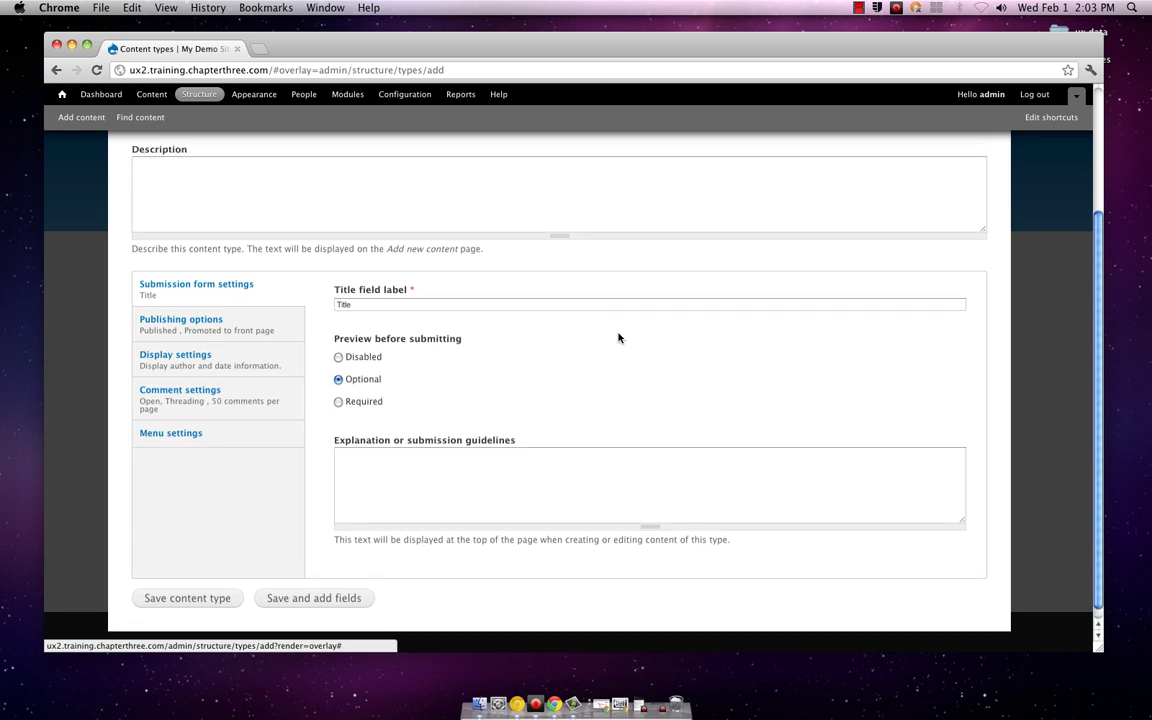
{"action": "scroll", "coordinate": [618, 336], "scroll_direction": "up", "scroll_amount": 1}
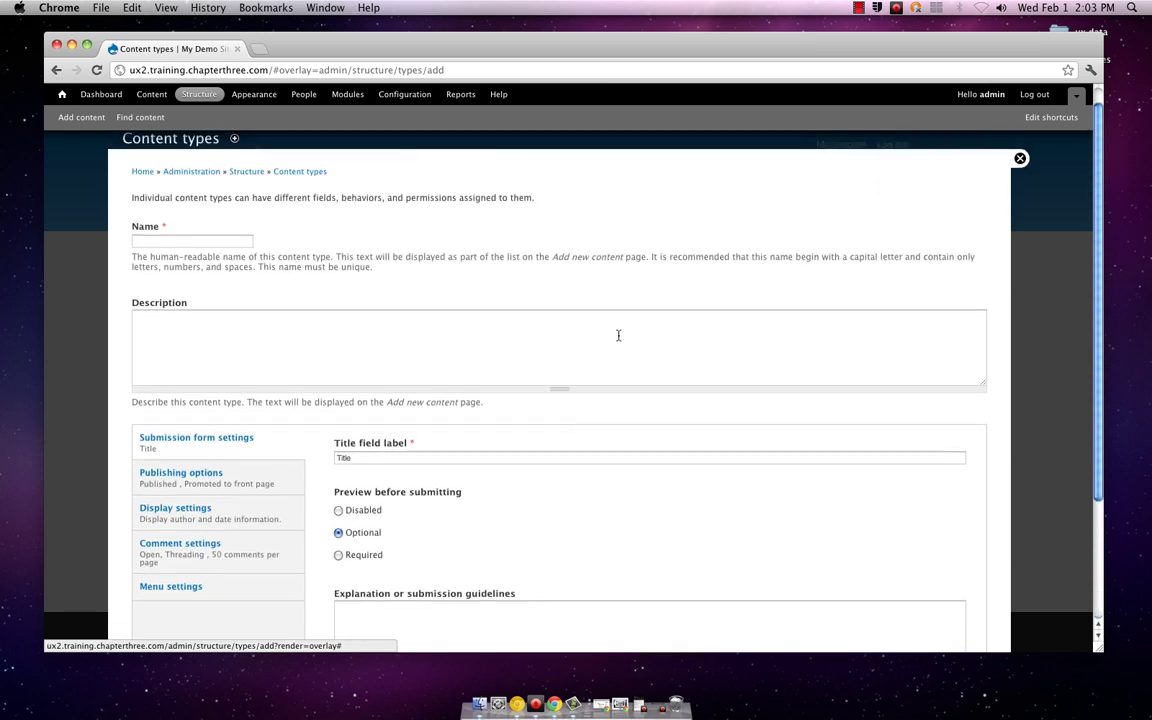
{"action": "scroll", "coordinate": [618, 336], "scroll_direction": "up", "scroll_amount": 2}
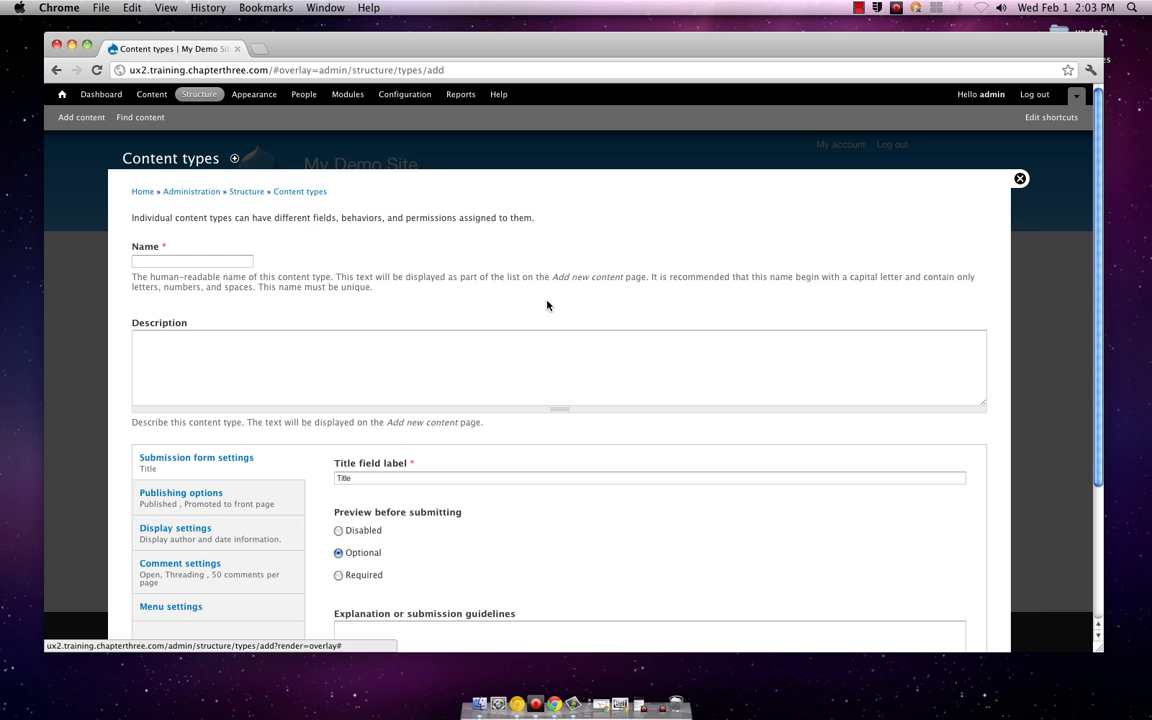
{"action": "scroll", "coordinate": [546, 308], "scroll_direction": "down", "scroll_amount": 3}
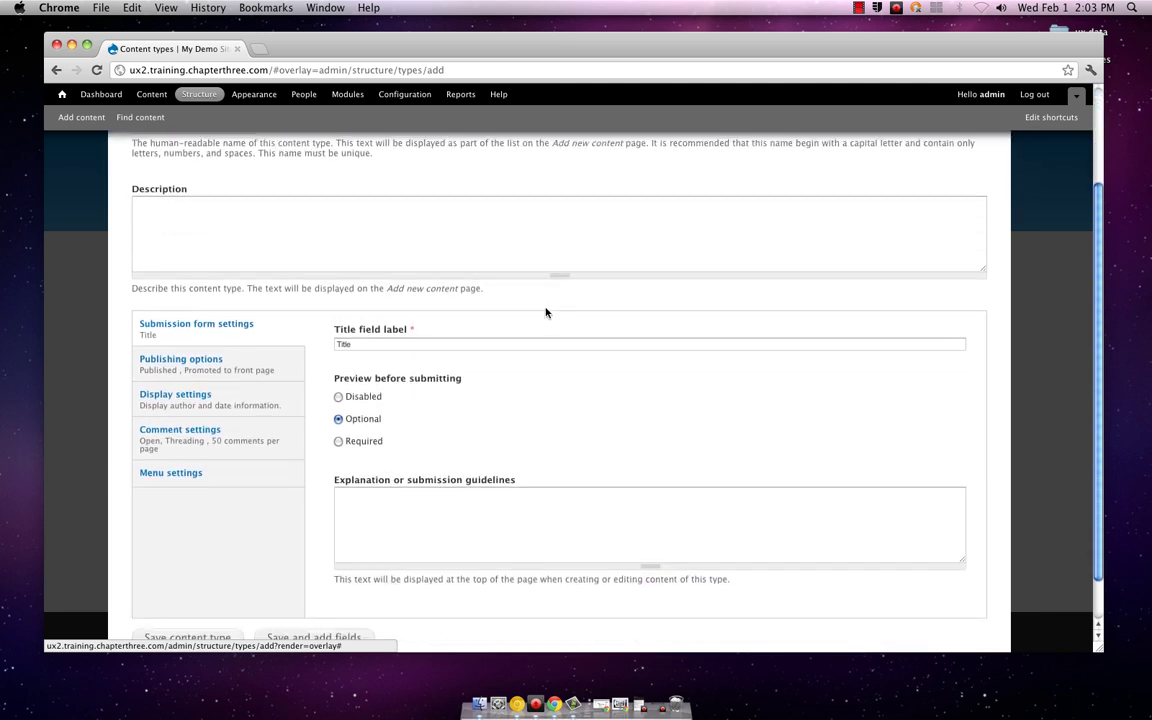
{"action": "scroll", "coordinate": [546, 313], "scroll_direction": "down", "scroll_amount": 1}
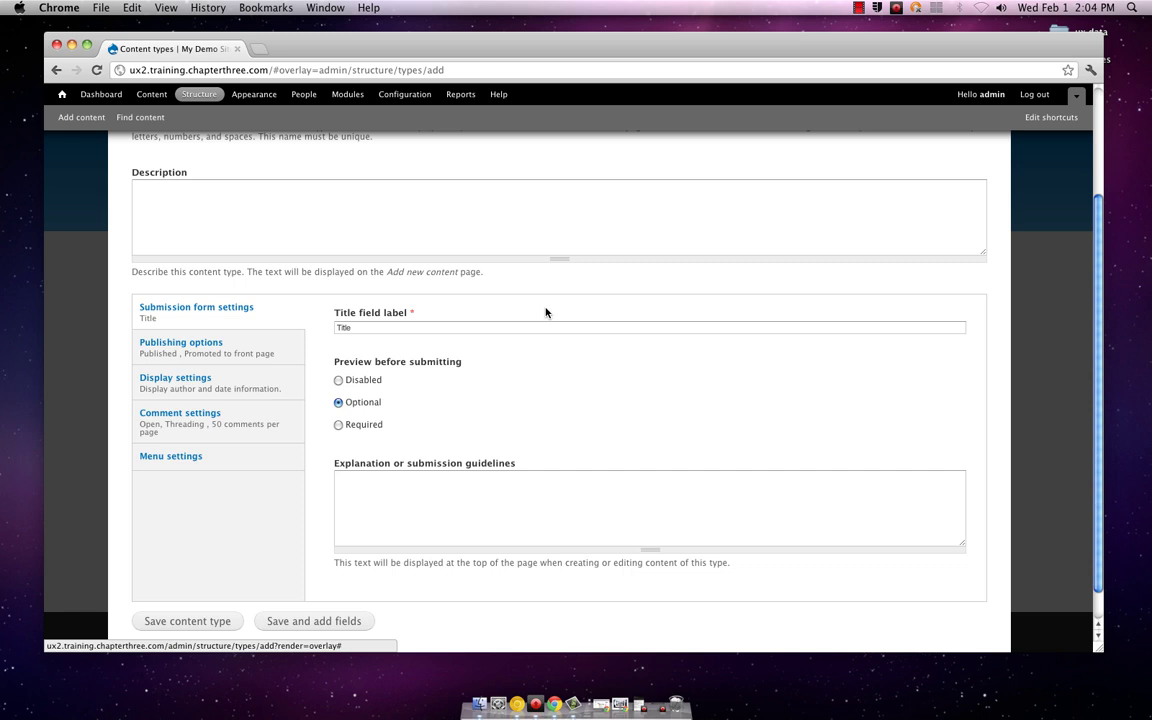
{"action": "scroll", "coordinate": [545, 313], "scroll_direction": "down", "scroll_amount": 1}
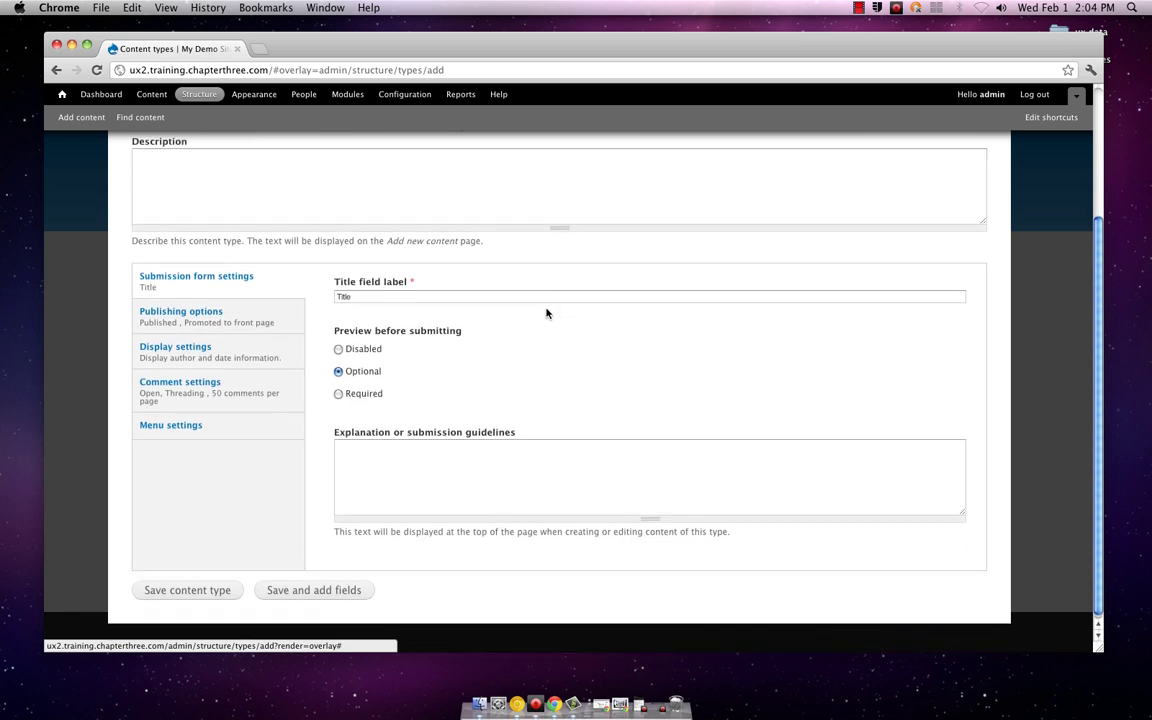
{"action": "scroll", "coordinate": [545, 313], "scroll_direction": "down", "scroll_amount": 1}
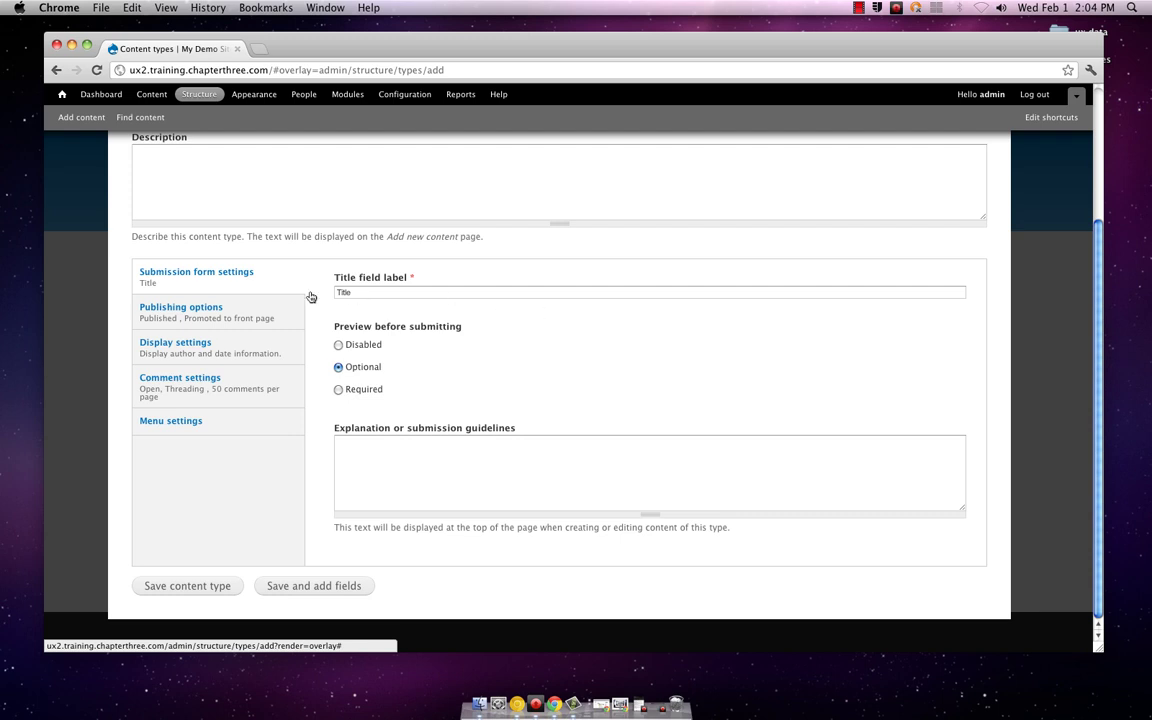
Step: Review the publishing, display and comment defaults (Open, threaded, 50 per page), then place the cursor in Name
{"action": "left_click", "coordinate": [224, 310]}
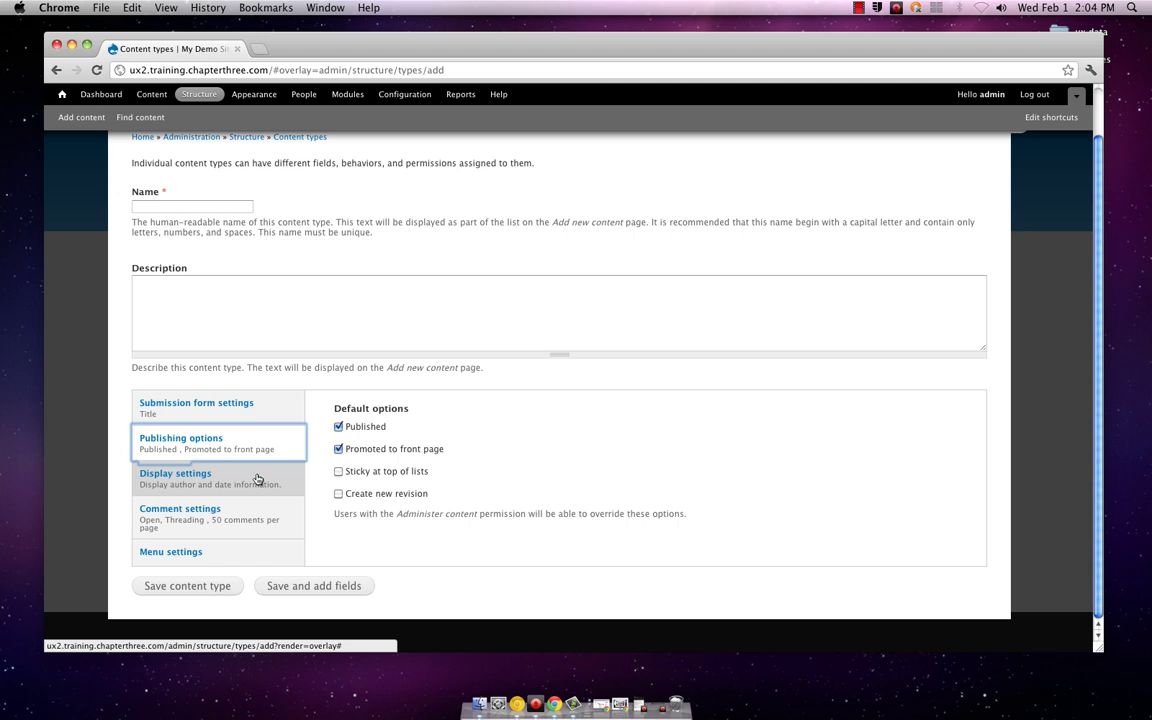
{"action": "left_click", "coordinate": [257, 479]}
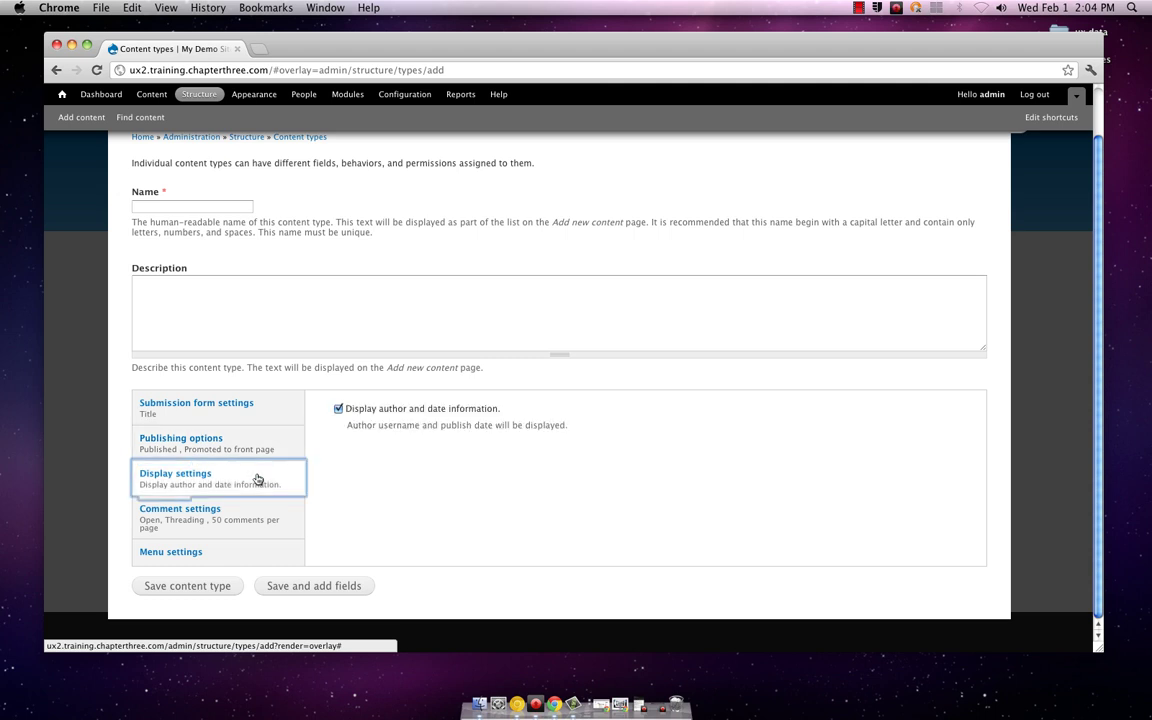
{"action": "left_click", "coordinate": [250, 507]}
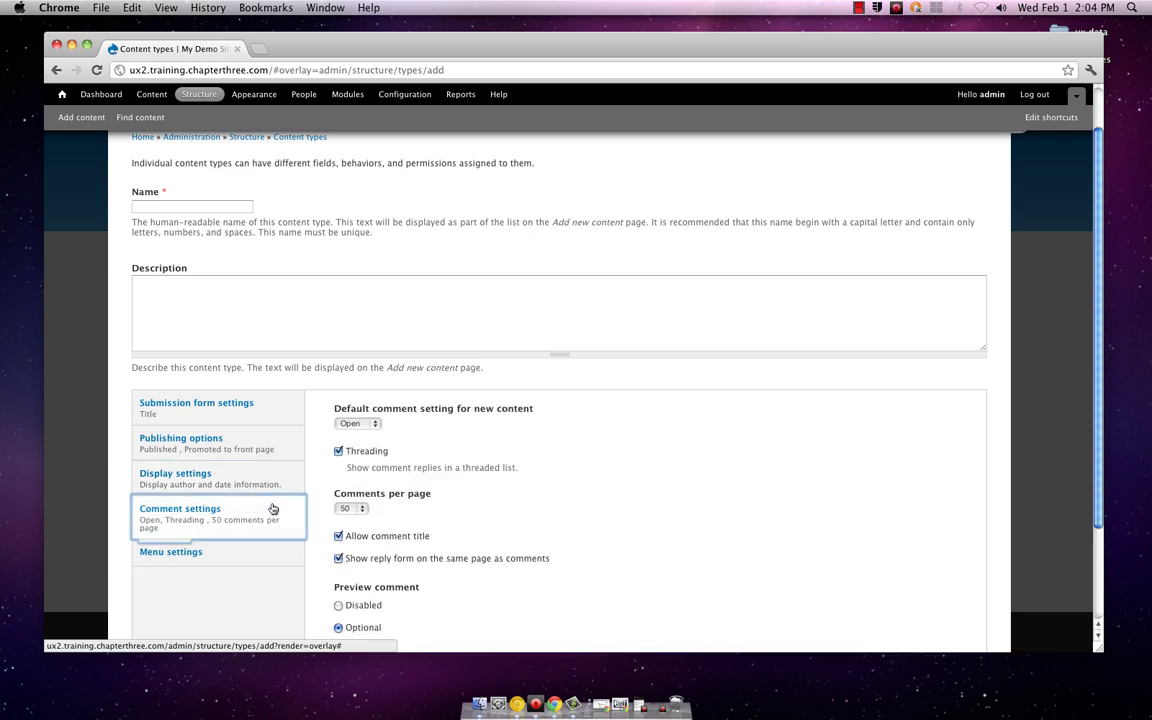
{"action": "scroll", "coordinate": [619, 537], "scroll_direction": "down", "scroll_amount": 3}
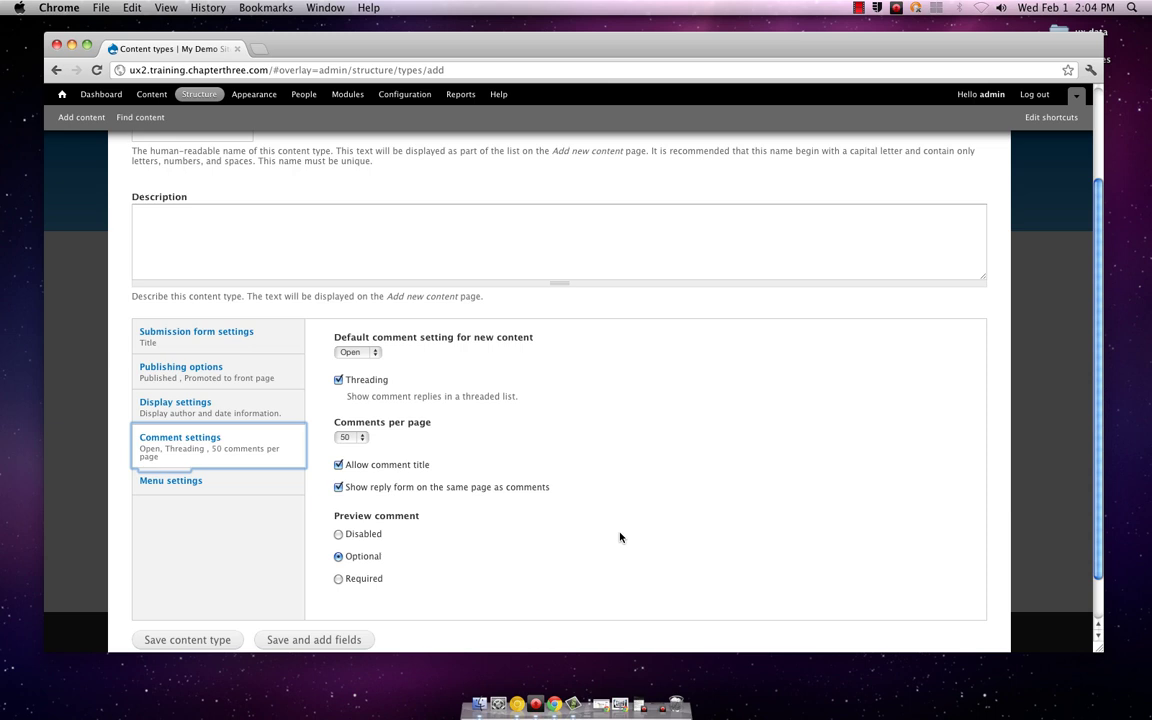
{"action": "scroll", "coordinate": [620, 537], "scroll_direction": "down", "scroll_amount": 1}
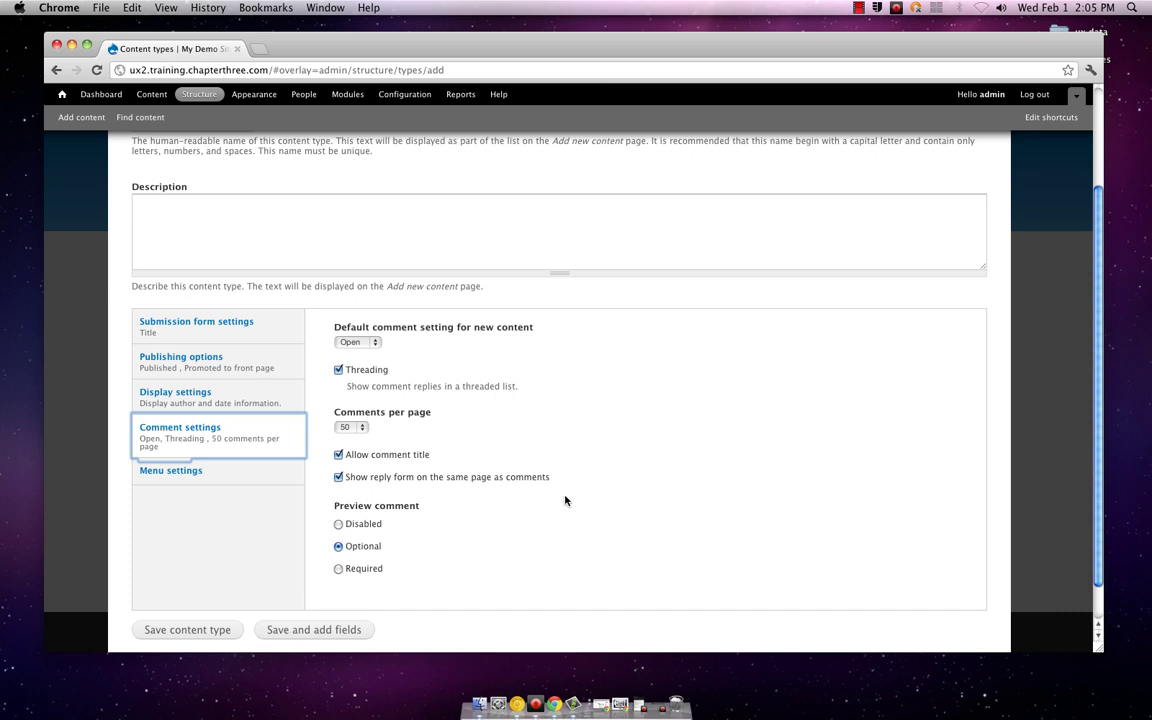
{"action": "scroll", "coordinate": [565, 500], "scroll_direction": "up", "scroll_amount": 5}
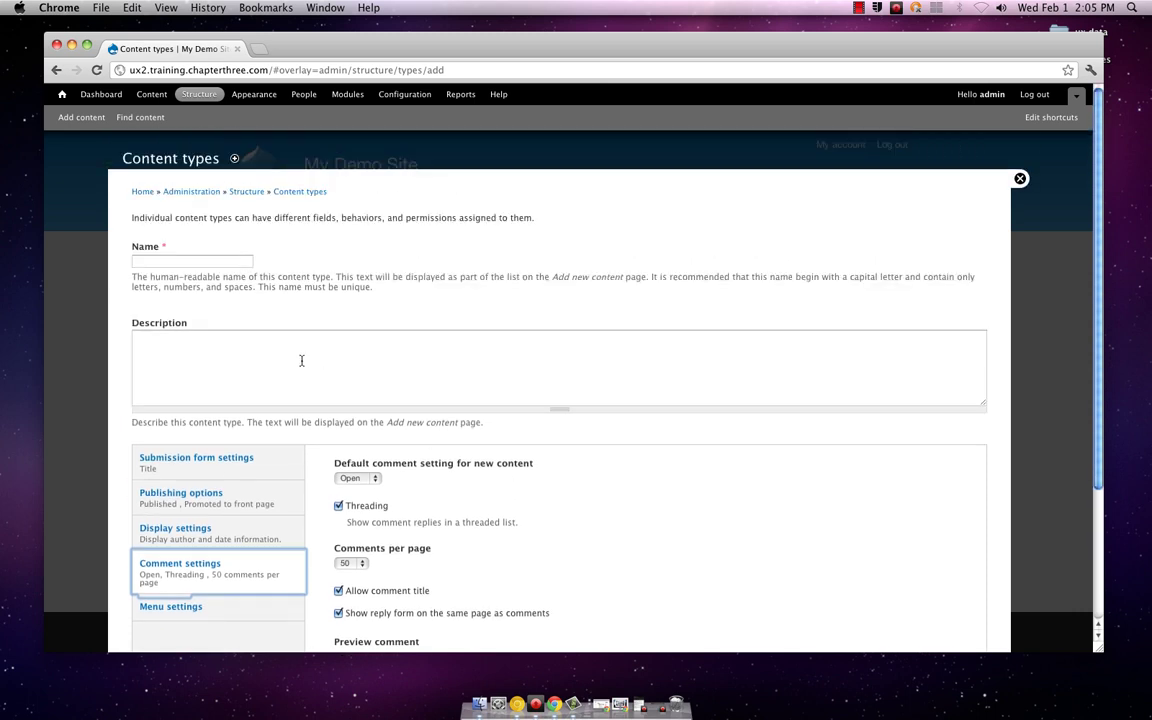
{"action": "left_click", "coordinate": [236, 263]}
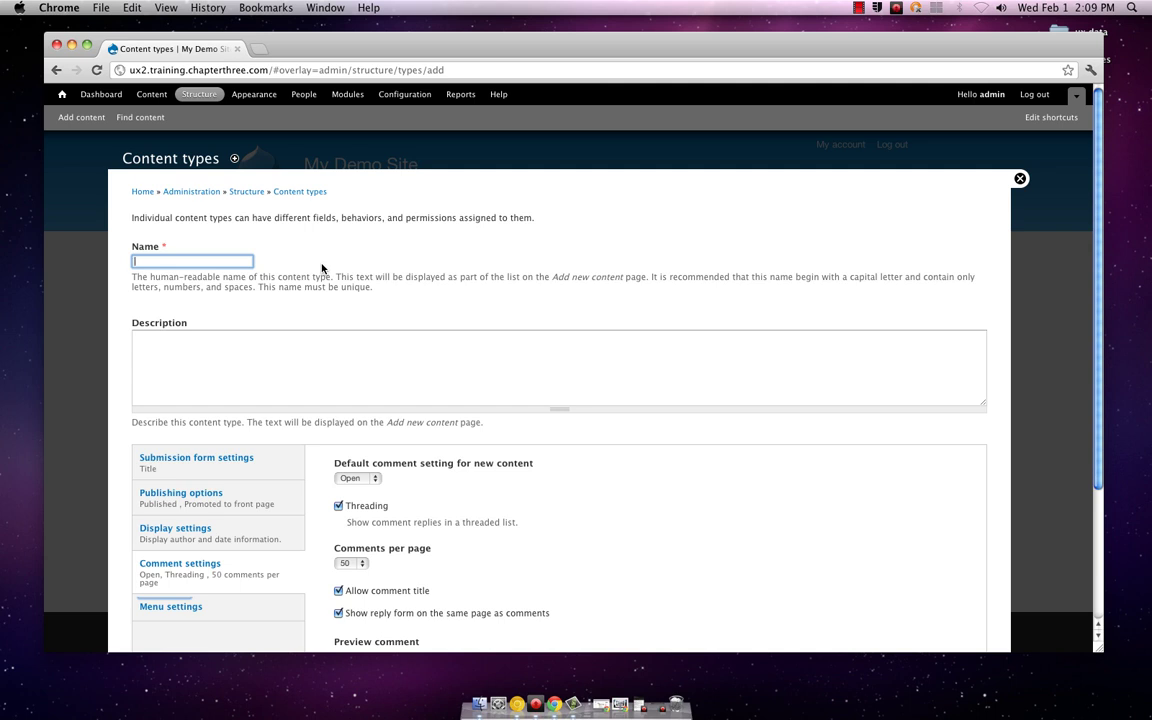
Step: Enter 'Interview Questions' as the content type name and 'Sample interview questions' as its description
{"action": "type", "text": "Interview "}
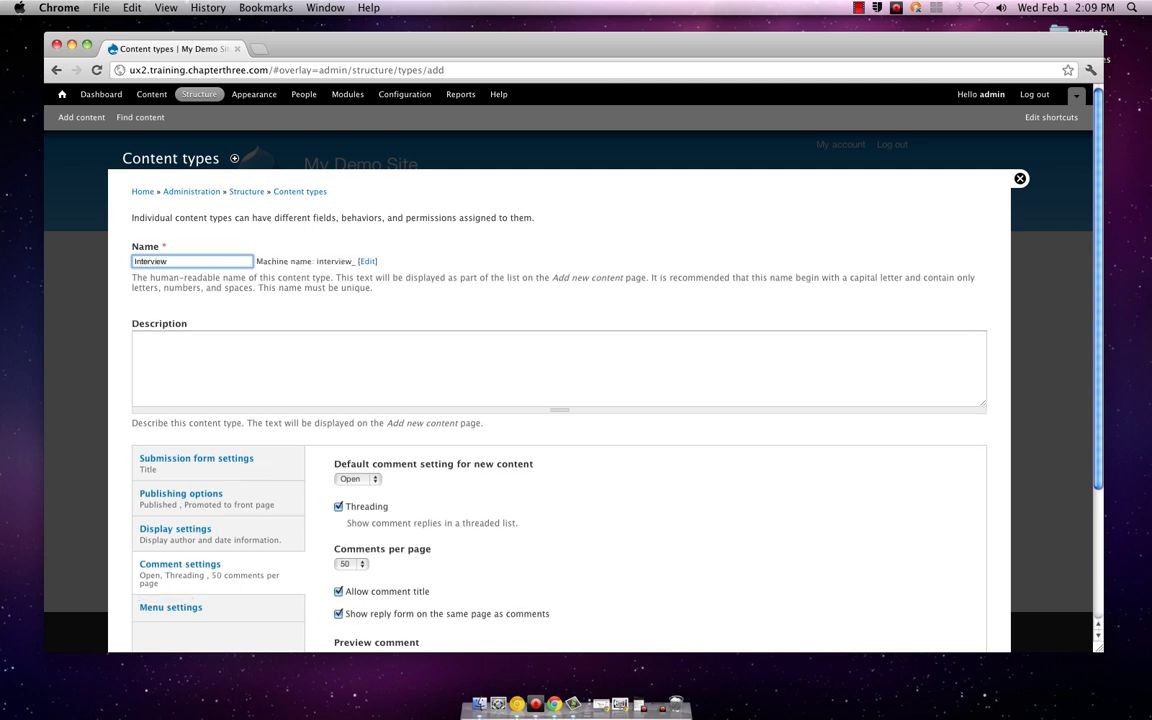
{"action": "type", "text": "Questions"}
{"action": "key", "text": "Tab"}
{"action": "key", "text": "Tab"}
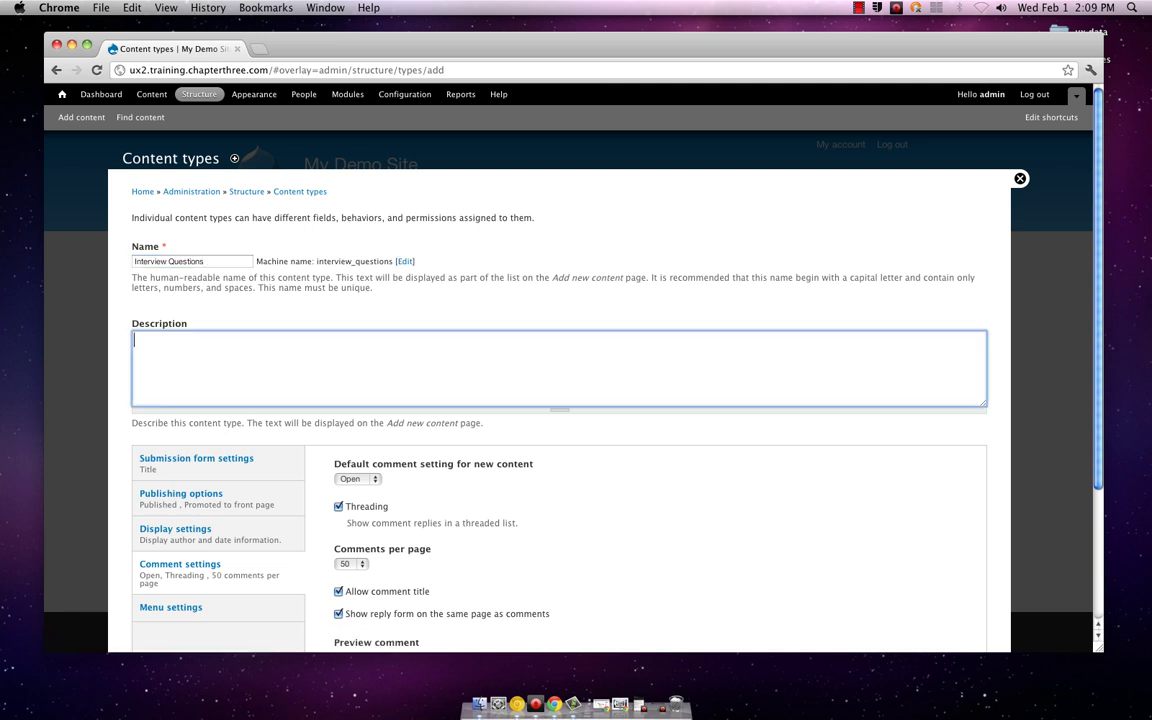
{"action": "type", "text": "S"}
{"action": "key", "text": "BackSpace"}
{"action": "type", "text": "This"}
{"action": "key", "text": "BackSpace"}
{"action": "key", "text": "BackSpace"}
{"action": "key", "text": "BackSpace"}
{"action": "key", "text": "BackSpace"}
{"action": "type", "text": "Sample intevi"}
{"action": "key", "text": "BackSpace"}
{"action": "key", "text": "BackSpace"}
{"action": "type", "text": "rview questions"}
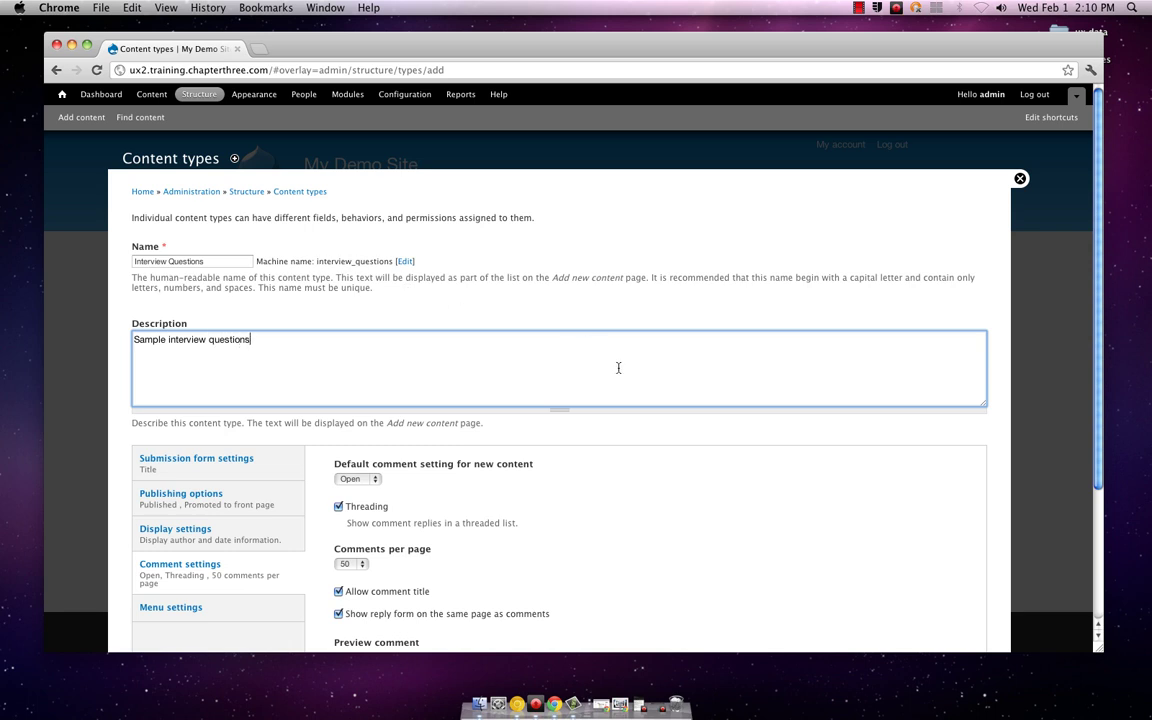
{"action": "scroll", "coordinate": [617, 368], "scroll_direction": "down", "scroll_amount": 3}
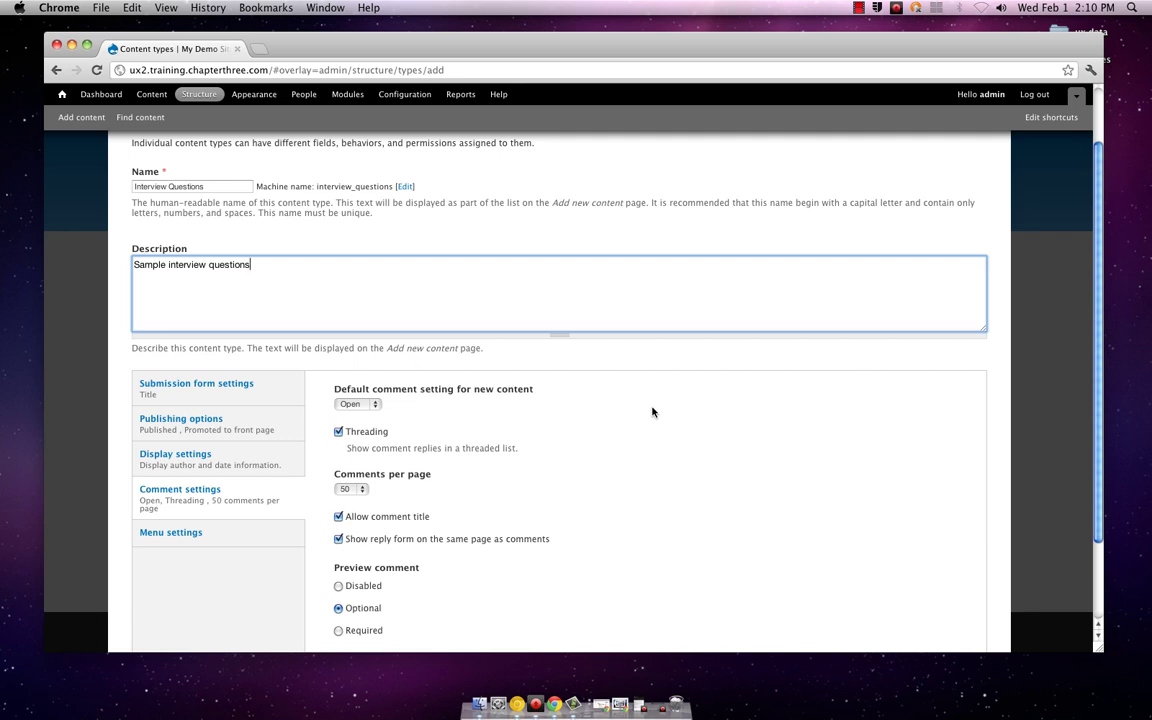
{"action": "scroll", "coordinate": [590, 415], "scroll_direction": "down", "scroll_amount": 4}
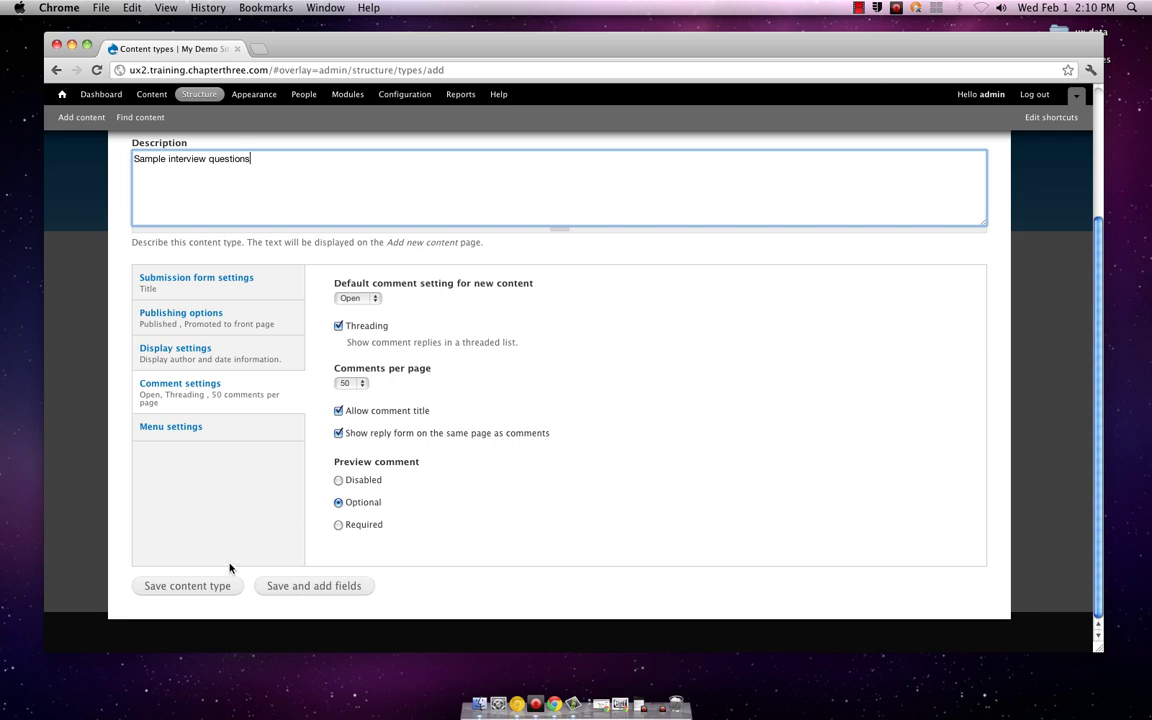
Step: Save the Interview Questions content type and close the content types overlay
{"action": "left_click", "coordinate": [218, 583]}
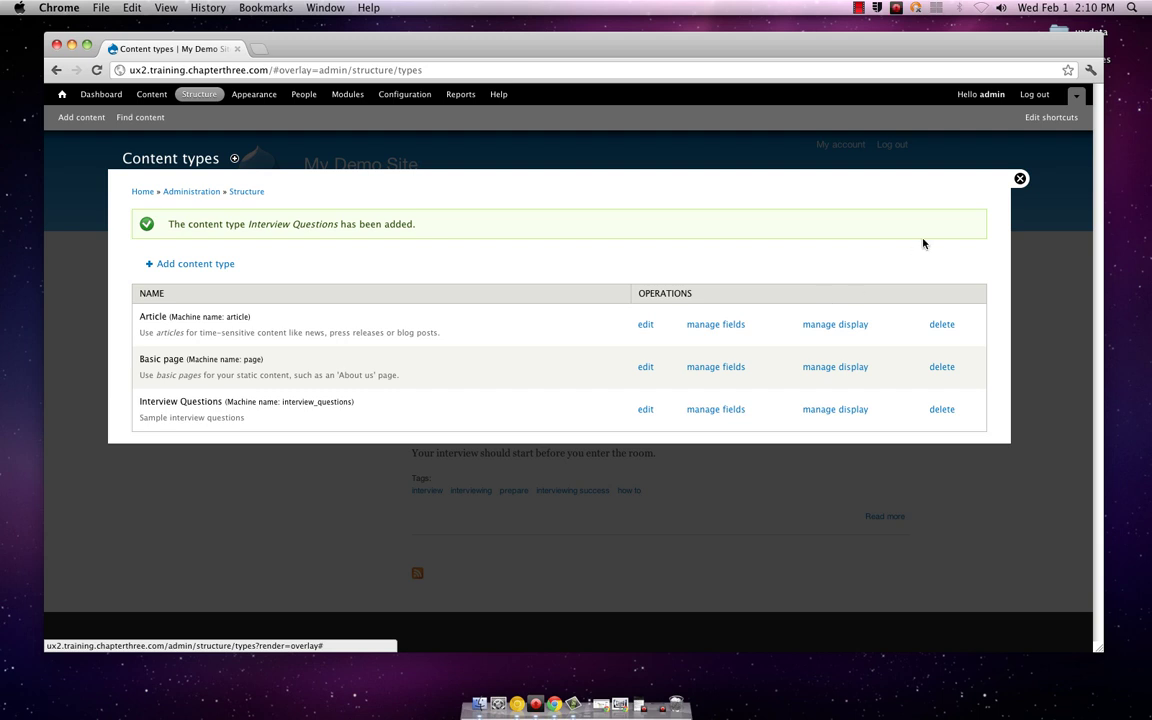
{"action": "left_click", "coordinate": [1021, 178]}
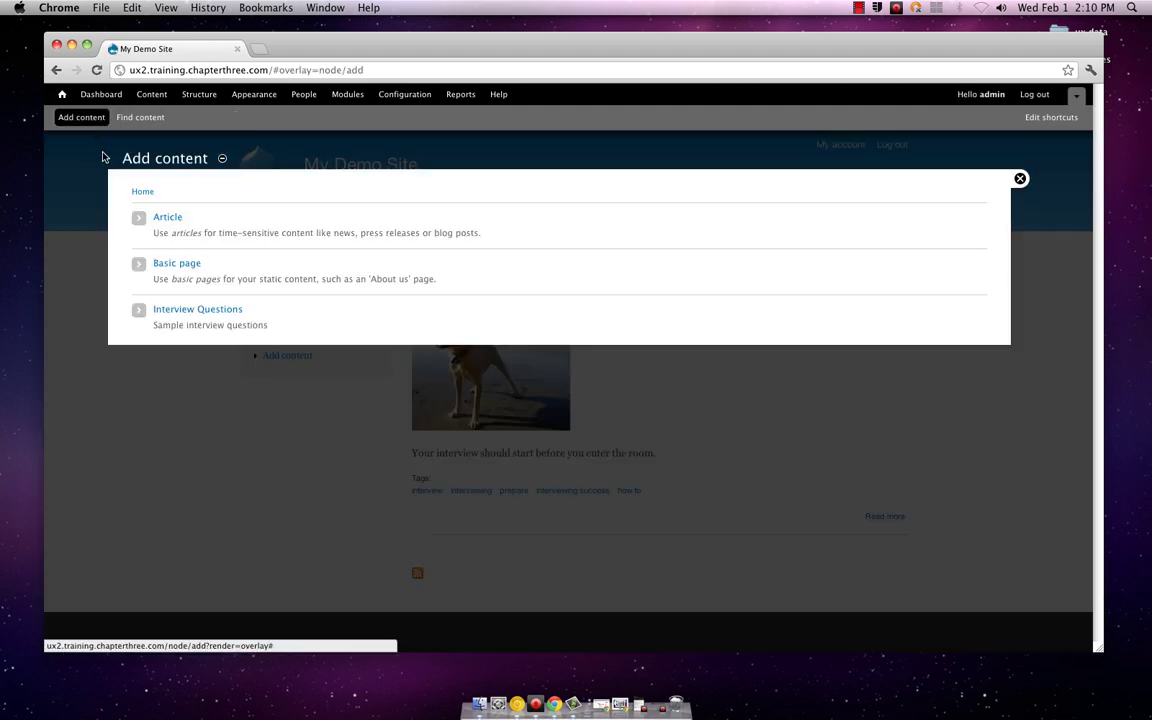
Step: Start a new Interview Questions item titled 'Sample Dog Walker Question'
{"action": "left_click", "coordinate": [197, 314]}
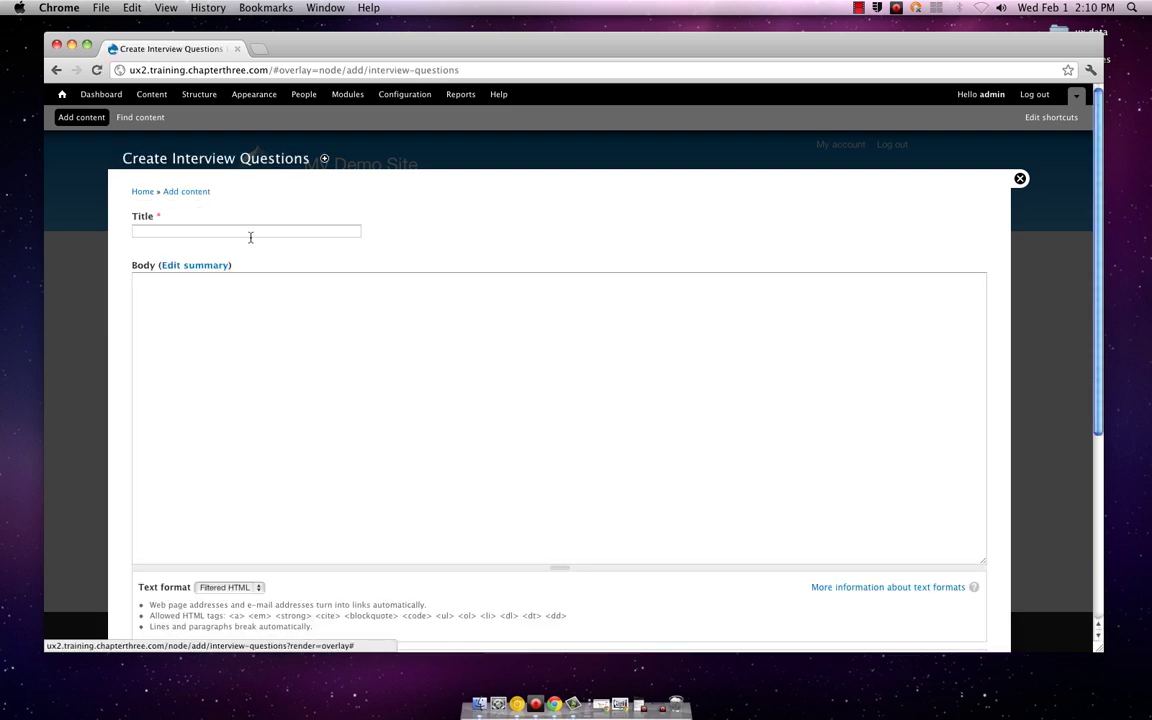
{"action": "left_click", "coordinate": [252, 233]}
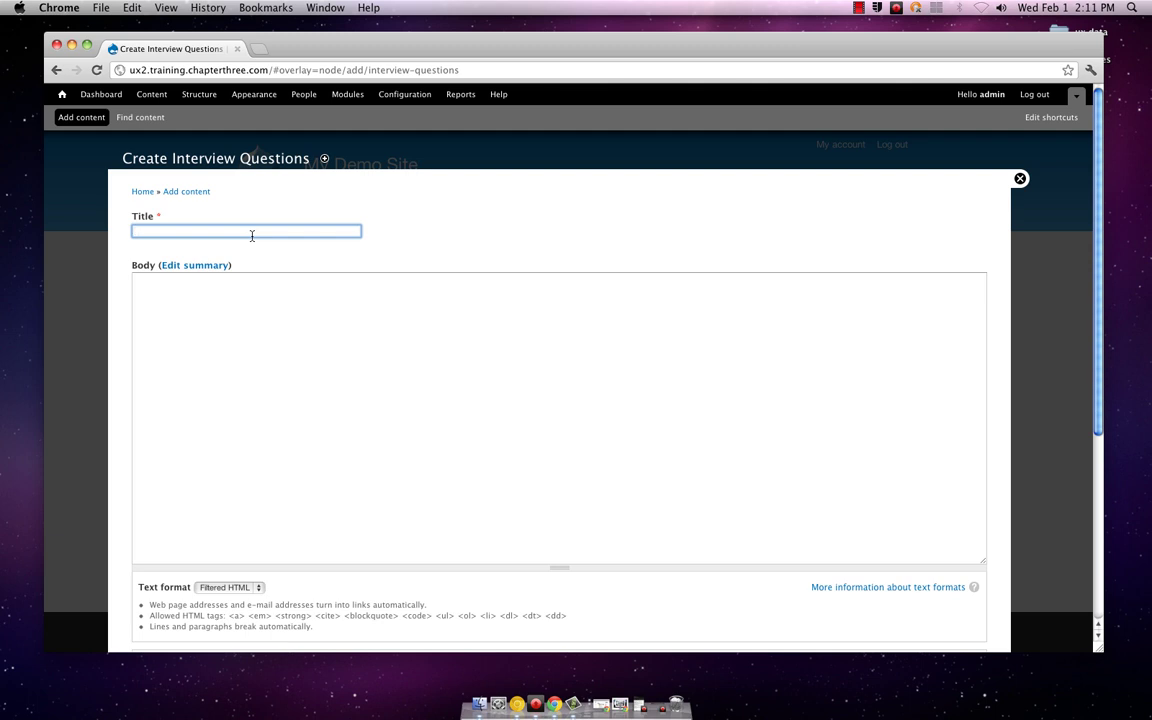
{"action": "type", "text": "Sample"}
{"action": "type", "text": "Dog Walker Question"}
Step: Write the body: walking two dogs when one attacks the other, 'How would you respond?'
{"action": "key", "text": "Tab"}
{"action": "key", "text": "Tab"}
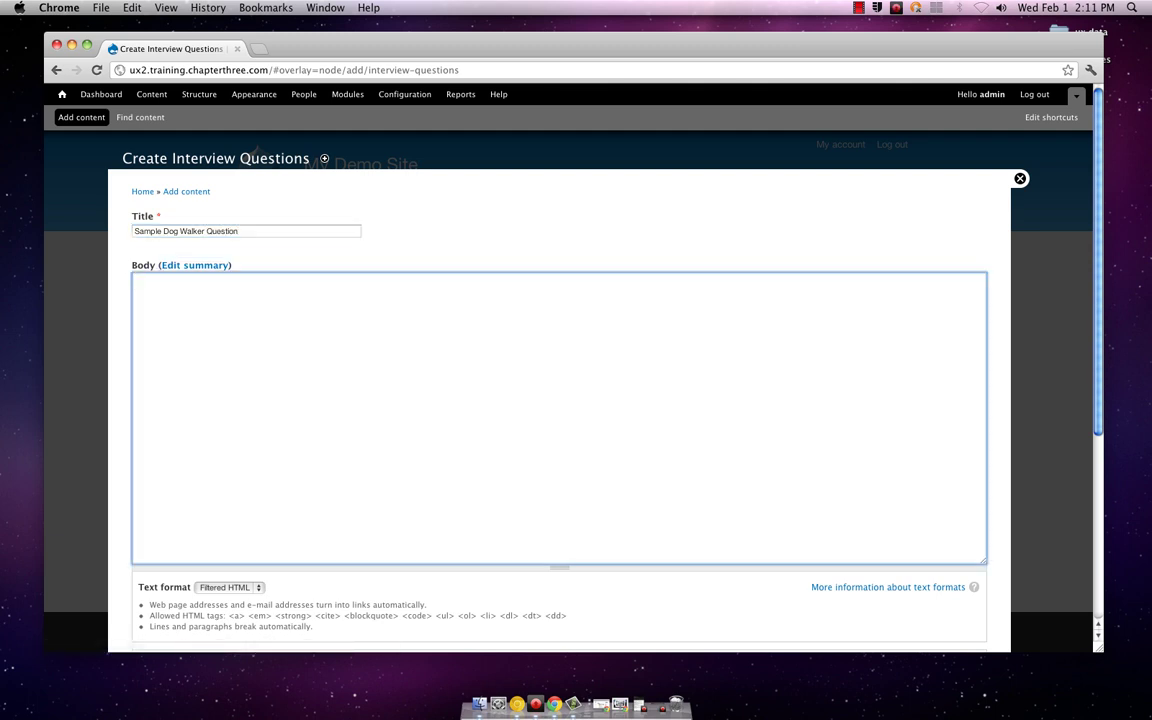
{"action": "scroll", "coordinate": [387, 326], "scroll_direction": "down", "scroll_amount": 1}
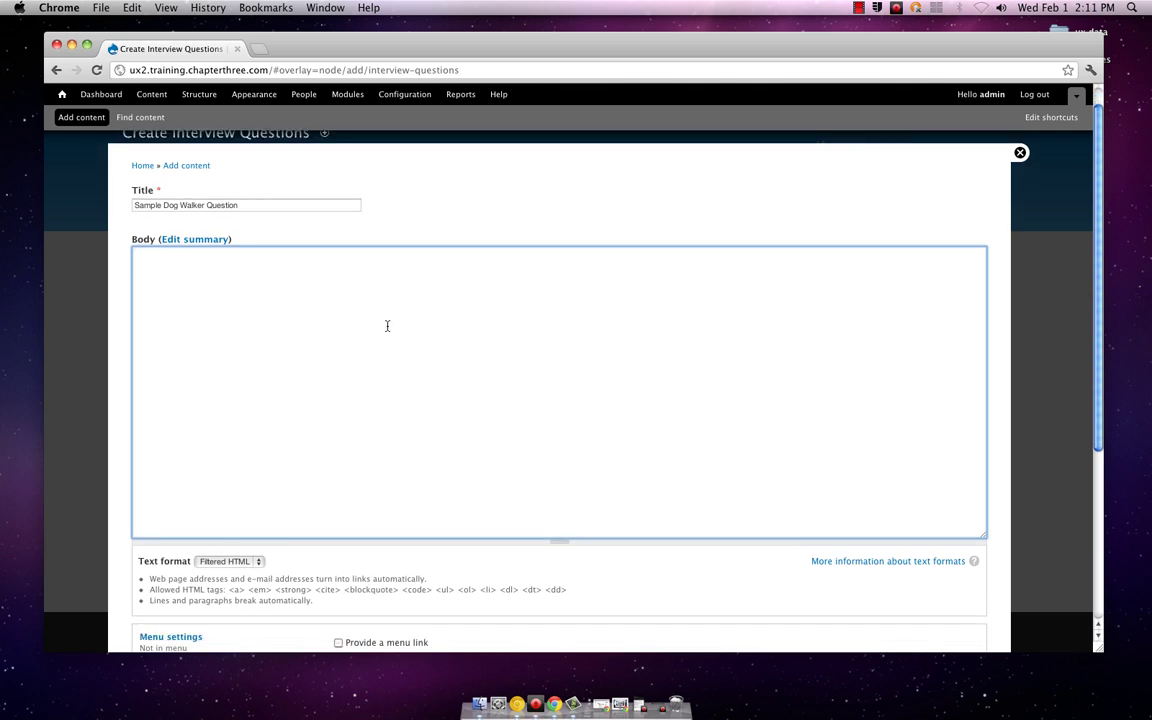
{"action": "type", "text": "Imagine you are walking two"}
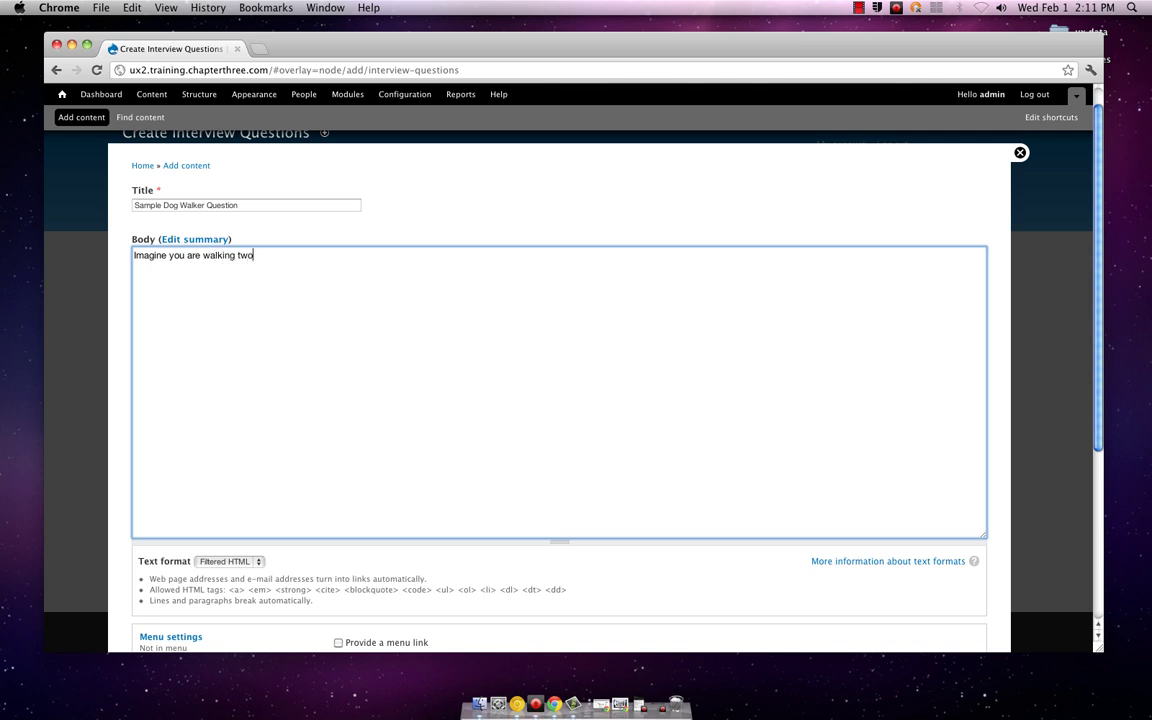
{"action": "type", "text": " dogs at the same time, and suddne"}
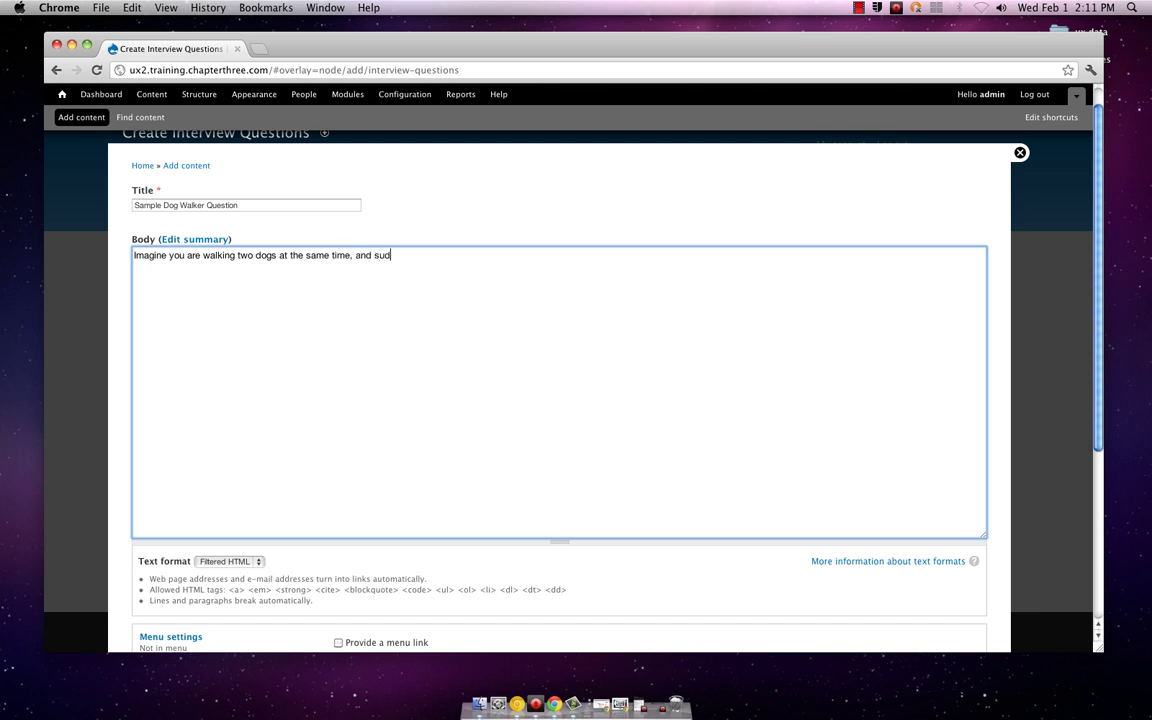
{"action": "key", "text": "BackSpace"}
{"action": "key", "text": "BackSpace"}
{"action": "type", "text": "enly onf"}
{"action": "key", "text": "BackSpace"}
{"action": "key", "text": "BackSpace"}
{"action": "type", "text": "e of the dog"}
{"action": "key", "text": "BackSpace"}
{"action": "type", "text": "gs attacks the"}
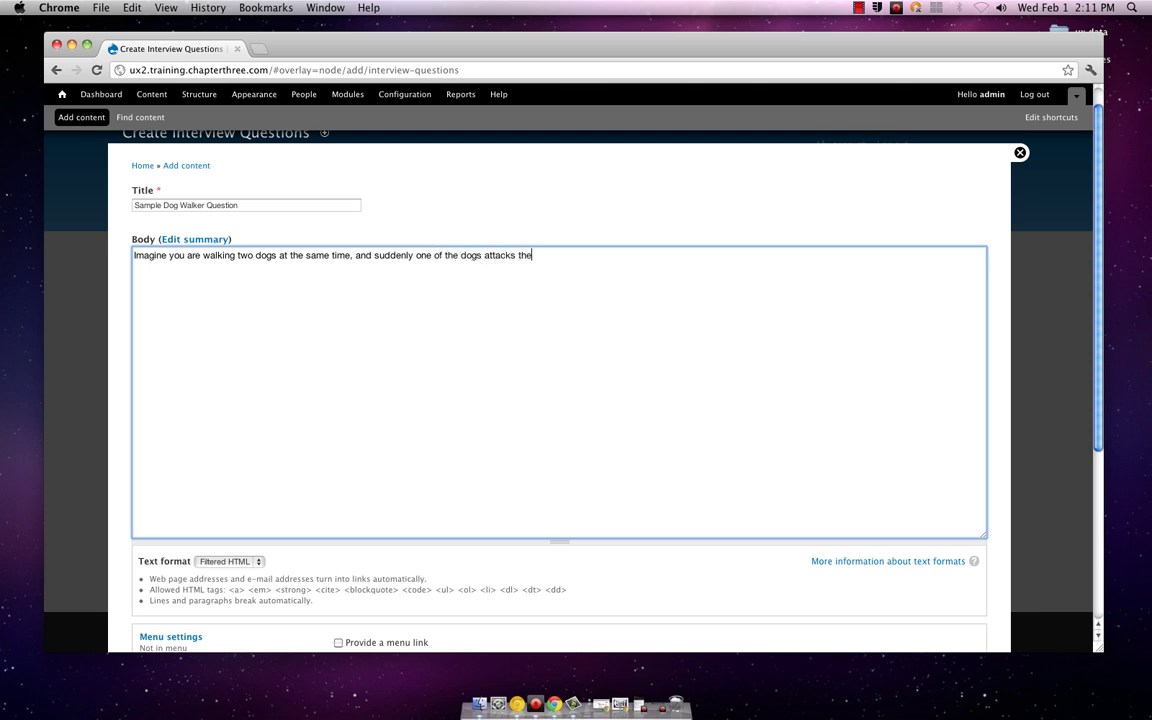
{"action": "type", "text": " other. How would you respone"}
{"action": "key", "text": "BackSpace"}
{"action": "type", "text": "d?"}
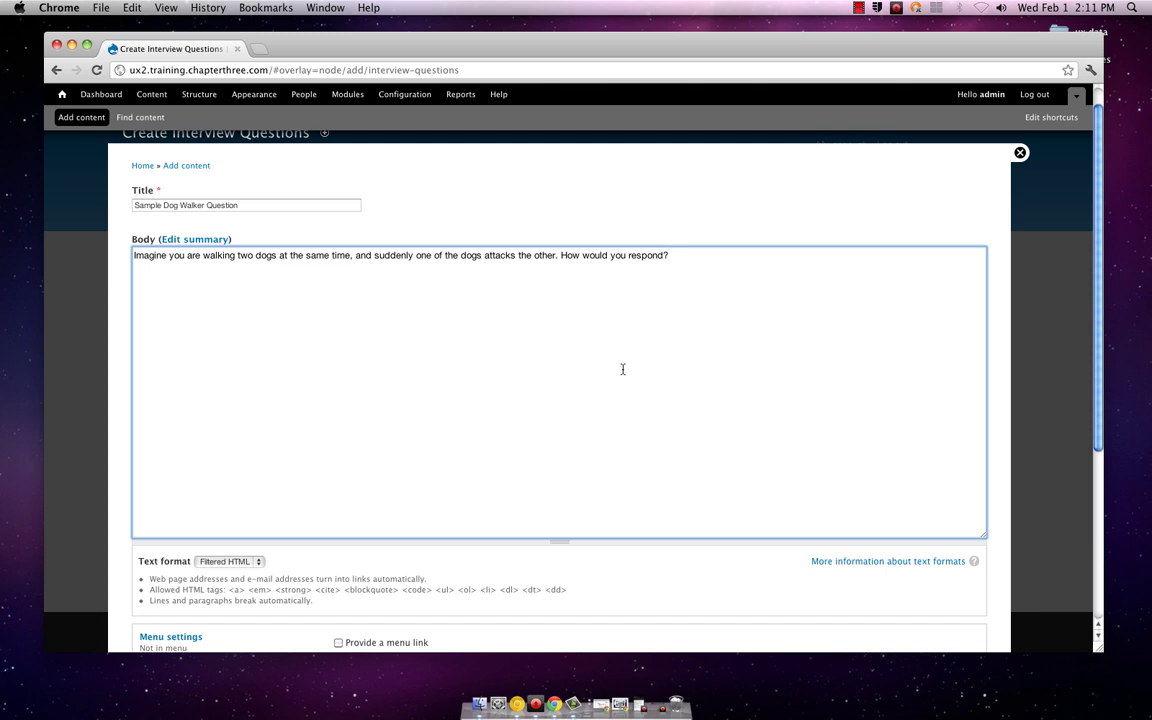
Step: Turn on Provide a menu link in the question's Menu settings
{"action": "scroll", "coordinate": [622, 370], "scroll_direction": "down", "scroll_amount": 2}
{"action": "scroll", "coordinate": [622, 369], "scroll_direction": "down", "scroll_amount": 2}
{"action": "scroll", "coordinate": [622, 369], "scroll_direction": "up", "scroll_amount": 3}
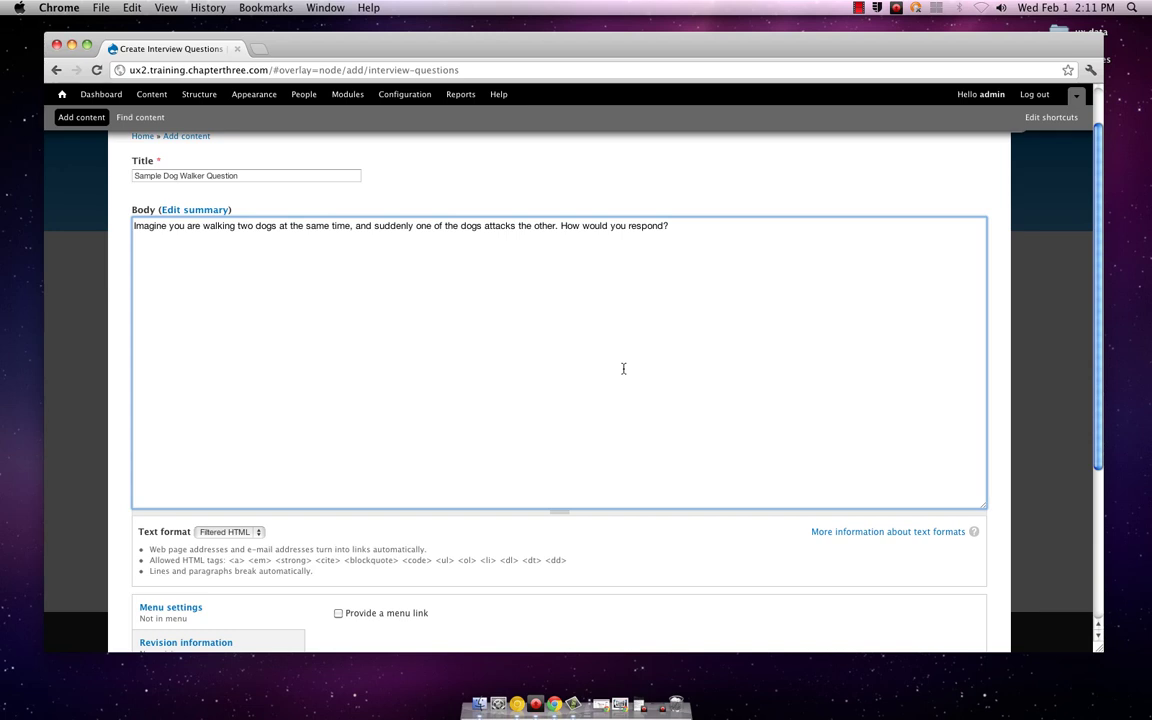
{"action": "scroll", "coordinate": [623, 369], "scroll_direction": "down", "scroll_amount": 1}
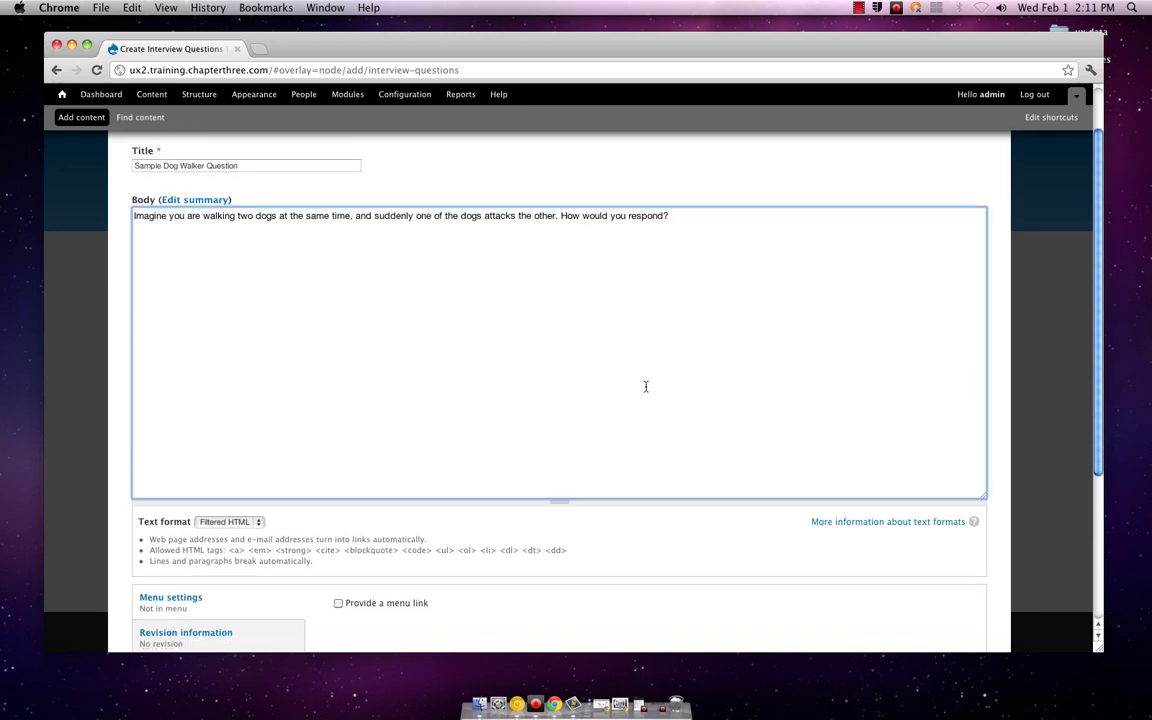
{"action": "scroll", "coordinate": [645, 402], "scroll_direction": "down", "scroll_amount": 2}
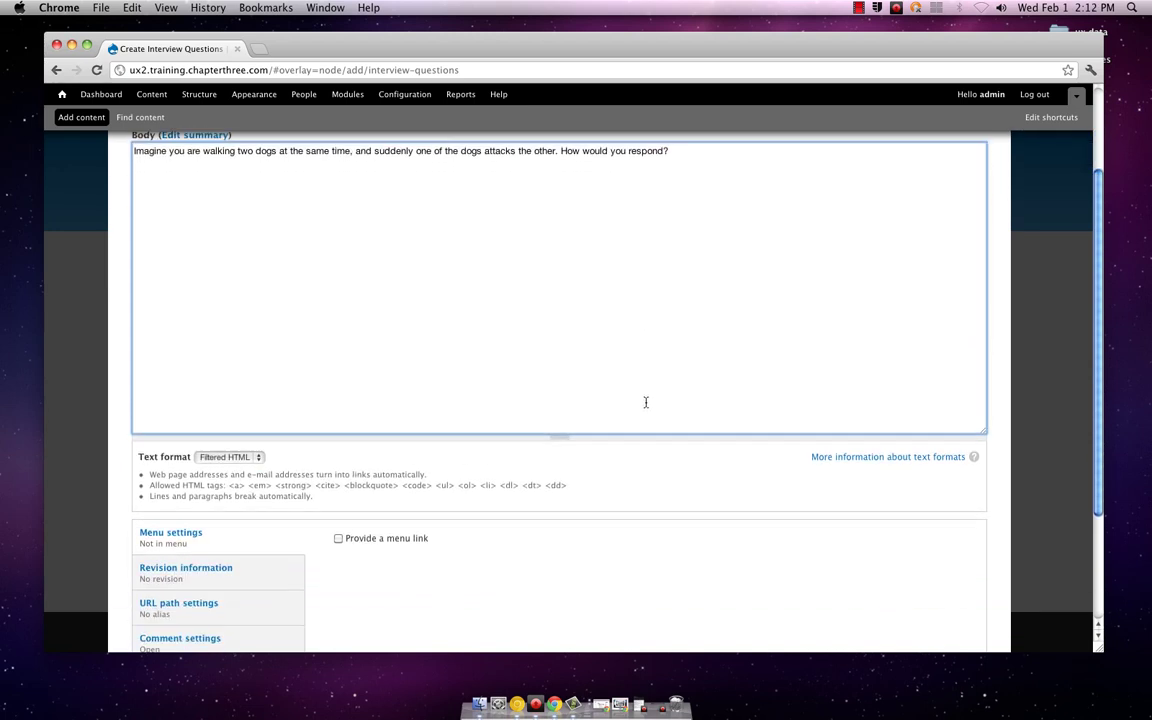
{"action": "scroll", "coordinate": [645, 402], "scroll_direction": "down", "scroll_amount": 2}
{"action": "scroll", "coordinate": [645, 404], "scroll_direction": "down", "scroll_amount": 1}
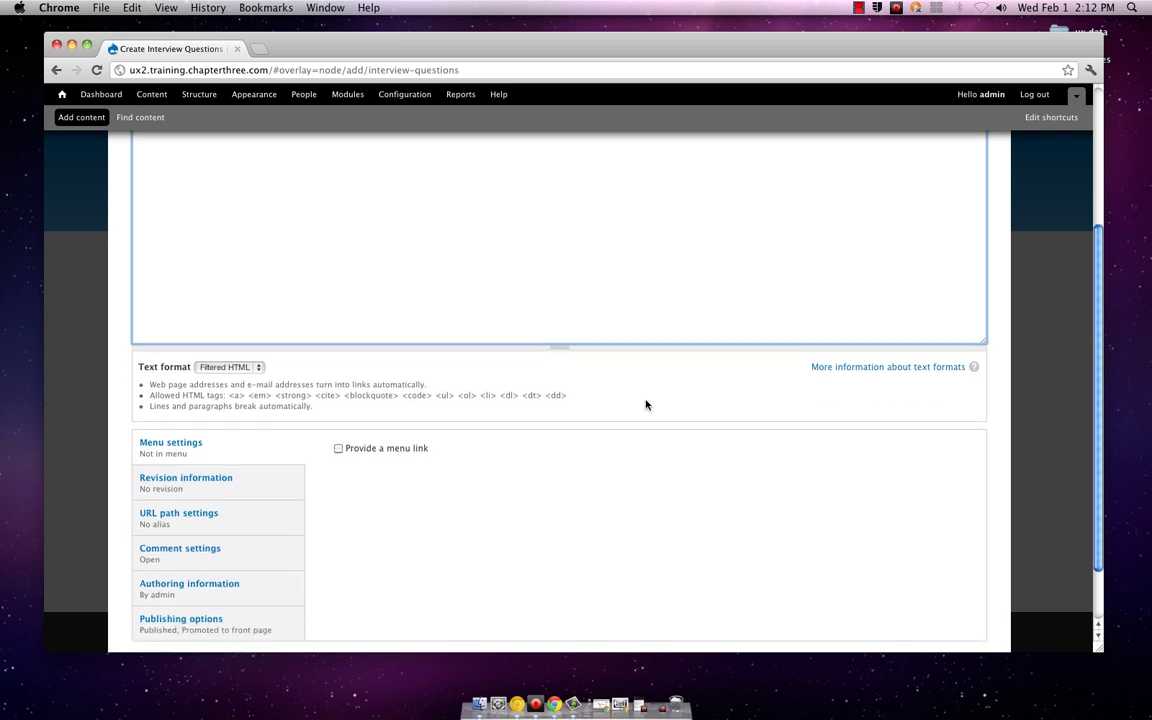
{"action": "scroll", "coordinate": [645, 404], "scroll_direction": "down", "scroll_amount": 2}
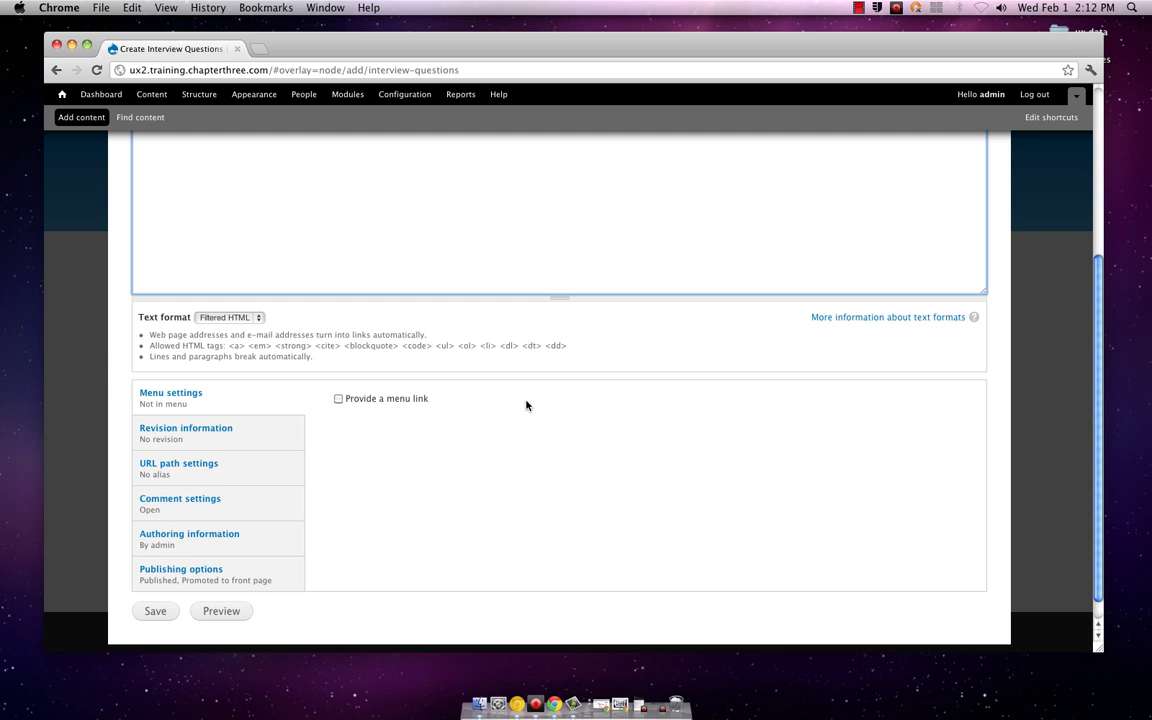
{"action": "scroll", "coordinate": [526, 405], "scroll_direction": "up", "scroll_amount": 1}
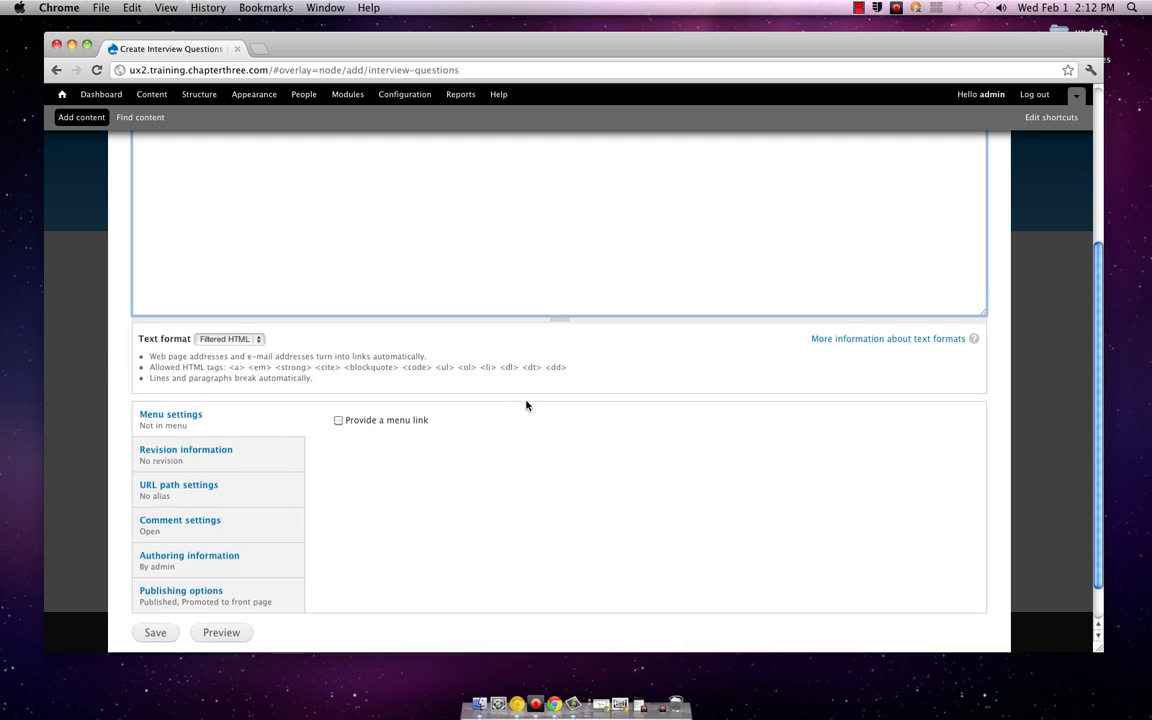
{"action": "scroll", "coordinate": [526, 405], "scroll_direction": "up", "scroll_amount": 6}
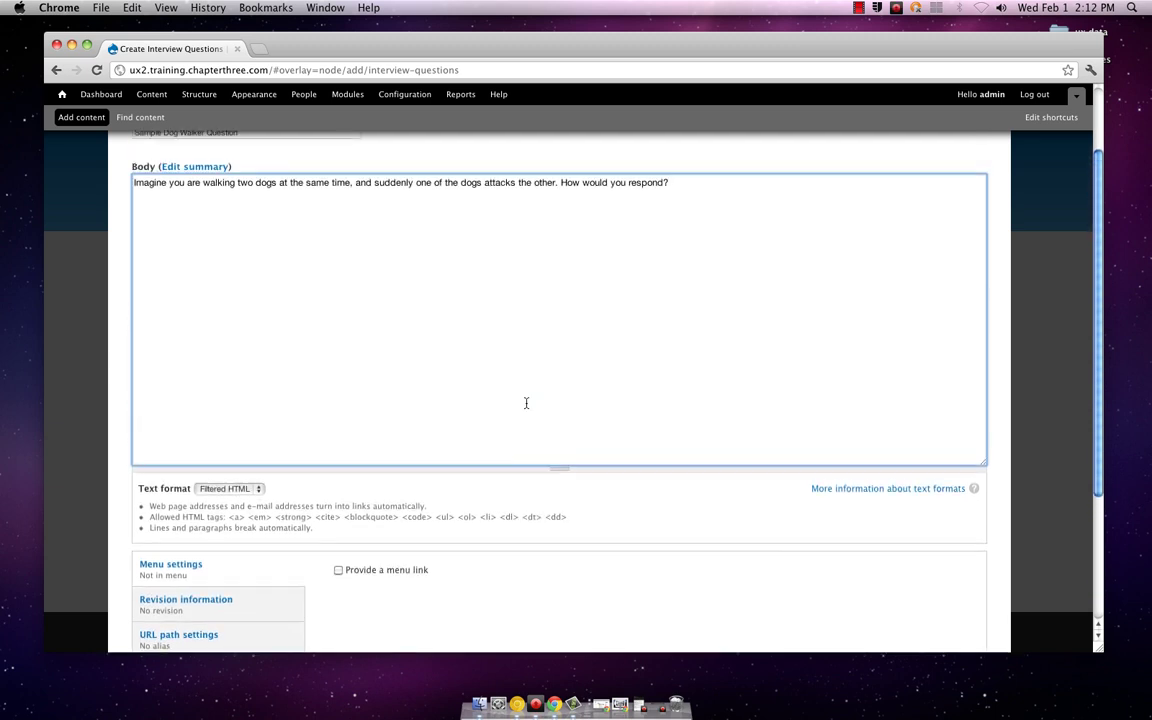
{"action": "scroll", "coordinate": [526, 403], "scroll_direction": "up", "scroll_amount": 2}
{"action": "scroll", "coordinate": [526, 403], "scroll_direction": "down", "scroll_amount": 4}
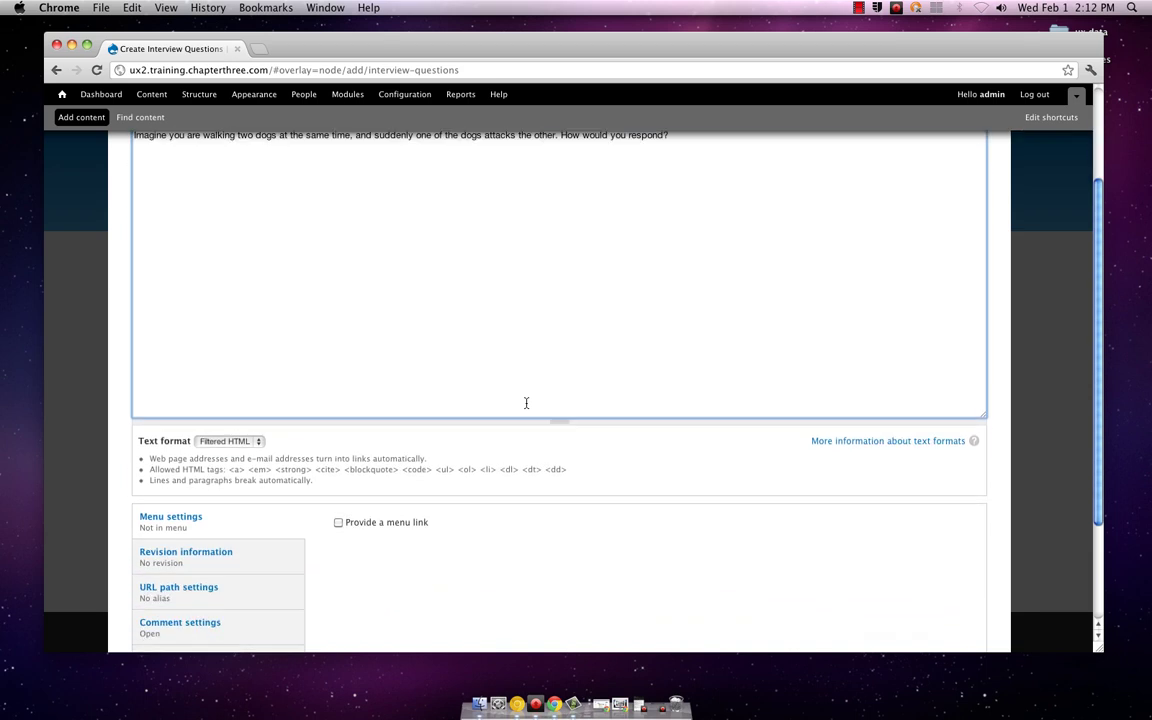
{"action": "scroll", "coordinate": [526, 403], "scroll_direction": "down", "scroll_amount": 4}
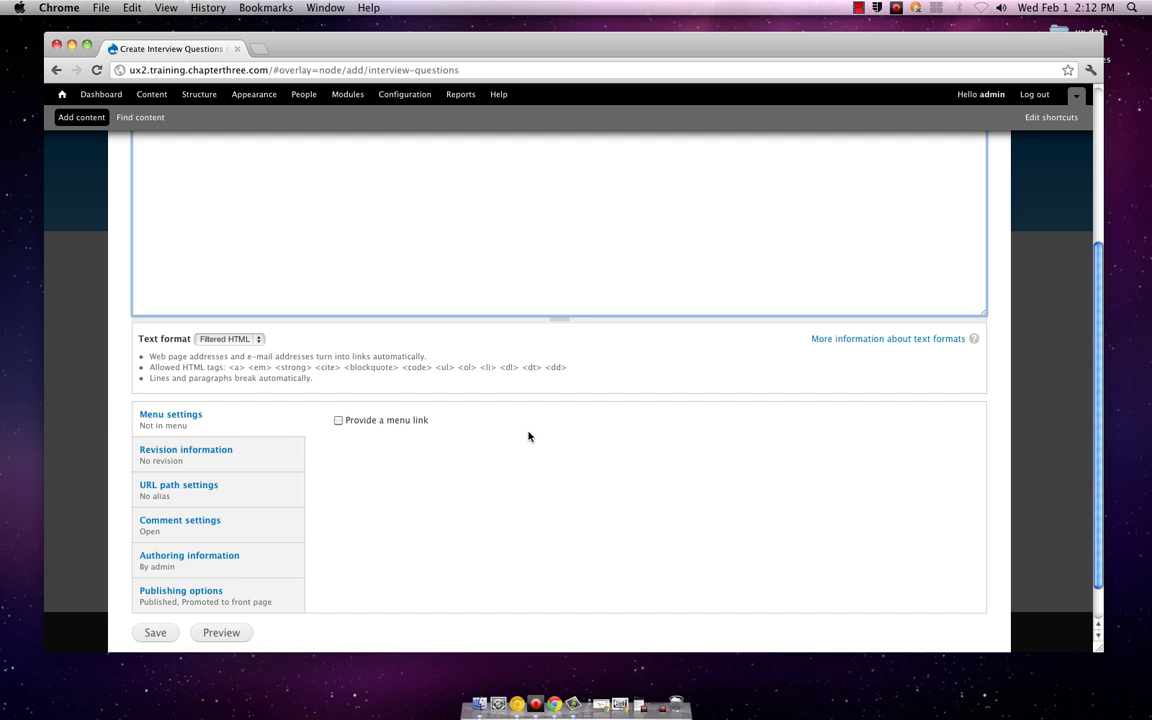
{"action": "left_click", "coordinate": [338, 421]}
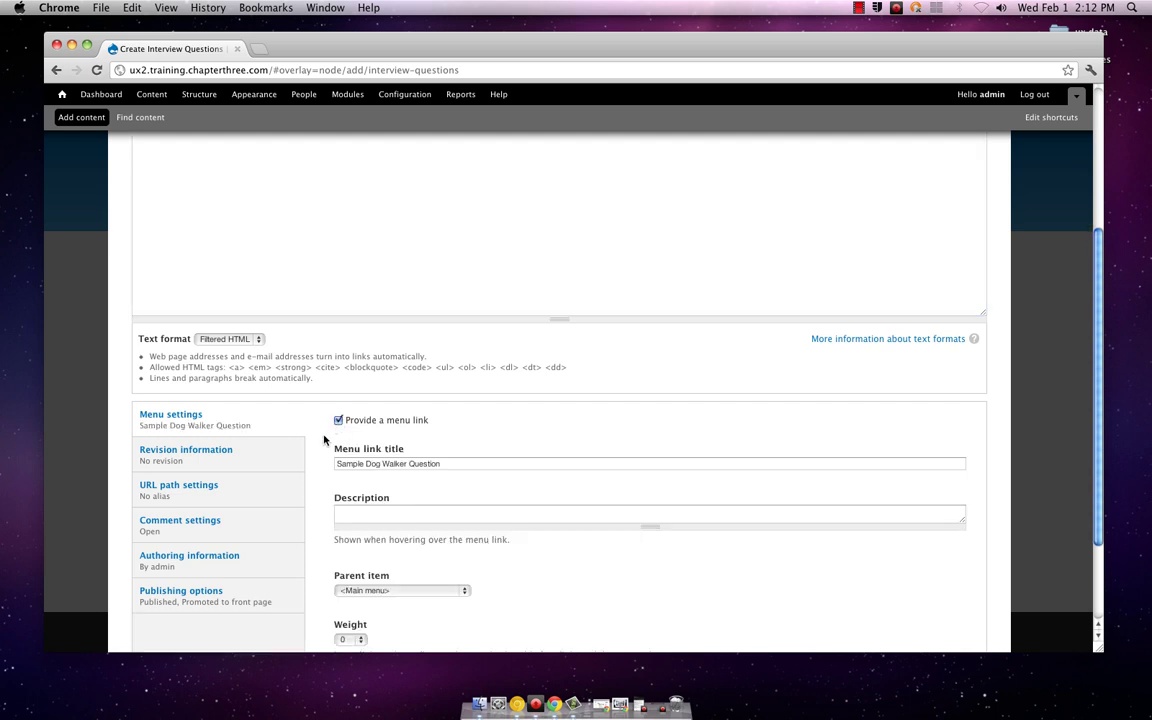
Step: Set the menu link's parent item to -- Home and save the question
{"action": "scroll", "coordinate": [334, 437], "scroll_direction": "down", "scroll_amount": 2}
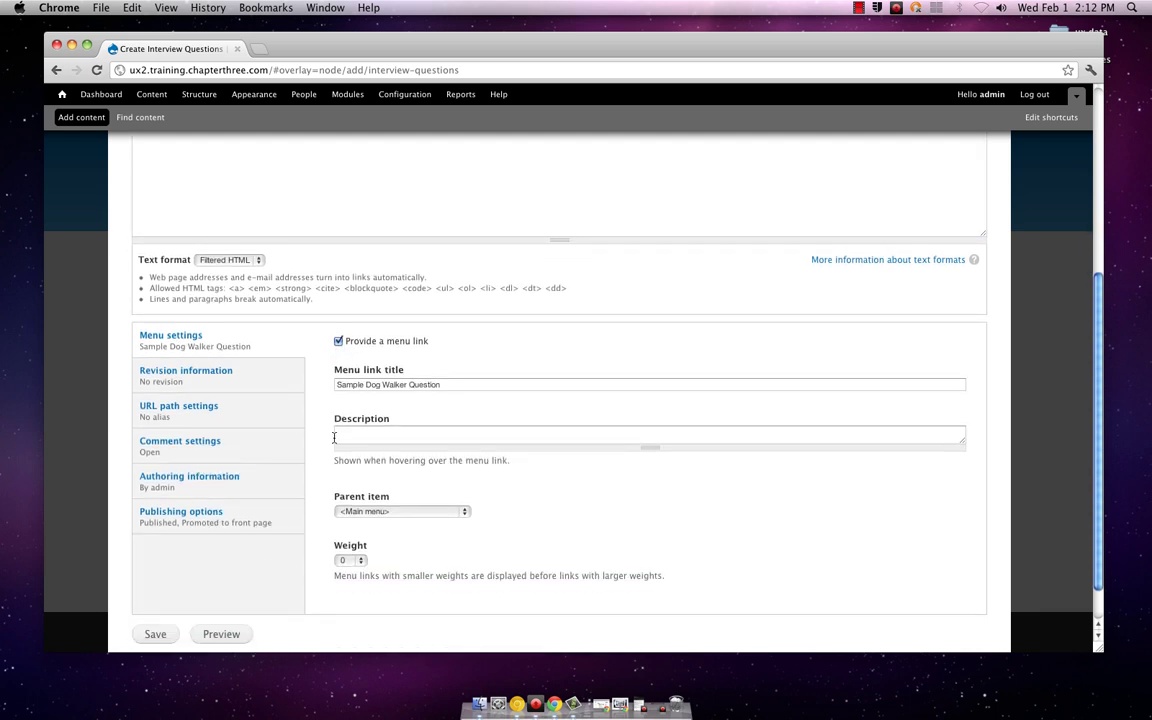
{"action": "left_click", "coordinate": [466, 511]}
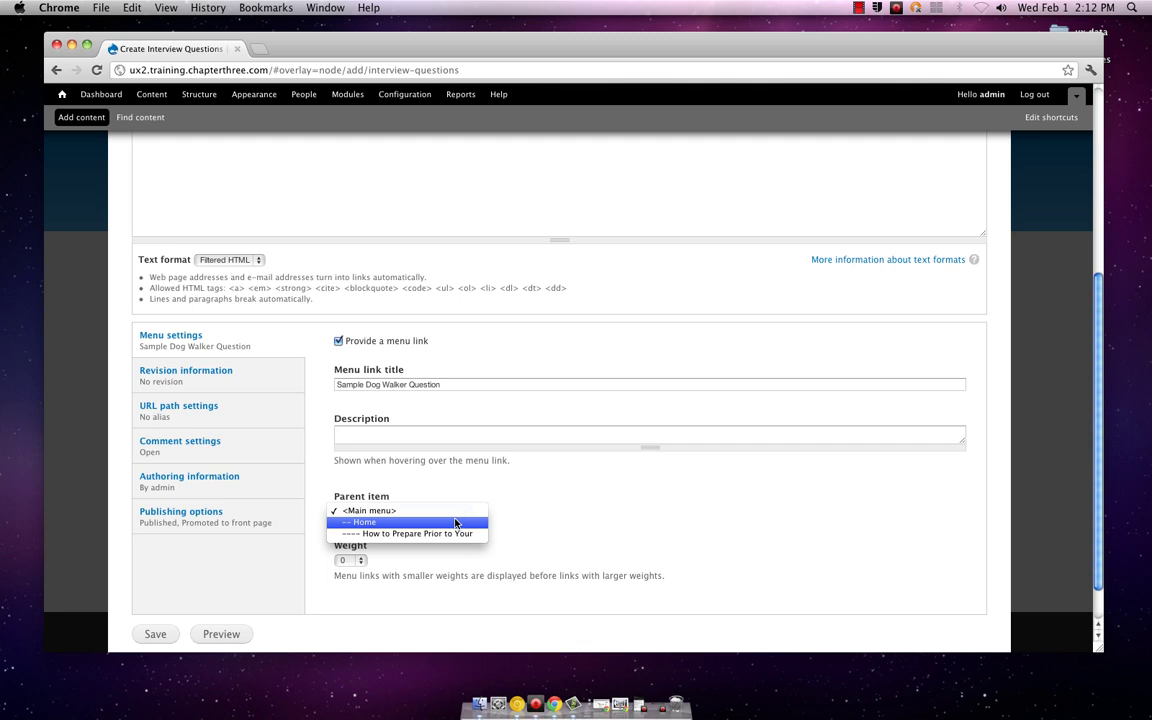
{"action": "left_click", "coordinate": [455, 522]}
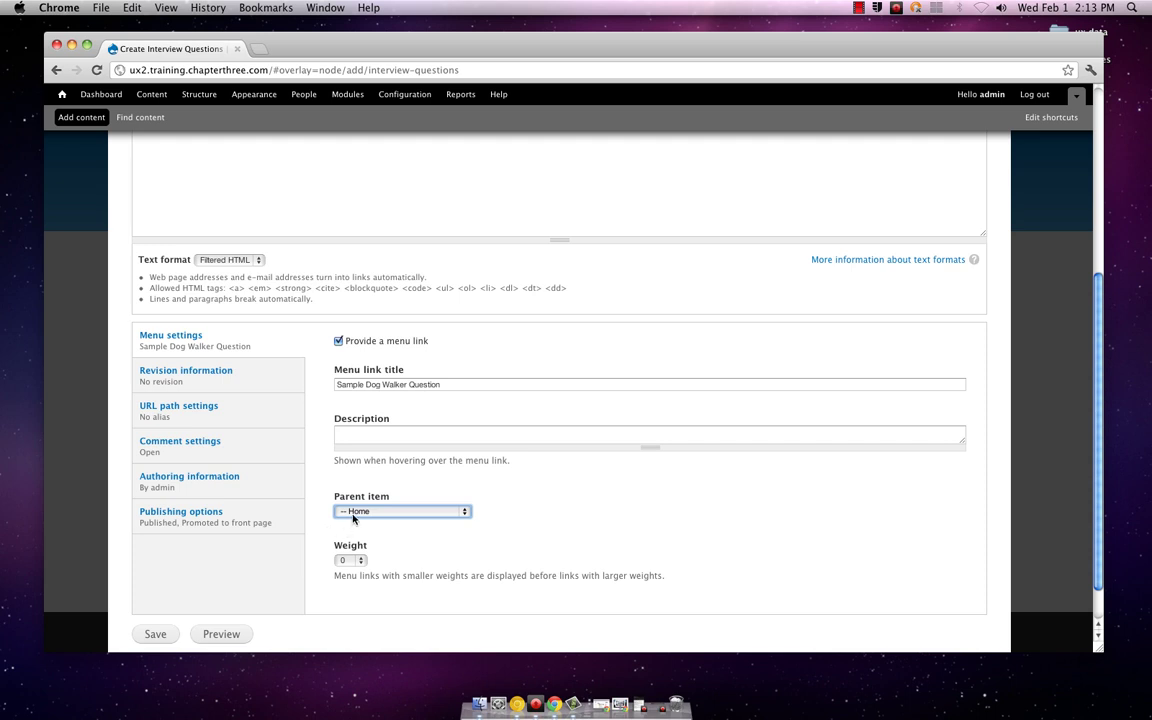
{"action": "left_click", "coordinate": [150, 634]}
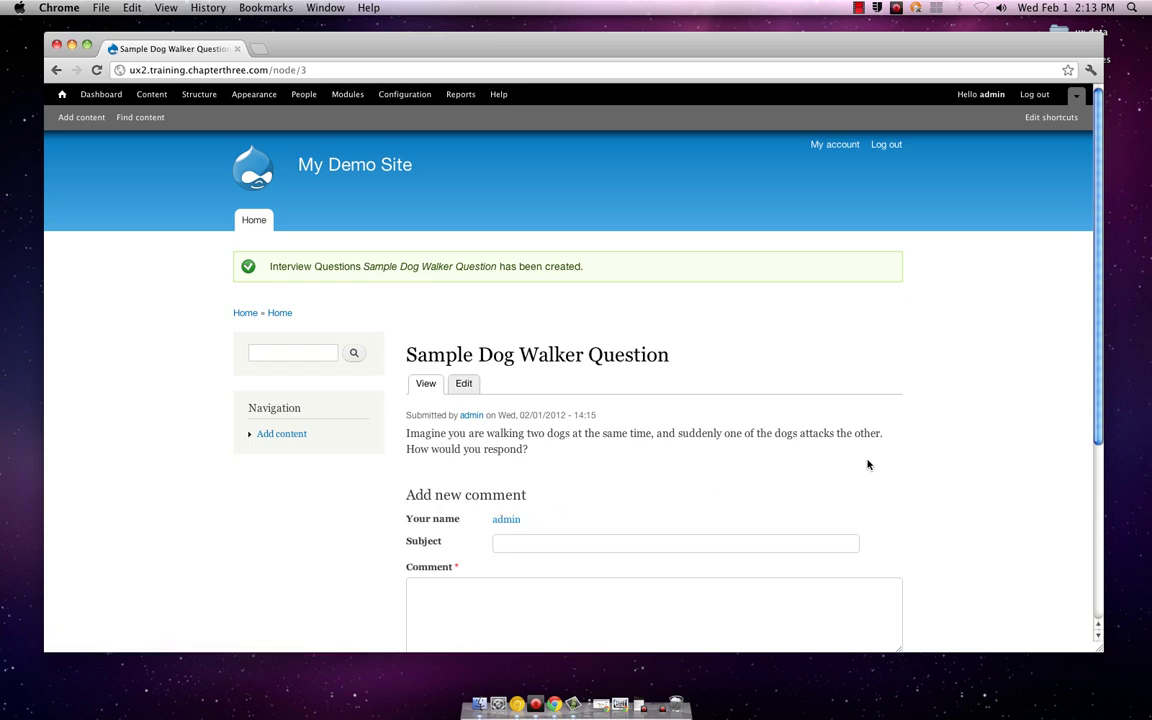
{"action": "scroll", "coordinate": [873, 465], "scroll_direction": "down", "scroll_amount": 3}
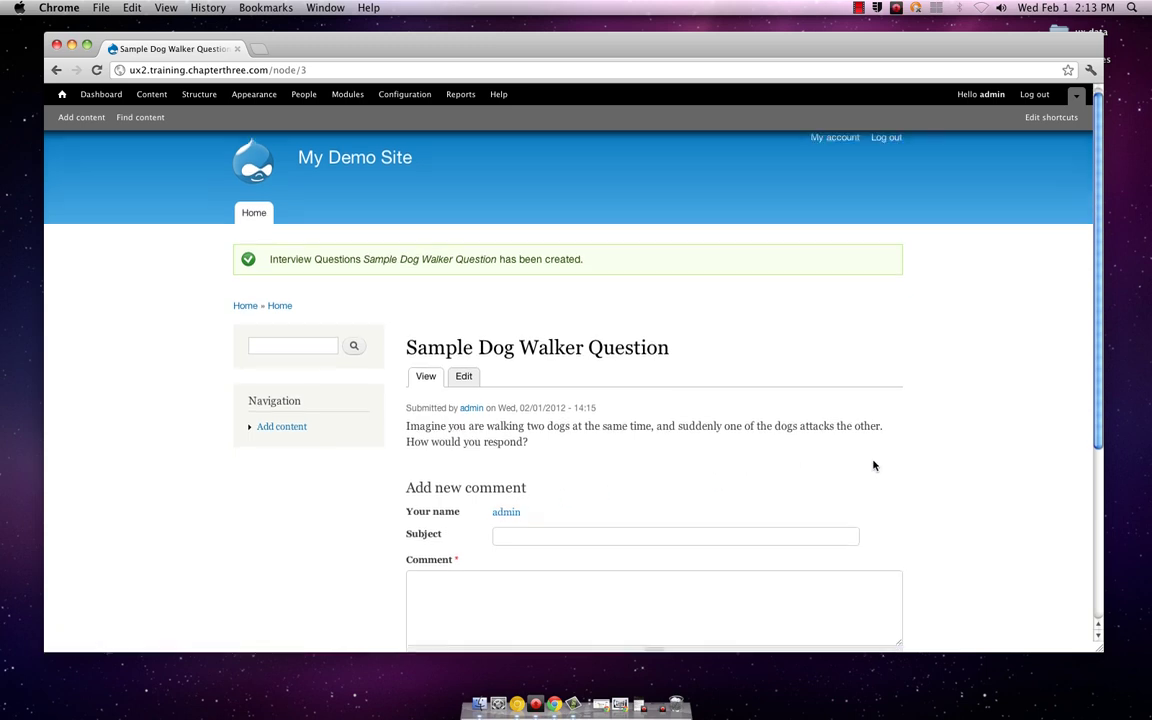
{"action": "scroll", "coordinate": [873, 465], "scroll_direction": "down", "scroll_amount": 3}
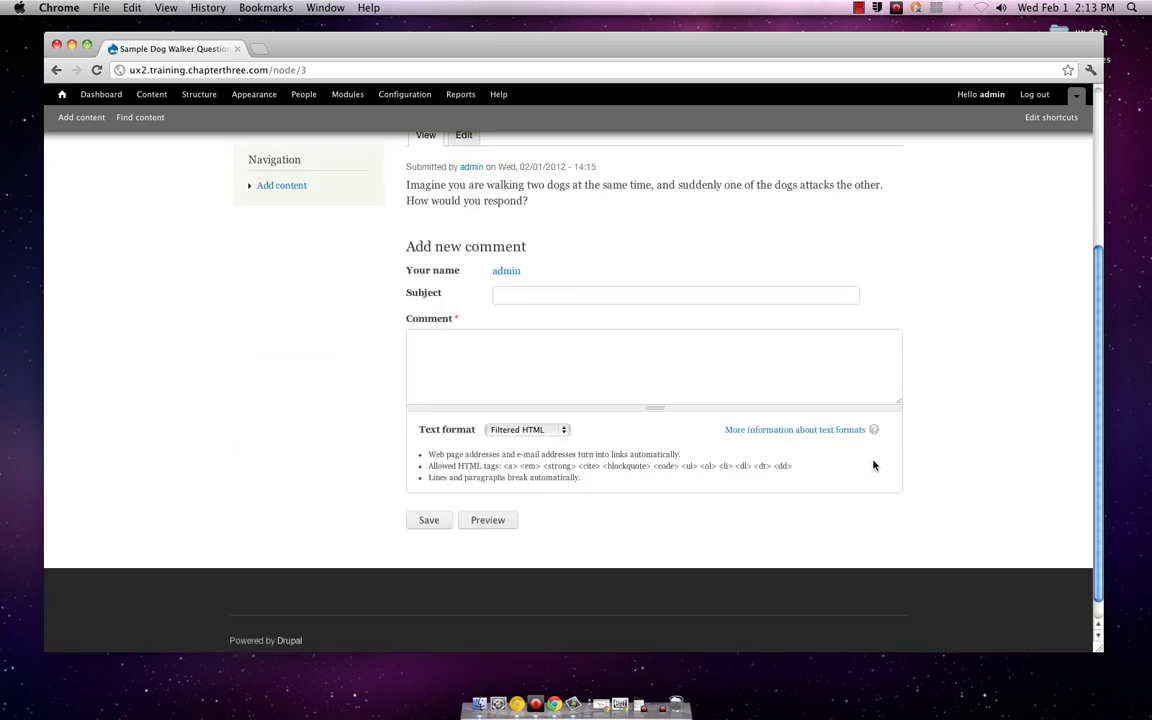
{"action": "scroll", "coordinate": [873, 465], "scroll_direction": "up", "scroll_amount": 5}
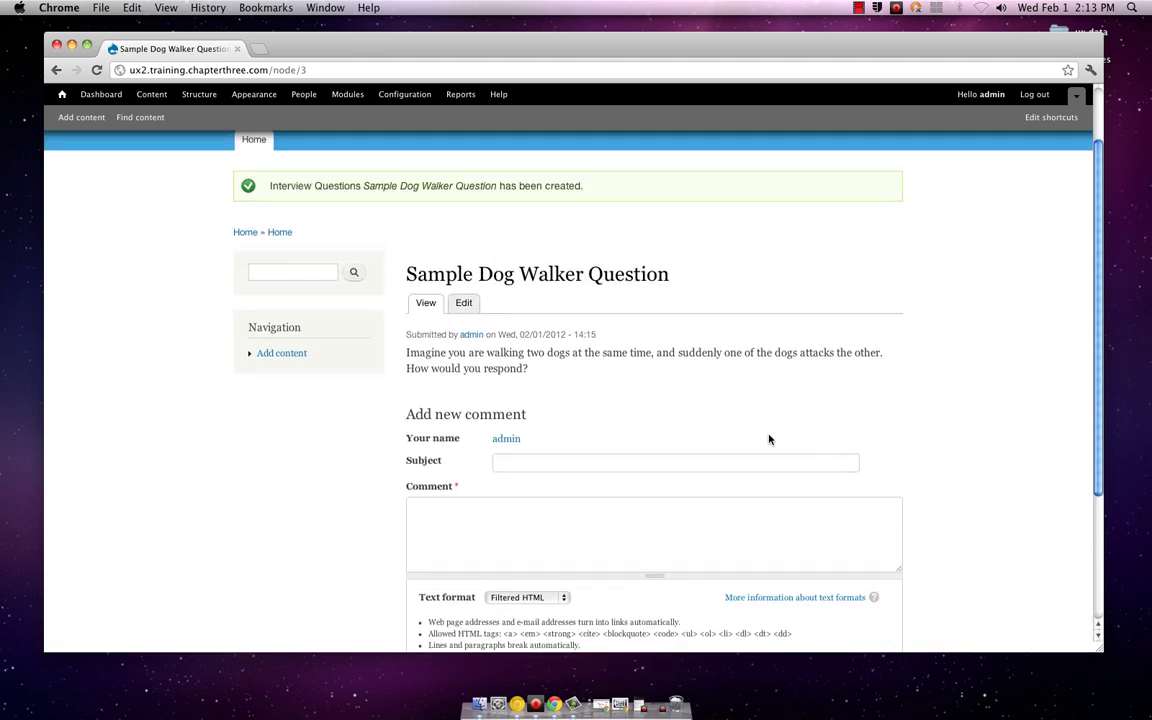
{"action": "scroll", "coordinate": [725, 415], "scroll_direction": "up", "scroll_amount": 2}
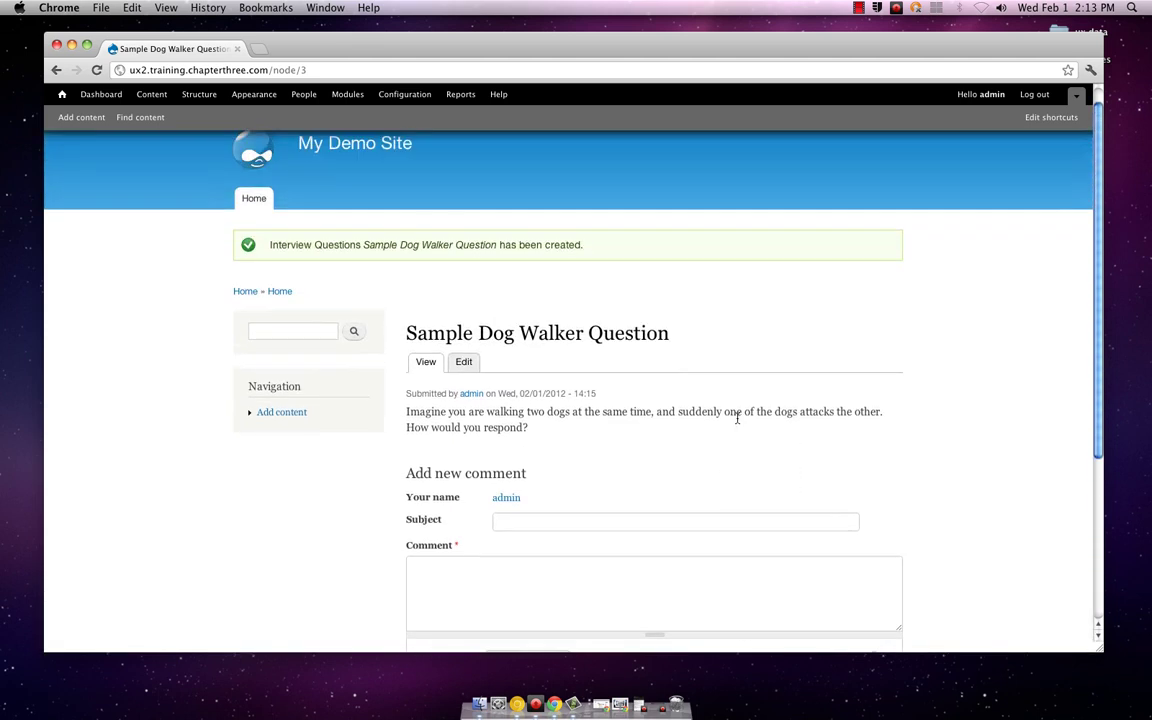
{"action": "scroll", "coordinate": [737, 418], "scroll_direction": "up", "scroll_amount": 1}
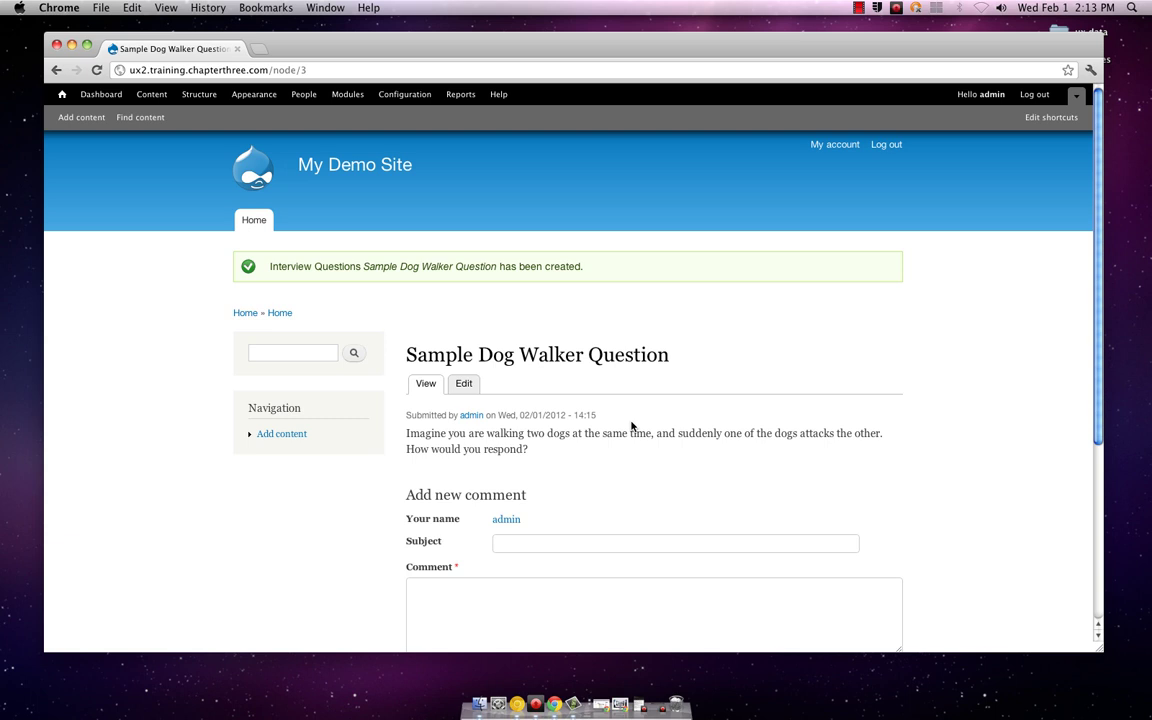
{"action": "scroll", "coordinate": [631, 426], "scroll_direction": "down", "scroll_amount": 3}
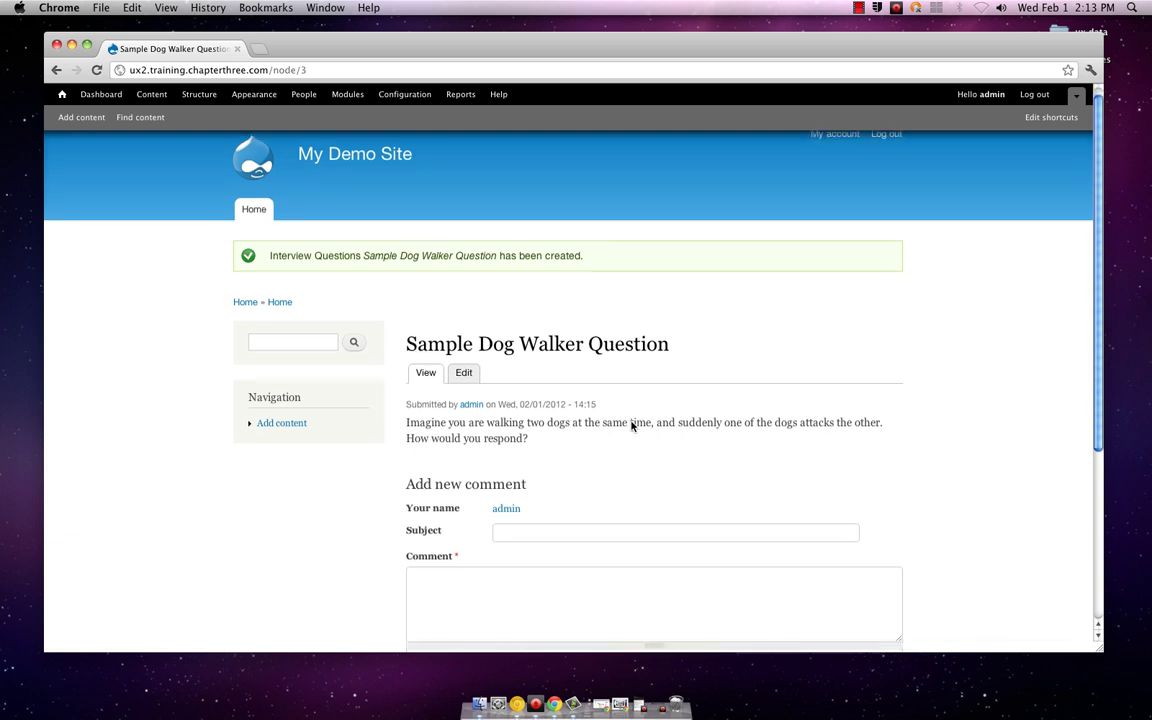
{"action": "scroll", "coordinate": [631, 426], "scroll_direction": "down", "scroll_amount": 3}
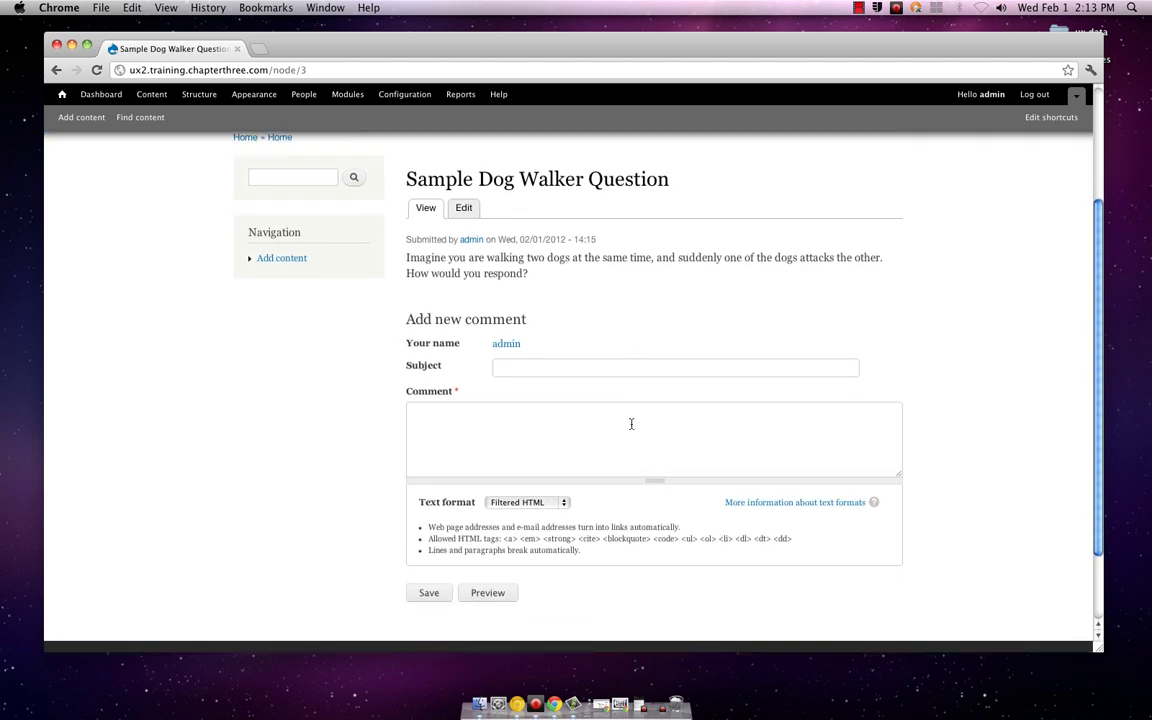
{"action": "scroll", "coordinate": [631, 424], "scroll_direction": "up", "scroll_amount": 2}
{"action": "scroll", "coordinate": [631, 424], "scroll_direction": "up", "scroll_amount": 1}
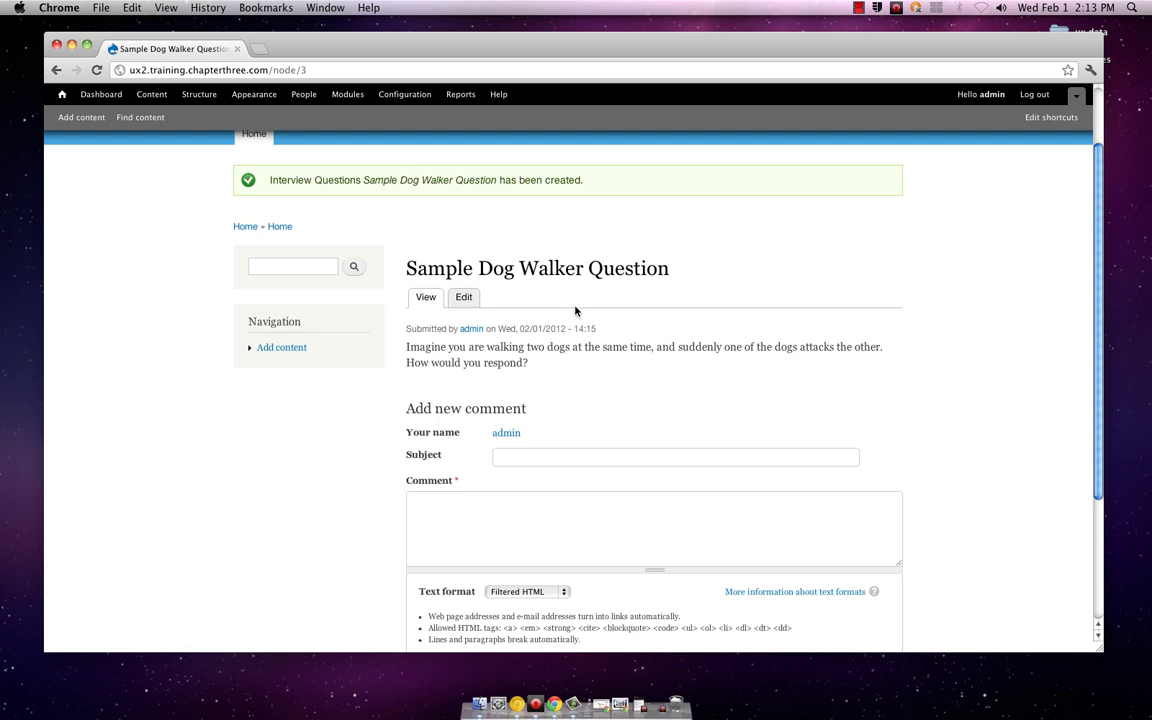
{"action": "scroll", "coordinate": [609, 332], "scroll_direction": "down", "scroll_amount": 5}
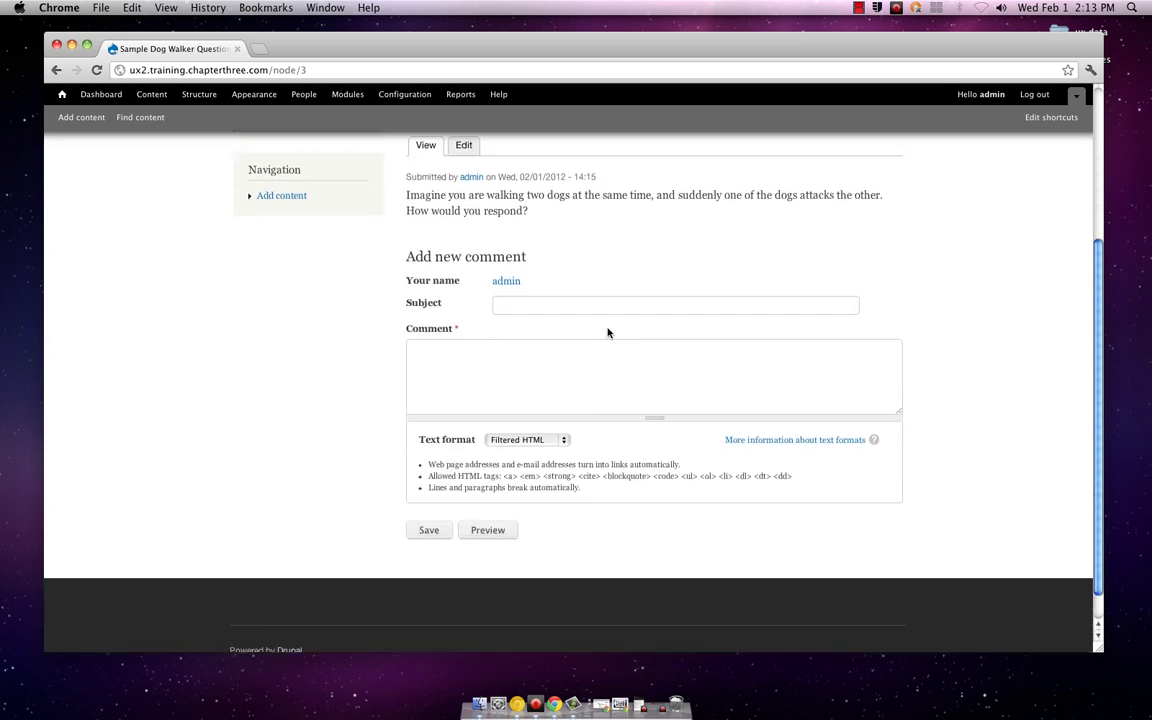
{"action": "scroll", "coordinate": [607, 332], "scroll_direction": "up", "scroll_amount": 3}
{"action": "scroll", "coordinate": [607, 332], "scroll_direction": "up", "scroll_amount": 1}
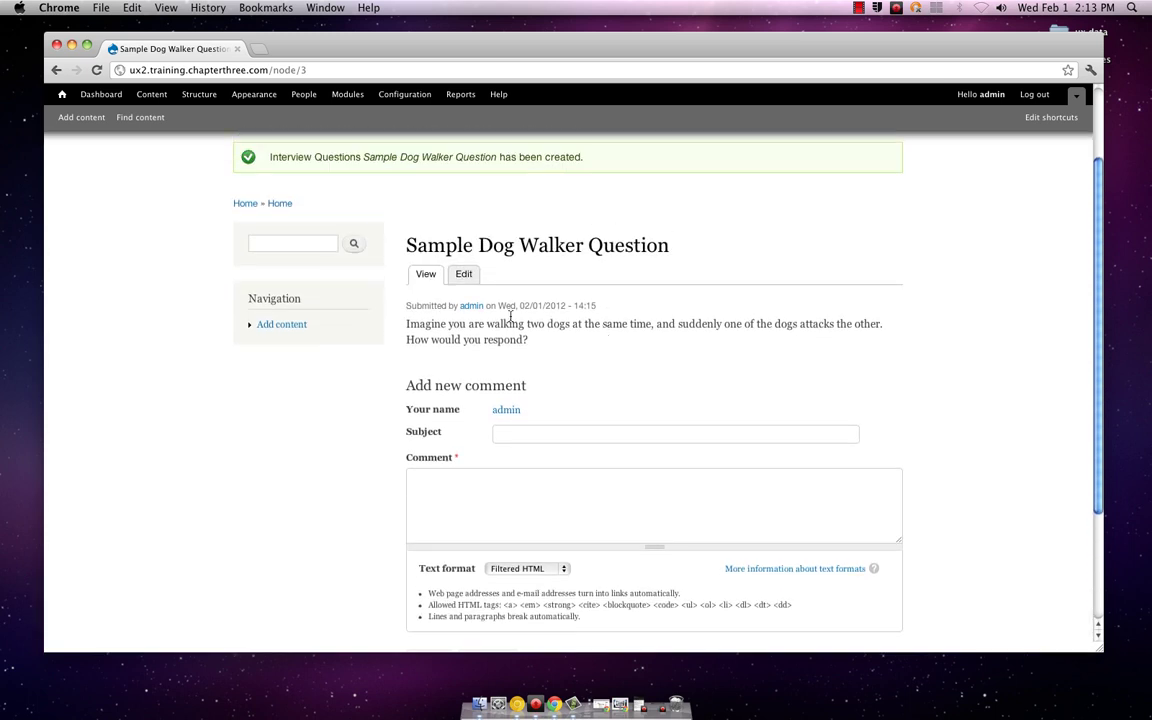
Step: Open the Sample Dog Walker Question edit form and look through its fields
{"action": "left_click", "coordinate": [465, 271]}
{"action": "scroll", "coordinate": [614, 352], "scroll_direction": "down", "scroll_amount": 5}
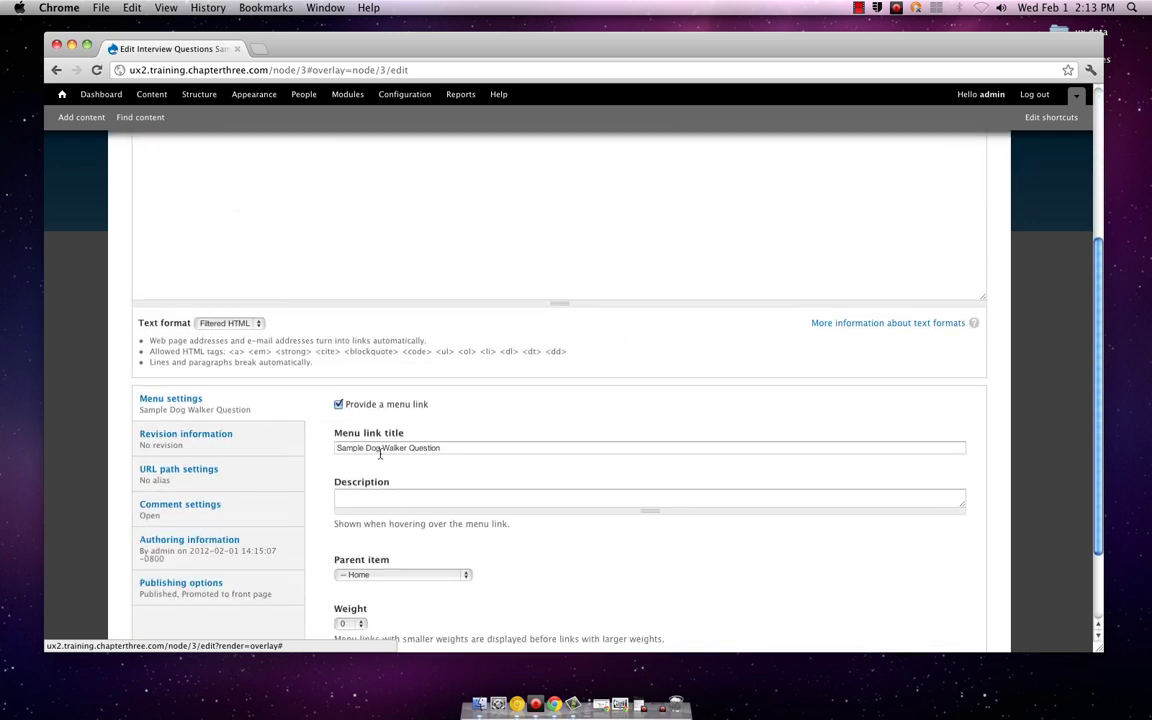
{"action": "scroll", "coordinate": [330, 521], "scroll_direction": "down", "scroll_amount": 1}
{"action": "scroll", "coordinate": [330, 521], "scroll_direction": "down", "scroll_amount": 1}
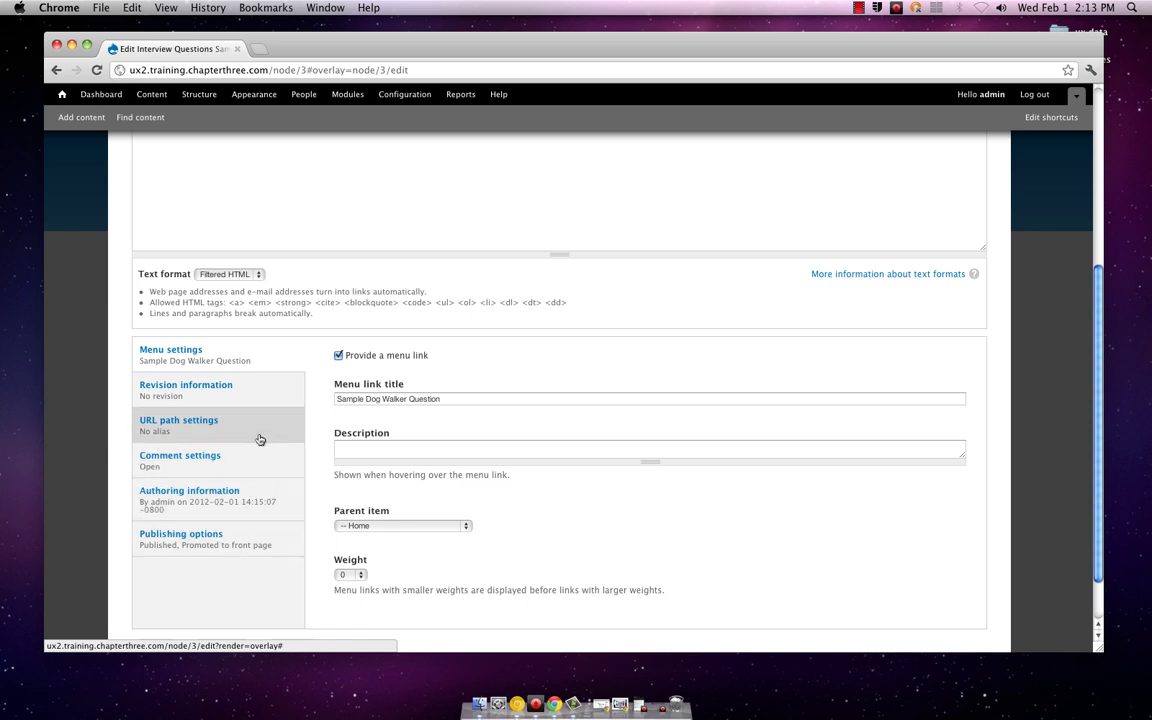
{"action": "scroll", "coordinate": [260, 432], "scroll_direction": "up", "scroll_amount": 10}
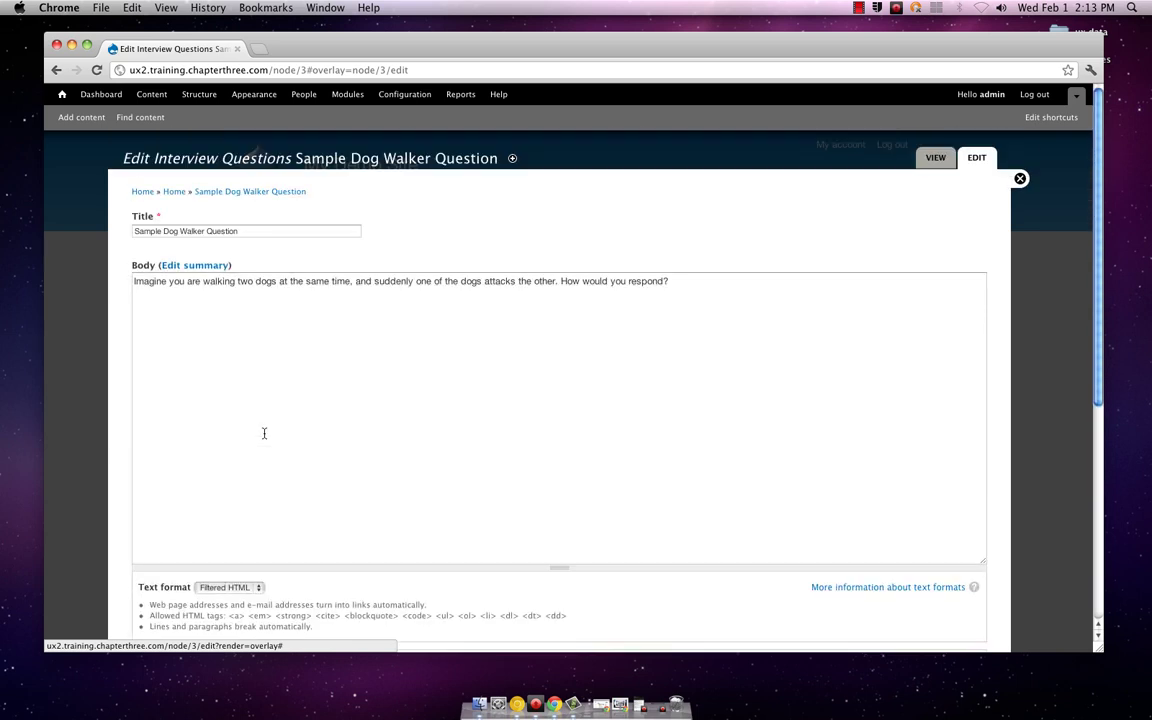
{"action": "scroll", "coordinate": [262, 433], "scroll_direction": "down", "scroll_amount": 5}
{"action": "scroll", "coordinate": [264, 433], "scroll_direction": "down", "scroll_amount": 5}
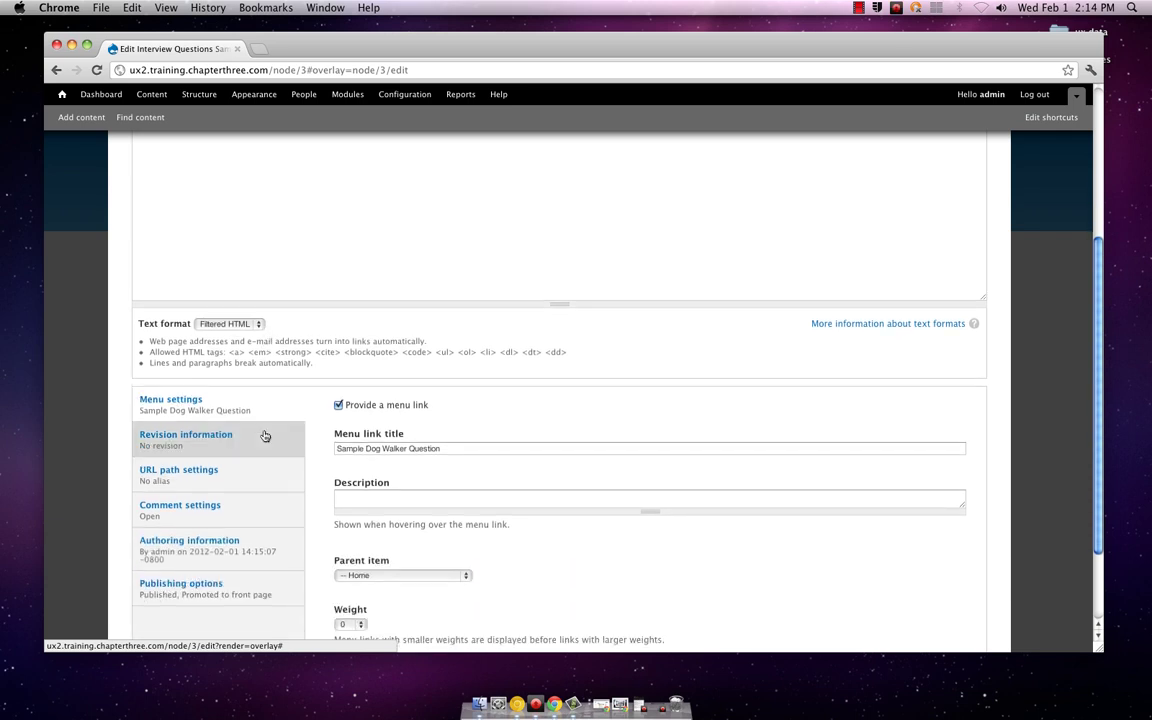
{"action": "scroll", "coordinate": [264, 435], "scroll_direction": "down", "scroll_amount": 1}
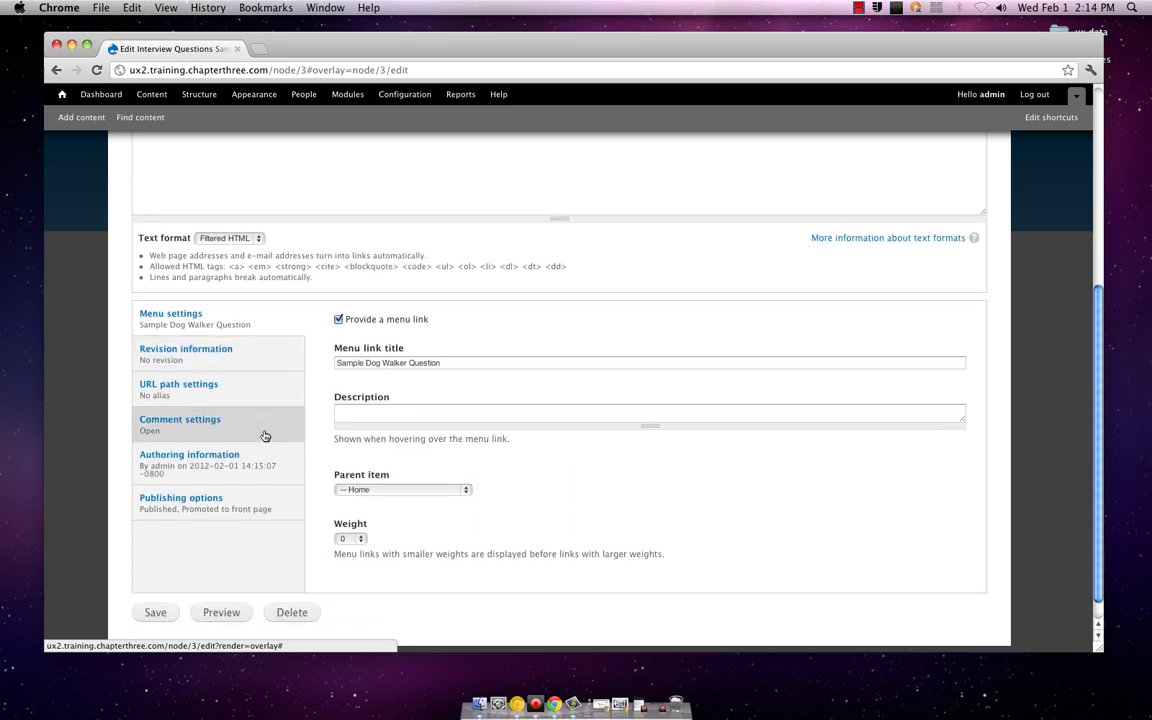
Step: Inspect the Revision, URL path, Comment, Authoring and Publishing settings tabs
{"action": "left_click", "coordinate": [250, 352]}
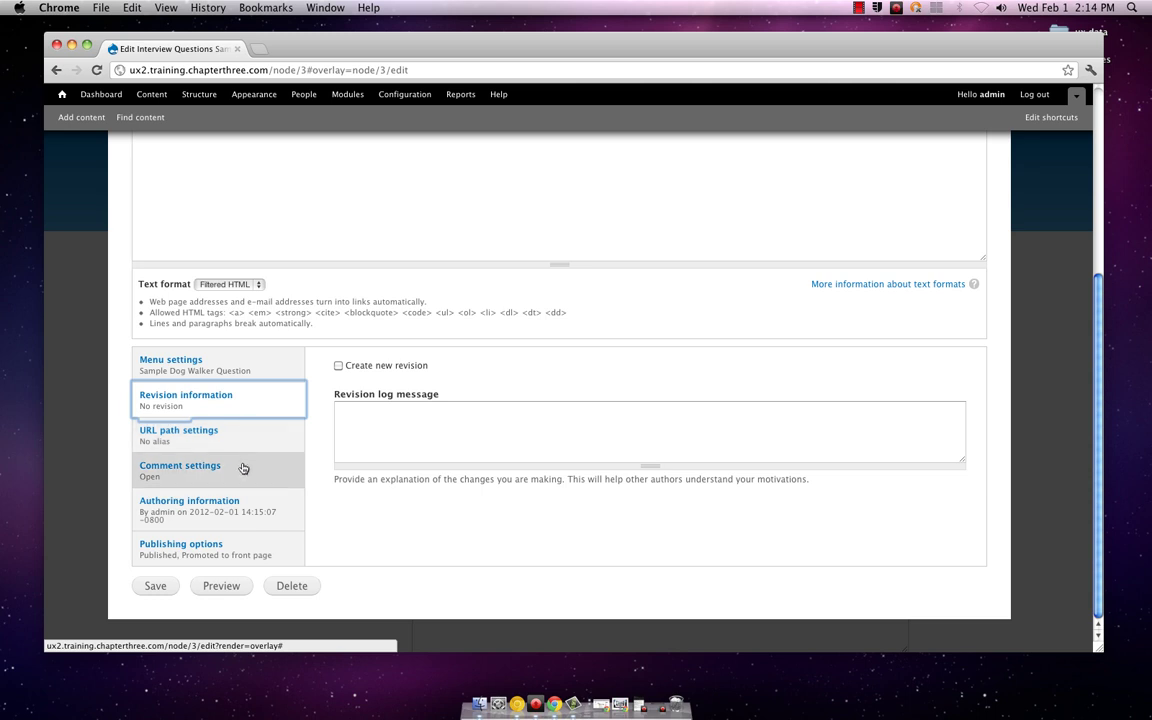
{"action": "left_click", "coordinate": [247, 447]}
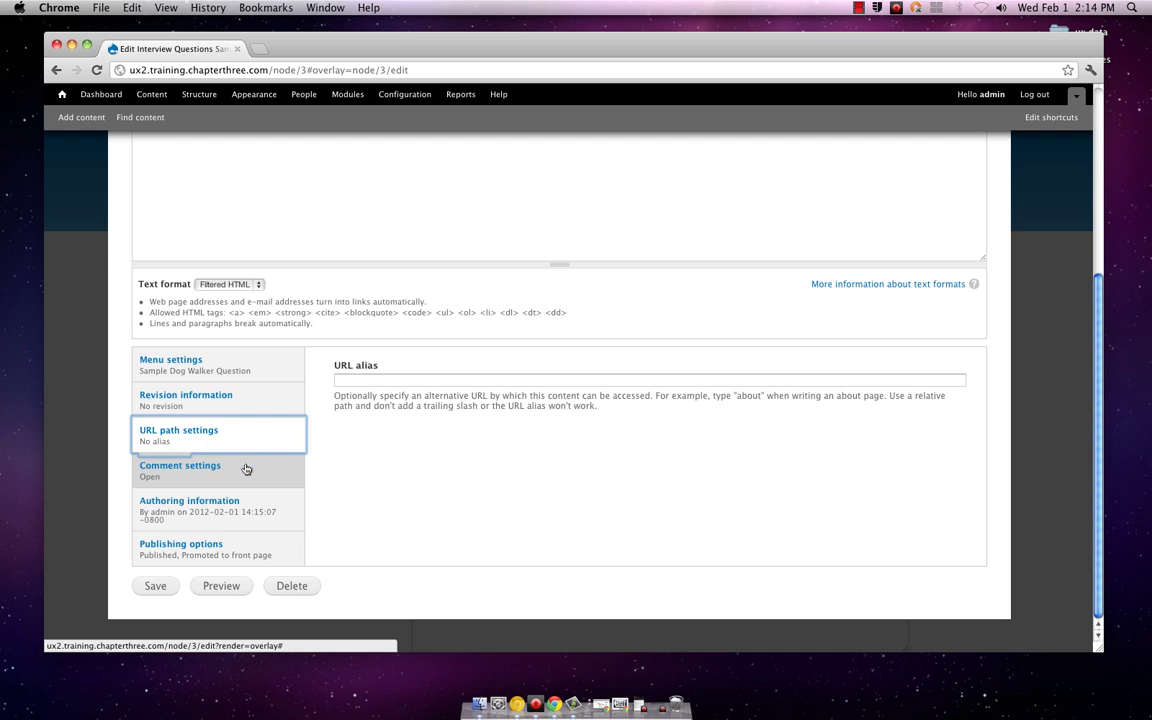
{"action": "left_click", "coordinate": [244, 469]}
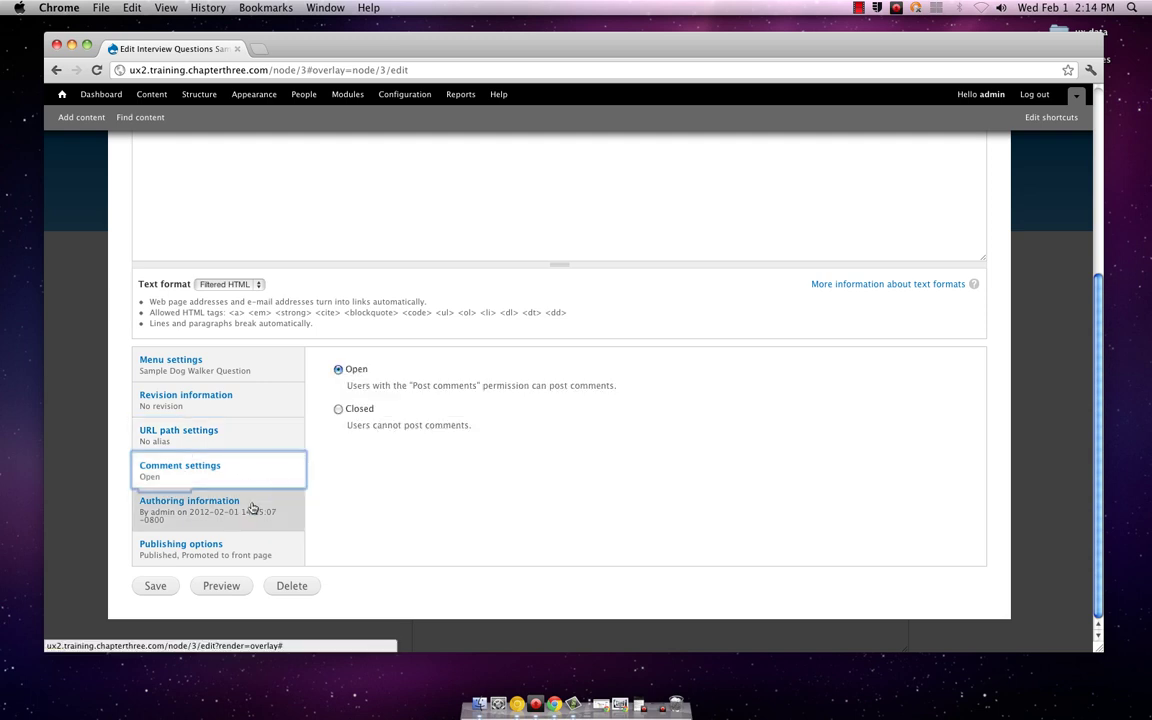
{"action": "left_click", "coordinate": [254, 509]}
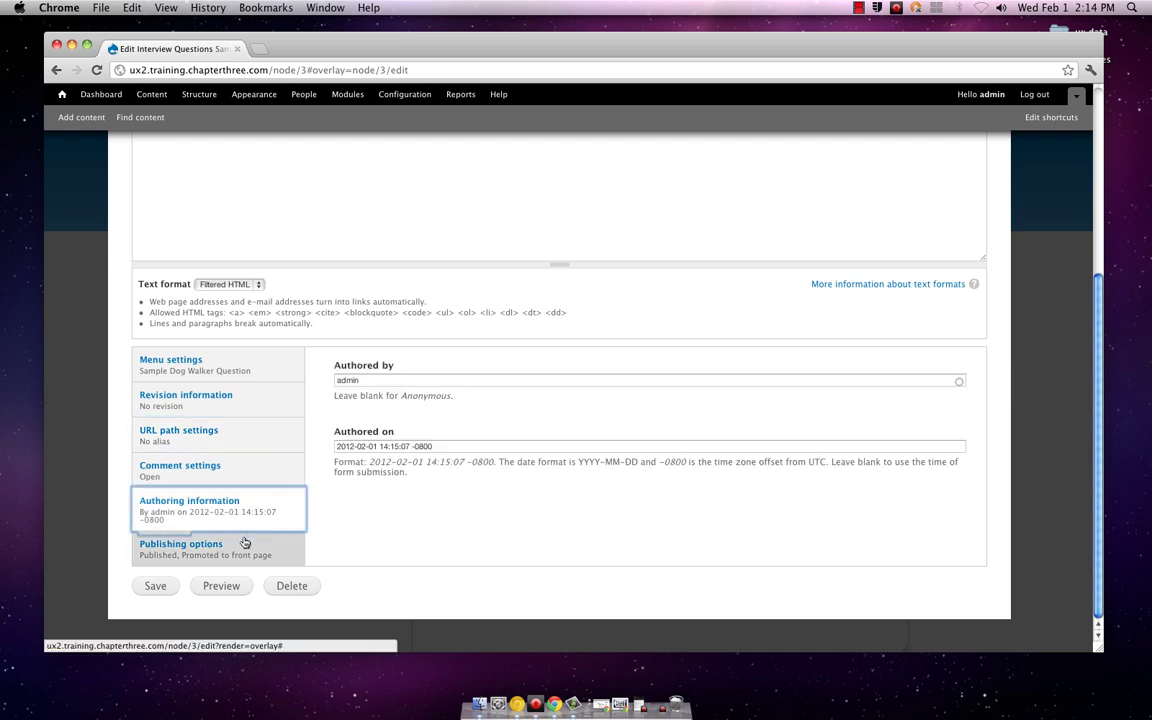
{"action": "left_click", "coordinate": [240, 546]}
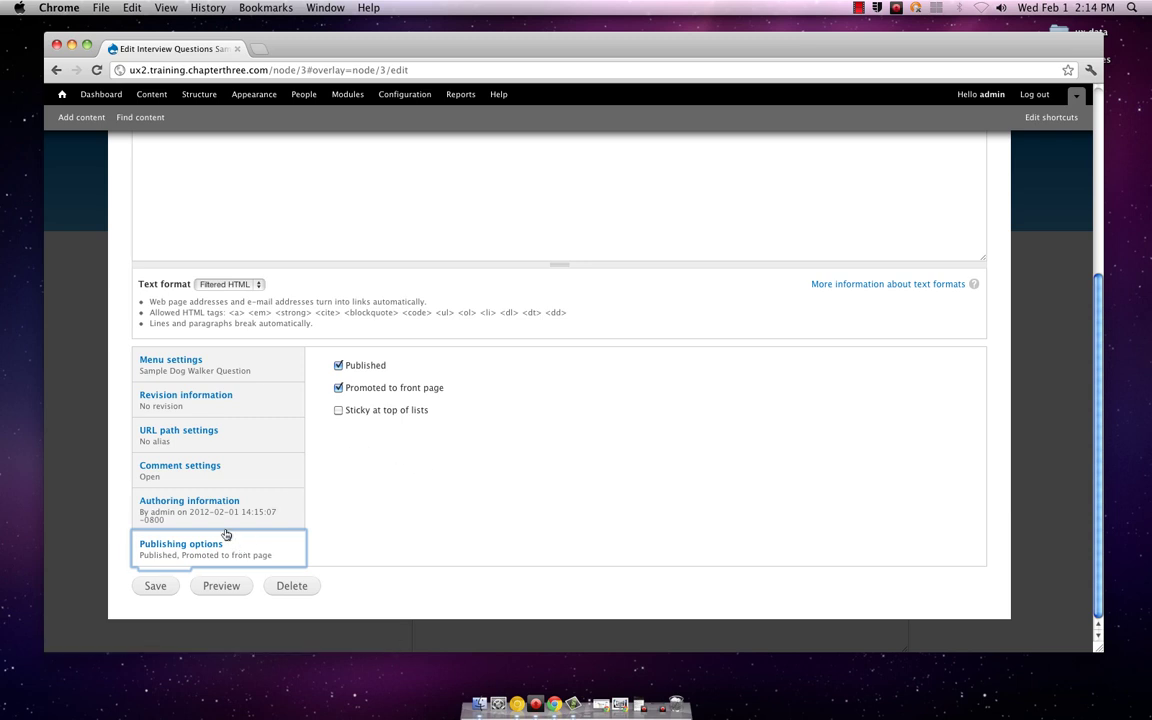
Step: Go back to Menu settings to confirm the link sits under Home
{"action": "scroll", "coordinate": [484, 456], "scroll_direction": "up", "scroll_amount": 5}
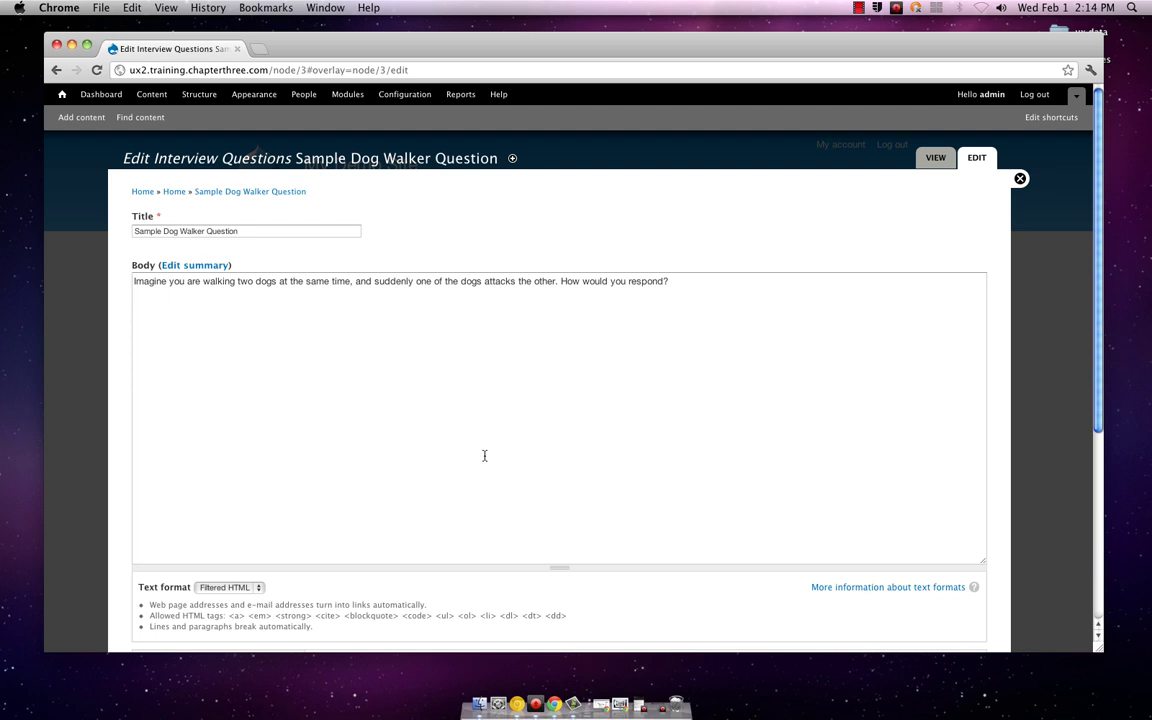
{"action": "scroll", "coordinate": [484, 456], "scroll_direction": "down", "scroll_amount": 4}
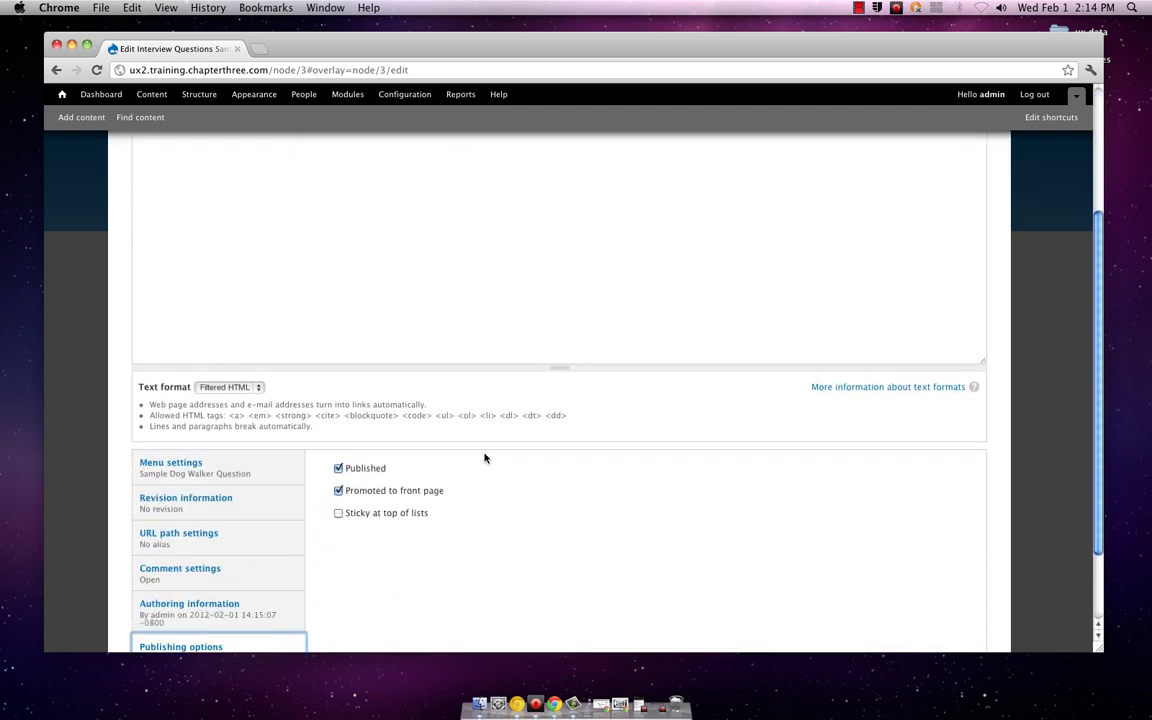
{"action": "scroll", "coordinate": [484, 458], "scroll_direction": "down", "scroll_amount": 2}
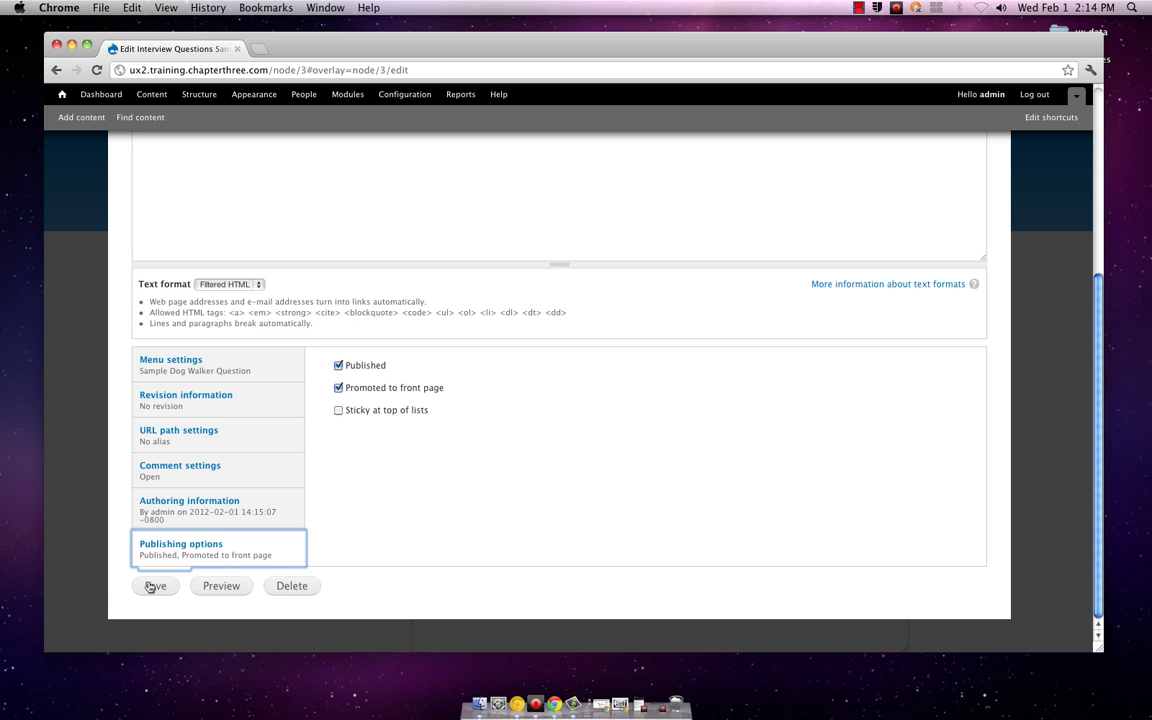
{"action": "left_click", "coordinate": [265, 363]}
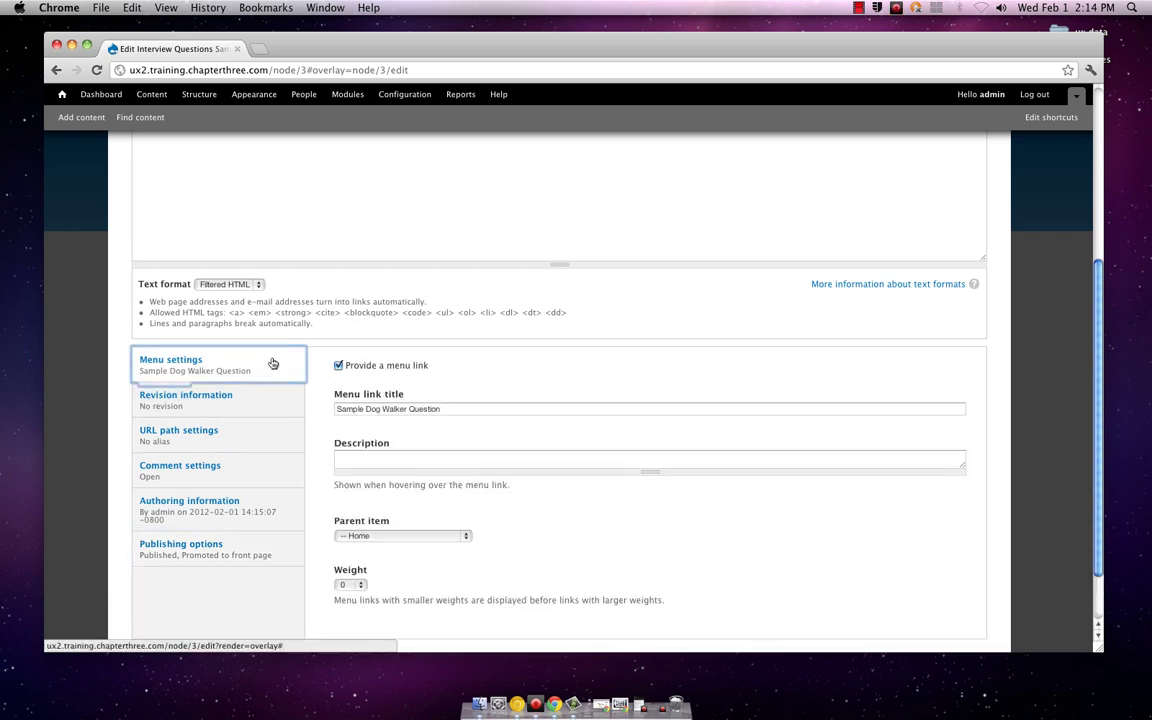
{"action": "scroll", "coordinate": [476, 459], "scroll_direction": "down", "scroll_amount": 2}
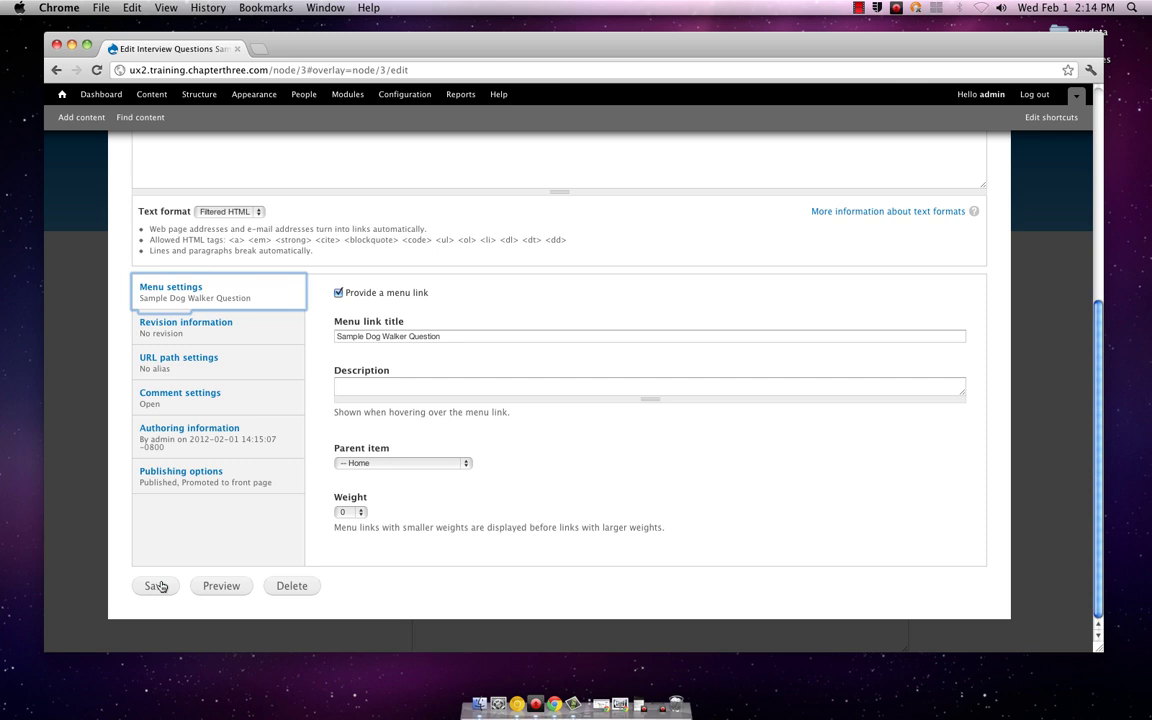
{"action": "left_click", "coordinate": [157, 586]}
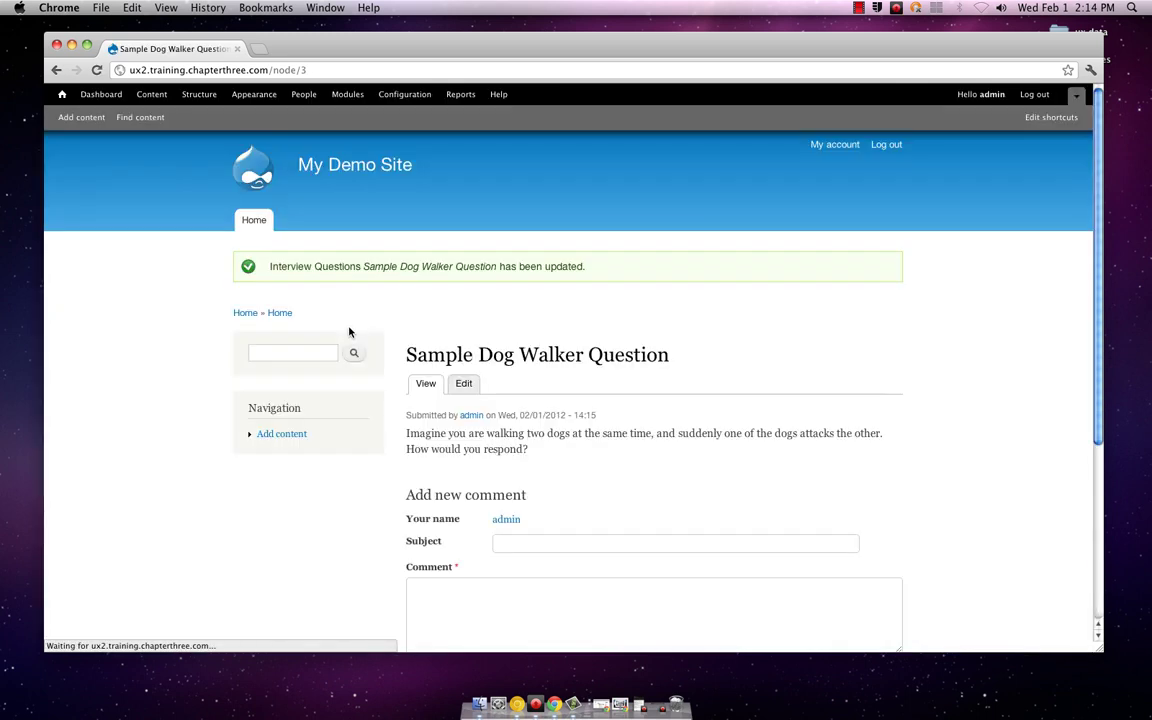
{"action": "left_click", "coordinate": [148, 95]}
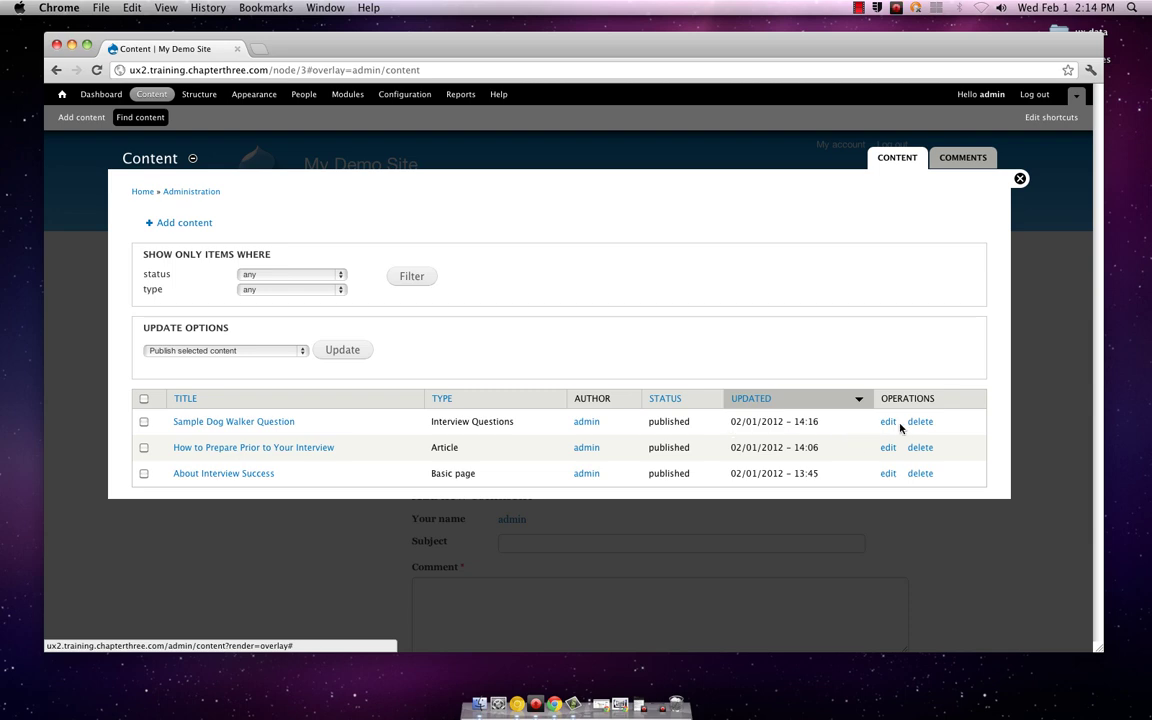
{"action": "left_click", "coordinate": [888, 422]}
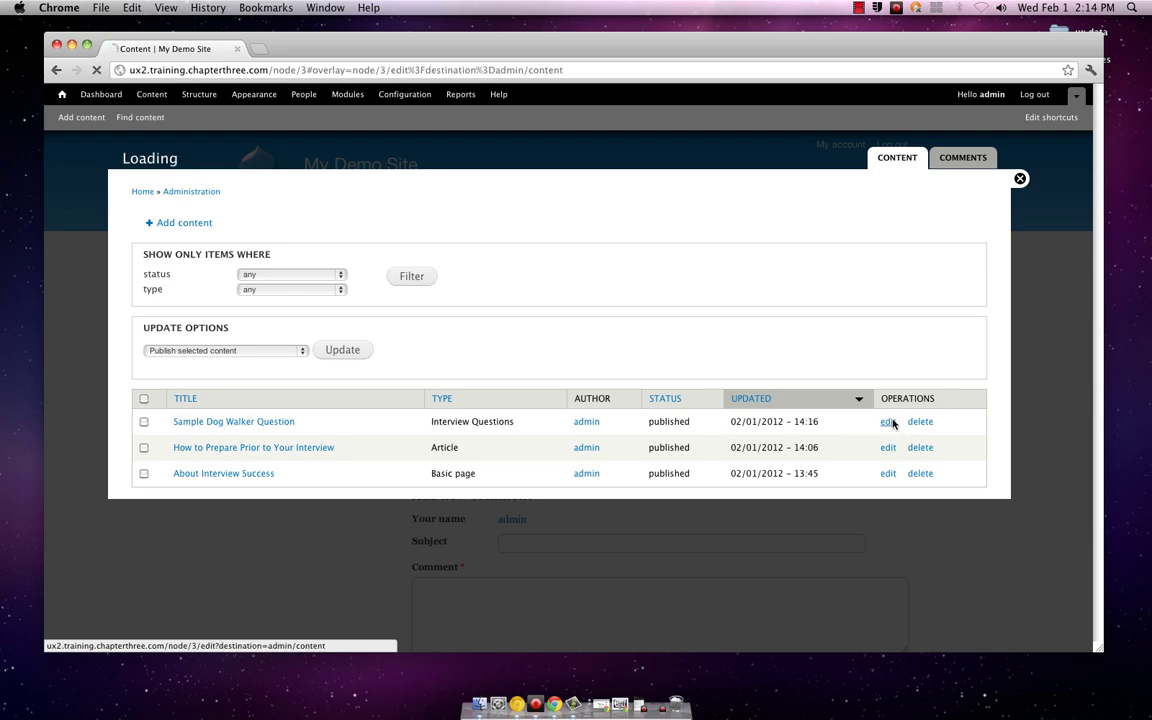
{"action": "scroll", "coordinate": [847, 440], "scroll_direction": "down", "scroll_amount": 3}
{"action": "scroll", "coordinate": [847, 440], "scroll_direction": "down", "scroll_amount": 4}
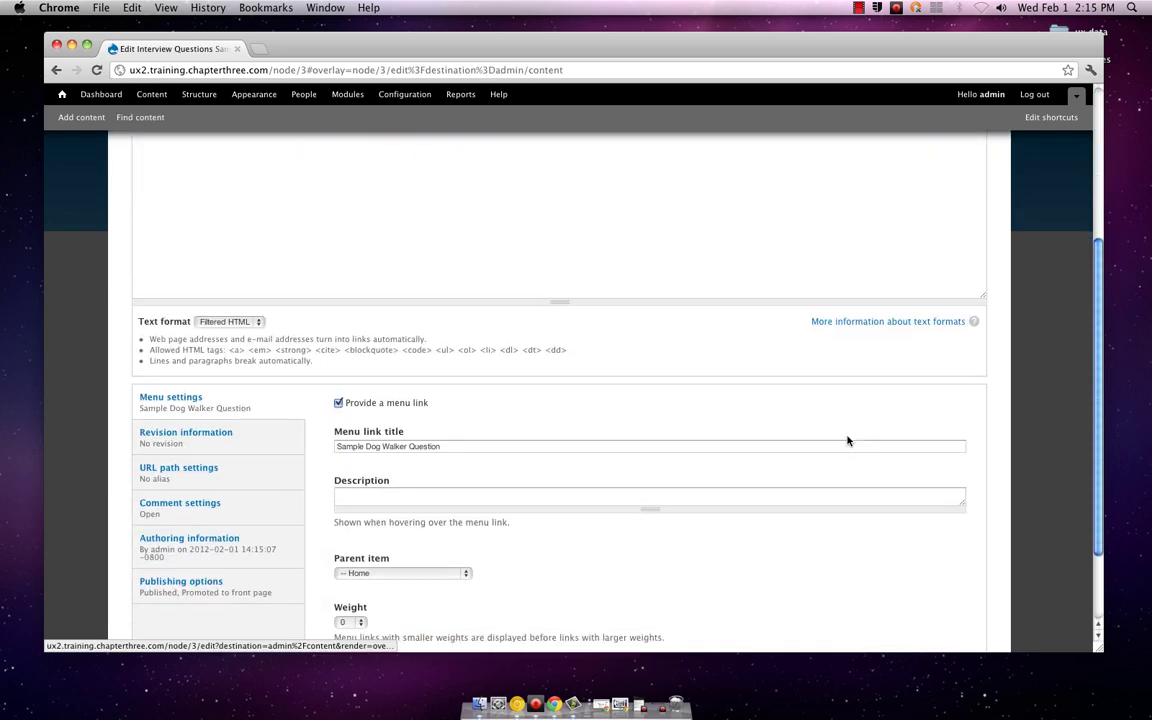
{"action": "scroll", "coordinate": [847, 440], "scroll_direction": "up", "scroll_amount": 2}
{"action": "scroll", "coordinate": [847, 440], "scroll_direction": "up", "scroll_amount": 5}
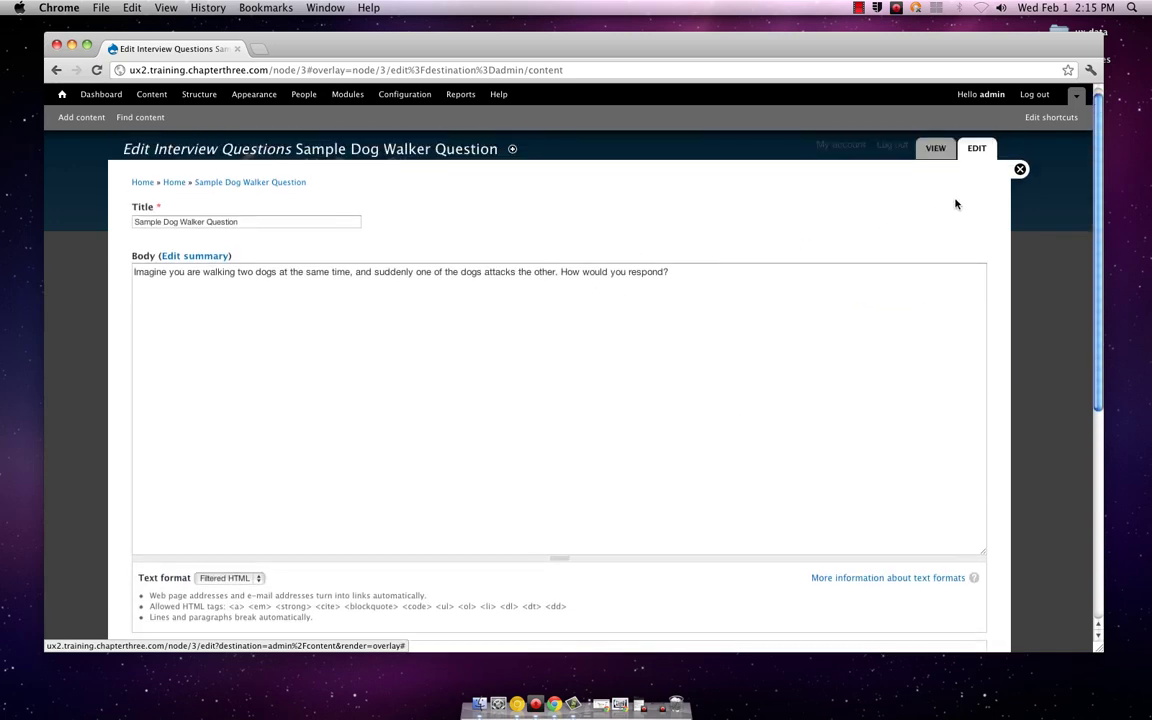
{"action": "left_click", "coordinate": [1020, 170]}
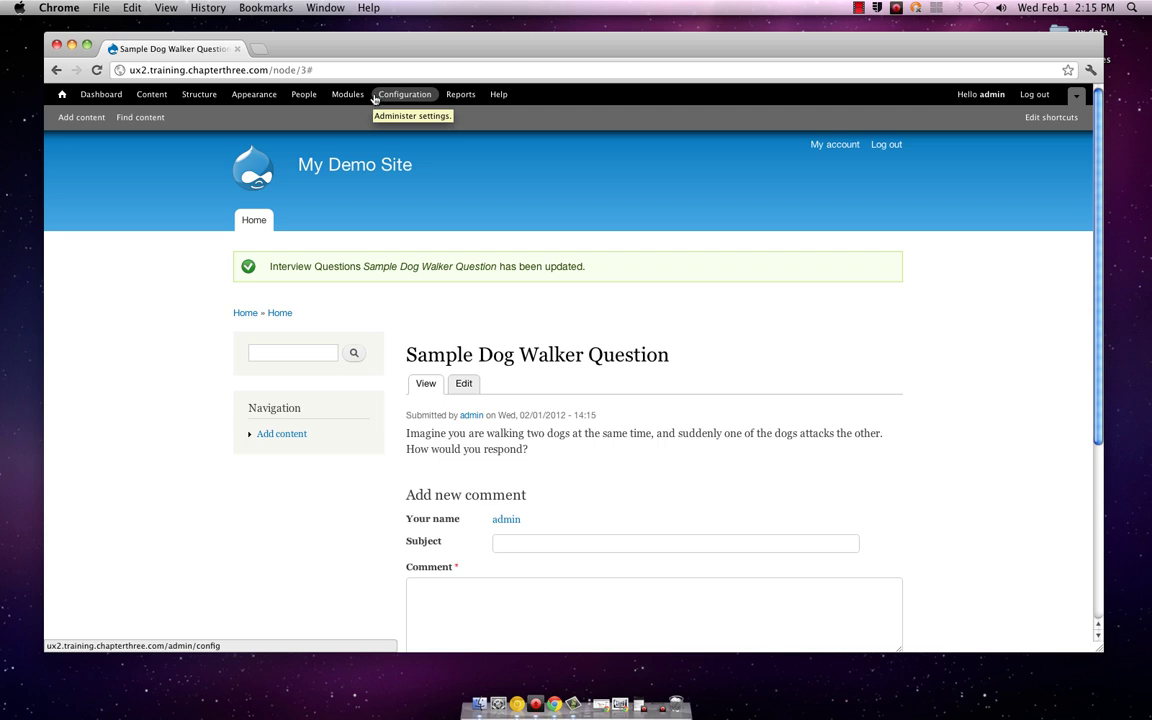
{"action": "left_click", "coordinate": [374, 96]}
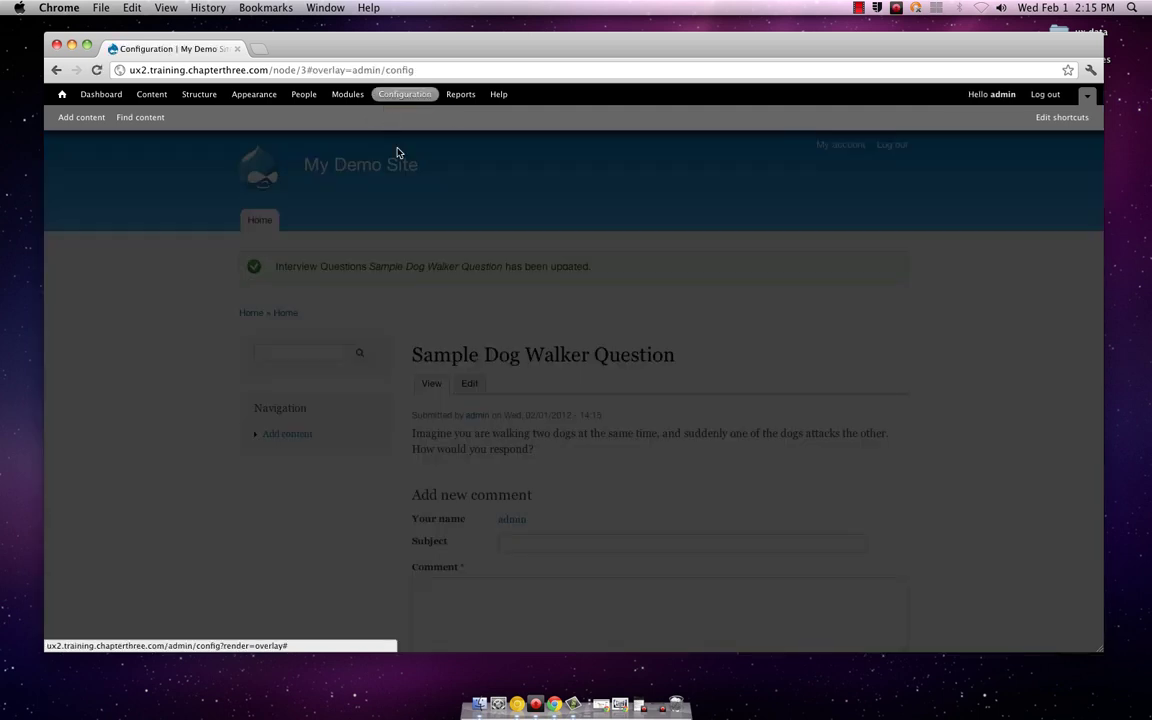
{"action": "scroll", "coordinate": [511, 291], "scroll_direction": "down", "scroll_amount": 2}
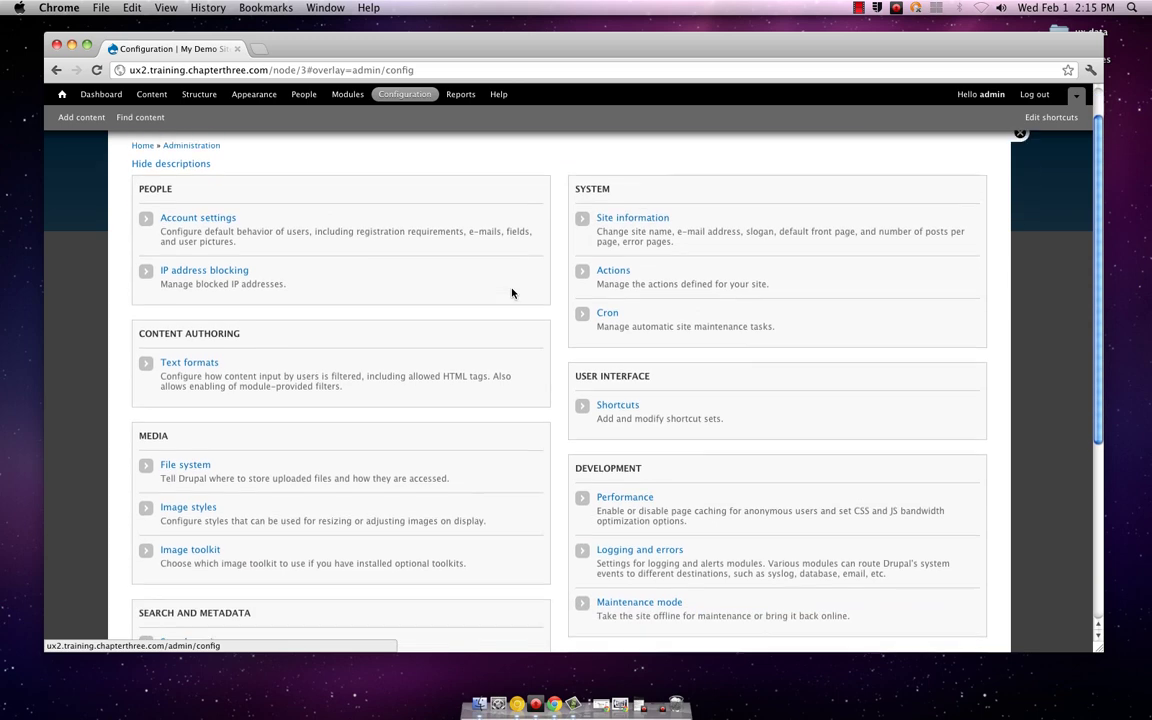
{"action": "scroll", "coordinate": [511, 292], "scroll_direction": "down", "scroll_amount": 5}
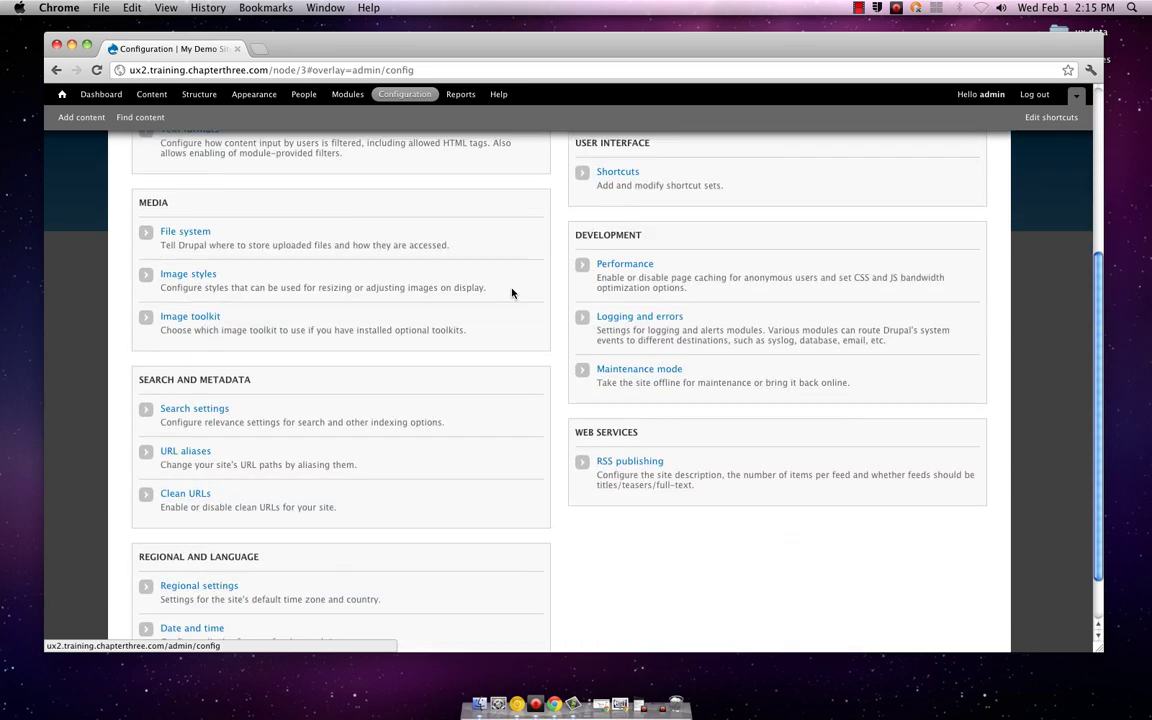
{"action": "scroll", "coordinate": [511, 293], "scroll_direction": "up", "scroll_amount": 6}
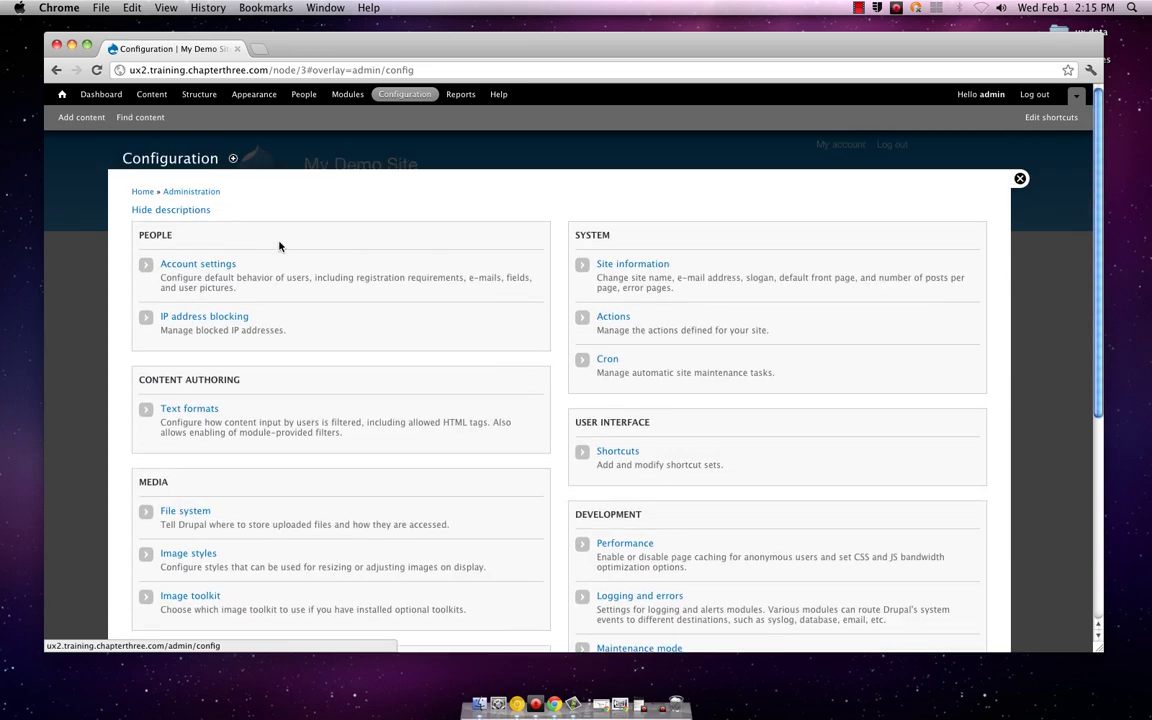
{"action": "left_click", "coordinate": [1018, 180]}
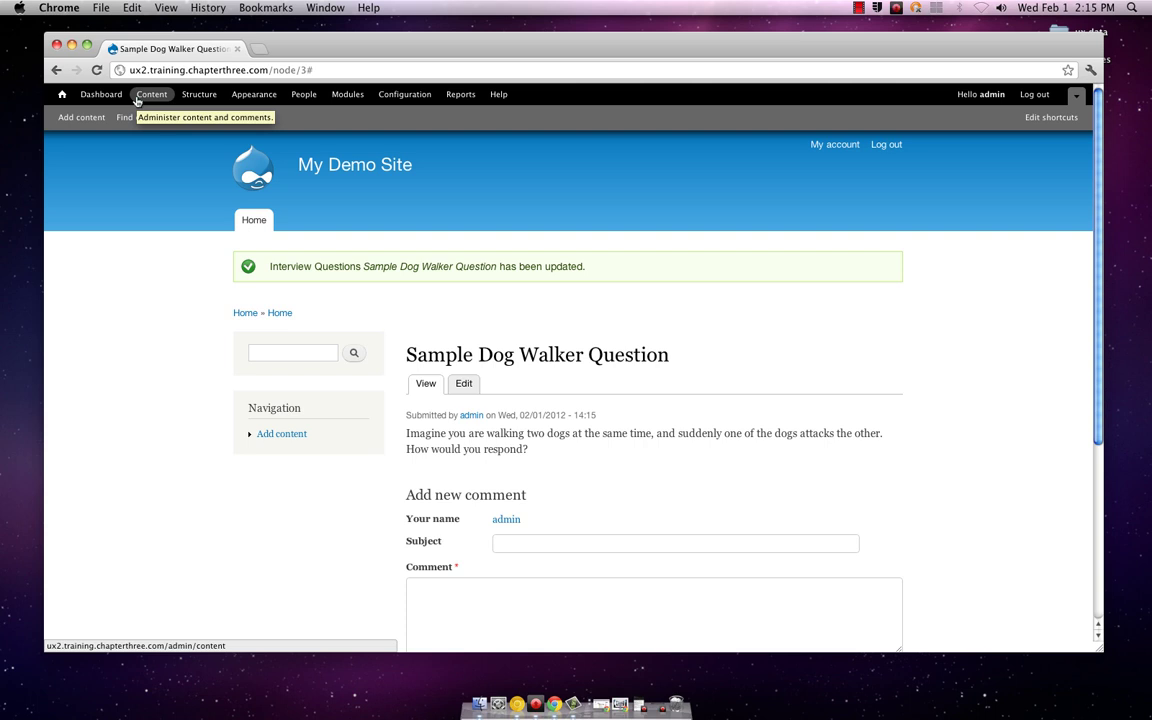
Step: Open the Content overview and check the update, type and status dropdowns, leaving defaults
{"action": "left_click", "coordinate": [139, 100]}
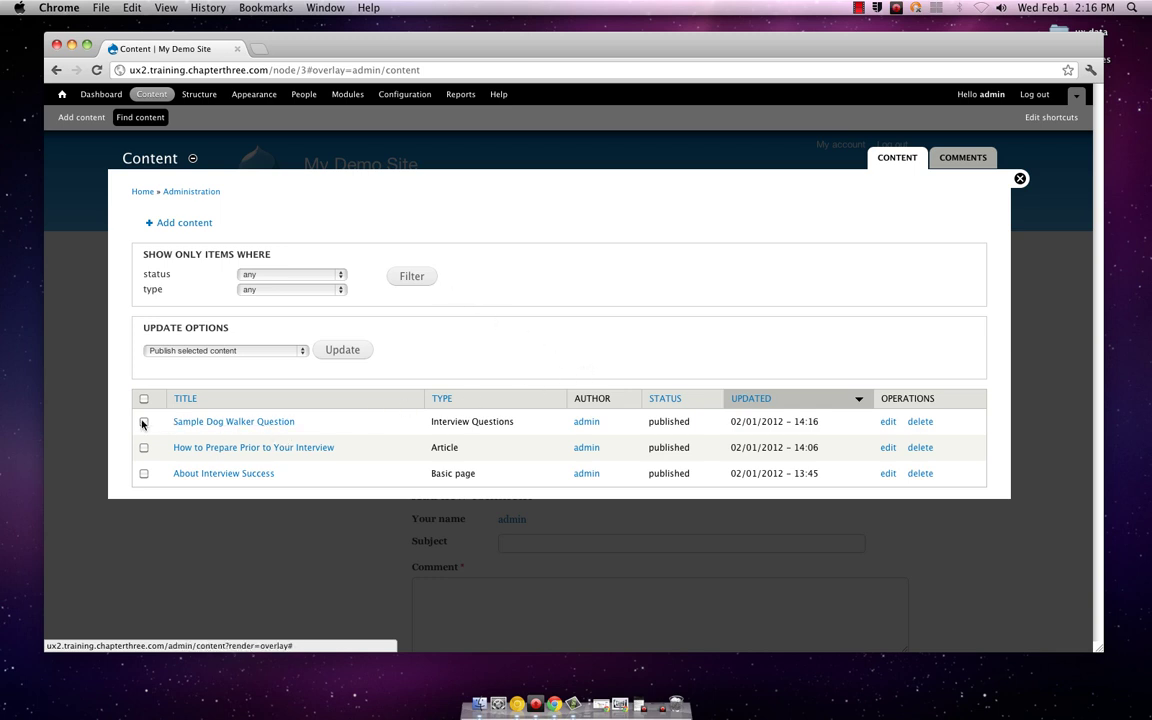
{"action": "left_click", "coordinate": [302, 352]}
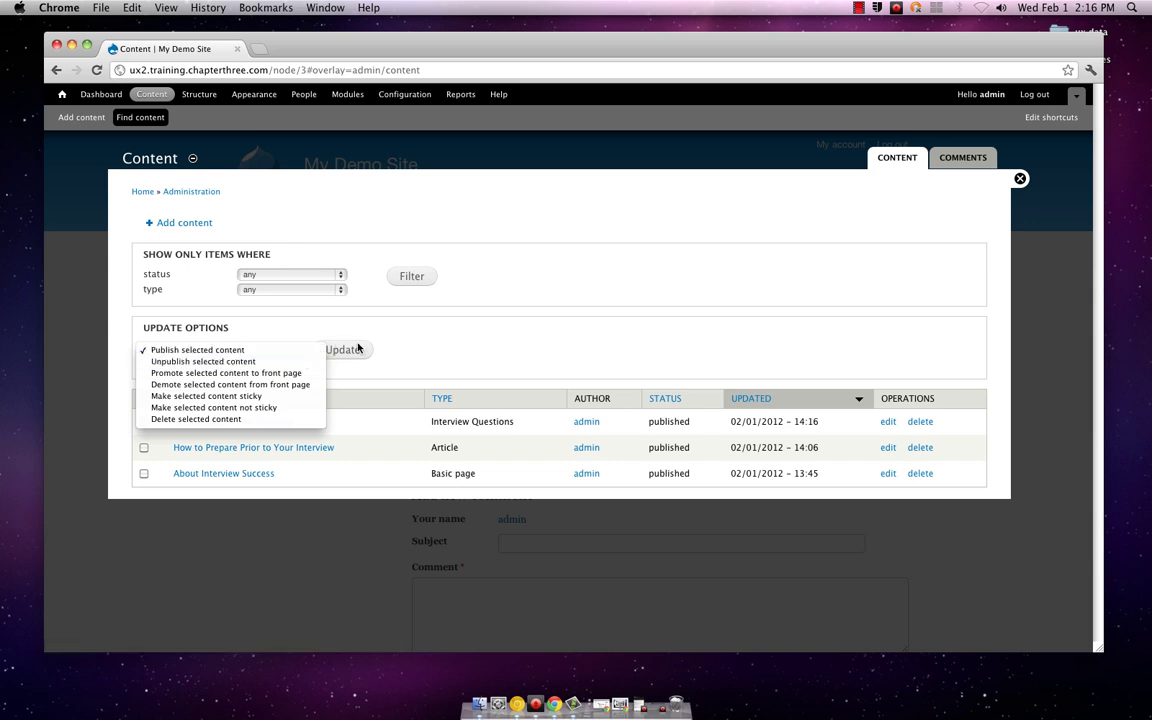
{"action": "left_click", "coordinate": [422, 337]}
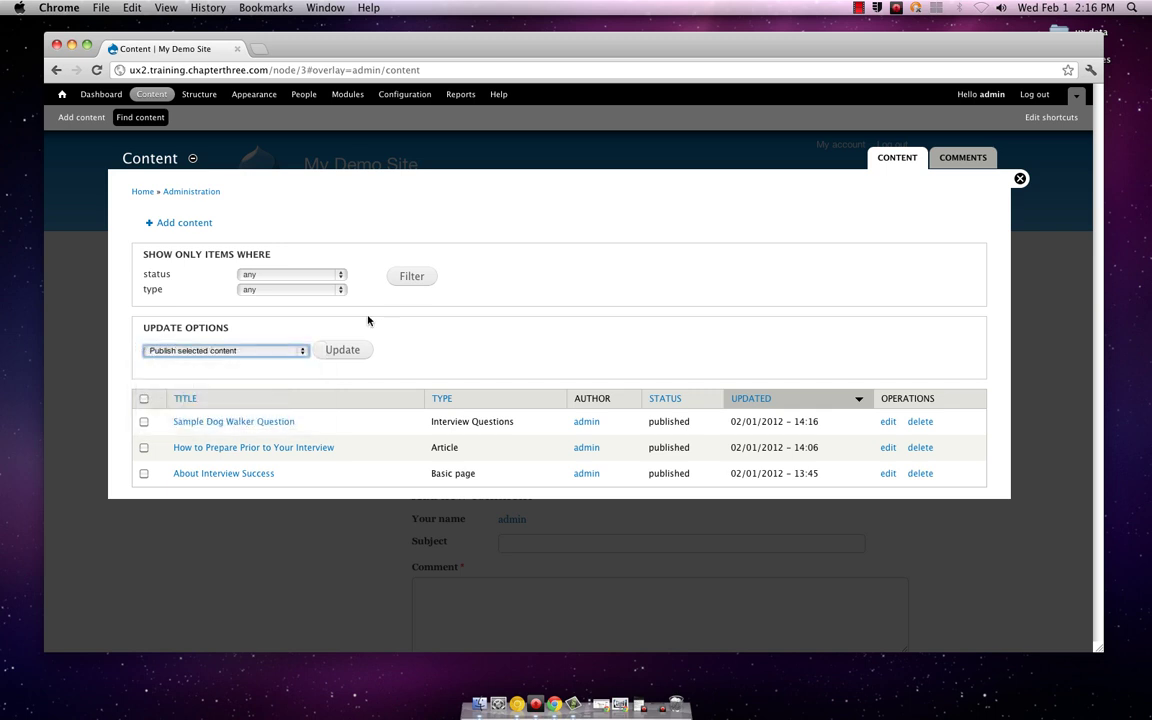
{"action": "left_click", "coordinate": [342, 291]}
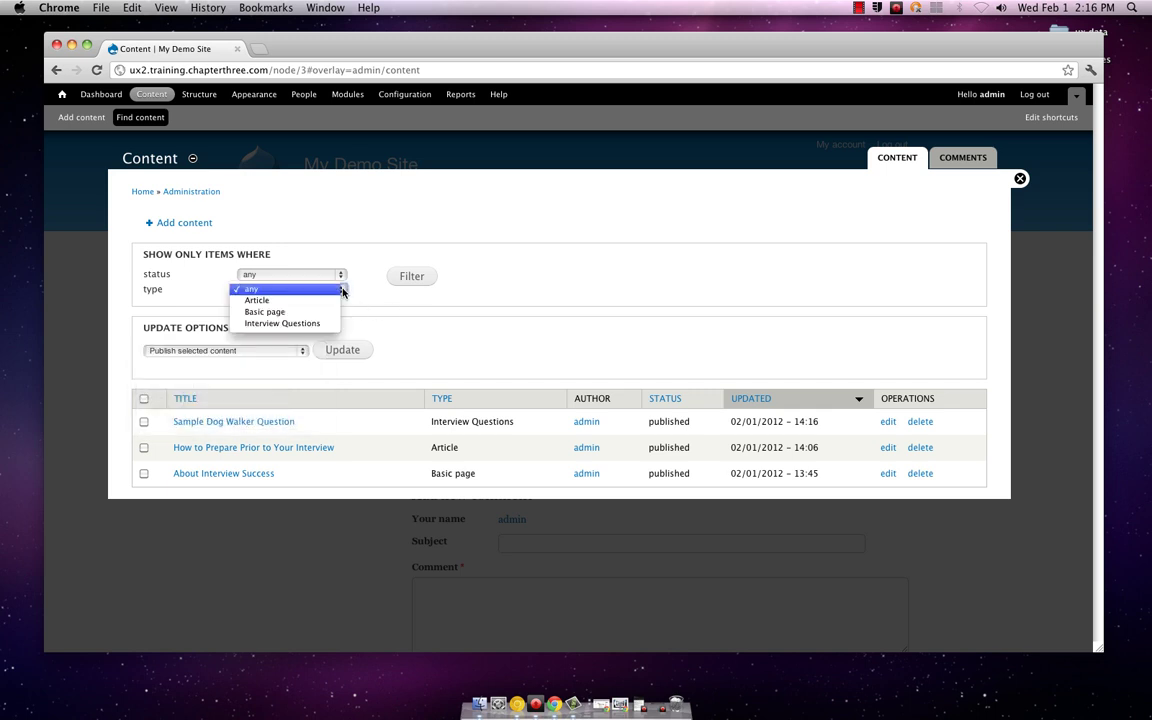
{"action": "left_click", "coordinate": [342, 291]}
{"action": "left_click", "coordinate": [342, 279]}
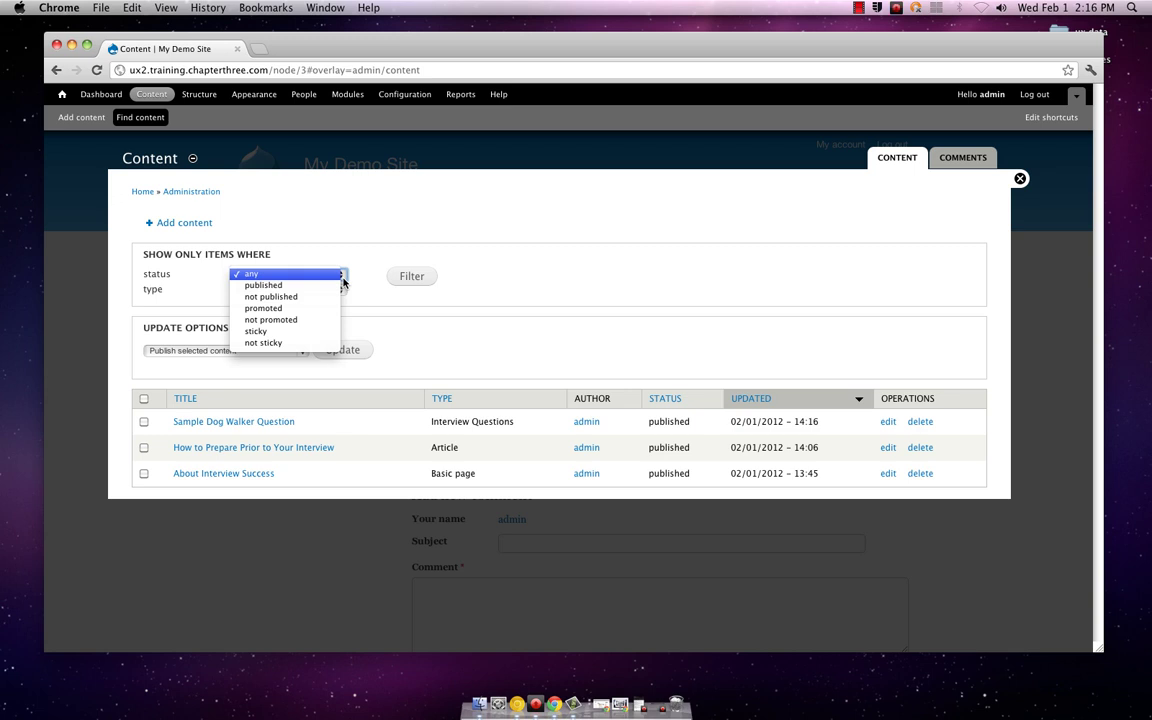
{"action": "left_click", "coordinate": [342, 279]}
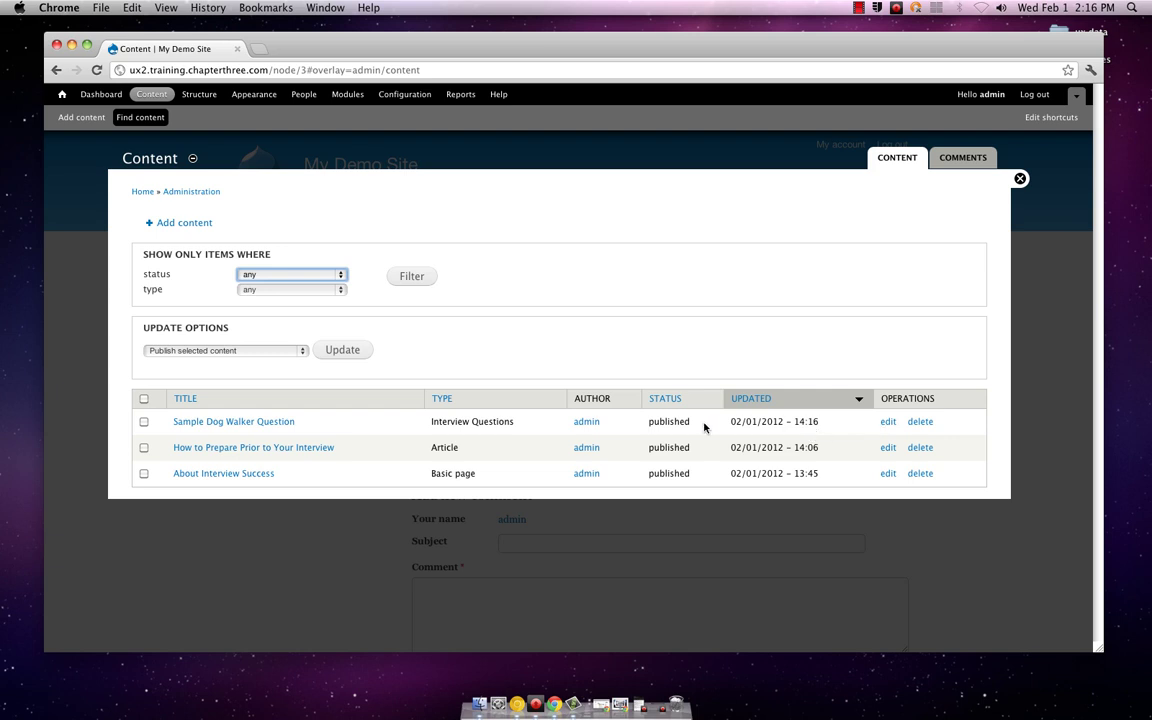
Step: Open Sample Dog Walker Question for editing and inspect its revision, URL, comment, authoring and publishing tabs
{"action": "left_click", "coordinate": [885, 421]}
{"action": "scroll", "coordinate": [656, 458], "scroll_direction": "down", "scroll_amount": 5}
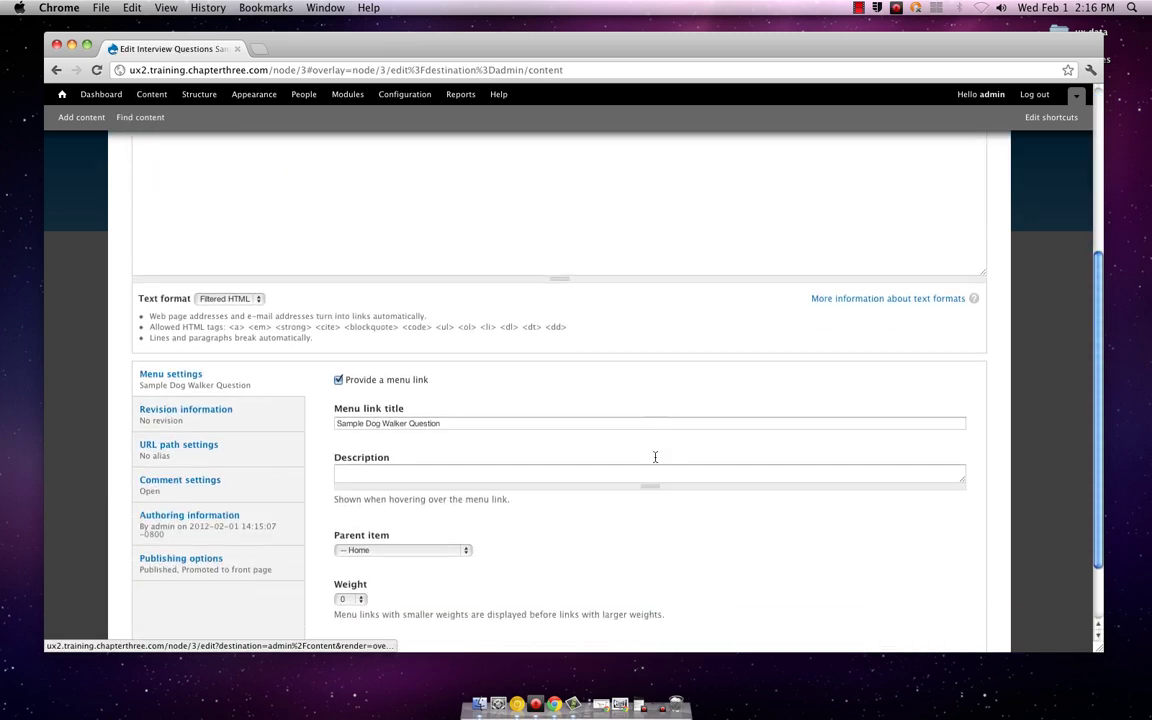
{"action": "scroll", "coordinate": [655, 457], "scroll_direction": "down", "scroll_amount": 1}
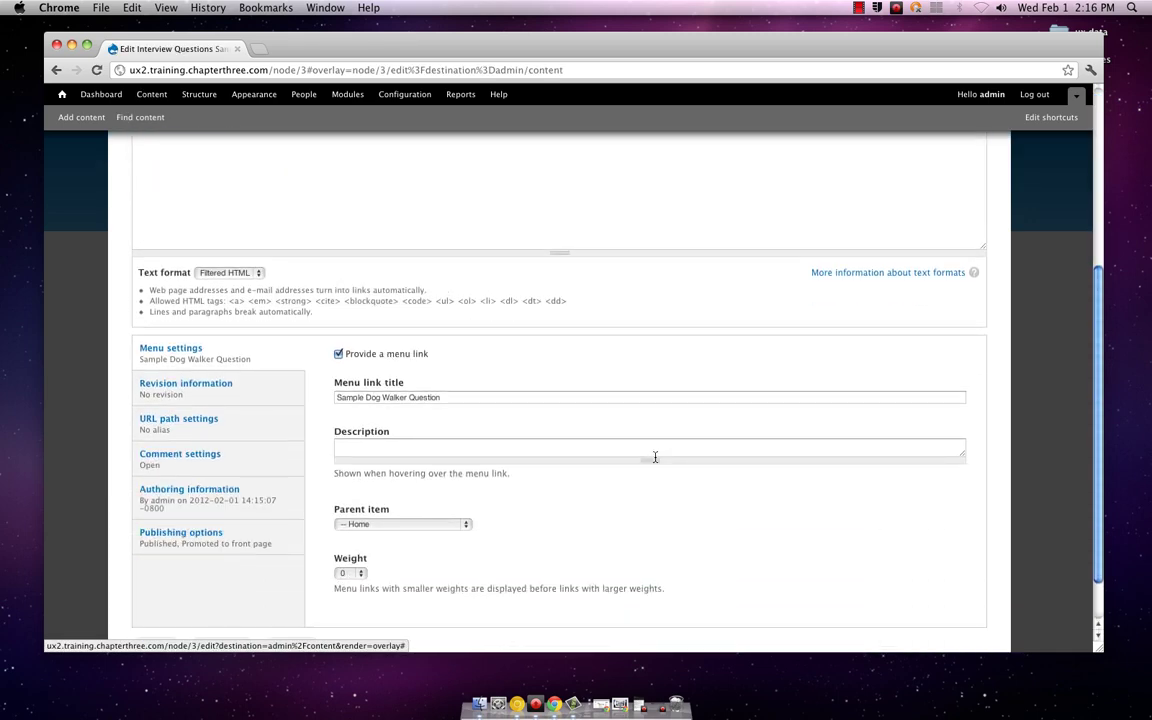
{"action": "left_click", "coordinate": [258, 387]}
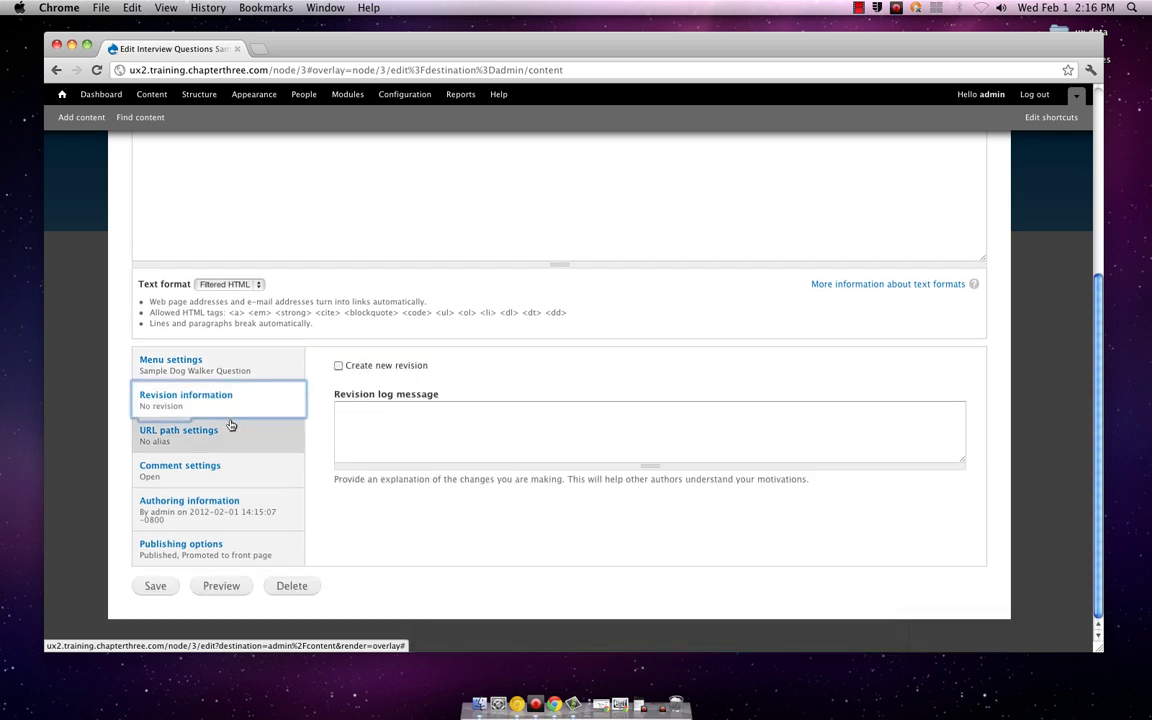
{"action": "left_click", "coordinate": [230, 428]}
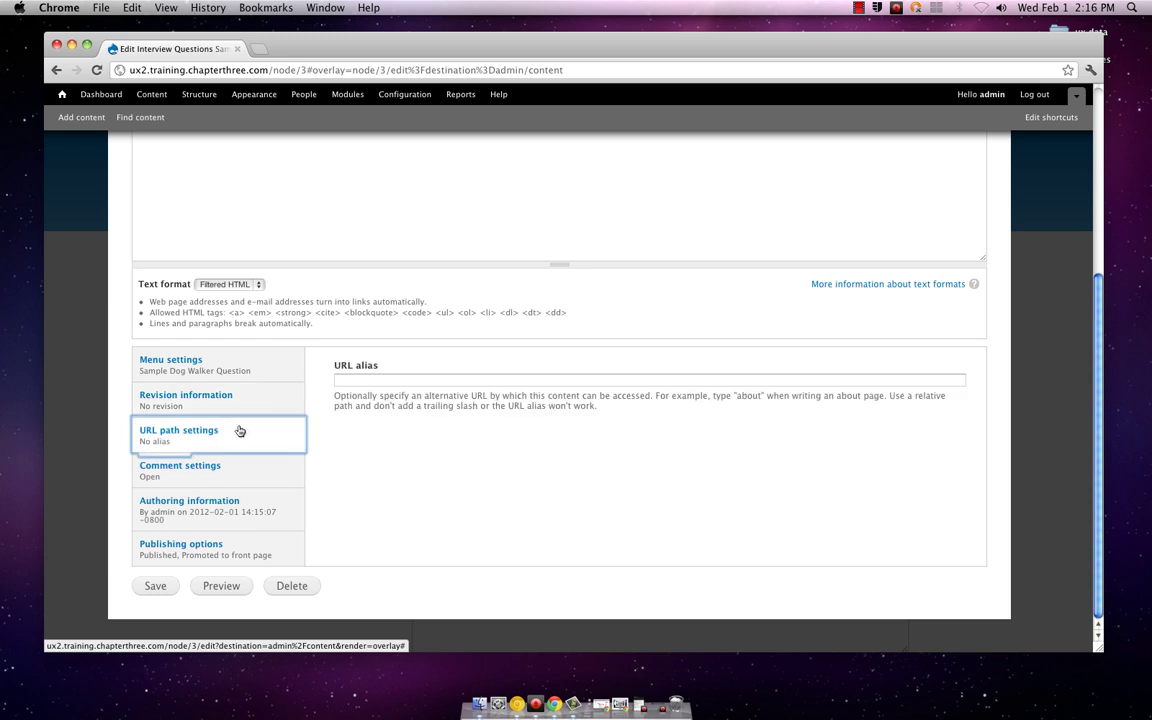
{"action": "left_click", "coordinate": [212, 467]}
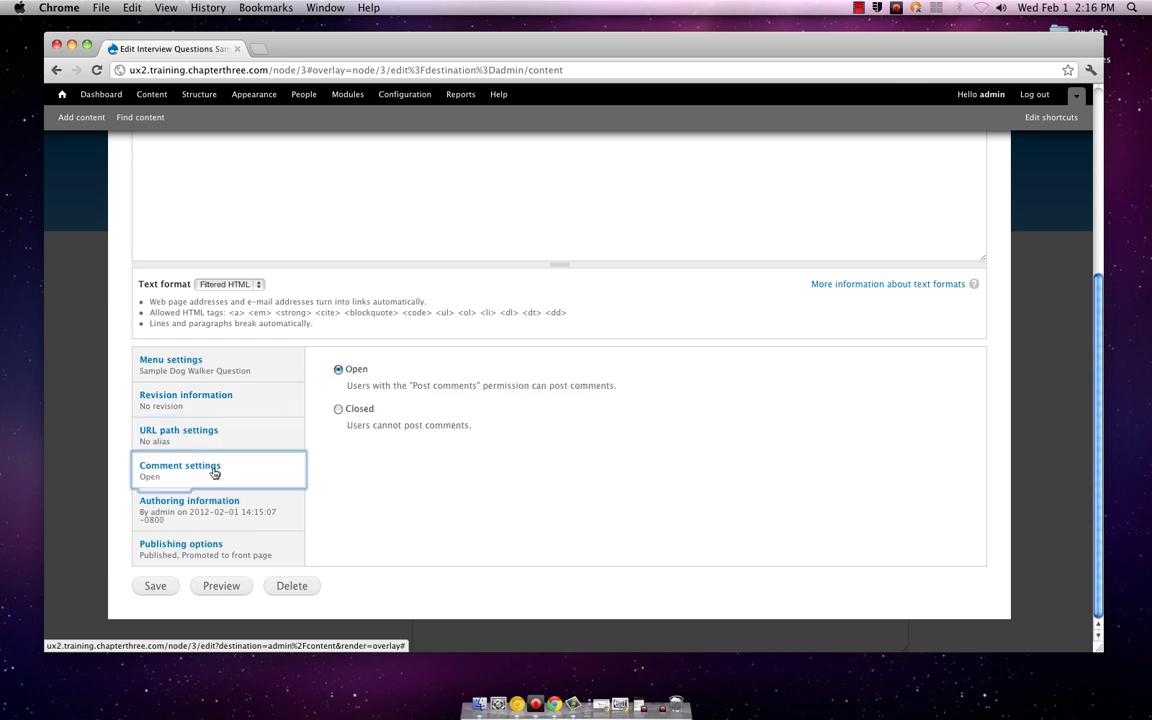
{"action": "left_click", "coordinate": [226, 495]}
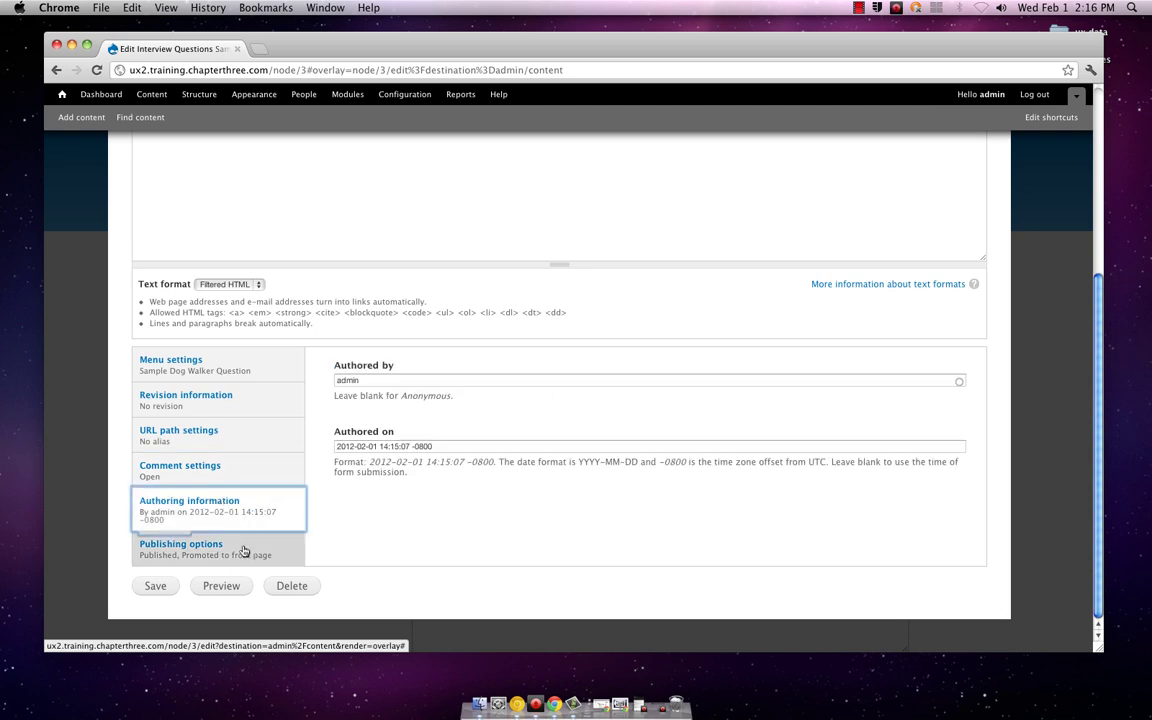
{"action": "left_click", "coordinate": [243, 551]}
Step: Close the edit form without saving any changes
{"action": "scroll", "coordinate": [494, 470], "scroll_direction": "up", "scroll_amount": 3}
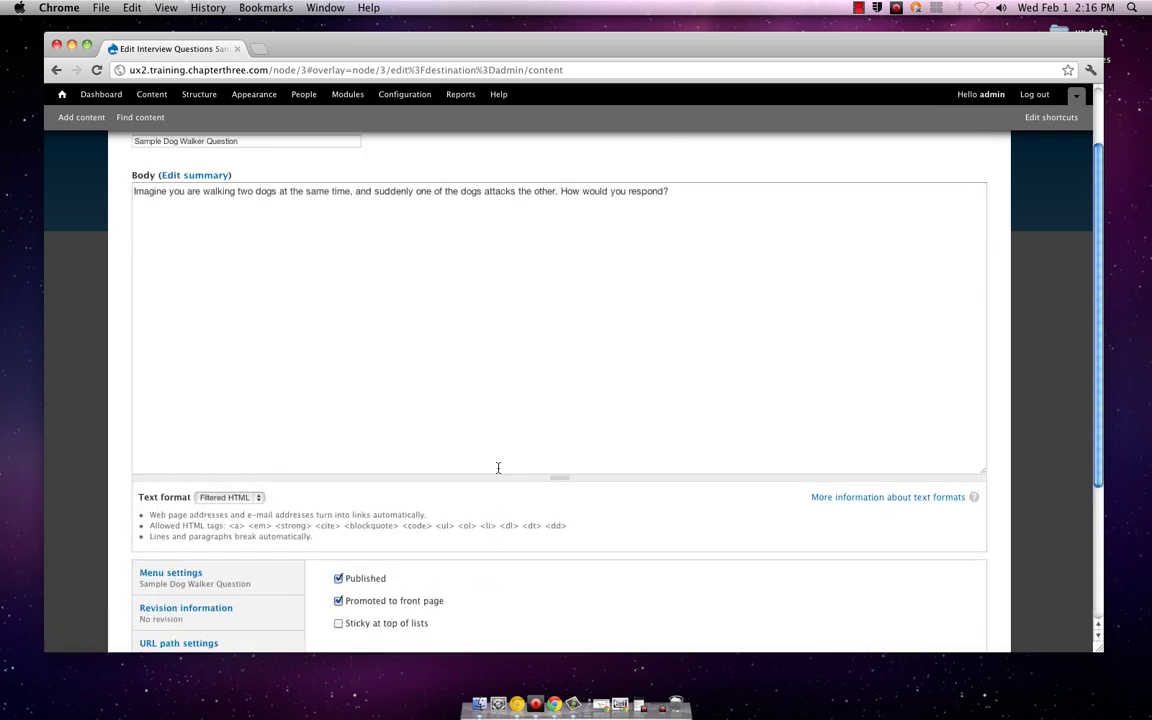
{"action": "scroll", "coordinate": [498, 467], "scroll_direction": "up", "scroll_amount": 2}
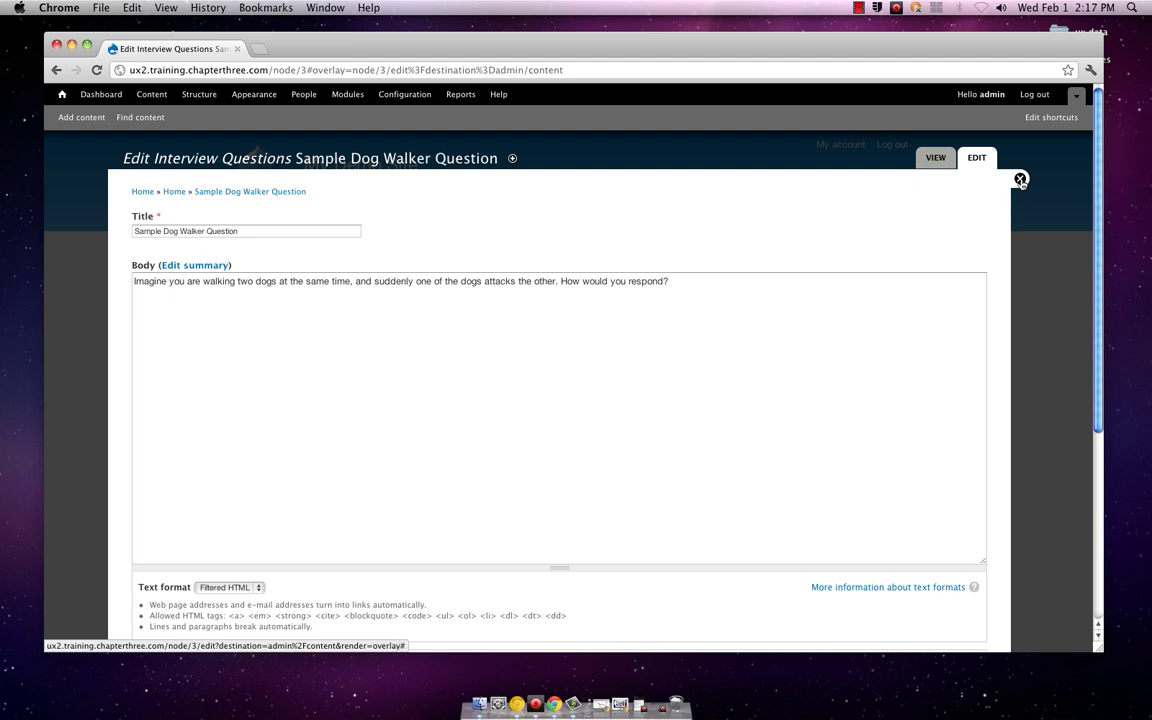
{"action": "left_click", "coordinate": [1020, 180]}
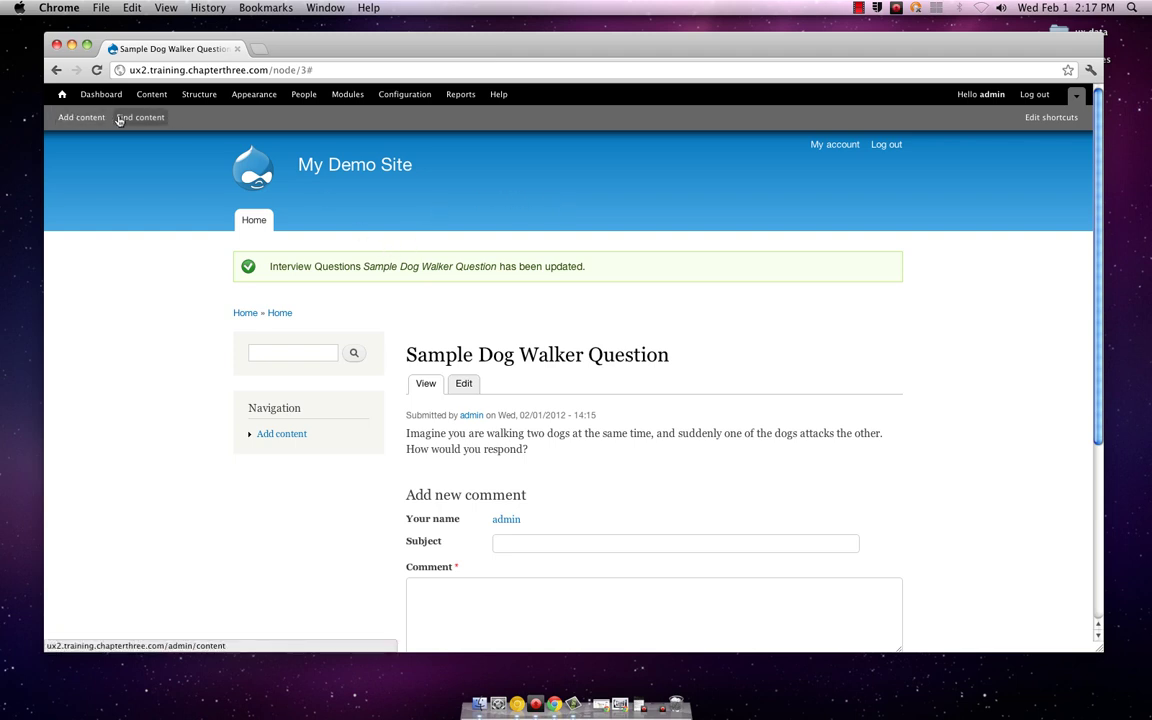
Step: Choose Add content > Interview Questions and look over the empty title and body fields
{"action": "left_click", "coordinate": [81, 119]}
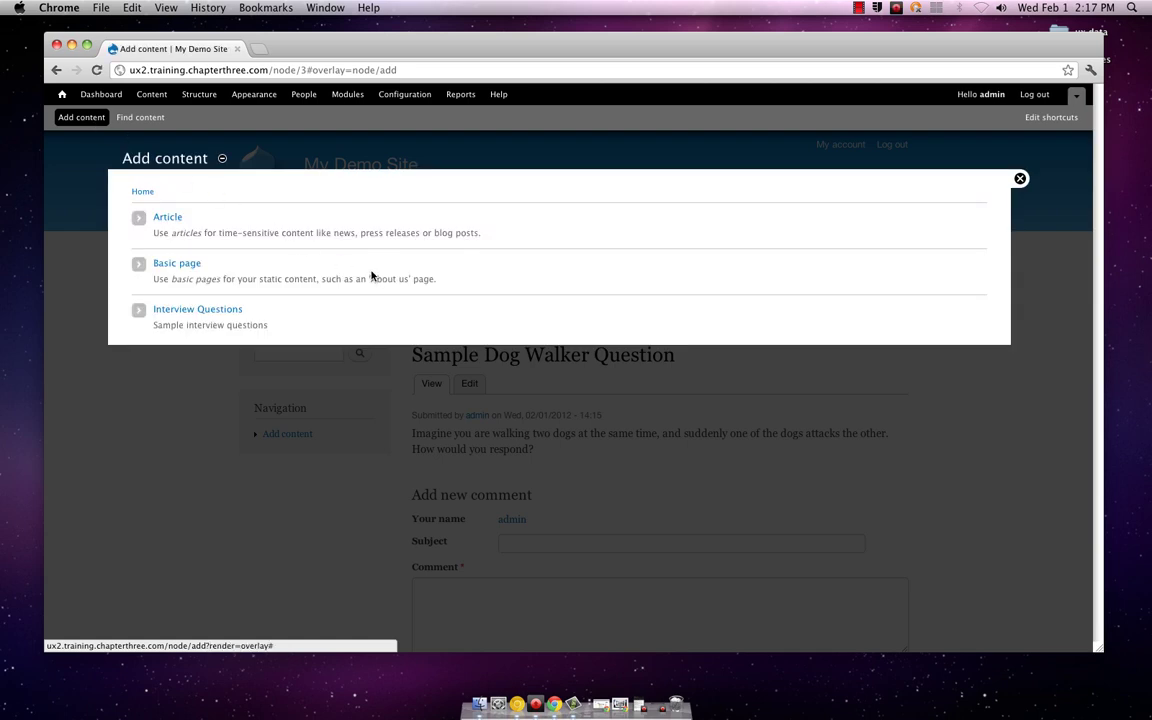
{"action": "left_click", "coordinate": [223, 313]}
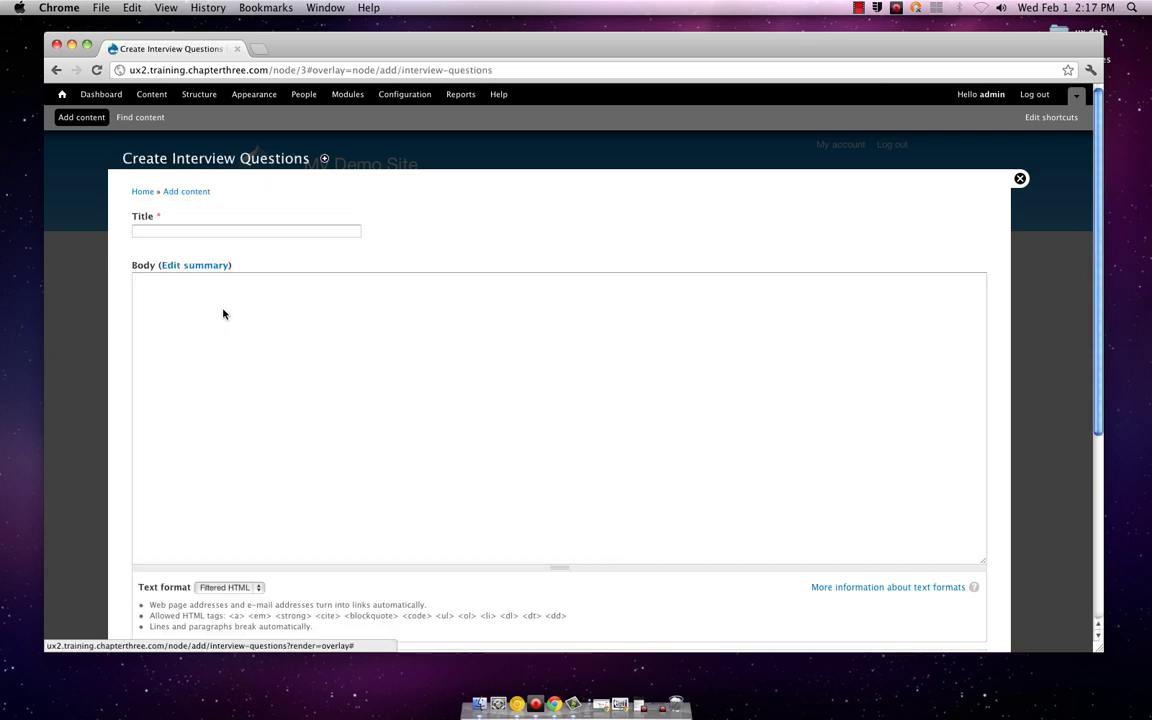
{"action": "scroll", "coordinate": [450, 340], "scroll_direction": "down", "scroll_amount": 3}
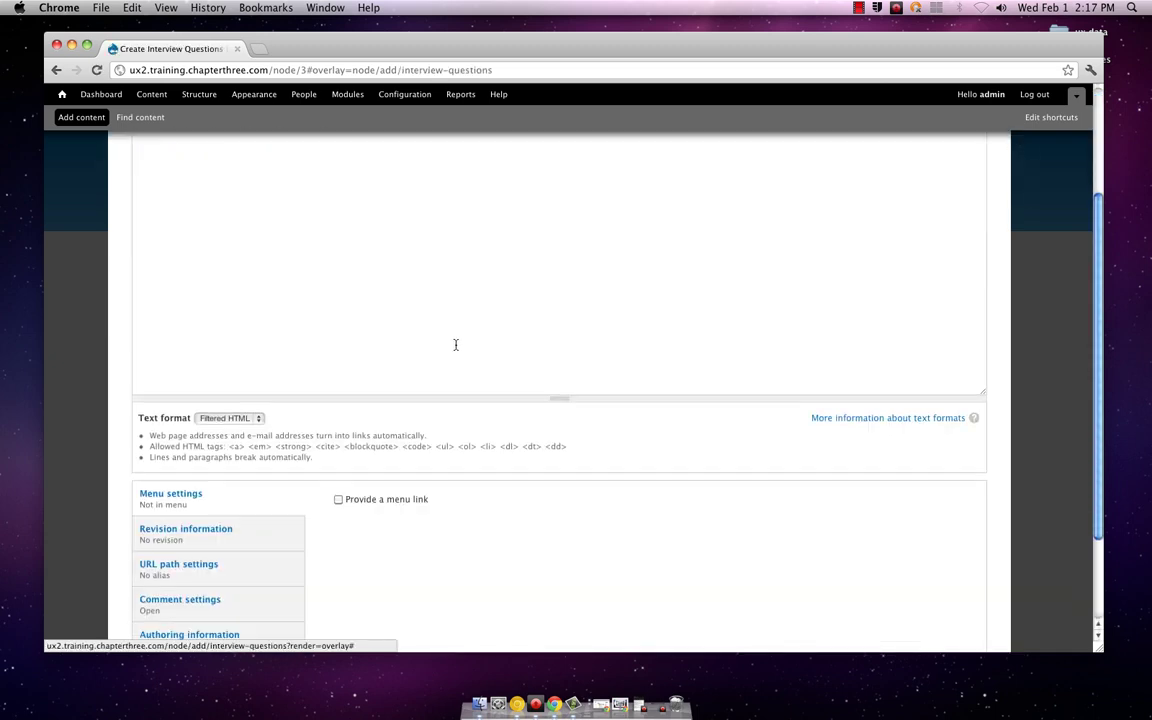
{"action": "scroll", "coordinate": [455, 344], "scroll_direction": "up", "scroll_amount": 3}
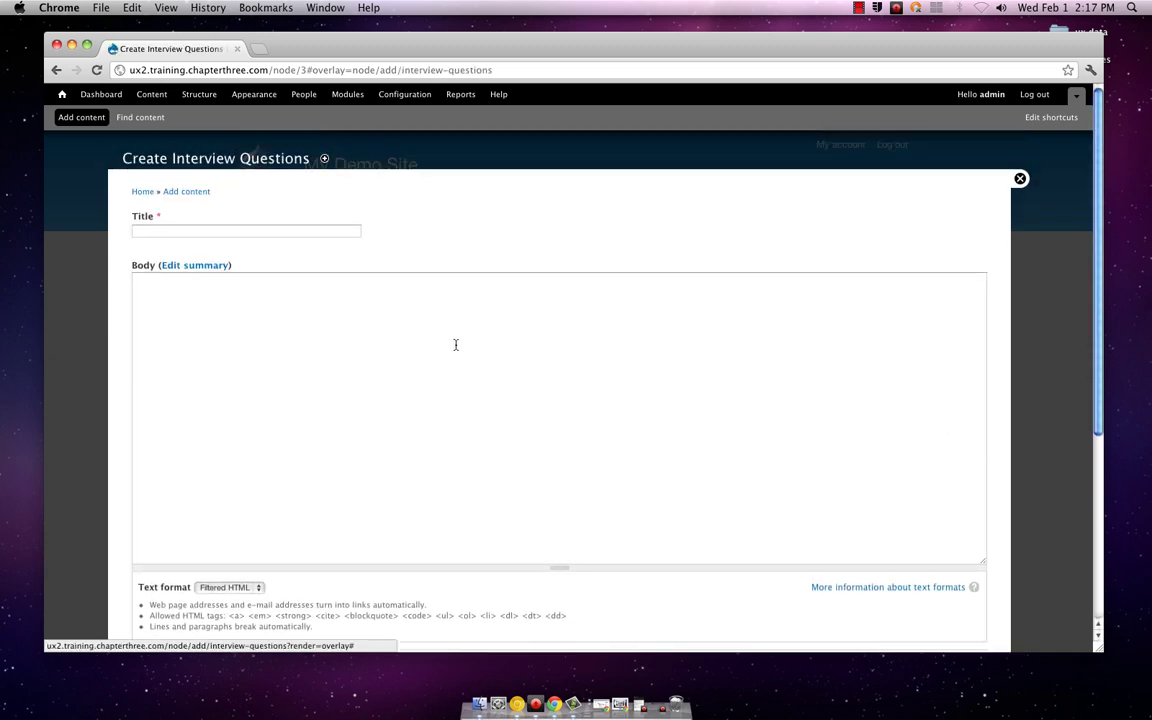
{"action": "scroll", "coordinate": [455, 344], "scroll_direction": "down", "scroll_amount": 3}
{"action": "scroll", "coordinate": [455, 344], "scroll_direction": "down", "scroll_amount": 2}
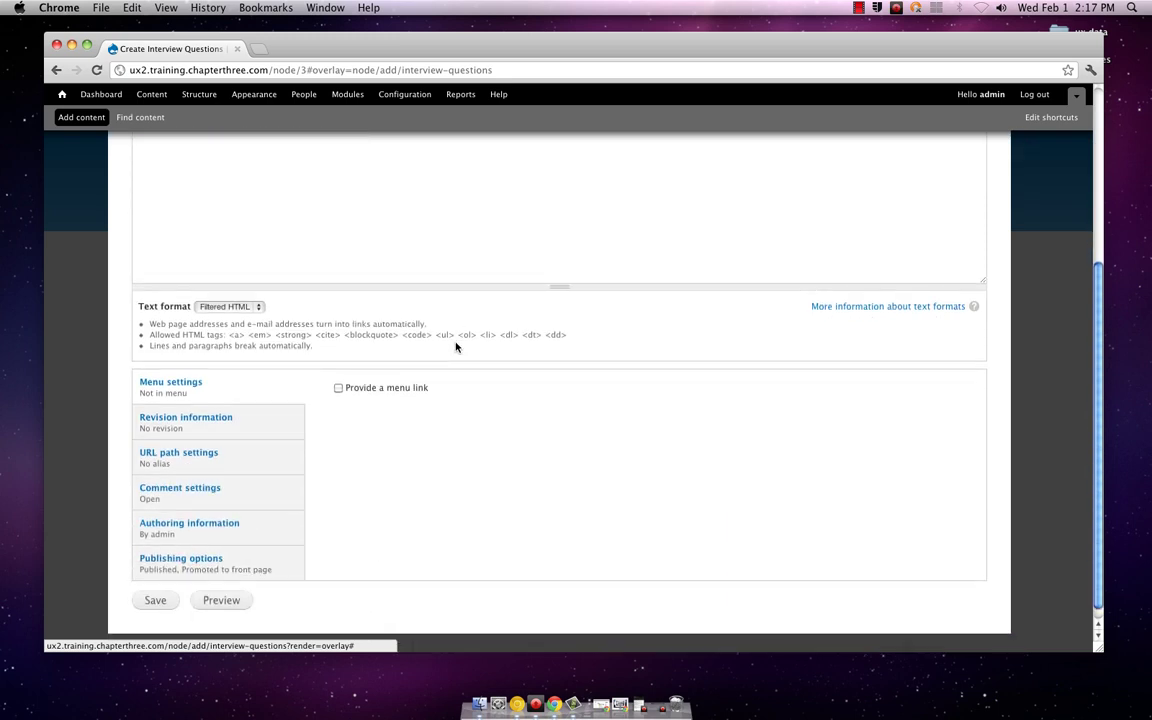
{"action": "scroll", "coordinate": [455, 346], "scroll_direction": "up", "scroll_amount": 5}
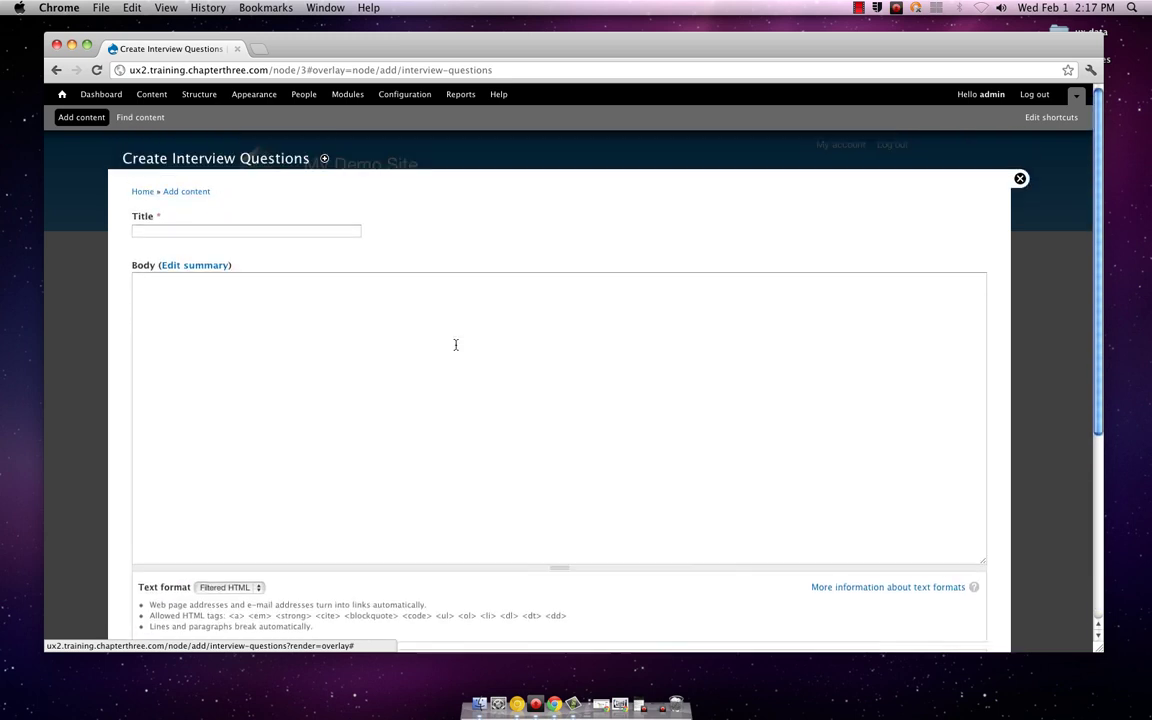
Step: Discard the blank form and open Sample Dog Walker Question from the Content list to reread it
{"action": "left_click", "coordinate": [1020, 179]}
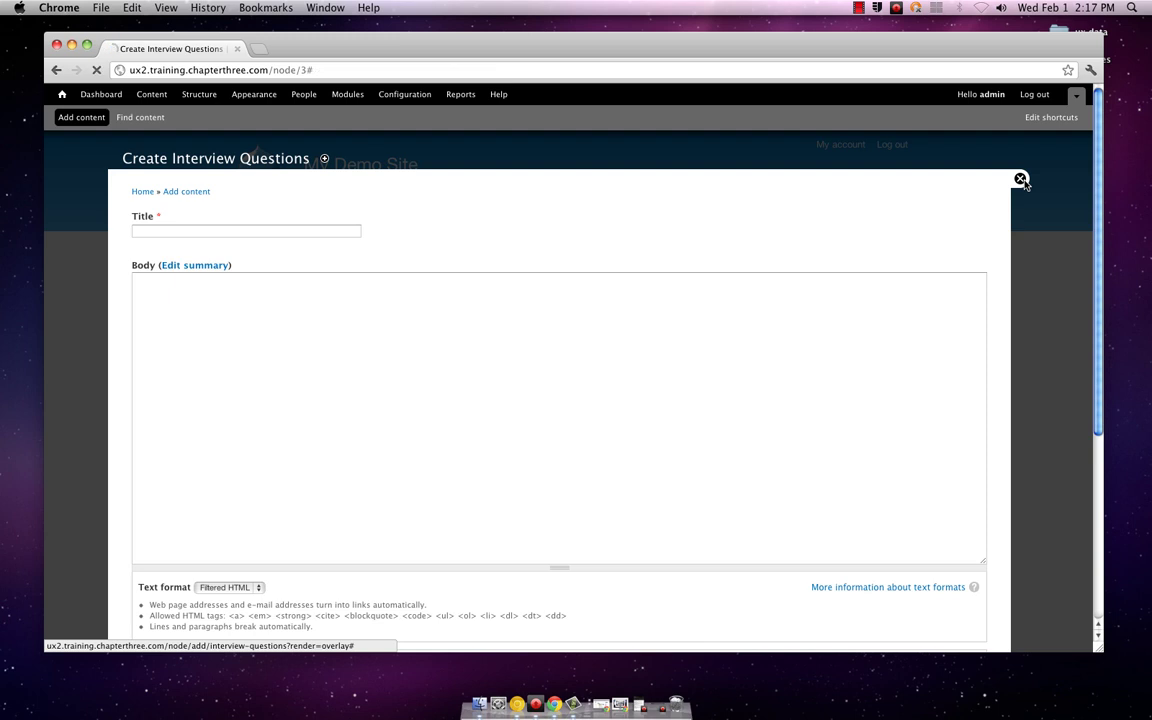
{"action": "left_click", "coordinate": [160, 94]}
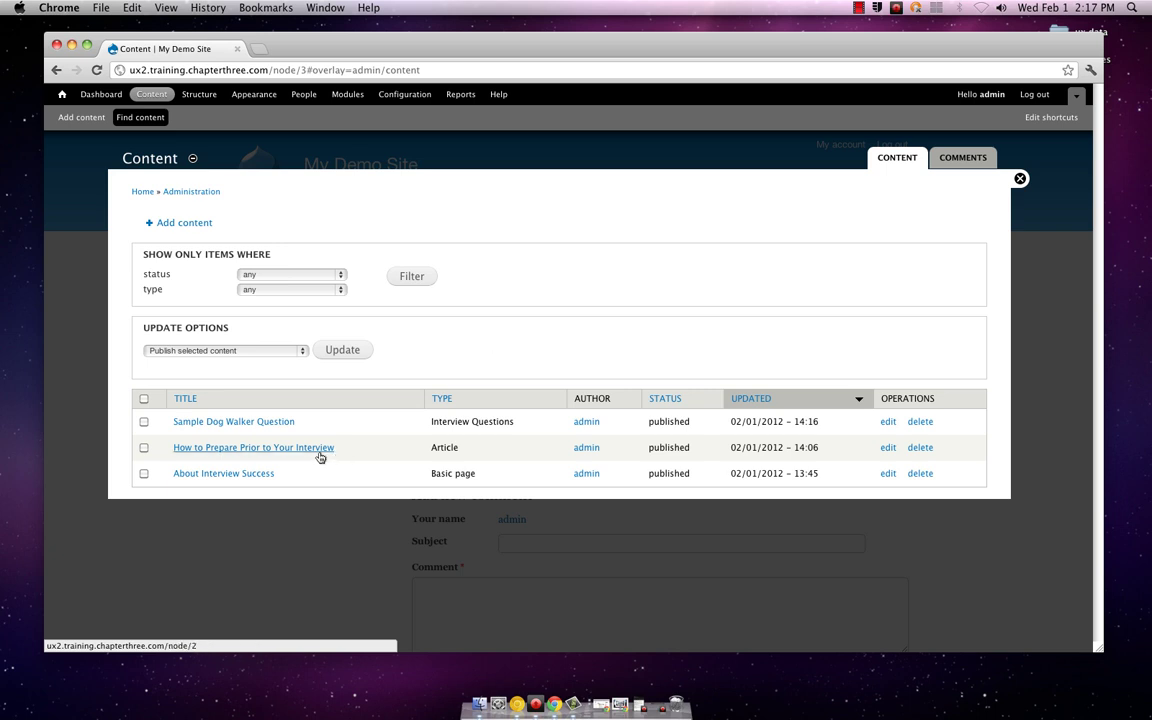
{"action": "left_click", "coordinate": [268, 423]}
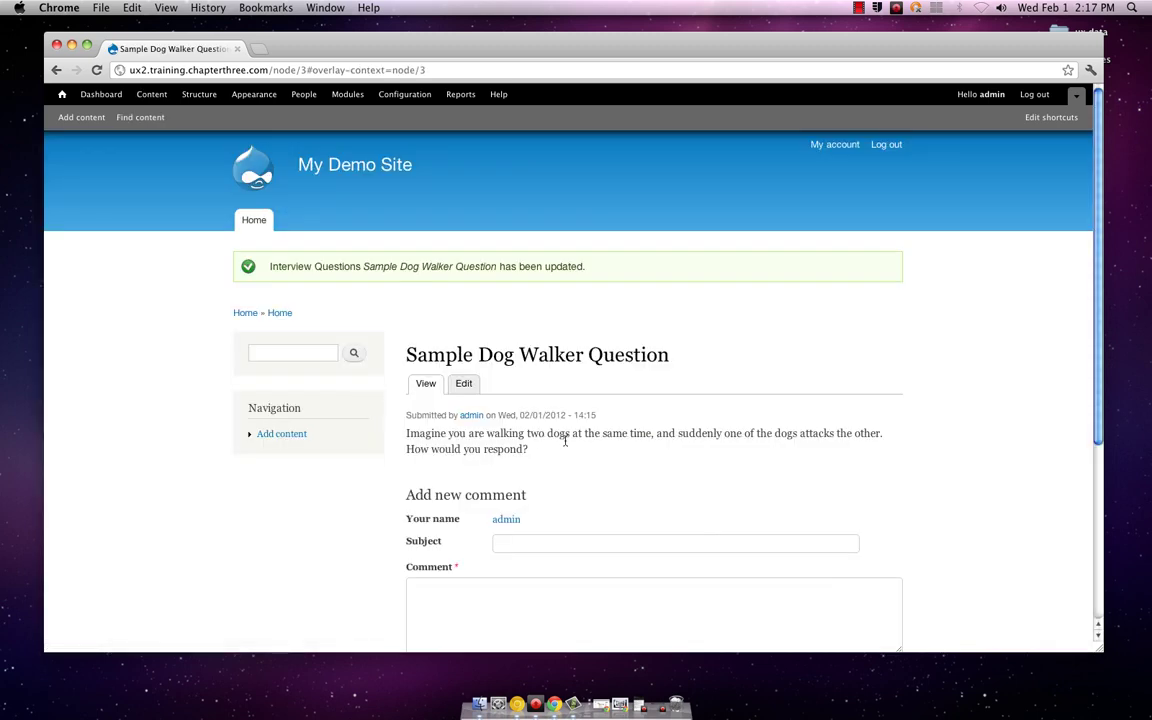
{"action": "scroll", "coordinate": [855, 481], "scroll_direction": "down", "scroll_amount": 5}
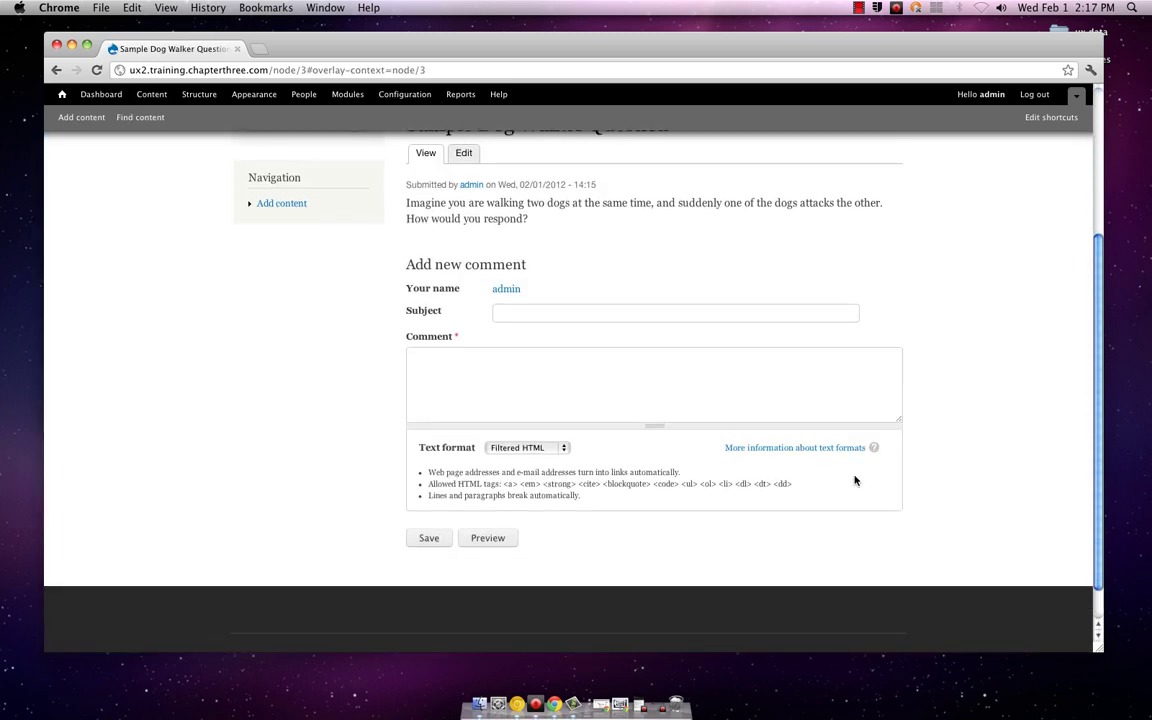
{"action": "scroll", "coordinate": [855, 481], "scroll_direction": "up", "scroll_amount": 3}
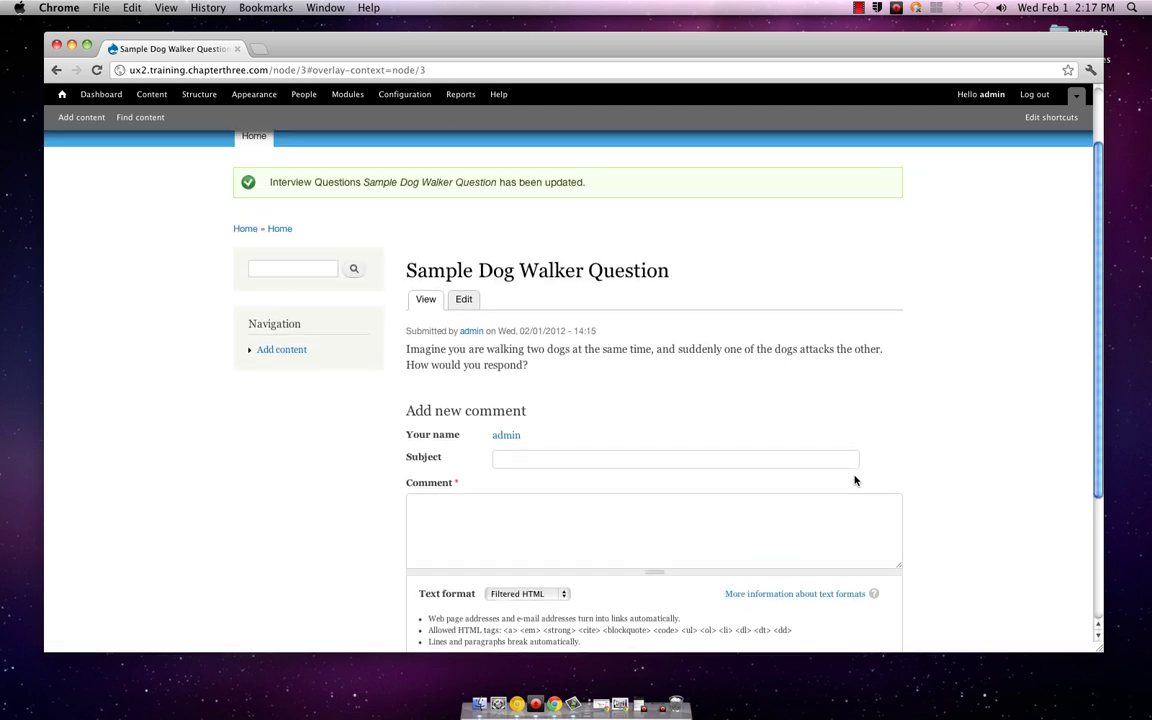
{"action": "scroll", "coordinate": [855, 481], "scroll_direction": "up", "scroll_amount": 1}
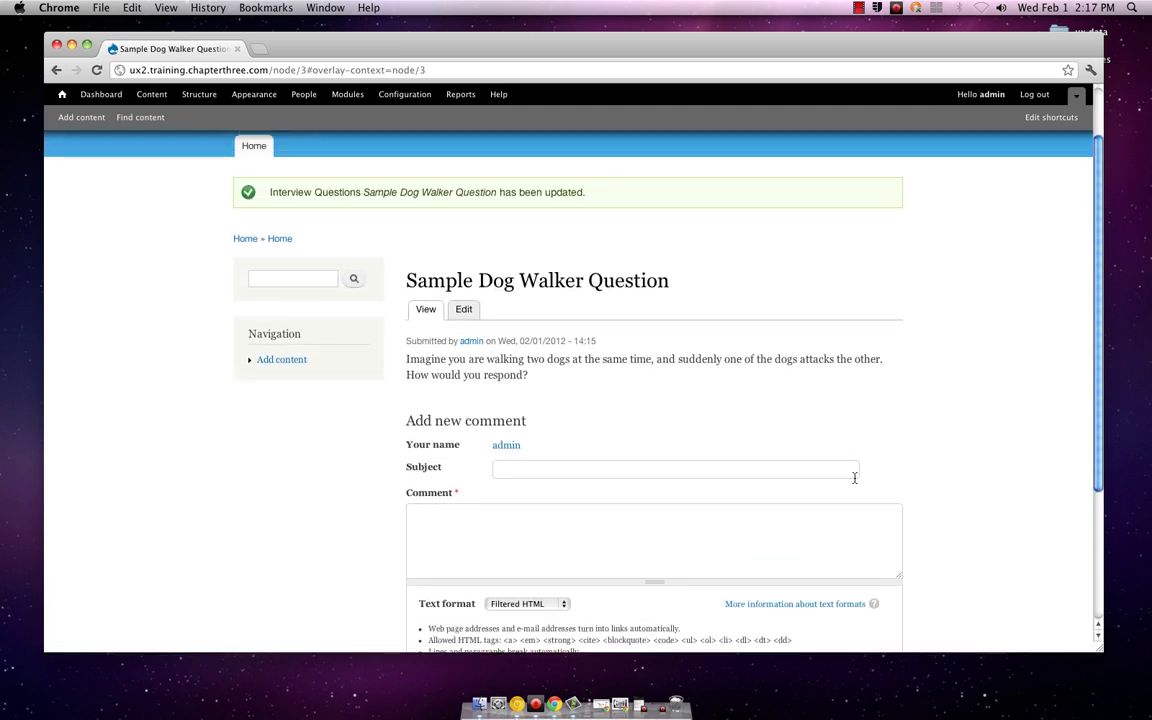
{"action": "scroll", "coordinate": [855, 478], "scroll_direction": "up", "scroll_amount": 3}
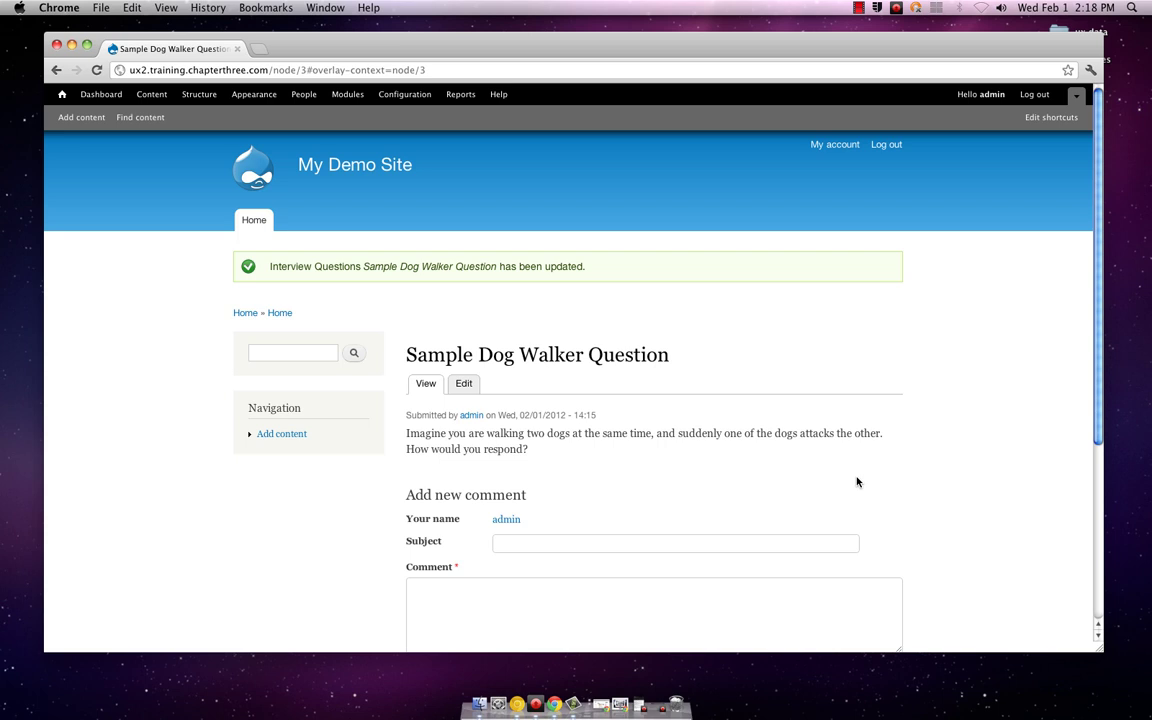
{"action": "scroll", "coordinate": [856, 480], "scroll_direction": "down", "scroll_amount": 2}
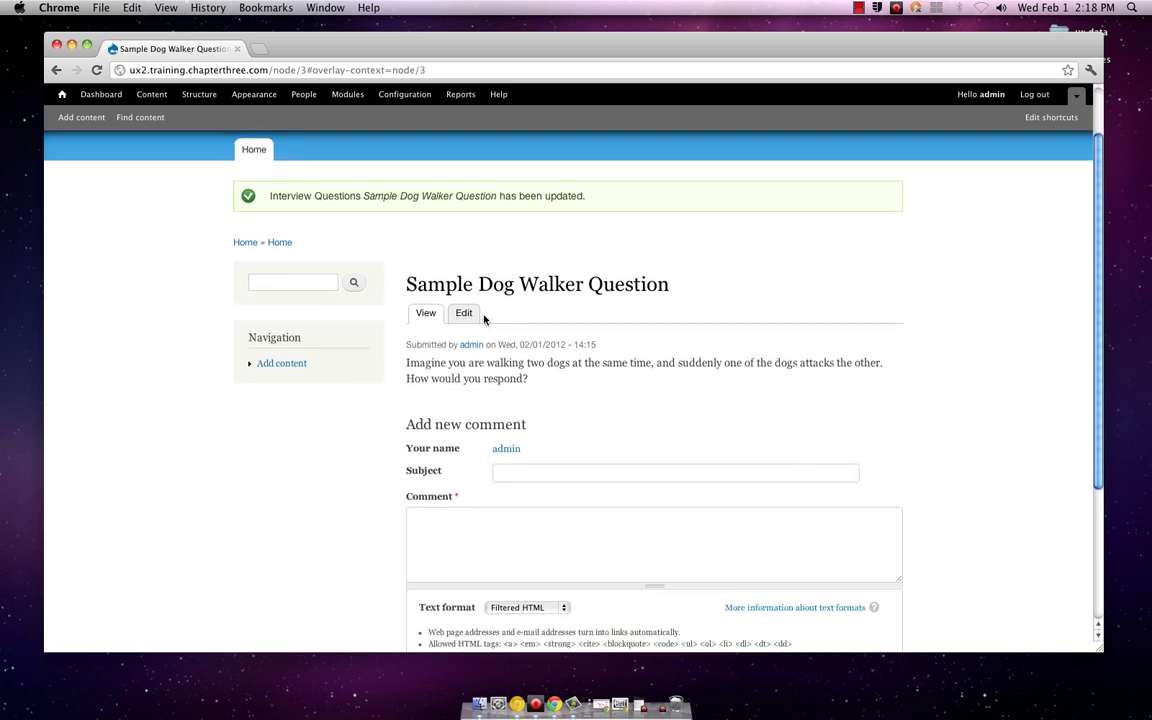
{"action": "left_click", "coordinate": [464, 313]}
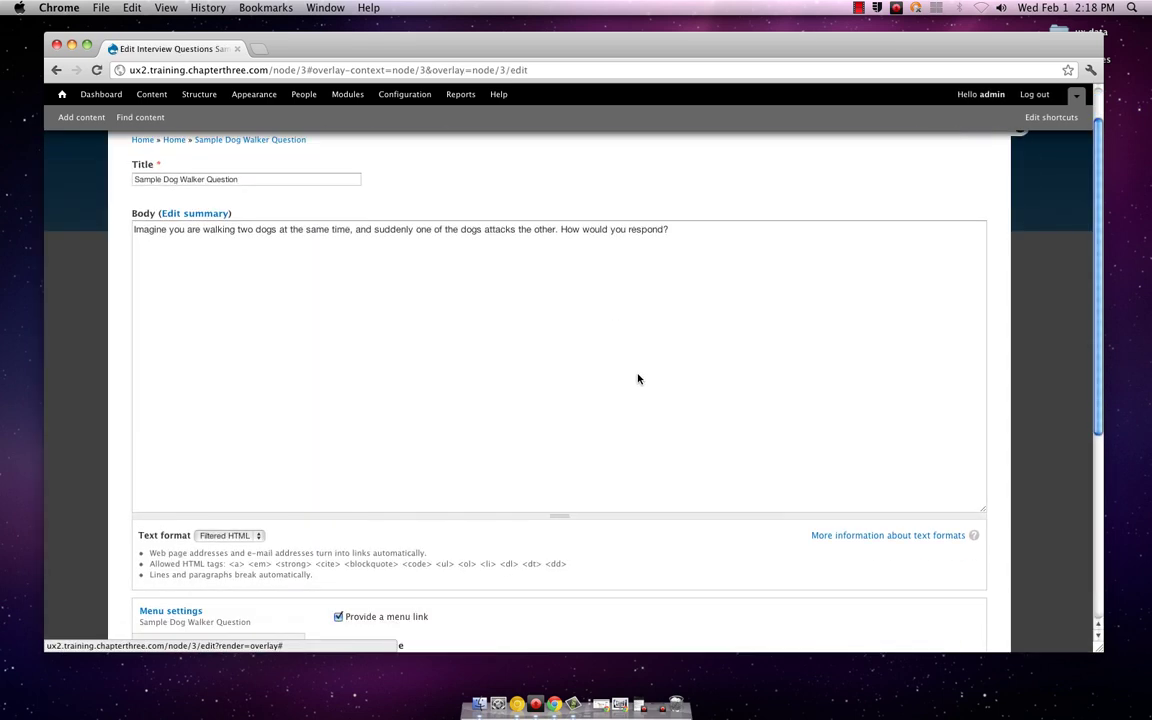
{"action": "scroll", "coordinate": [638, 378], "scroll_direction": "down", "scroll_amount": 5}
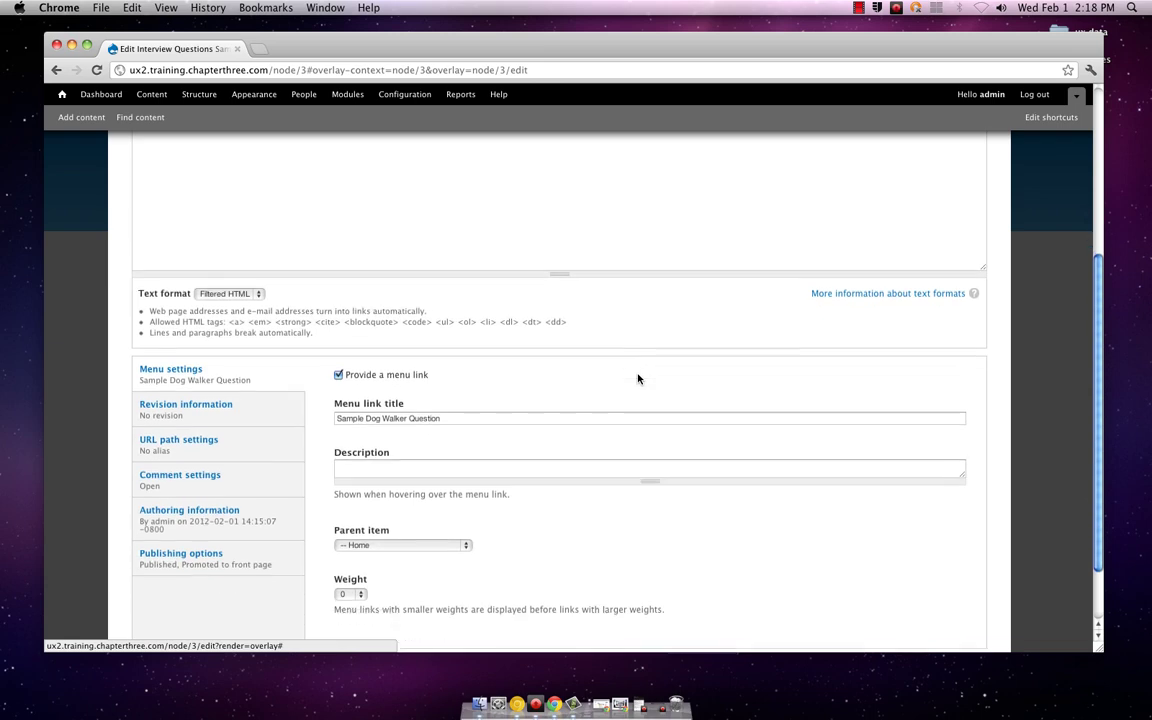
{"action": "scroll", "coordinate": [638, 378], "scroll_direction": "up", "scroll_amount": 4}
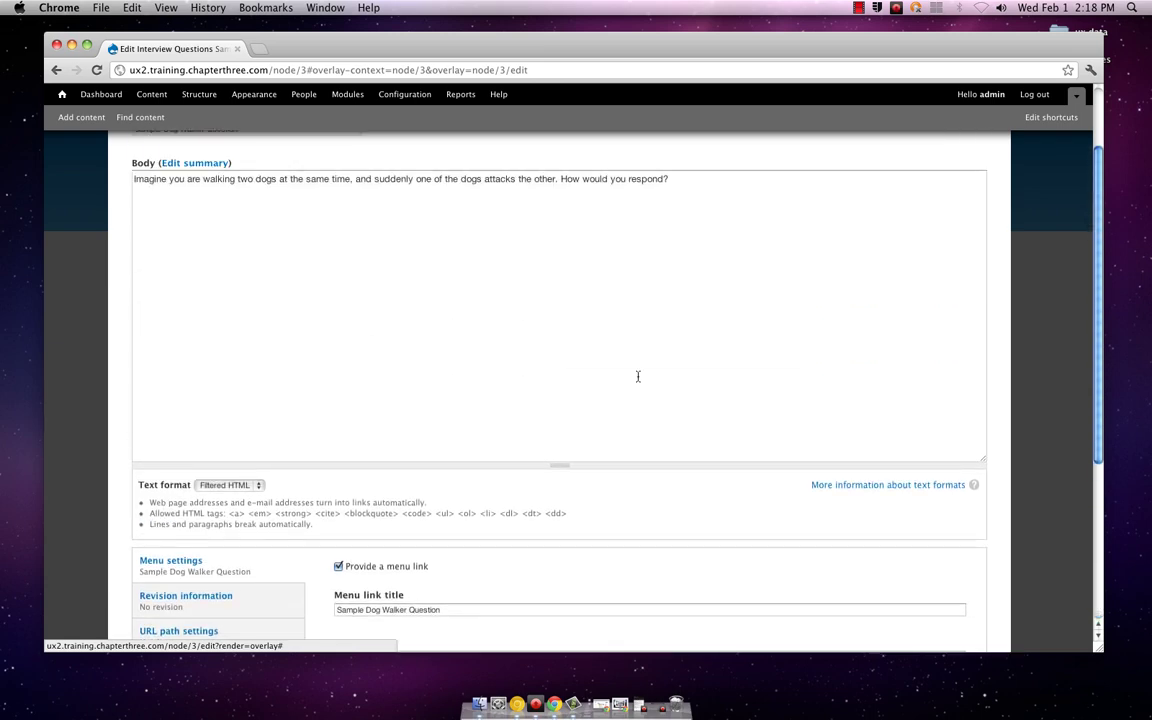
{"action": "scroll", "coordinate": [638, 376], "scroll_direction": "up", "scroll_amount": 2}
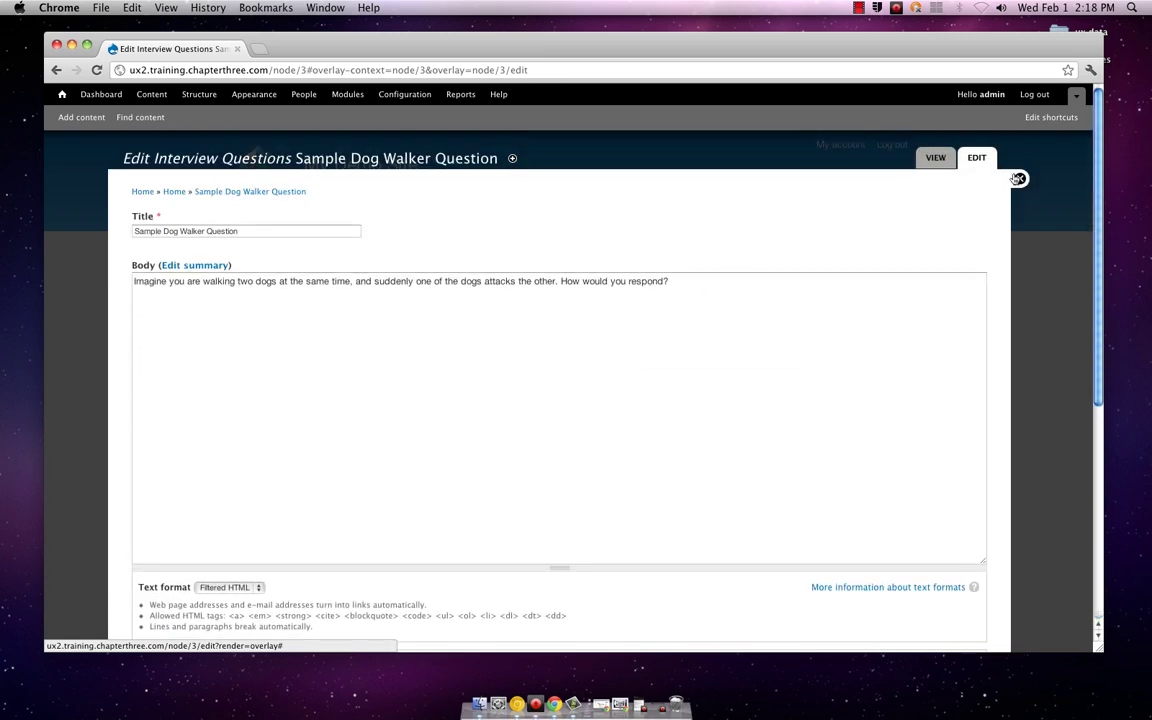
{"action": "left_click", "coordinate": [1017, 178]}
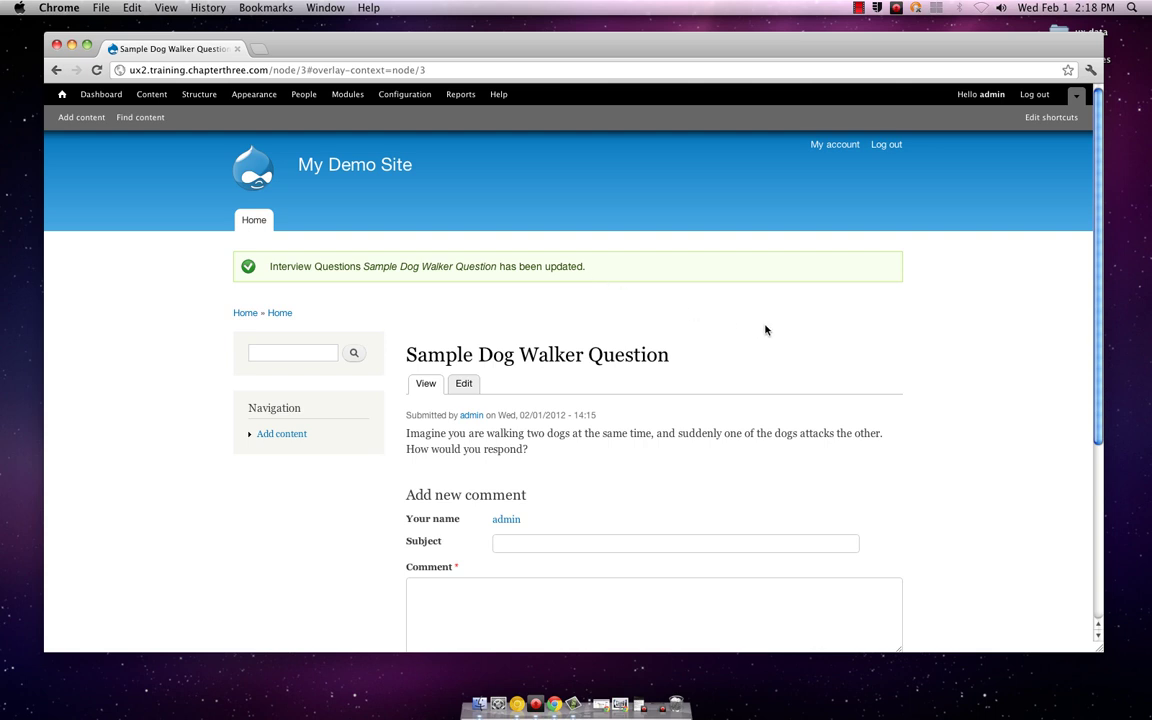
{"action": "scroll", "coordinate": [786, 336], "scroll_direction": "down", "scroll_amount": 2}
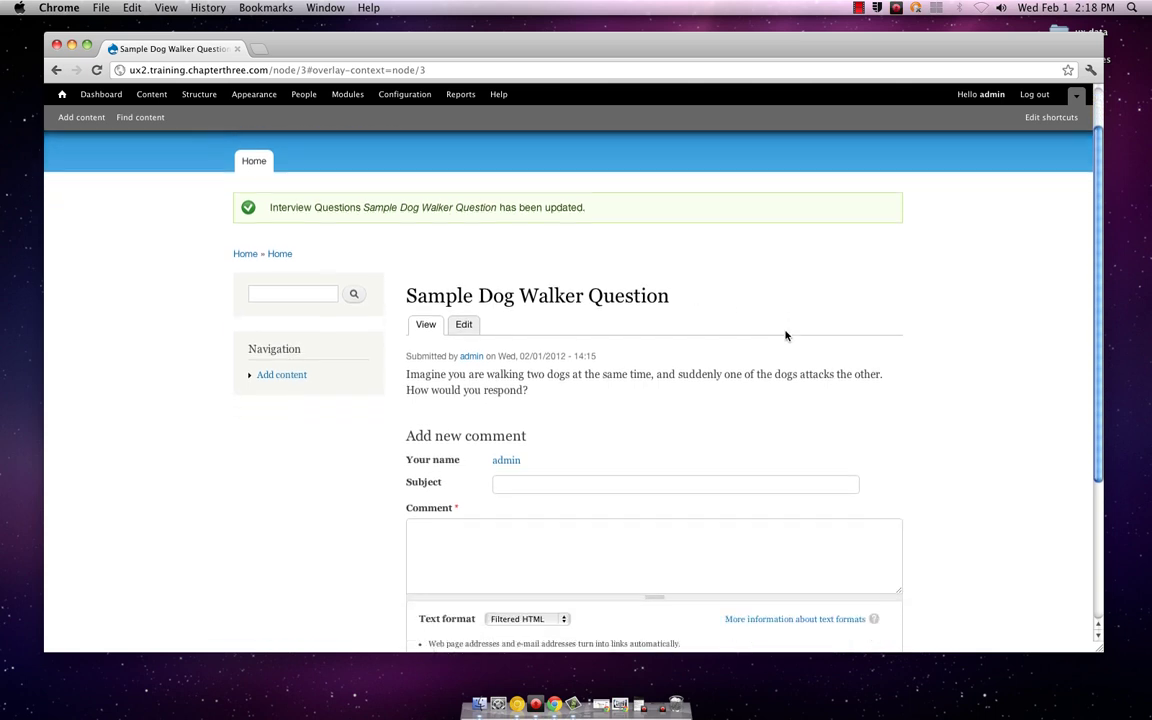
{"action": "scroll", "coordinate": [786, 336], "scroll_direction": "down", "scroll_amount": 2}
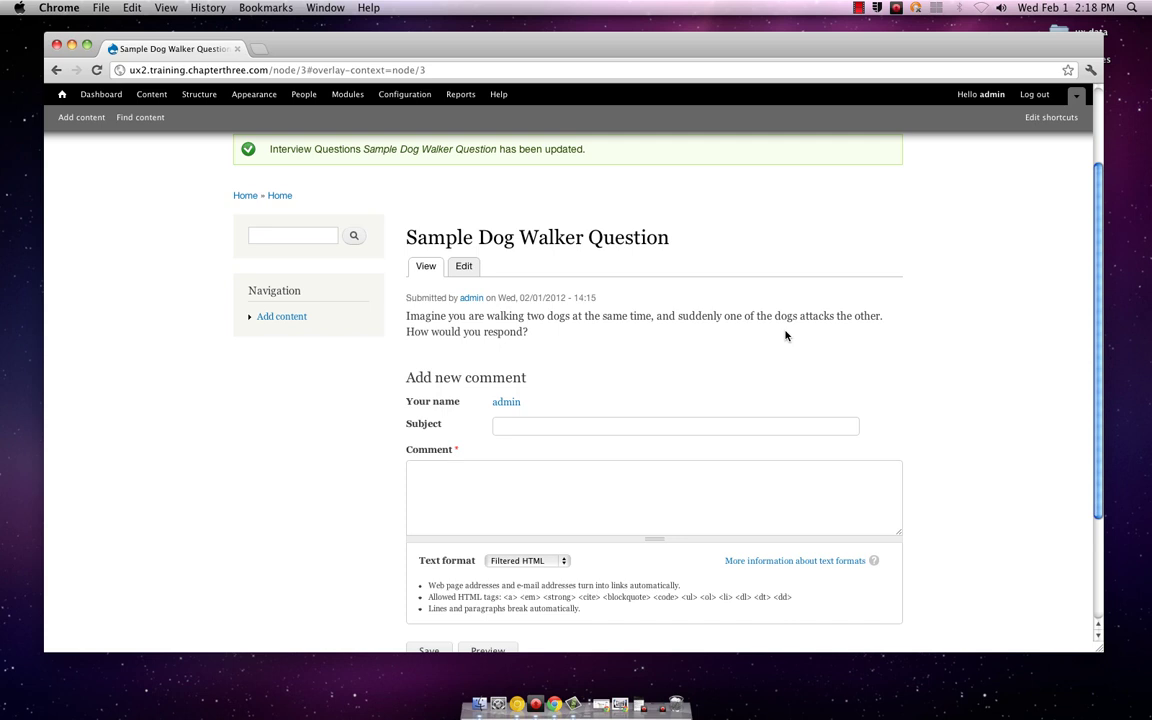
{"action": "scroll", "coordinate": [786, 336], "scroll_direction": "down", "scroll_amount": 3}
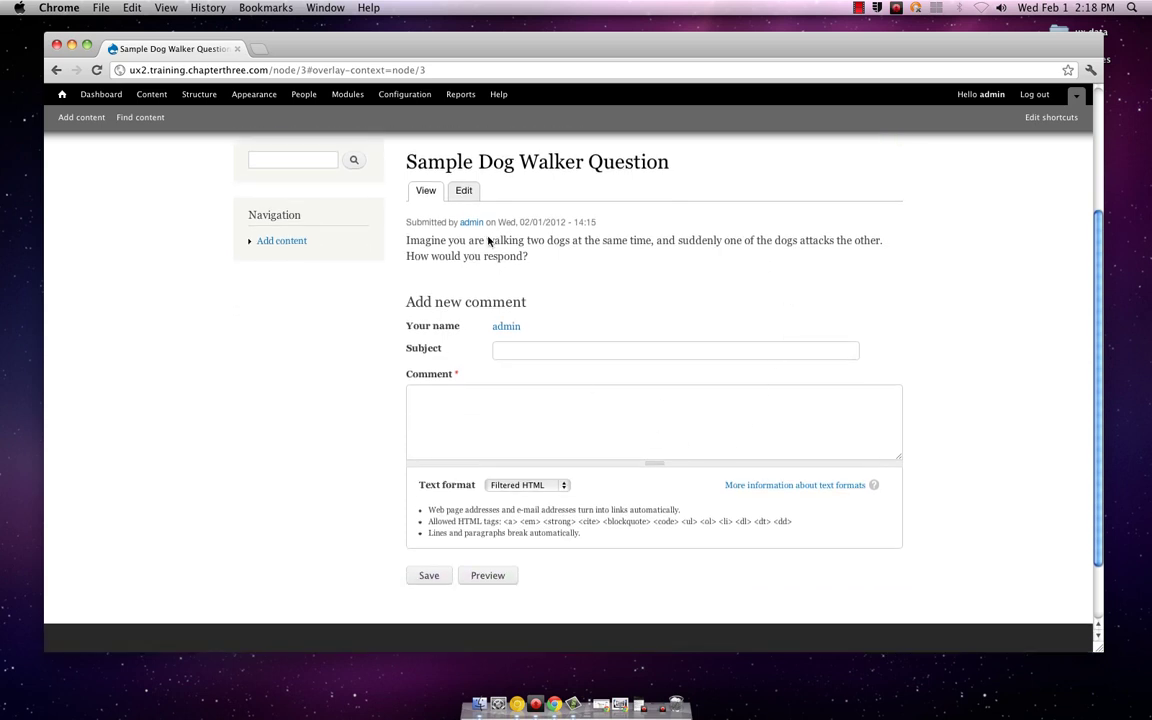
{"action": "scroll", "coordinate": [796, 334], "scroll_direction": "up", "scroll_amount": 7}
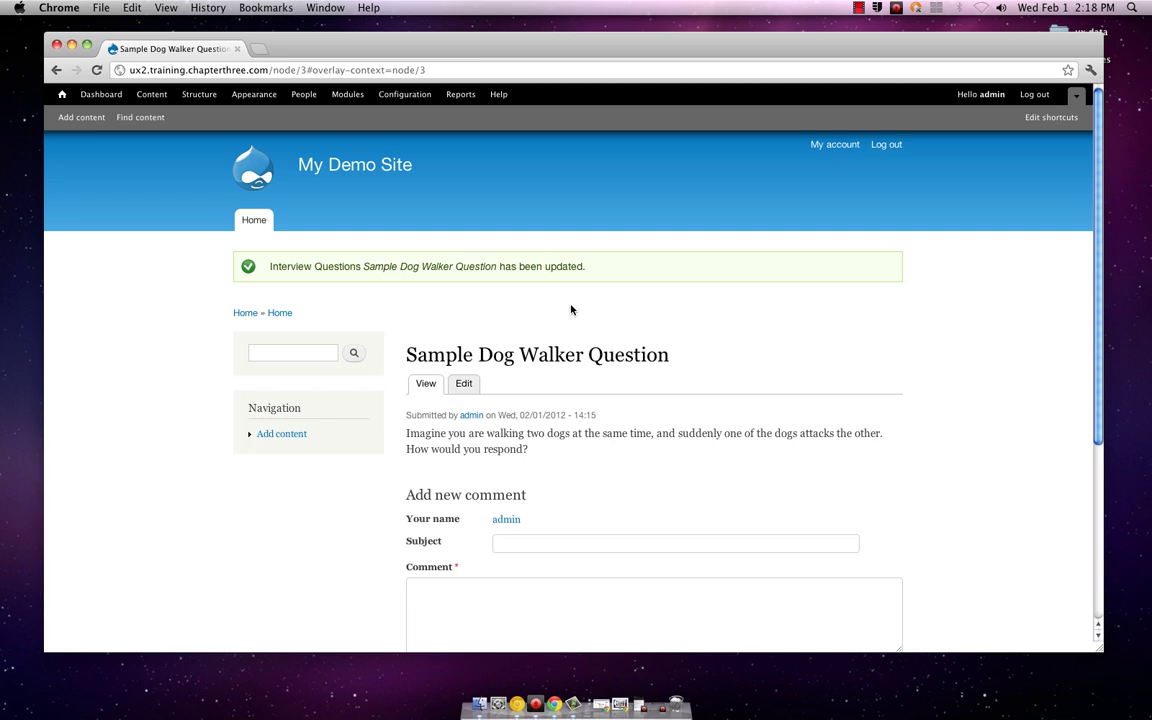
Step: Glance at the Content list, close it, and open the Structure overview
{"action": "left_click", "coordinate": [155, 96]}
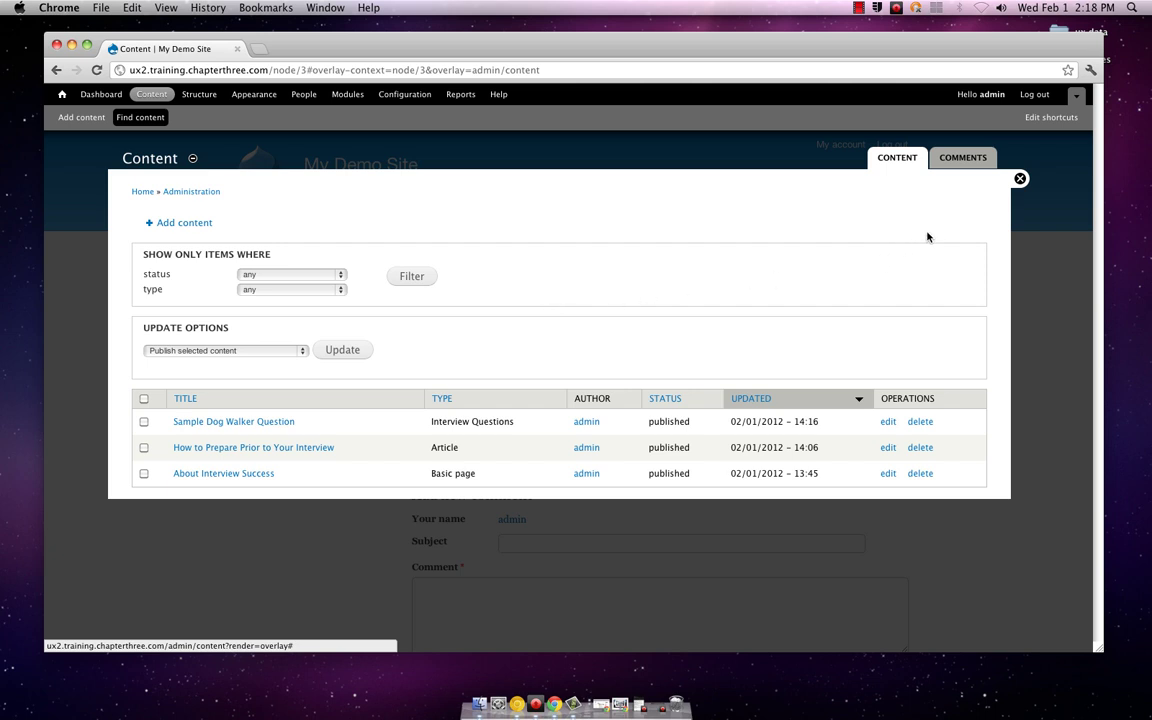
{"action": "left_click", "coordinate": [1020, 180]}
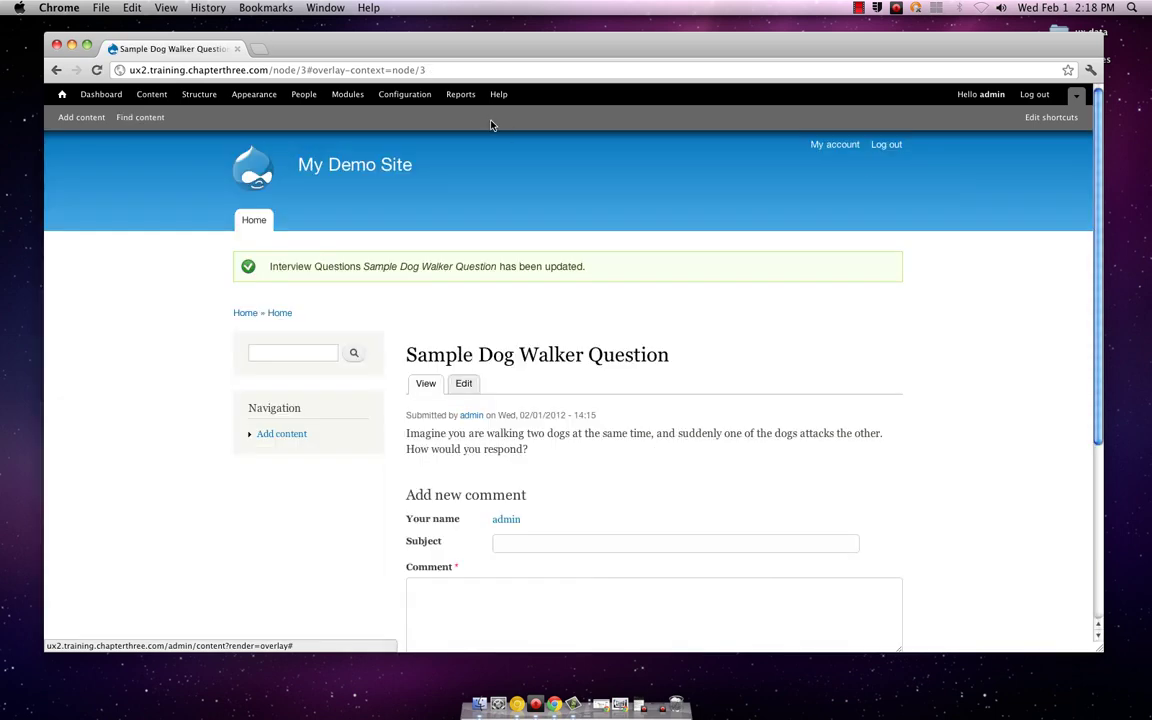
{"action": "left_click", "coordinate": [195, 93]}
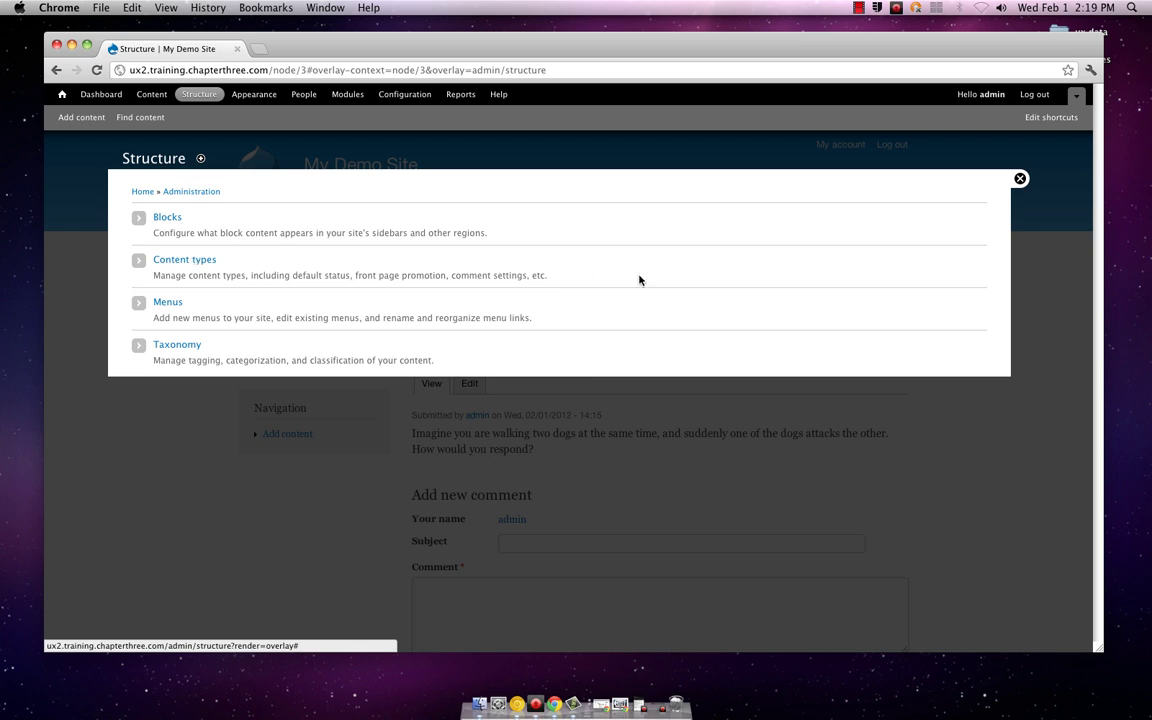
Step: Go from Taxonomy back through Structure to the Content types list with Article, Basic page and Interview Questions
{"action": "left_click", "coordinate": [186, 347]}
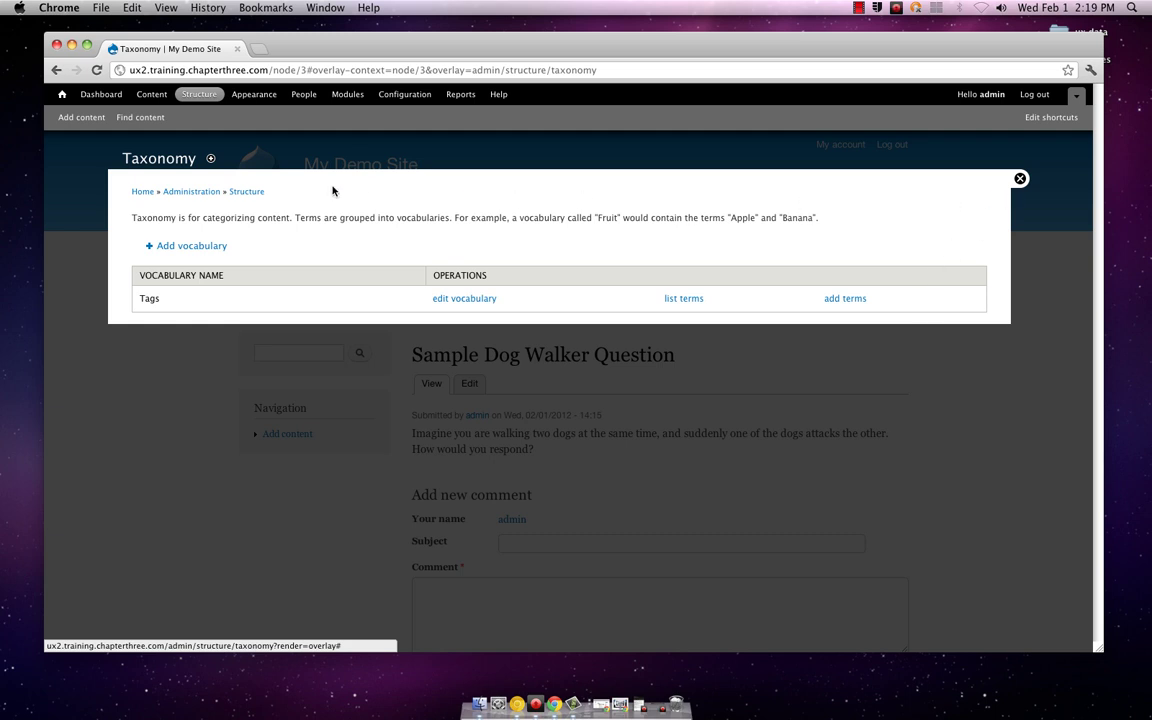
{"action": "left_click", "coordinate": [242, 193]}
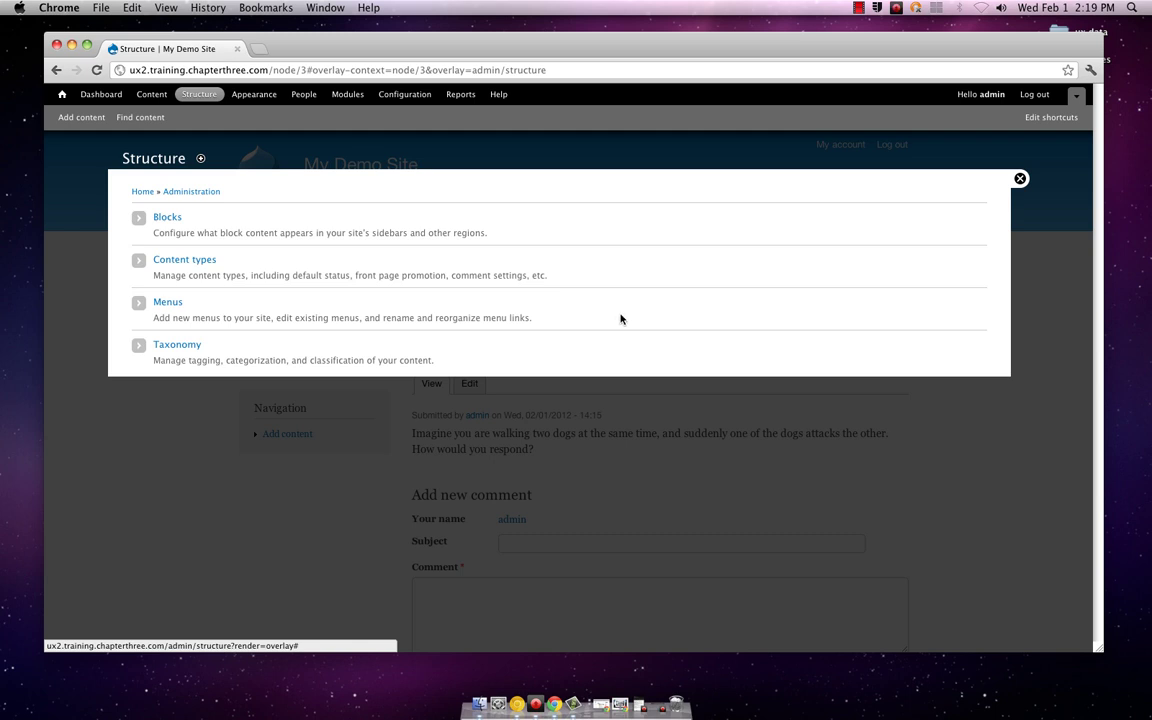
{"action": "left_click", "coordinate": [163, 259]}
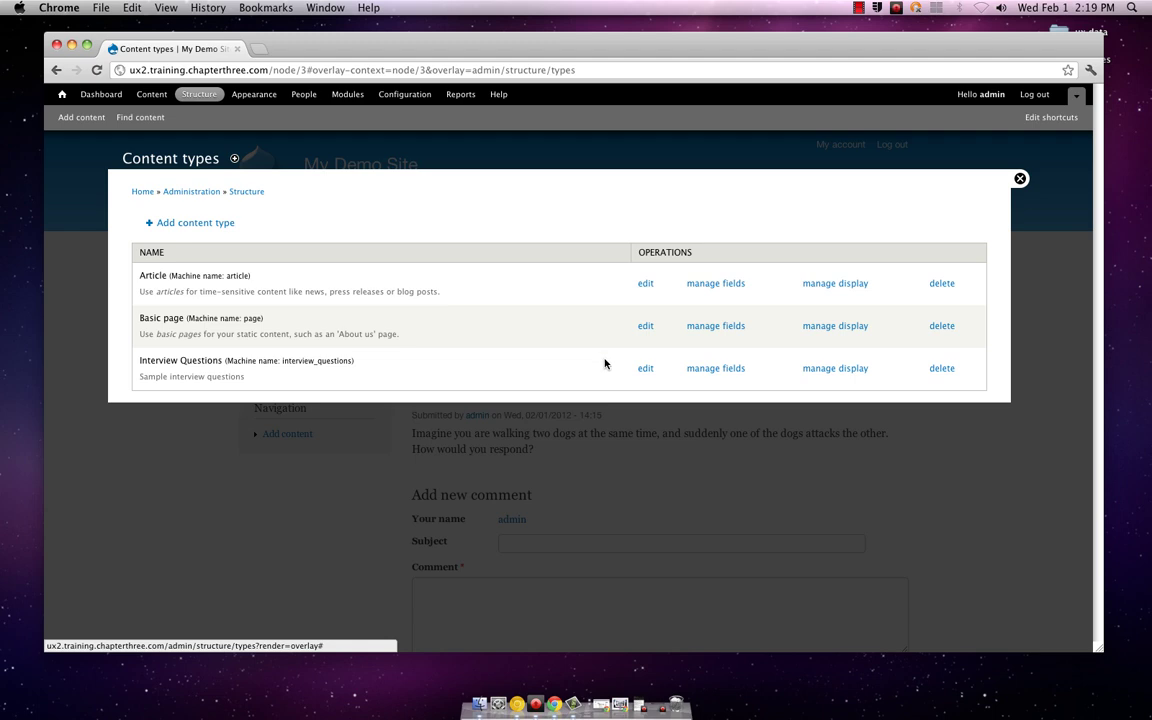
Step: Review the Interview Questions type's publishing, author display, comment and menu settings
{"action": "left_click", "coordinate": [646, 369]}
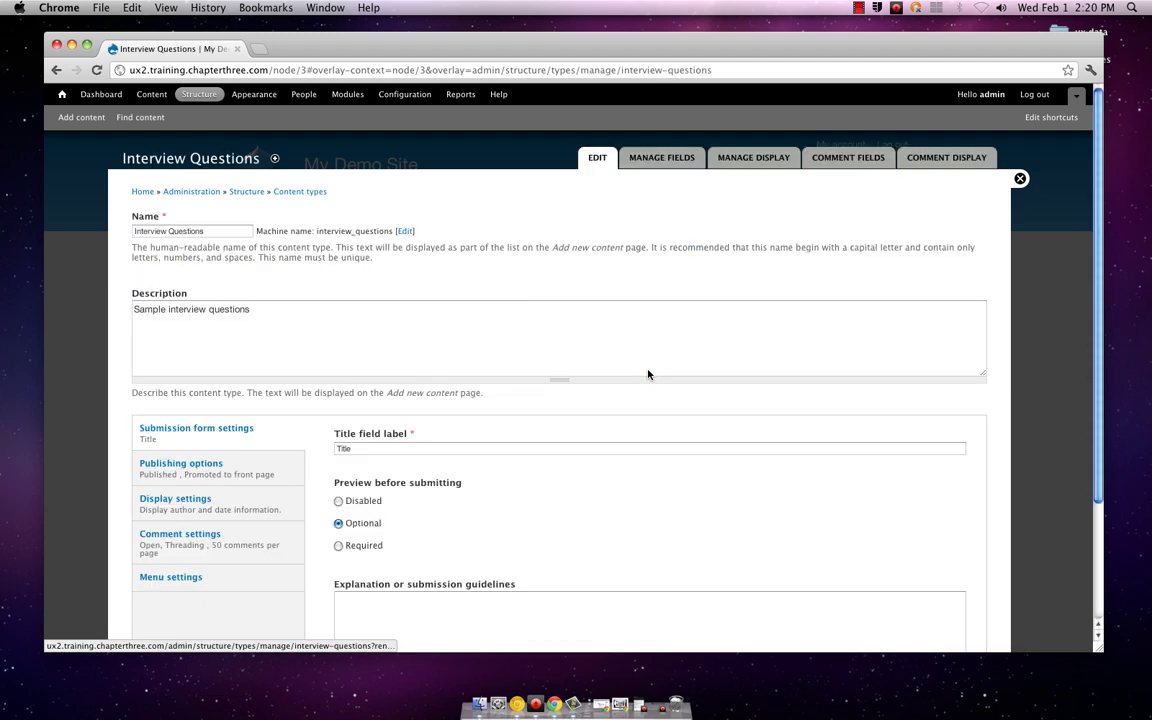
{"action": "scroll", "coordinate": [648, 376], "scroll_direction": "down", "scroll_amount": 5}
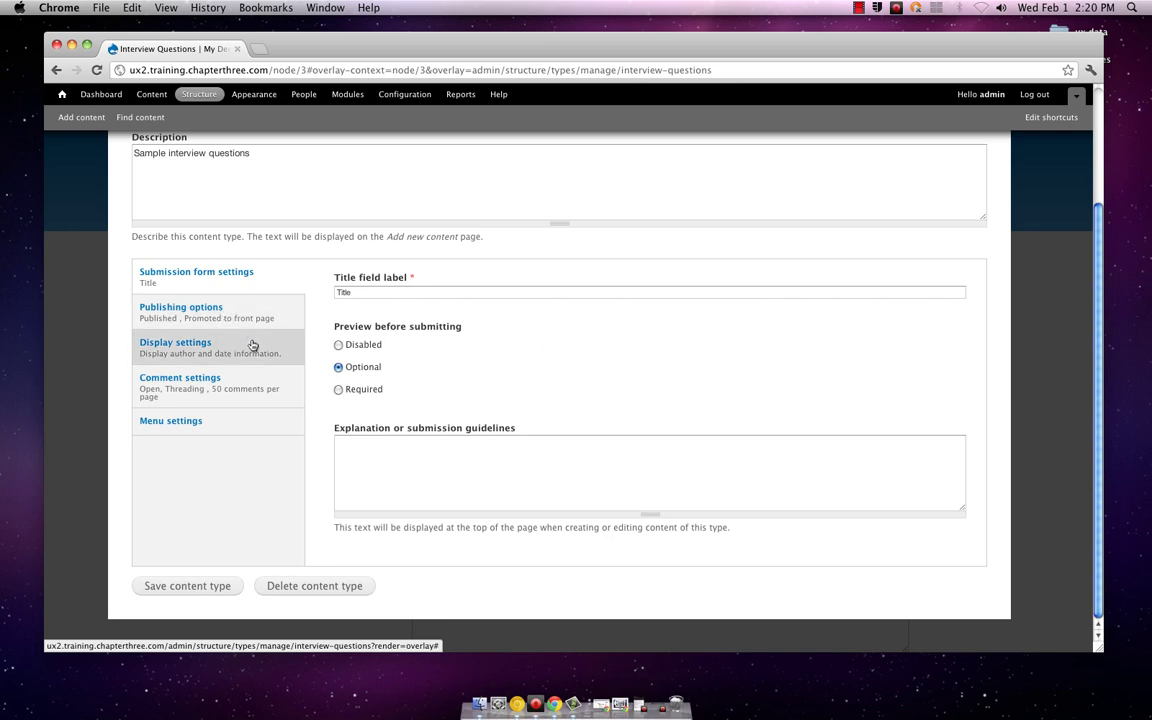
{"action": "scroll", "coordinate": [478, 376], "scroll_direction": "up", "scroll_amount": 3}
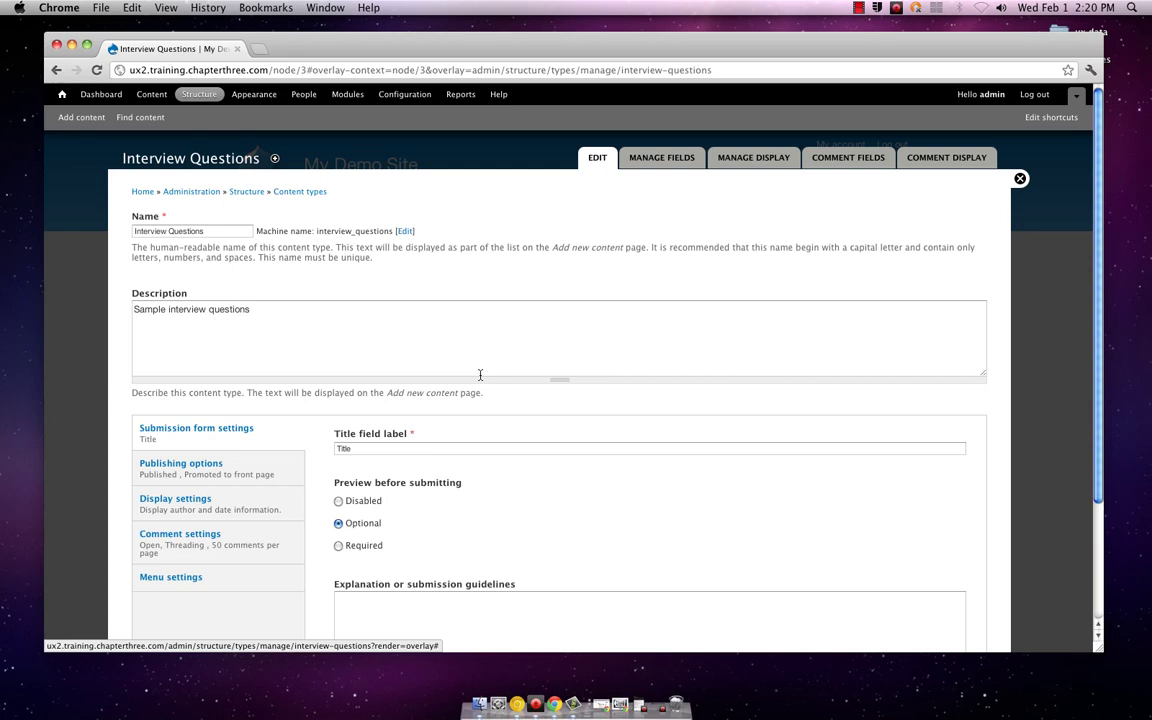
{"action": "left_click", "coordinate": [231, 467]}
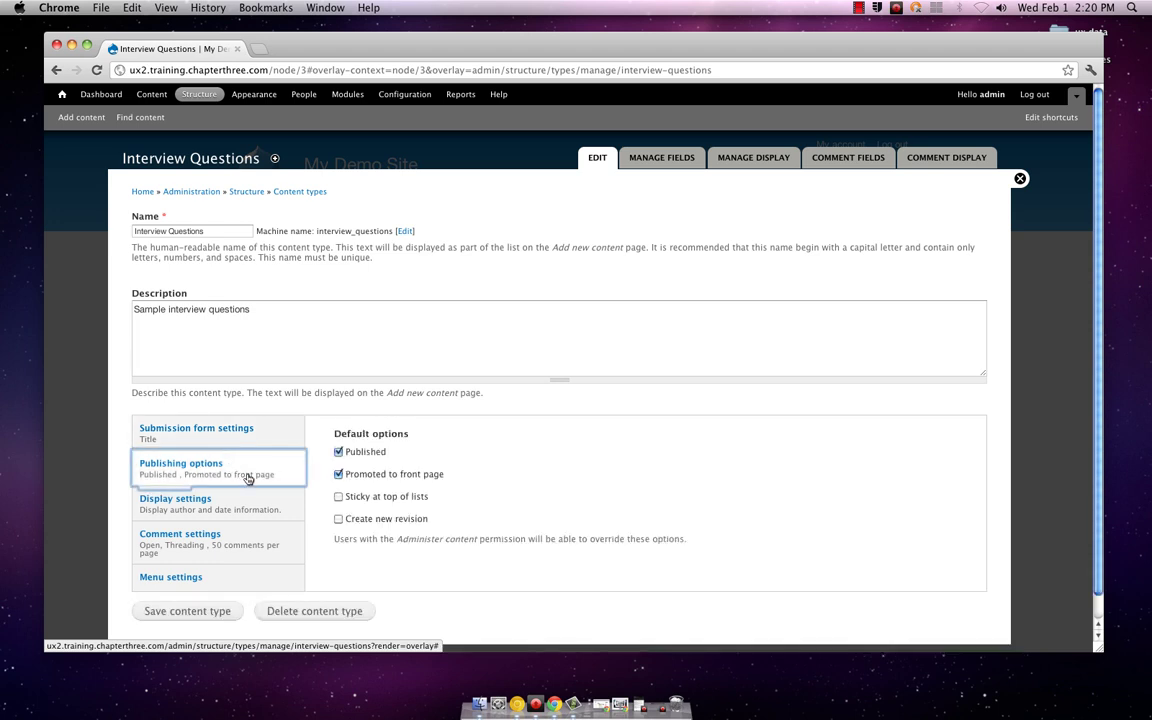
{"action": "left_click", "coordinate": [245, 497]}
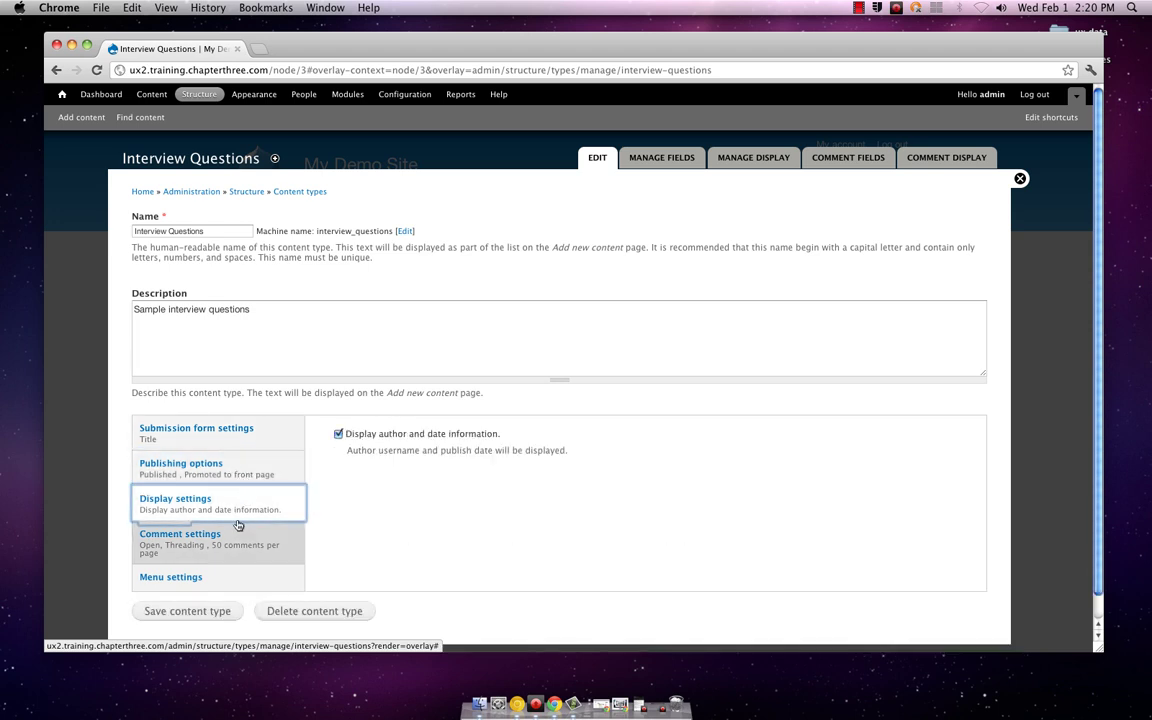
{"action": "left_click", "coordinate": [240, 535]}
{"action": "scroll", "coordinate": [248, 536], "scroll_direction": "down", "scroll_amount": 3}
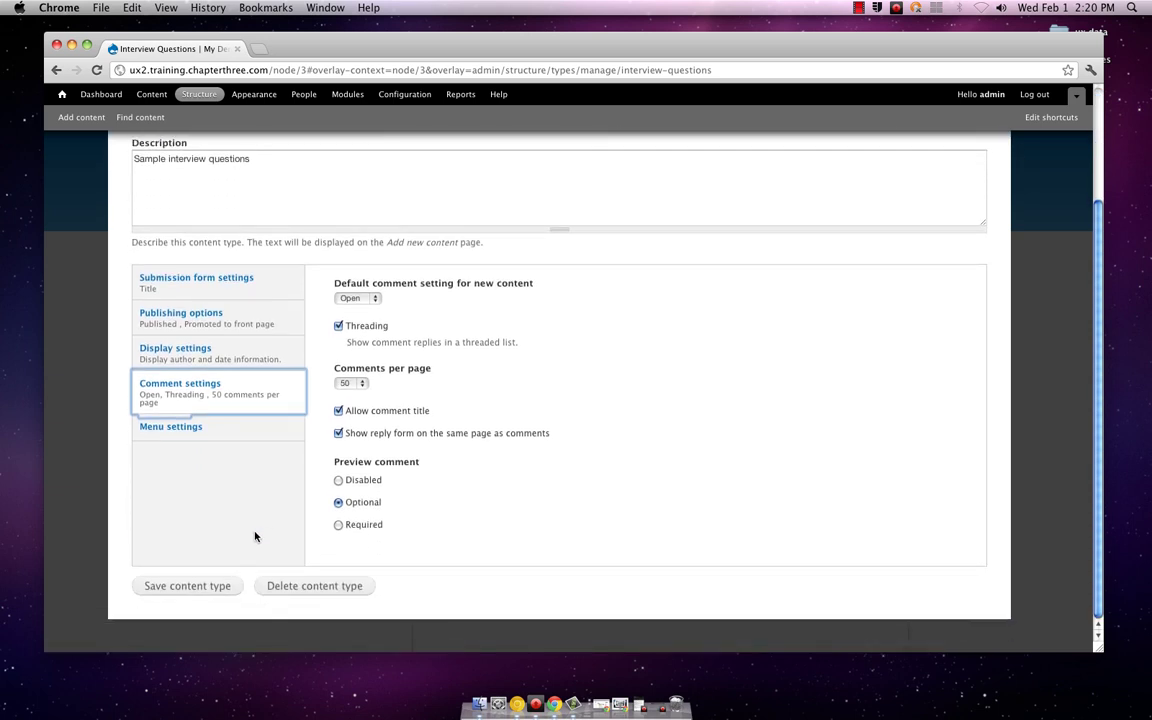
{"action": "left_click", "coordinate": [226, 430]}
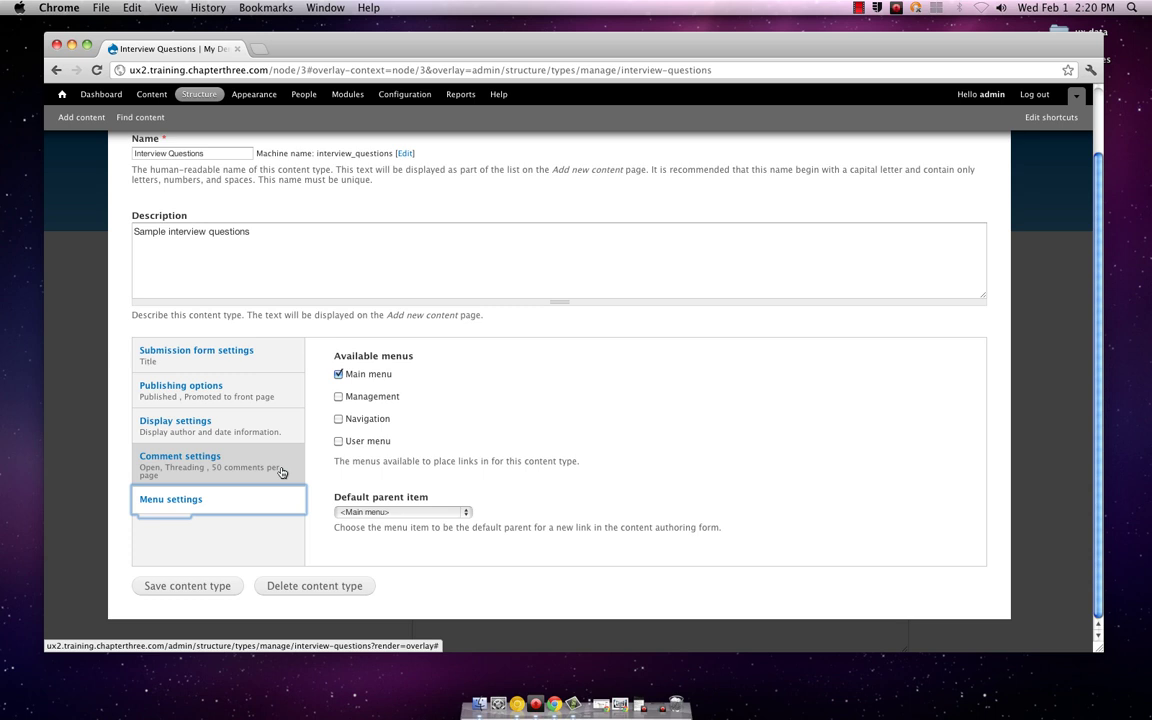
Step: Switch to Manage fields to see the Title and Body fields
{"action": "scroll", "coordinate": [282, 472], "scroll_direction": "up", "scroll_amount": 1}
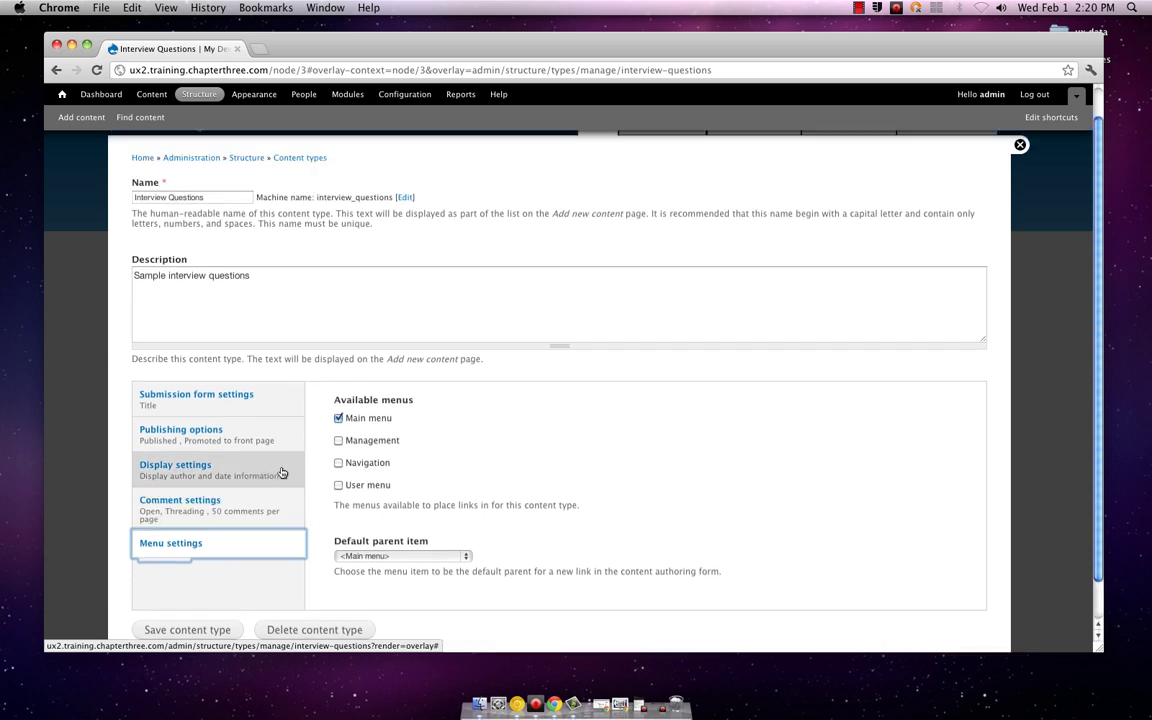
{"action": "scroll", "coordinate": [290, 478], "scroll_direction": "up", "scroll_amount": 1}
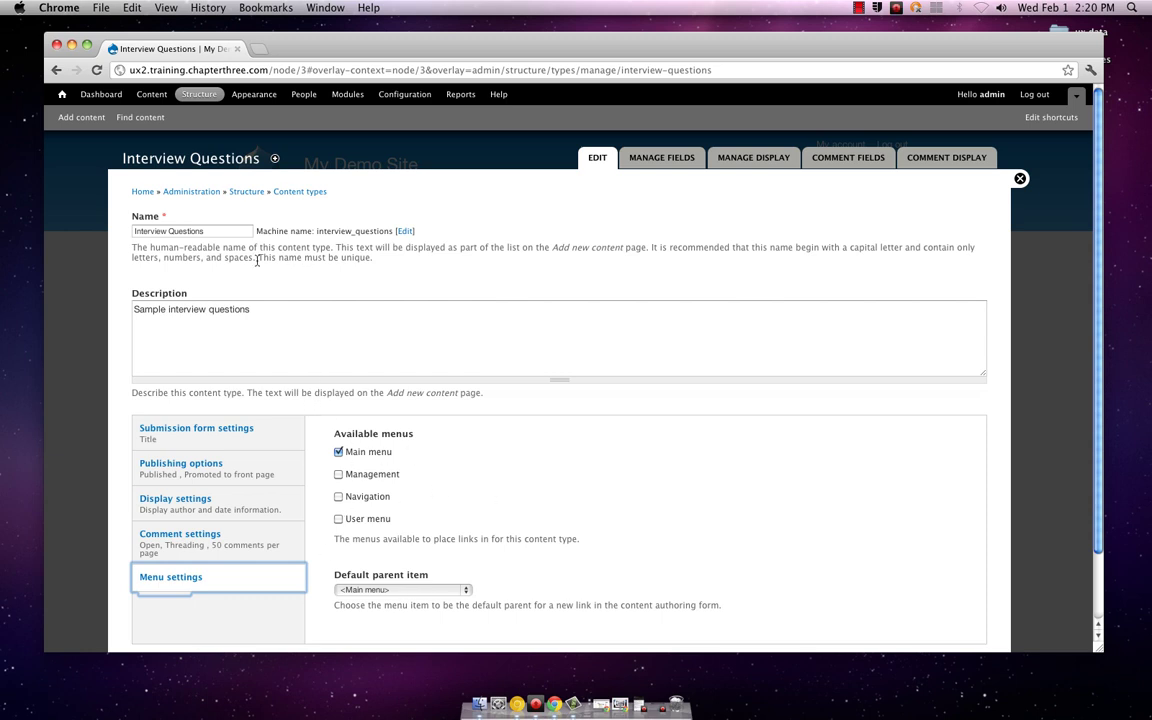
{"action": "left_click", "coordinate": [410, 275]}
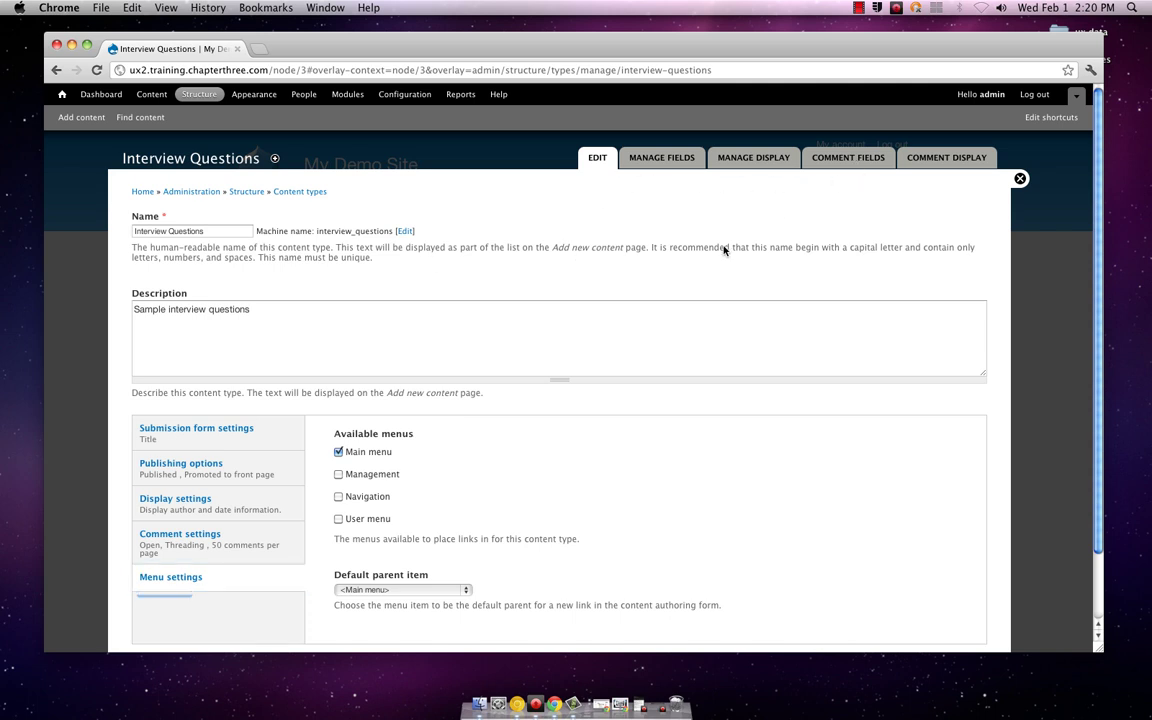
{"action": "left_click", "coordinate": [663, 165]}
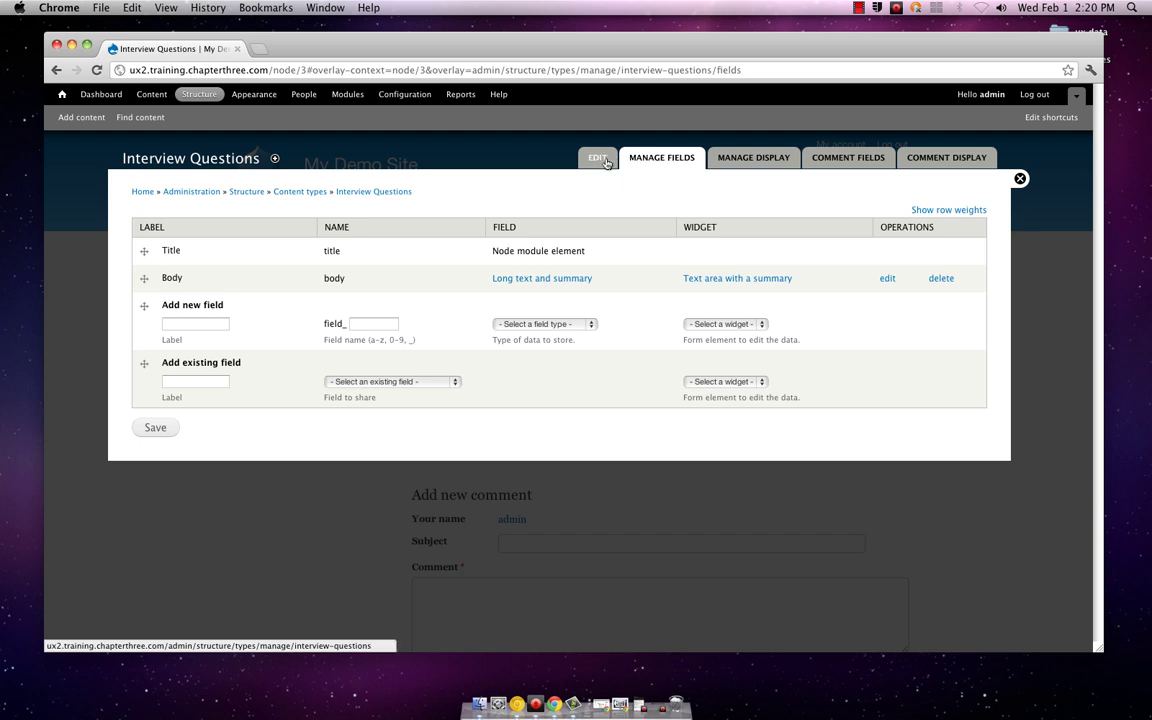
{"action": "left_click", "coordinate": [598, 158]}
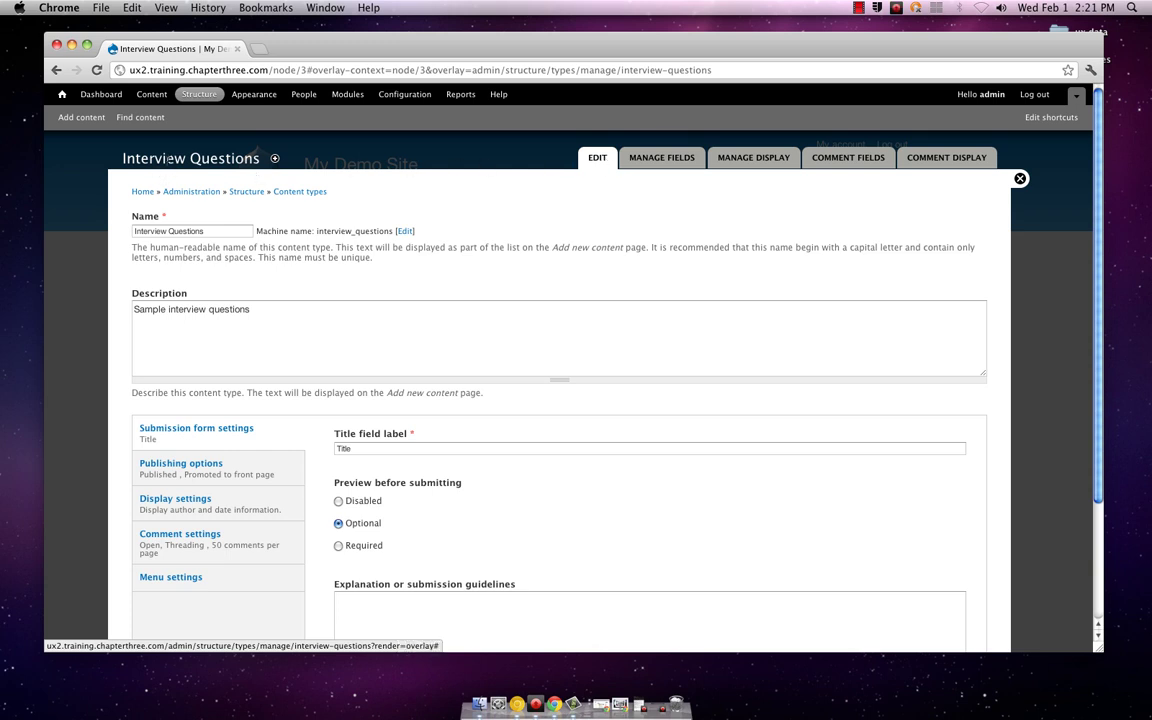
{"action": "left_click", "coordinate": [668, 159]}
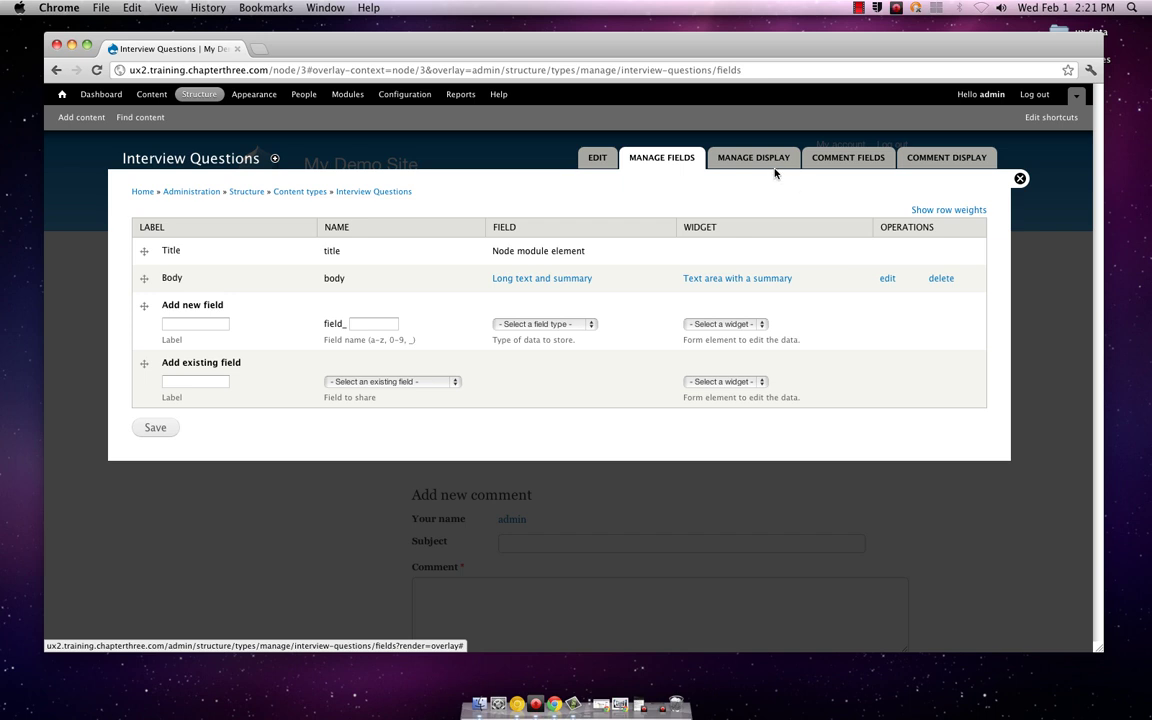
{"action": "left_click", "coordinate": [770, 167]}
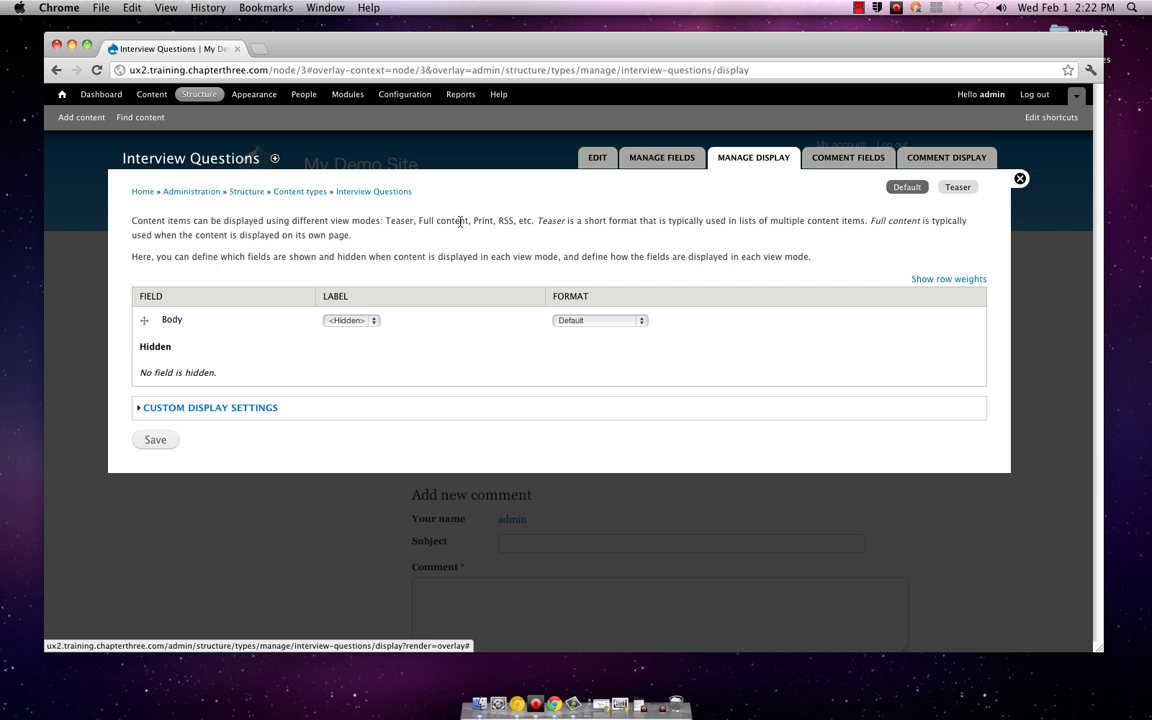
{"action": "left_click", "coordinate": [375, 321]}
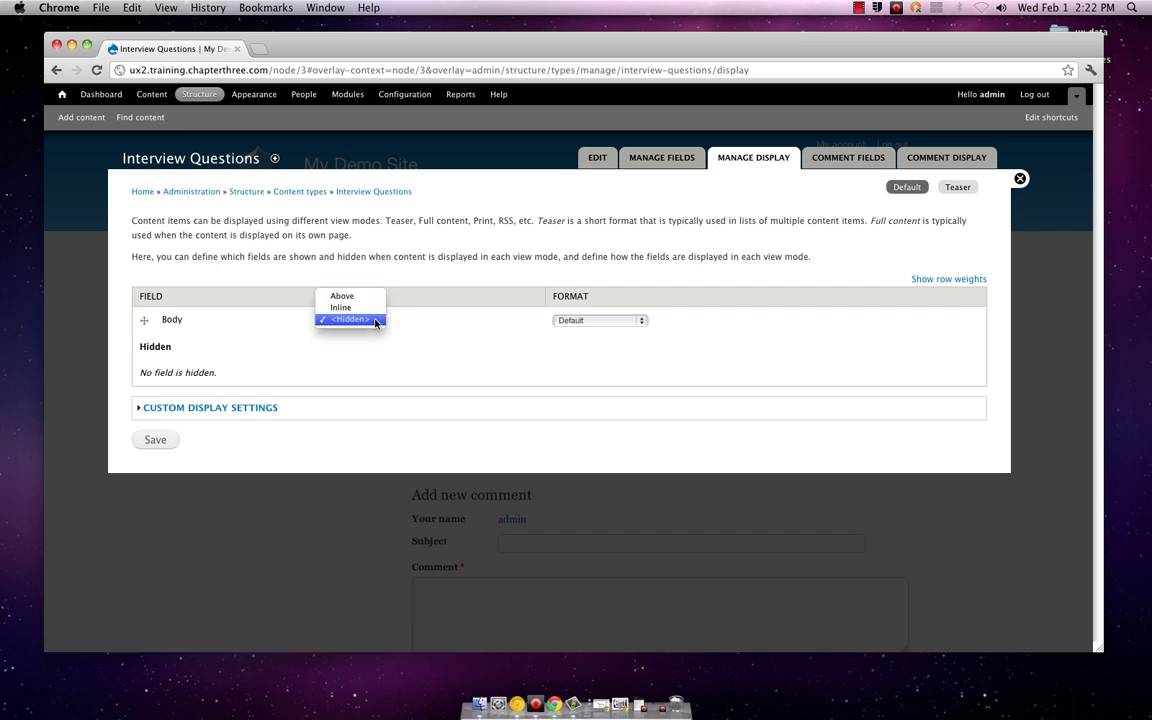
{"action": "left_click", "coordinate": [406, 321]}
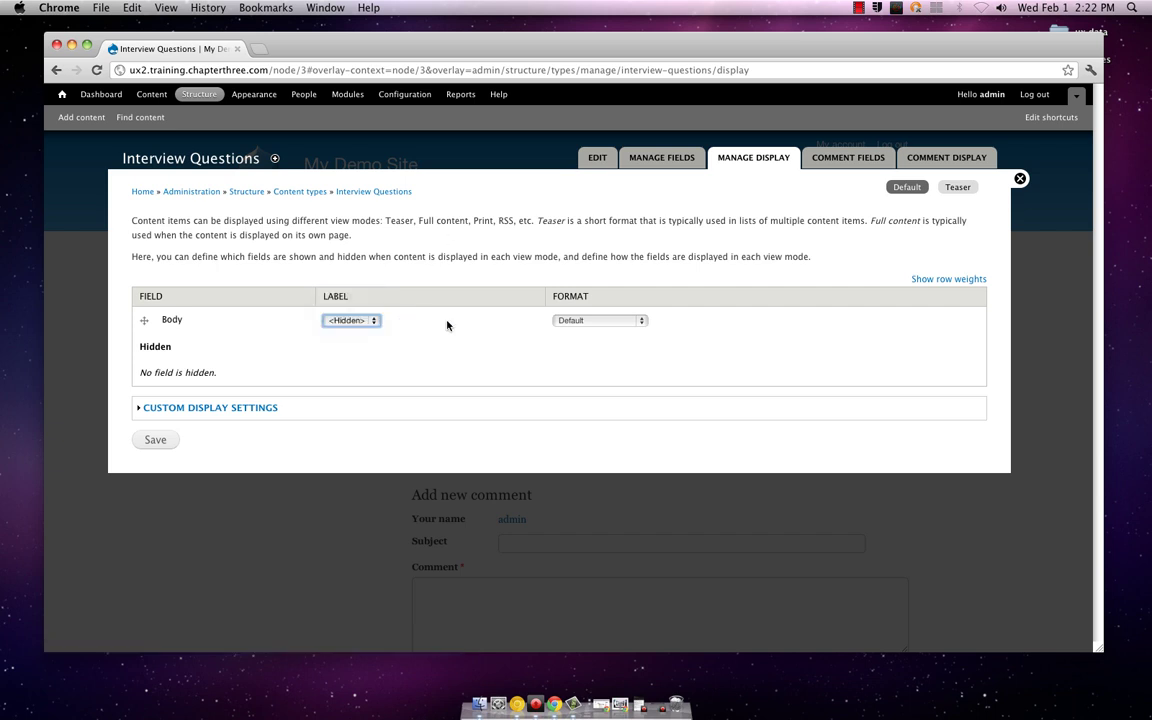
{"action": "left_click", "coordinate": [643, 322]}
{"action": "left_click", "coordinate": [645, 324]}
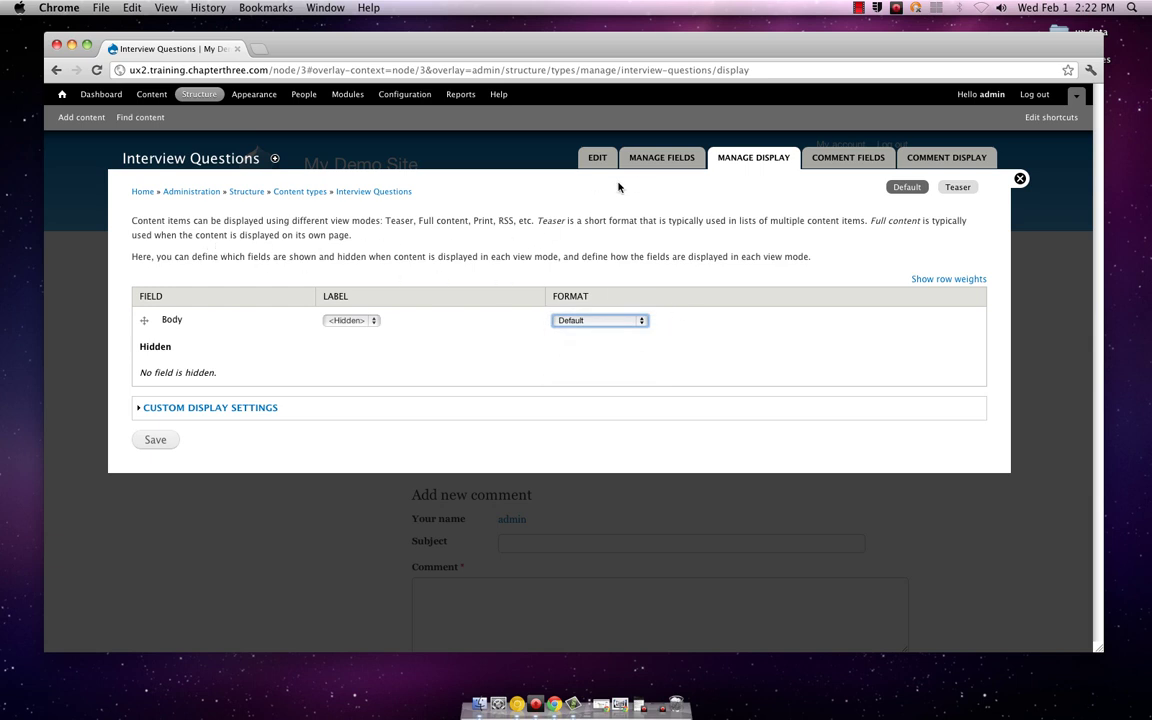
{"action": "left_click", "coordinate": [662, 157]}
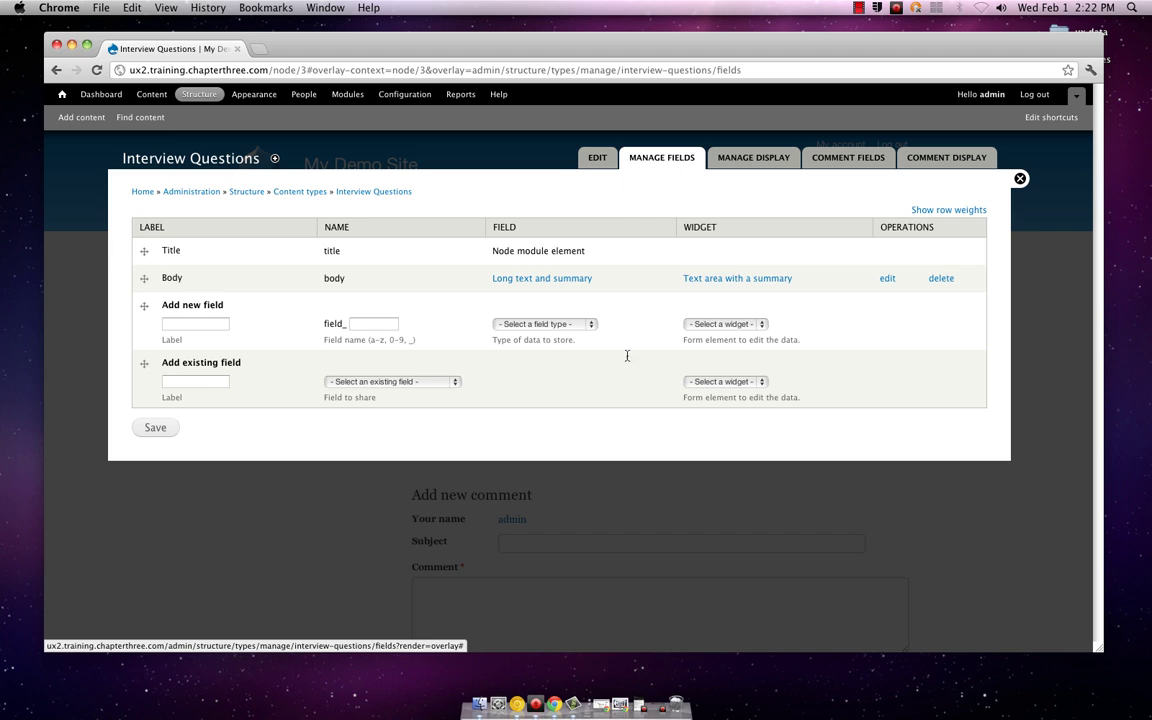
Step: Browse the reusable-field and new field-type lists without choosing anything
{"action": "left_click", "coordinate": [450, 382]}
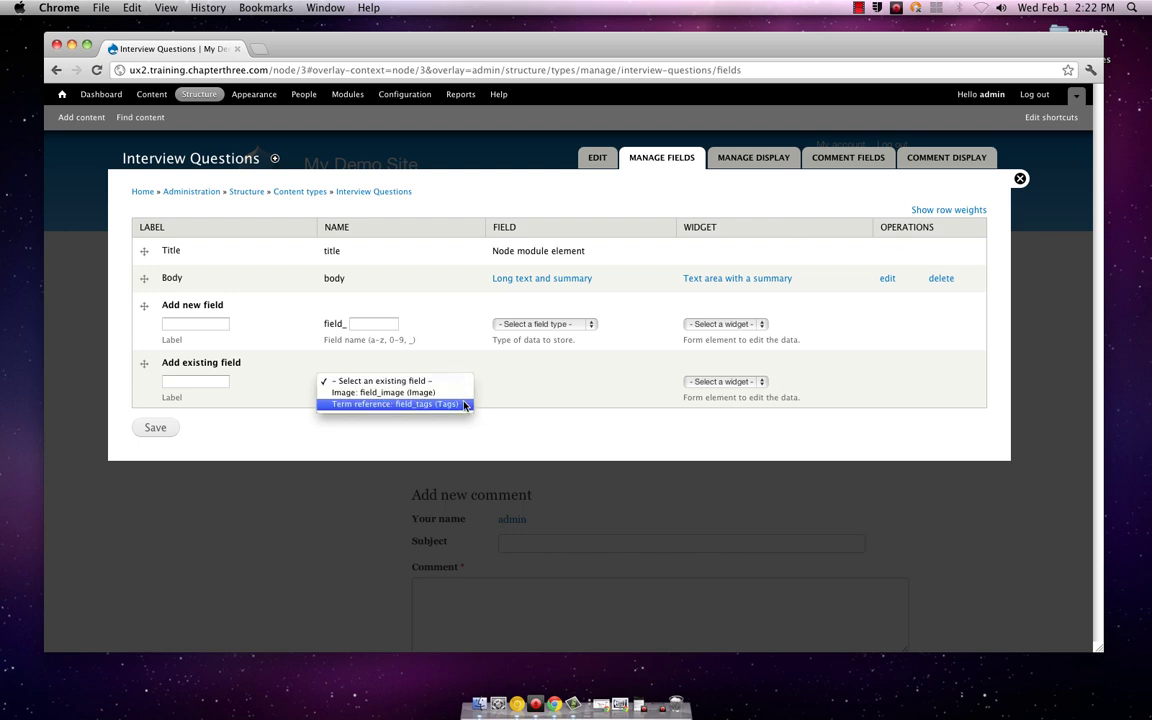
{"action": "left_click", "coordinate": [533, 386]}
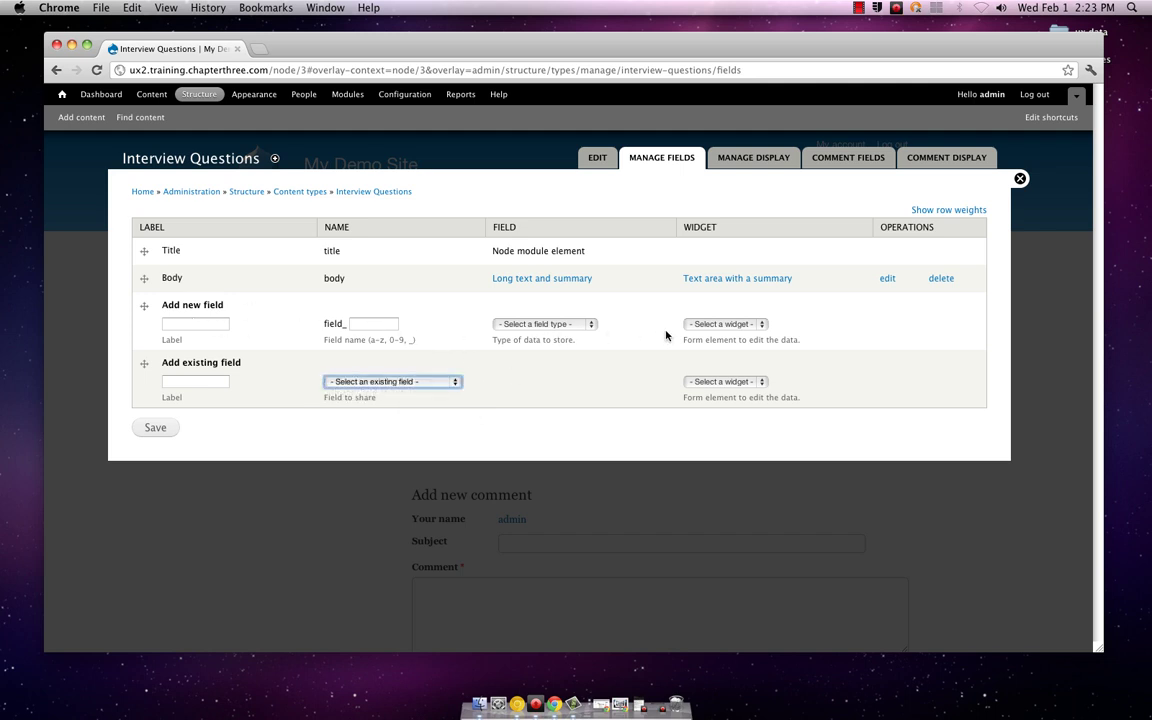
{"action": "left_click", "coordinate": [597, 326]}
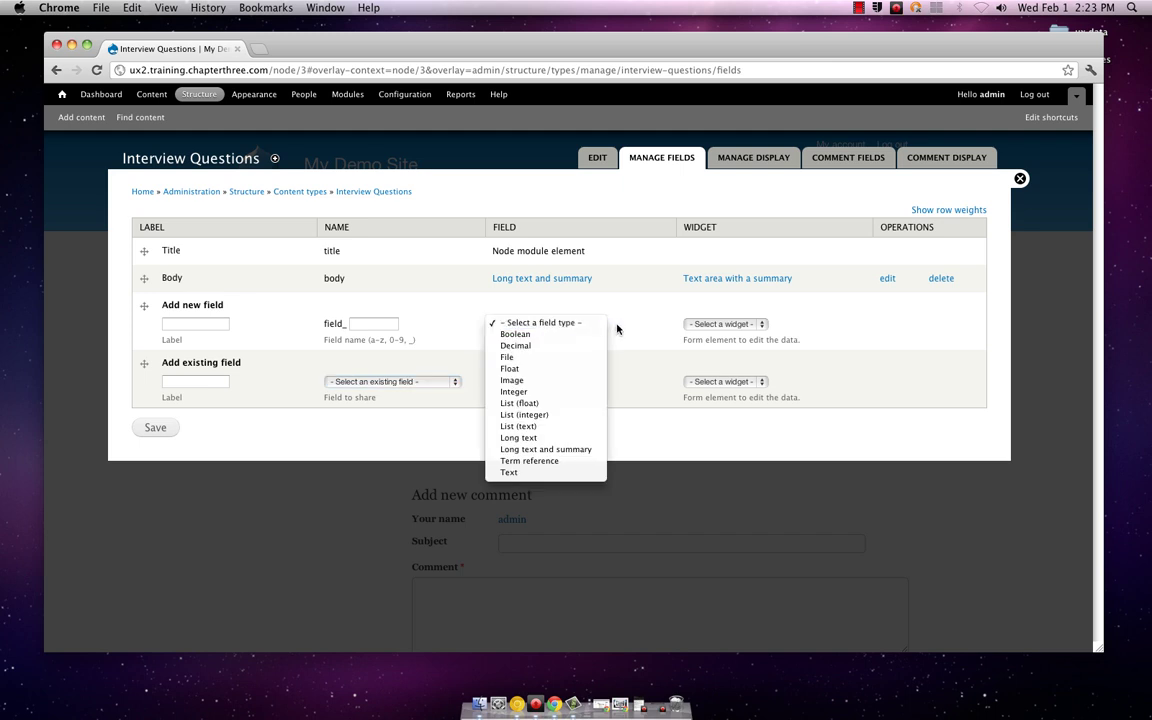
{"action": "left_click", "coordinate": [617, 329]}
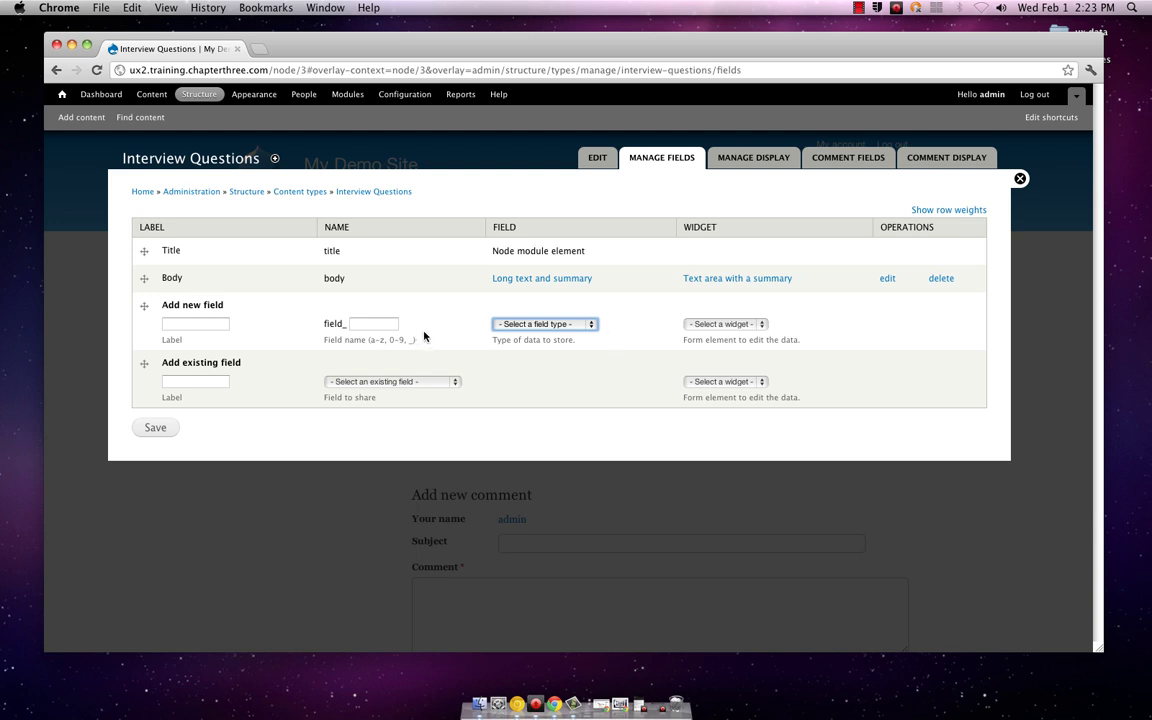
Step: Reuse 'Term reference: field_tags (Tags)' with the 'Autocomplete term widget (tagging)' widget
{"action": "left_click", "coordinate": [458, 382]}
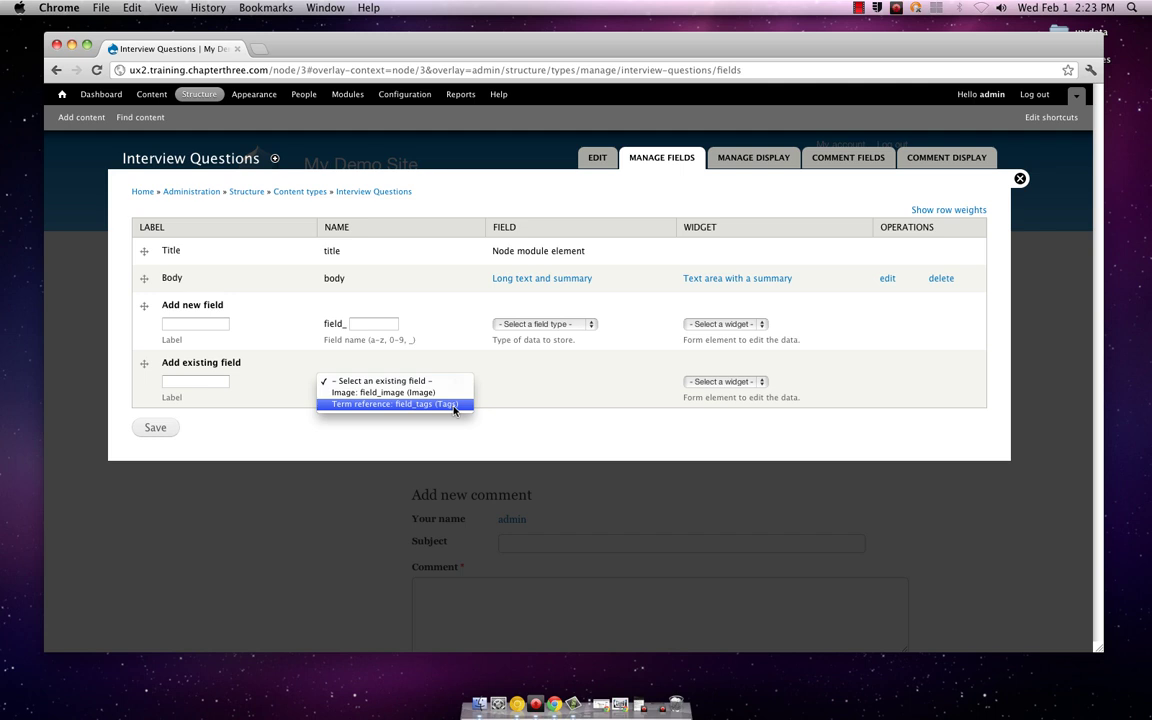
{"action": "left_click", "coordinate": [452, 405]}
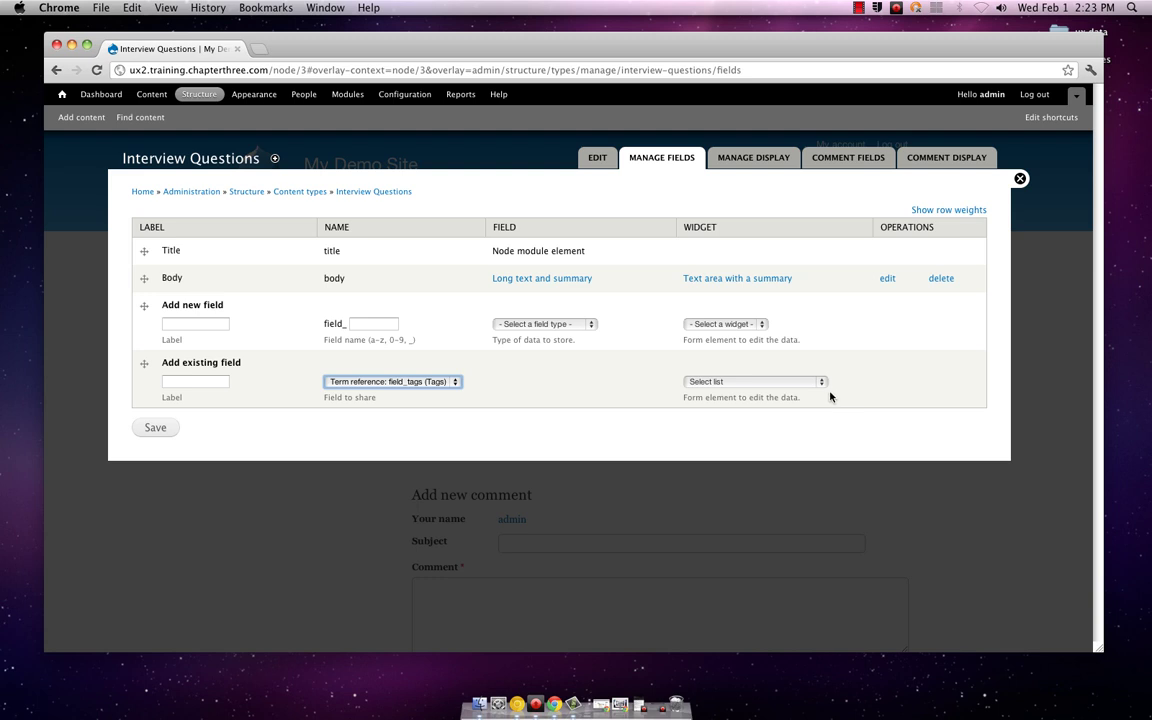
{"action": "left_click", "coordinate": [821, 384]}
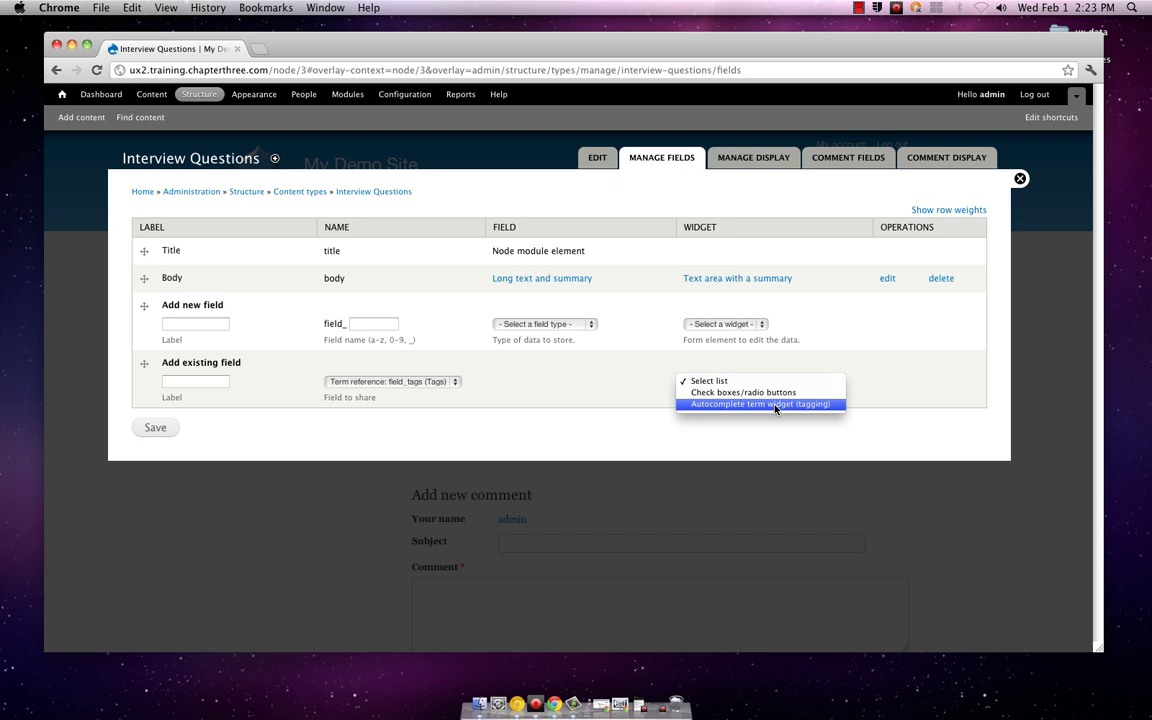
{"action": "left_click", "coordinate": [775, 406]}
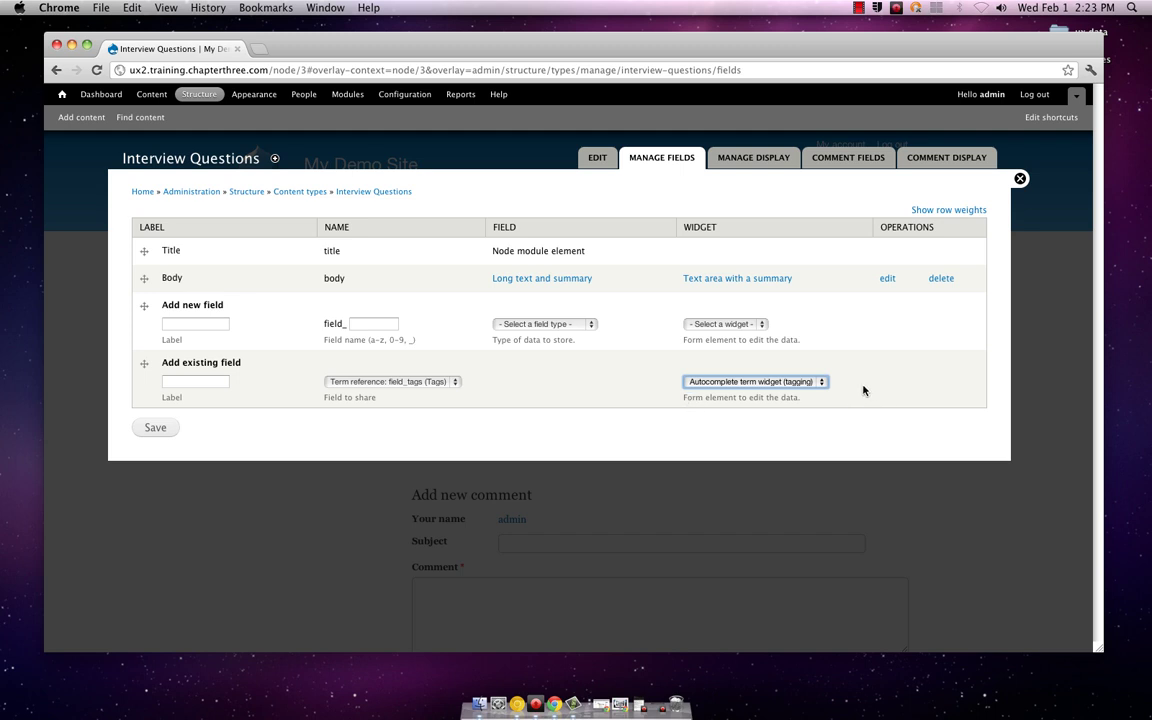
{"action": "left_click", "coordinate": [824, 381]}
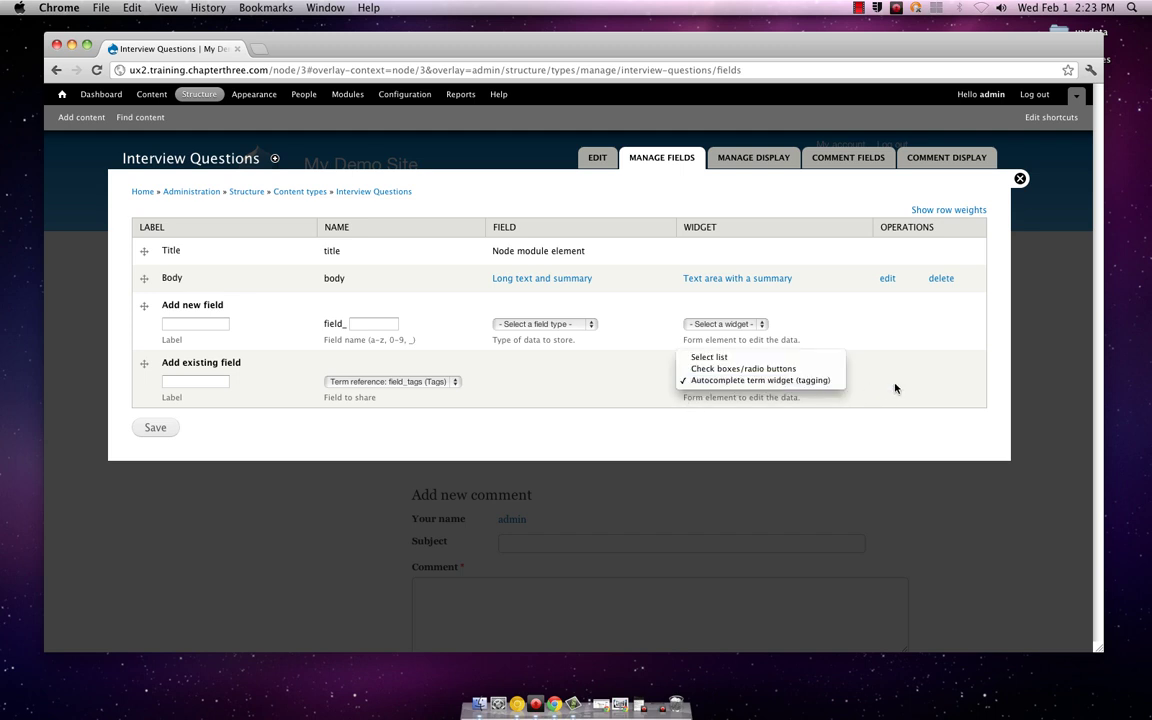
{"action": "left_click", "coordinate": [836, 381]}
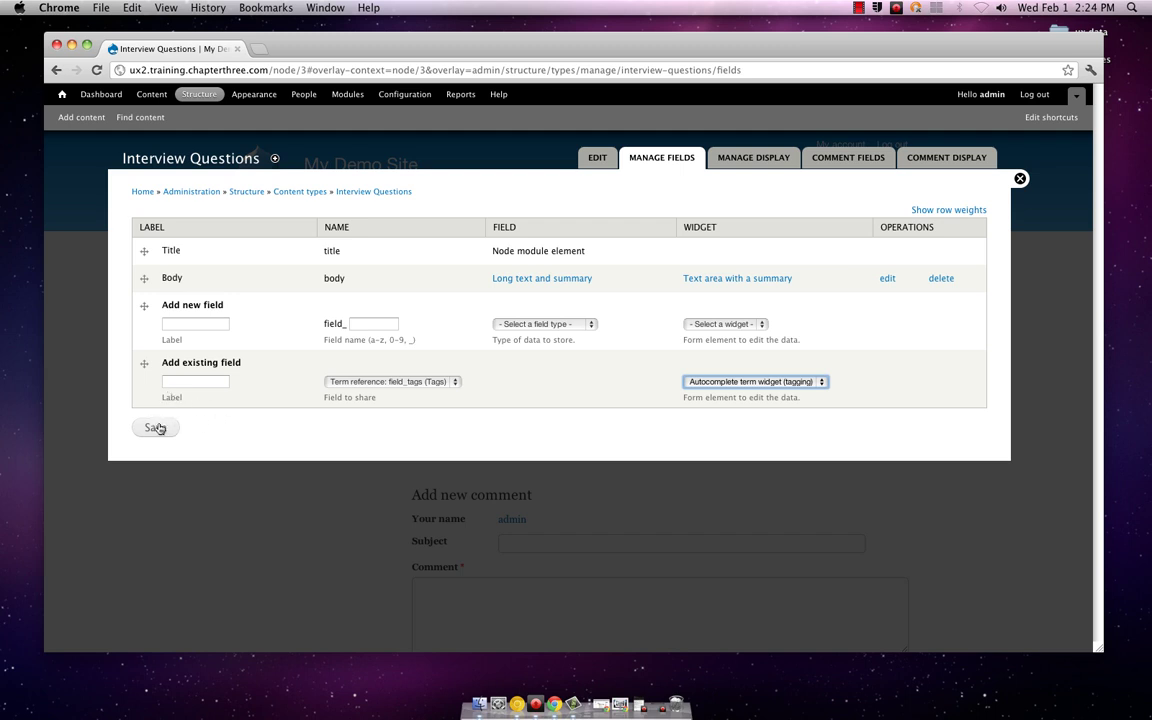
Step: Label the reused Tags field 'Tagging', reselect the autocomplete tagging widget, and save it
{"action": "left_click", "coordinate": [156, 428]}
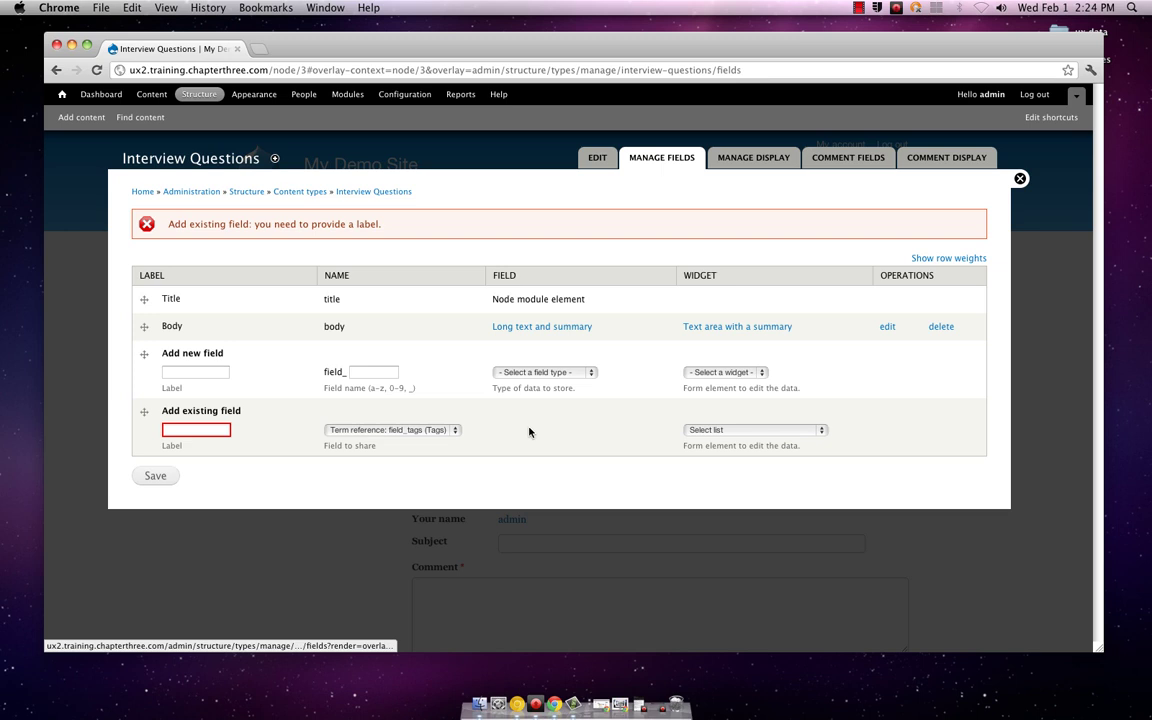
{"action": "left_click", "coordinate": [204, 431]}
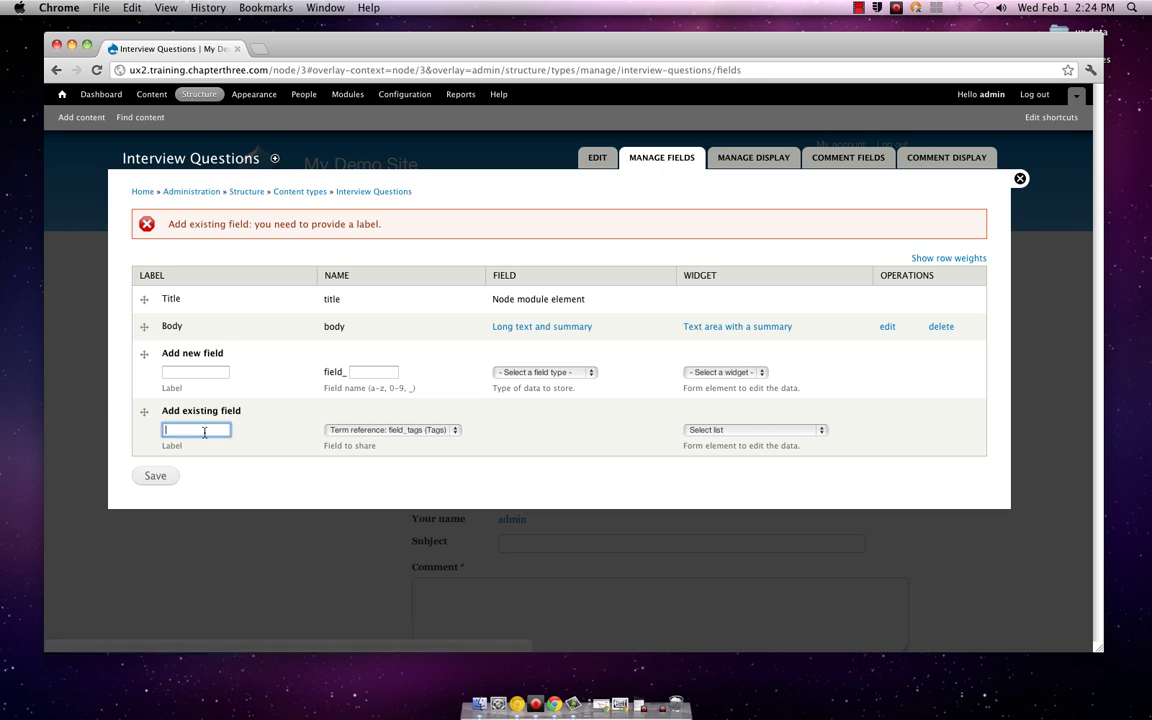
{"action": "type", "text": "g"}
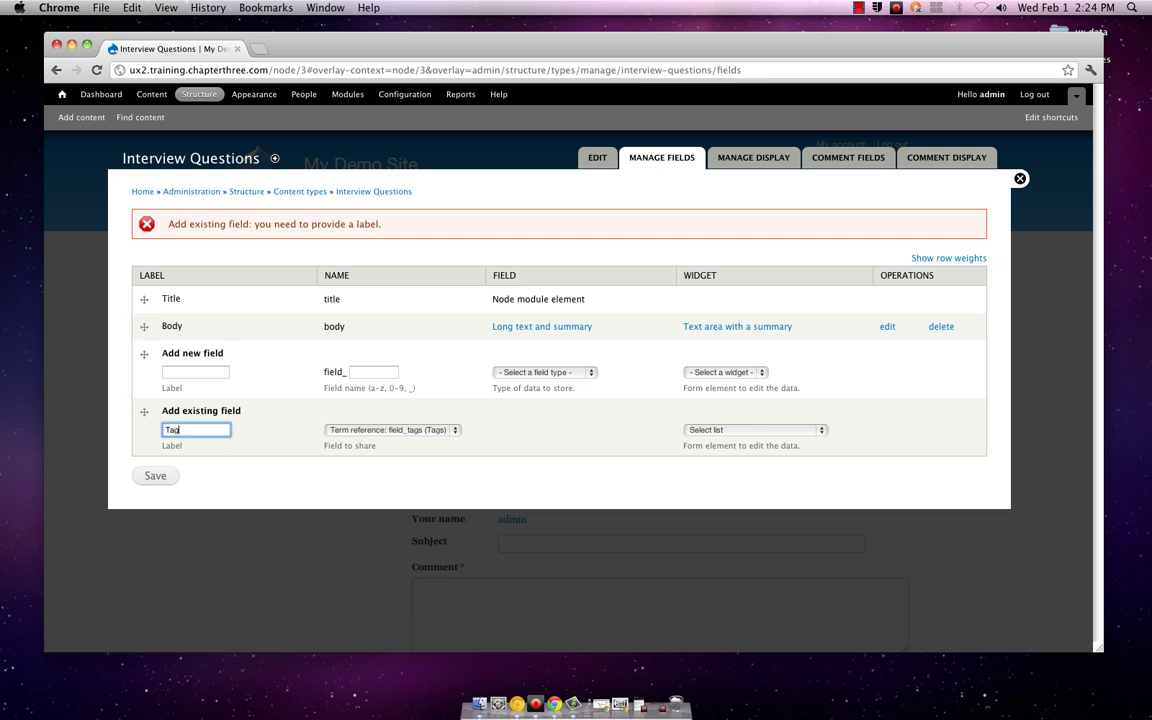
{"action": "type", "text": "ging"}
{"action": "left_click", "coordinate": [452, 431]}
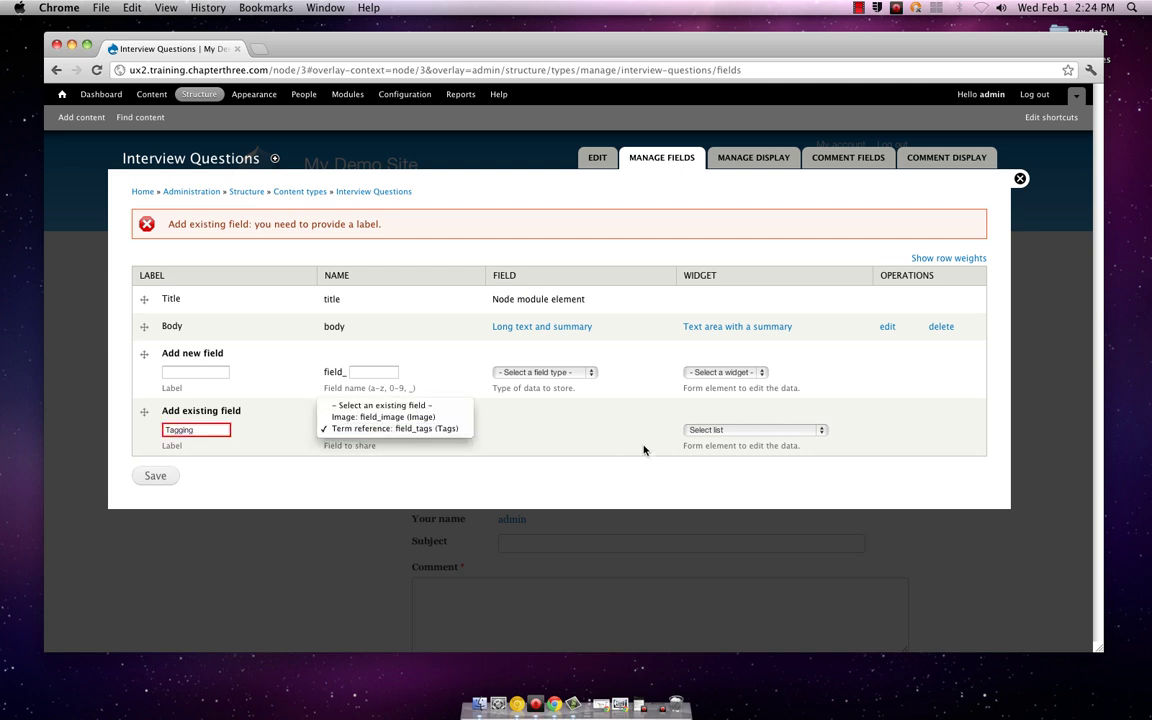
{"action": "left_click", "coordinate": [822, 434]}
{"action": "left_click", "coordinate": [822, 434]}
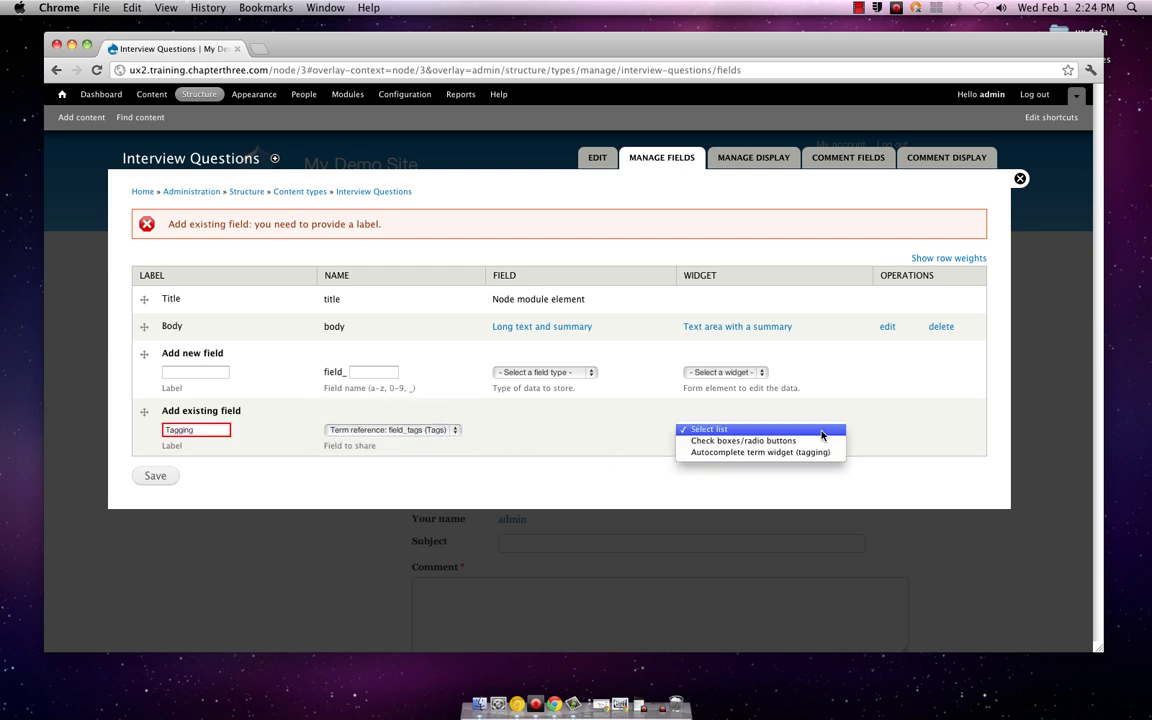
{"action": "left_click", "coordinate": [746, 452]}
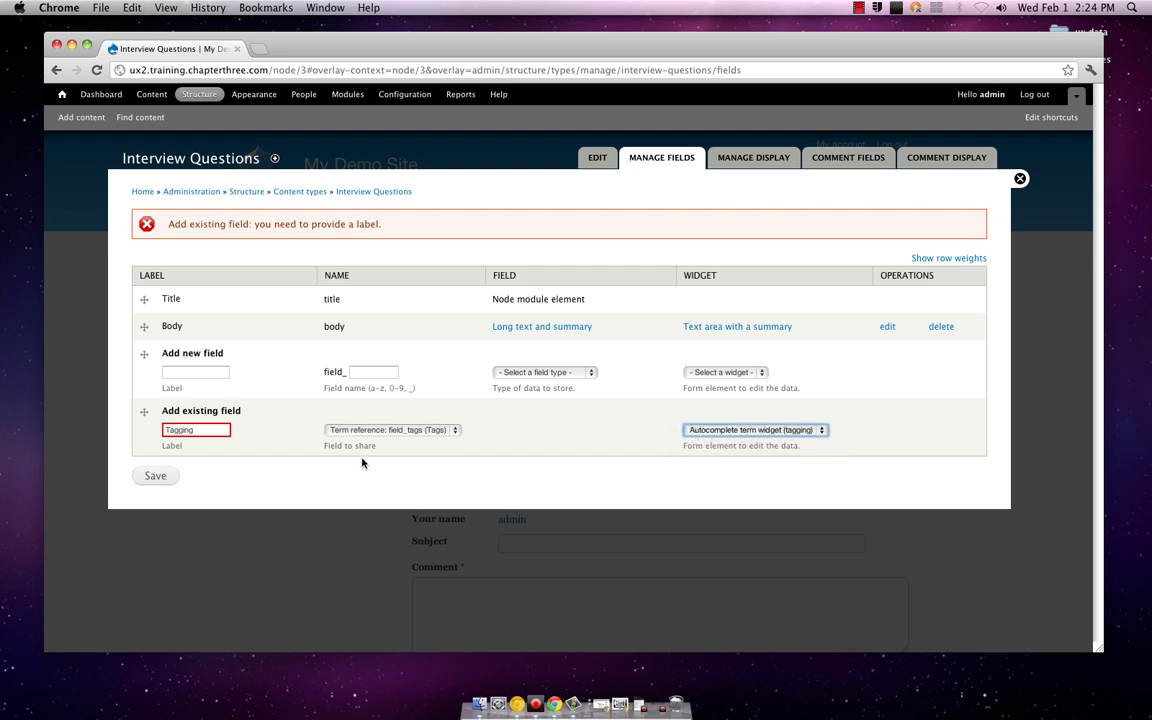
{"action": "left_click", "coordinate": [157, 476]}
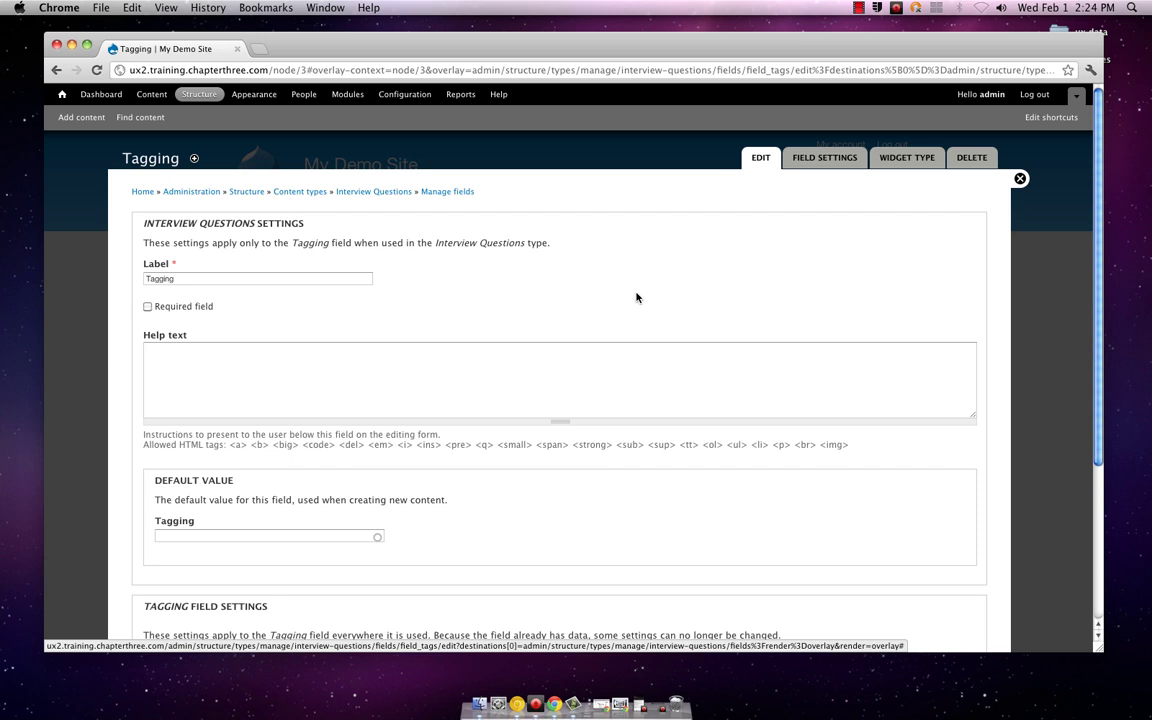
Step: Save the Tagging field settings with no default tag and Number of values left at Unlimited
{"action": "scroll", "coordinate": [636, 297], "scroll_direction": "down", "scroll_amount": 3}
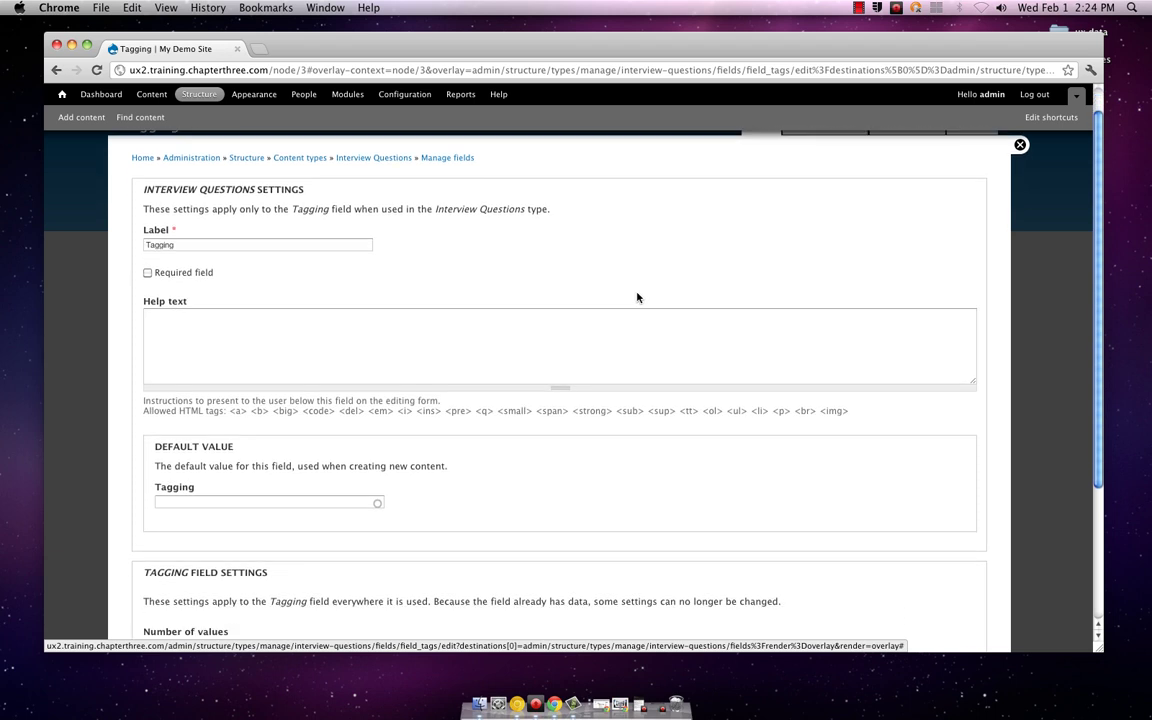
{"action": "scroll", "coordinate": [636, 295], "scroll_direction": "down", "scroll_amount": 2}
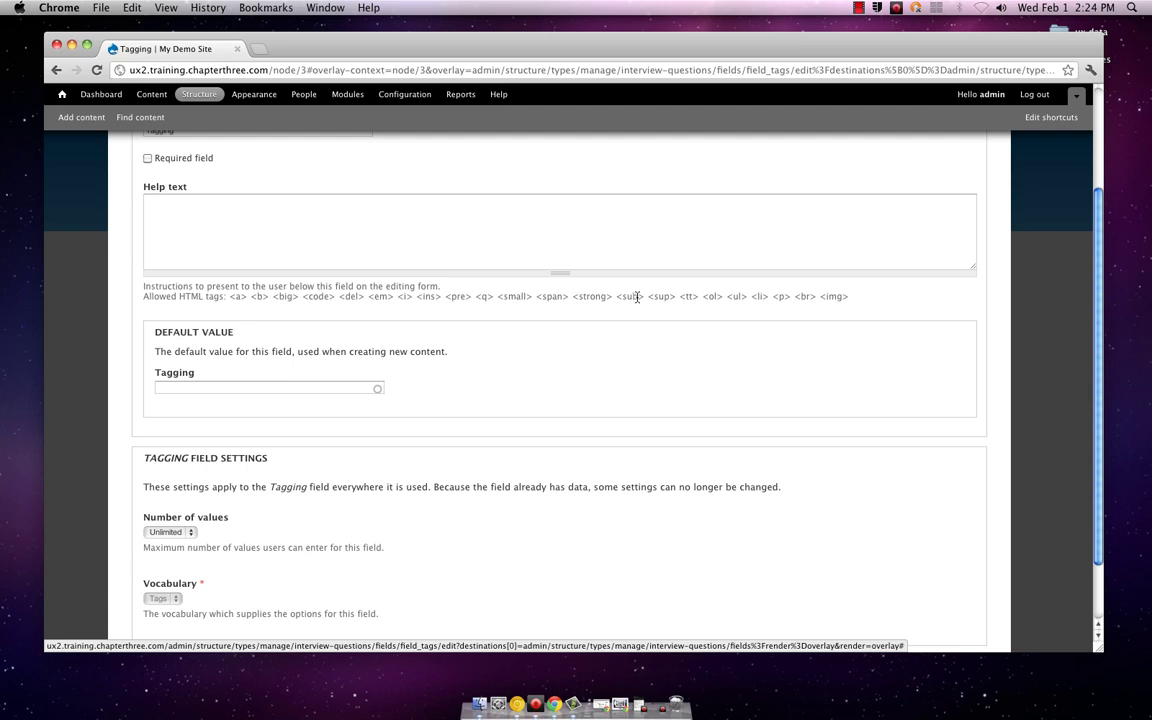
{"action": "scroll", "coordinate": [637, 299], "scroll_direction": "down", "scroll_amount": 1}
{"action": "scroll", "coordinate": [637, 301], "scroll_direction": "up", "scroll_amount": 5}
{"action": "scroll", "coordinate": [637, 301], "scroll_direction": "up", "scroll_amount": 1}
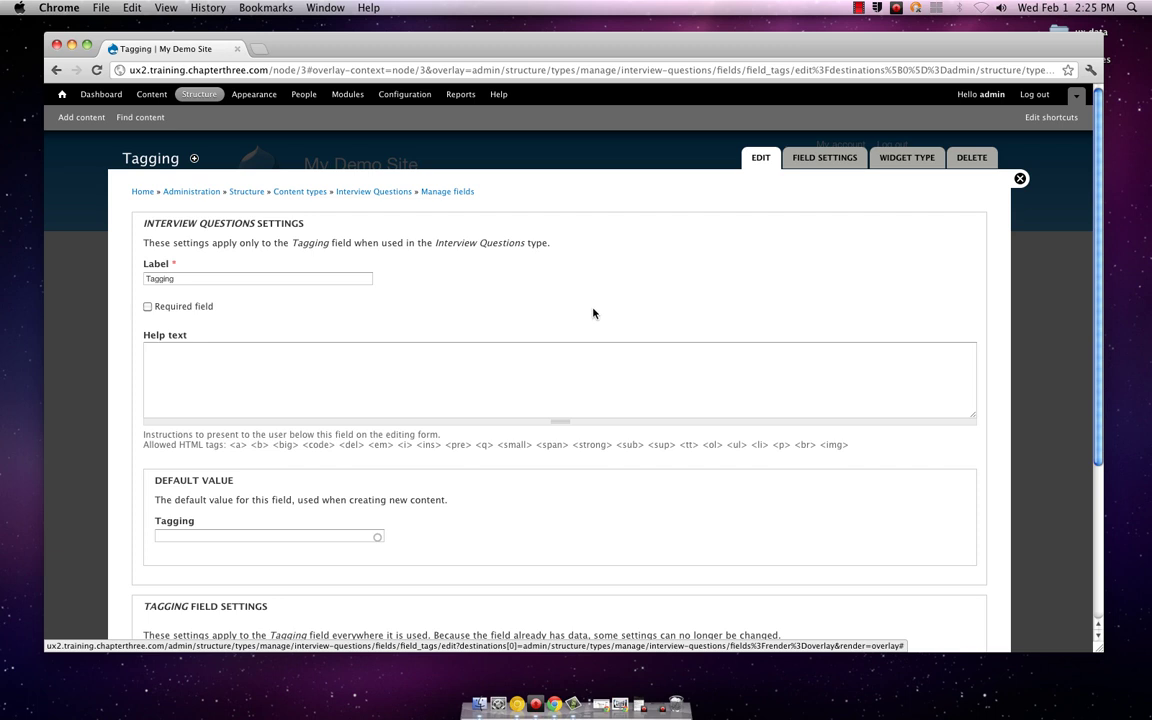
{"action": "scroll", "coordinate": [593, 313], "scroll_direction": "down", "scroll_amount": 3}
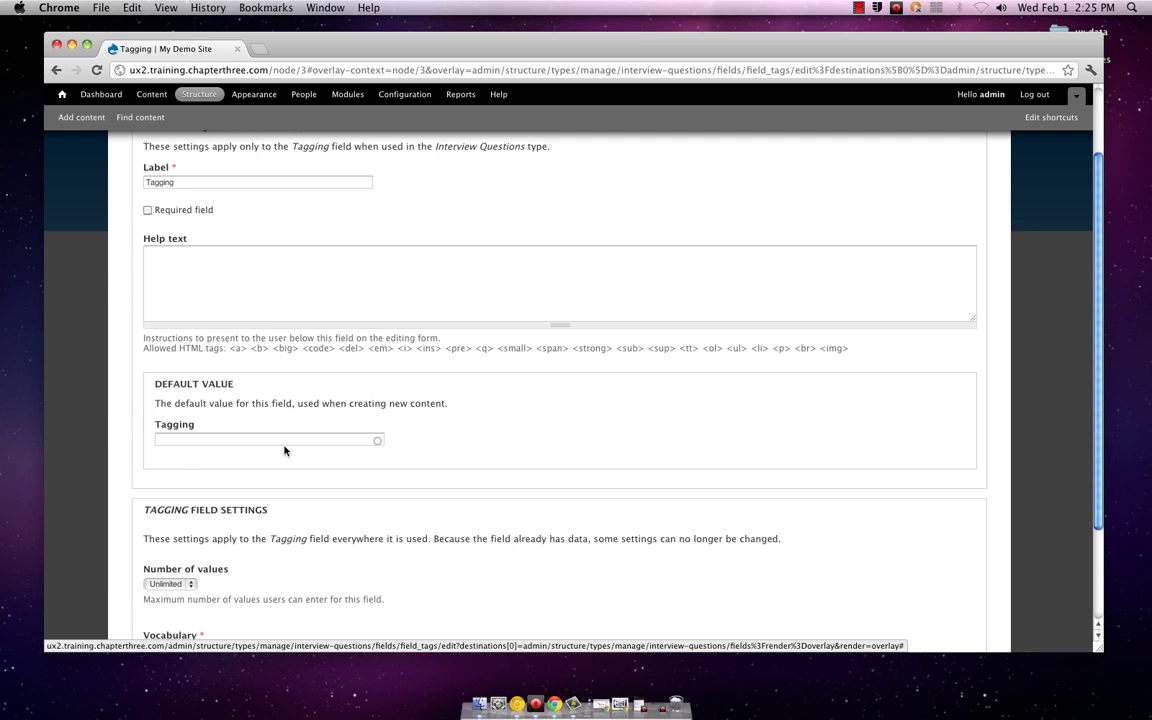
{"action": "scroll", "coordinate": [558, 443], "scroll_direction": "down", "scroll_amount": 3}
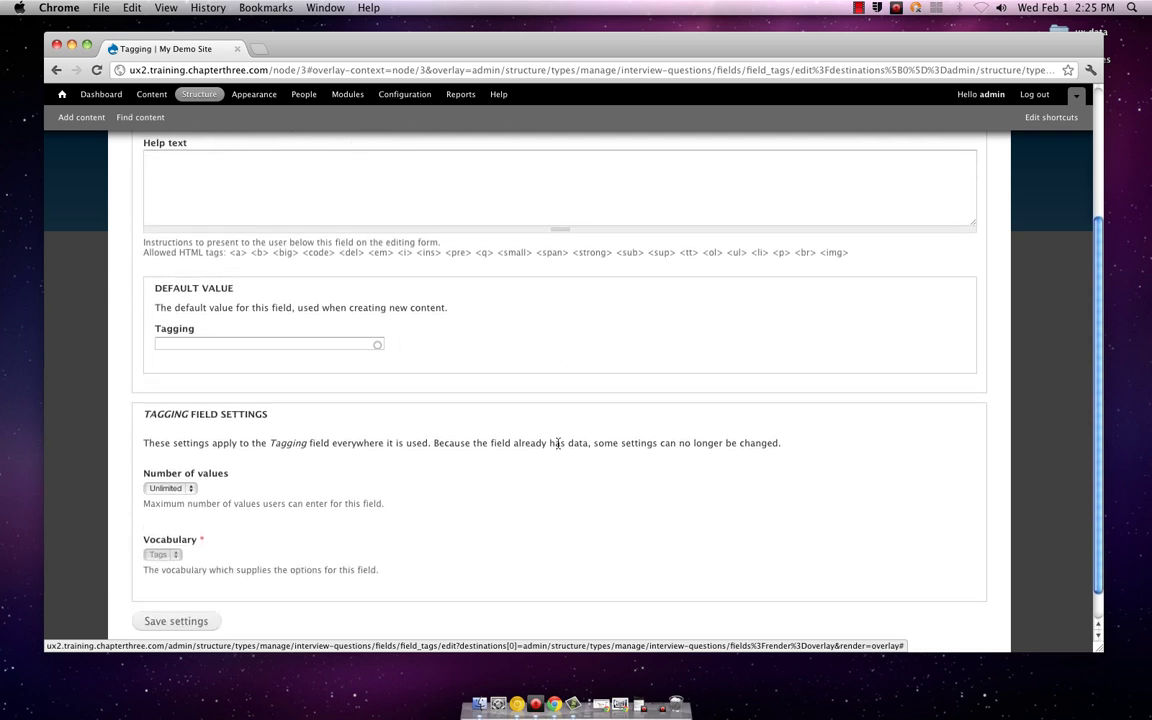
{"action": "scroll", "coordinate": [558, 443], "scroll_direction": "up", "scroll_amount": 5}
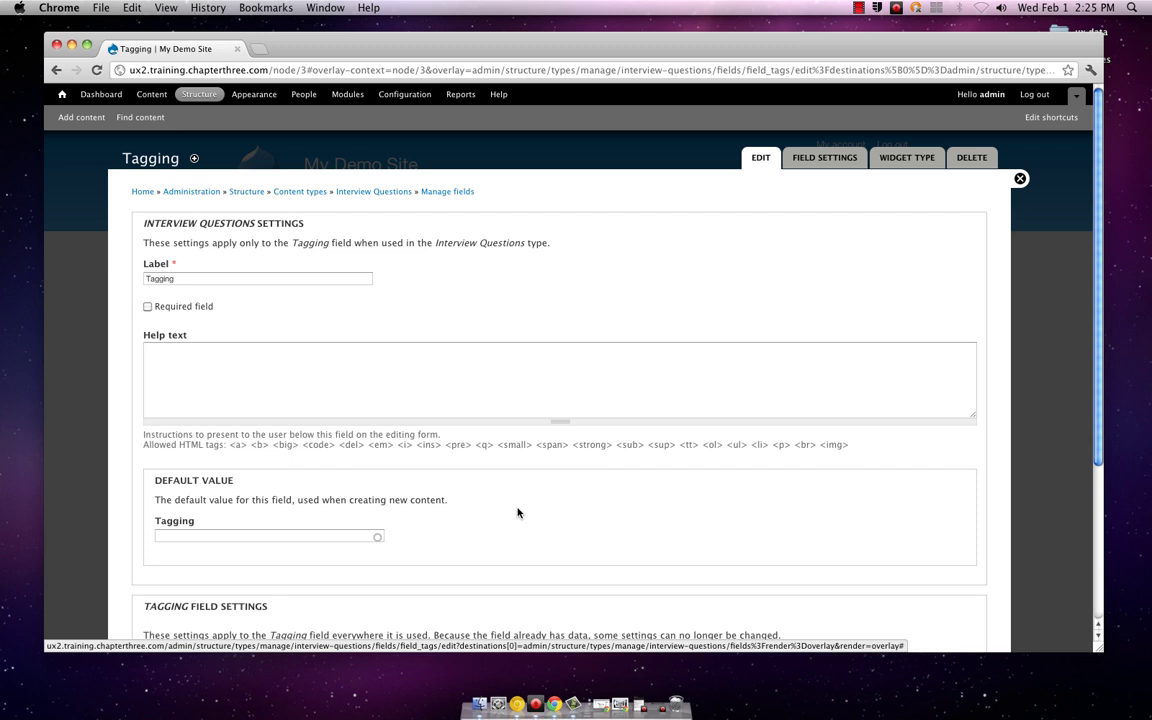
{"action": "scroll", "coordinate": [518, 507], "scroll_direction": "down", "scroll_amount": 2}
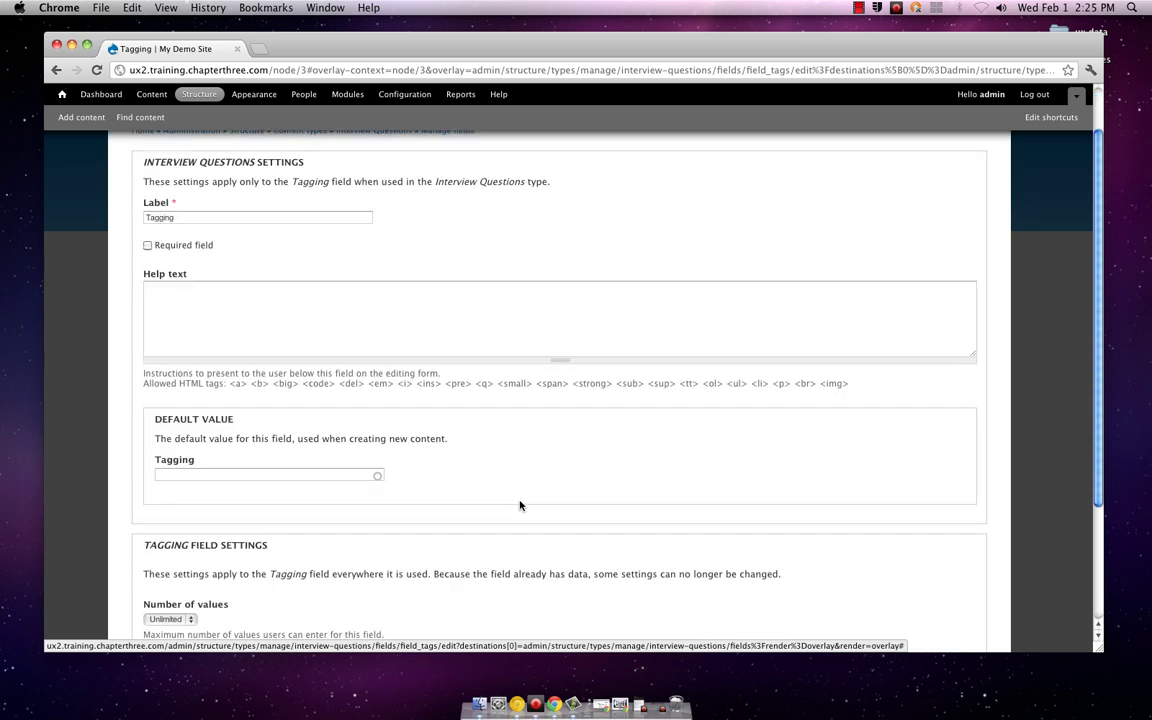
{"action": "scroll", "coordinate": [519, 503], "scroll_direction": "down", "scroll_amount": 4}
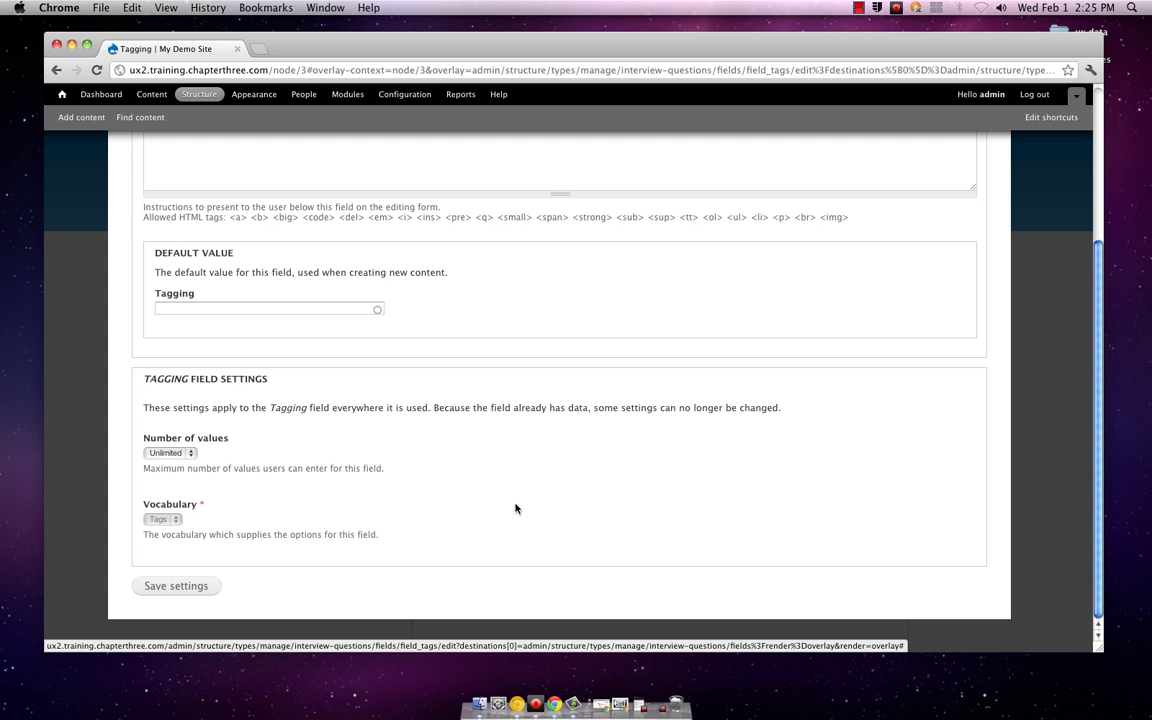
{"action": "scroll", "coordinate": [517, 504], "scroll_direction": "up", "scroll_amount": 2}
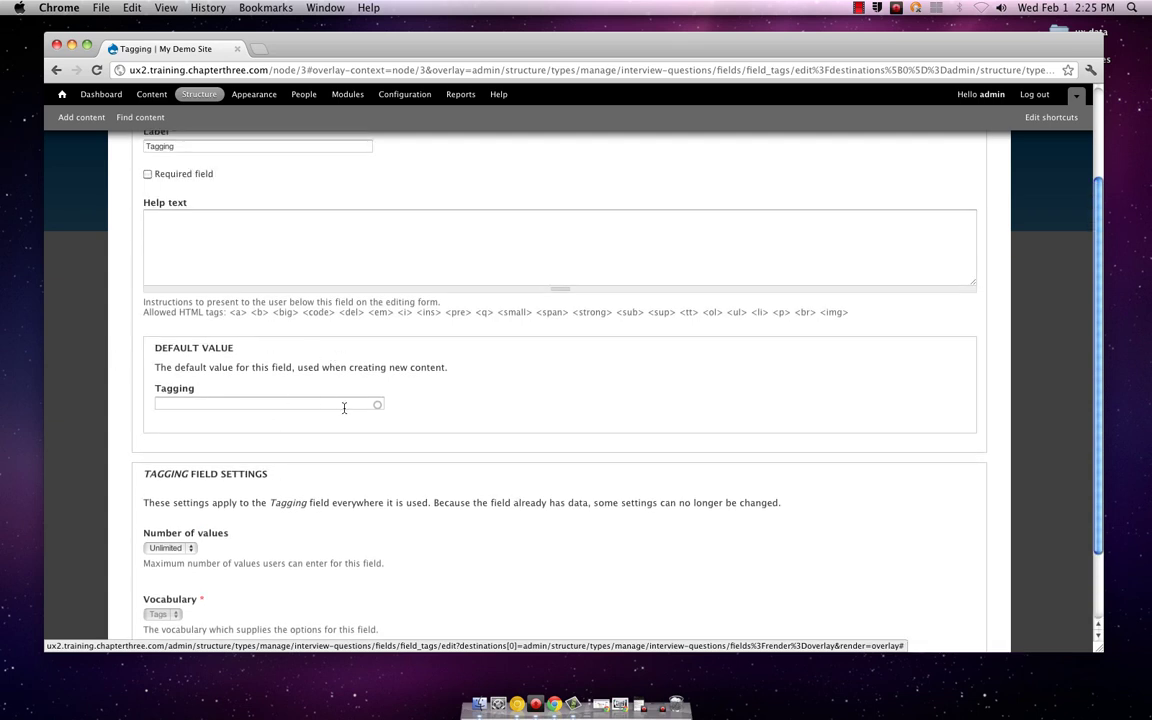
{"action": "scroll", "coordinate": [502, 425], "scroll_direction": "up", "scroll_amount": 3}
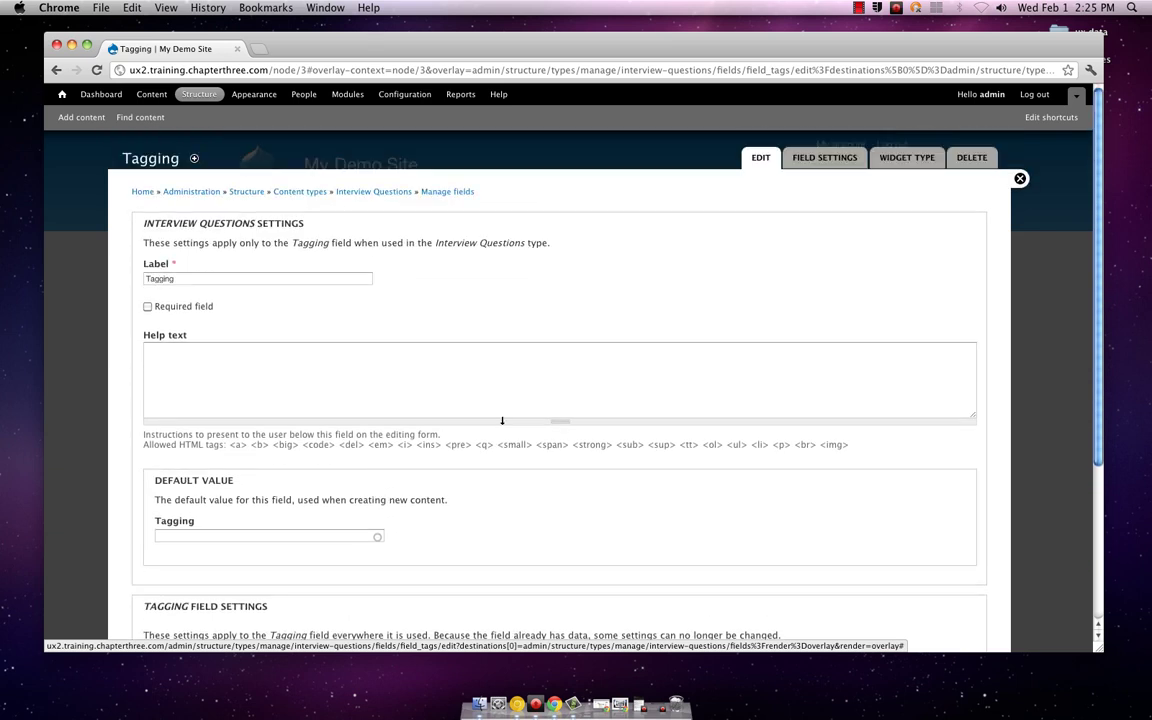
{"action": "scroll", "coordinate": [502, 421], "scroll_direction": "down", "scroll_amount": 5}
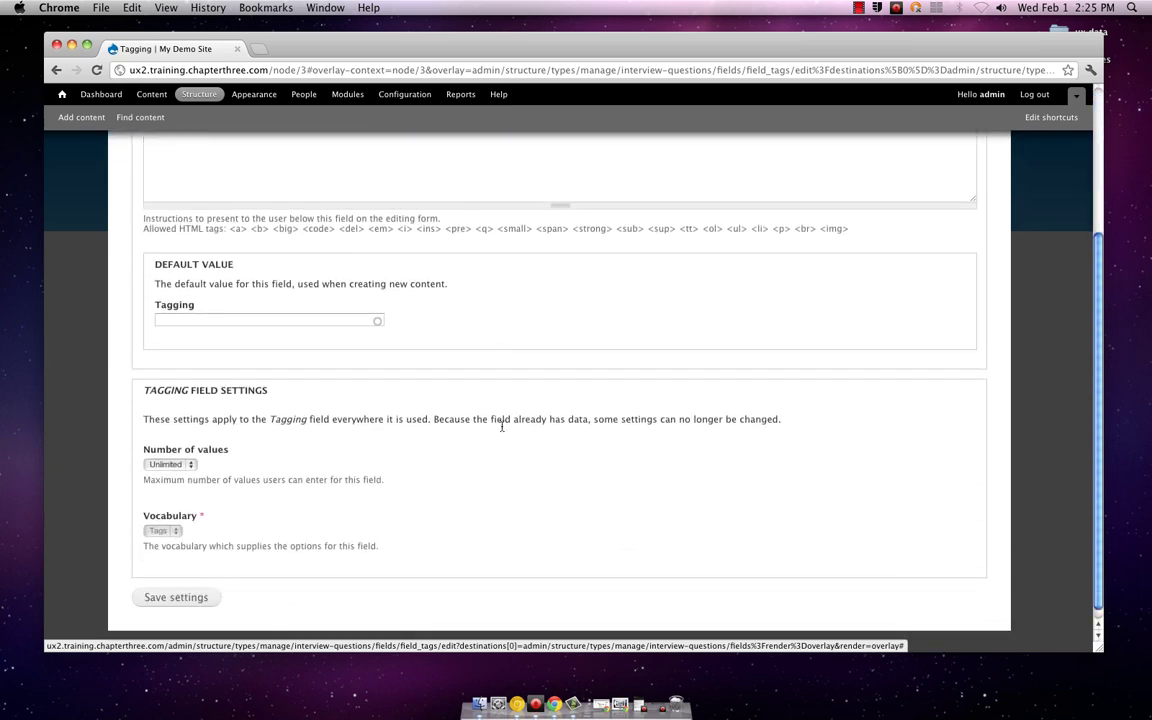
{"action": "left_click", "coordinate": [317, 323]}
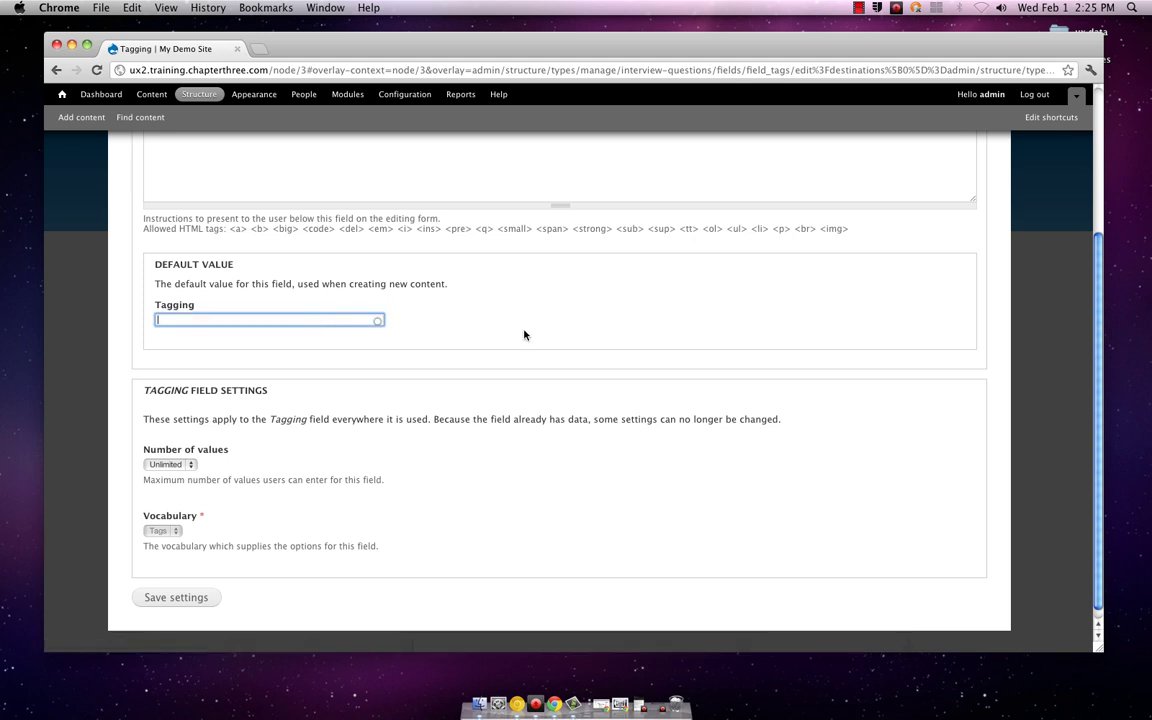
{"action": "scroll", "coordinate": [524, 335], "scroll_direction": "up", "scroll_amount": 5}
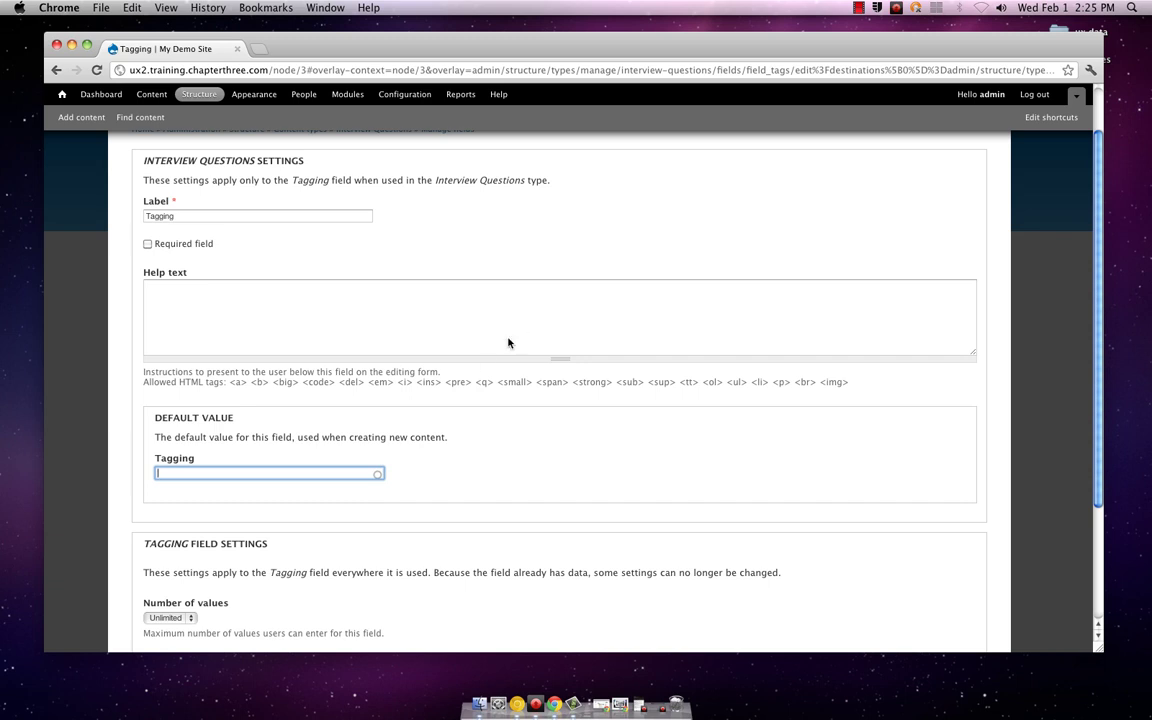
{"action": "scroll", "coordinate": [463, 437], "scroll_direction": "up", "scroll_amount": 2}
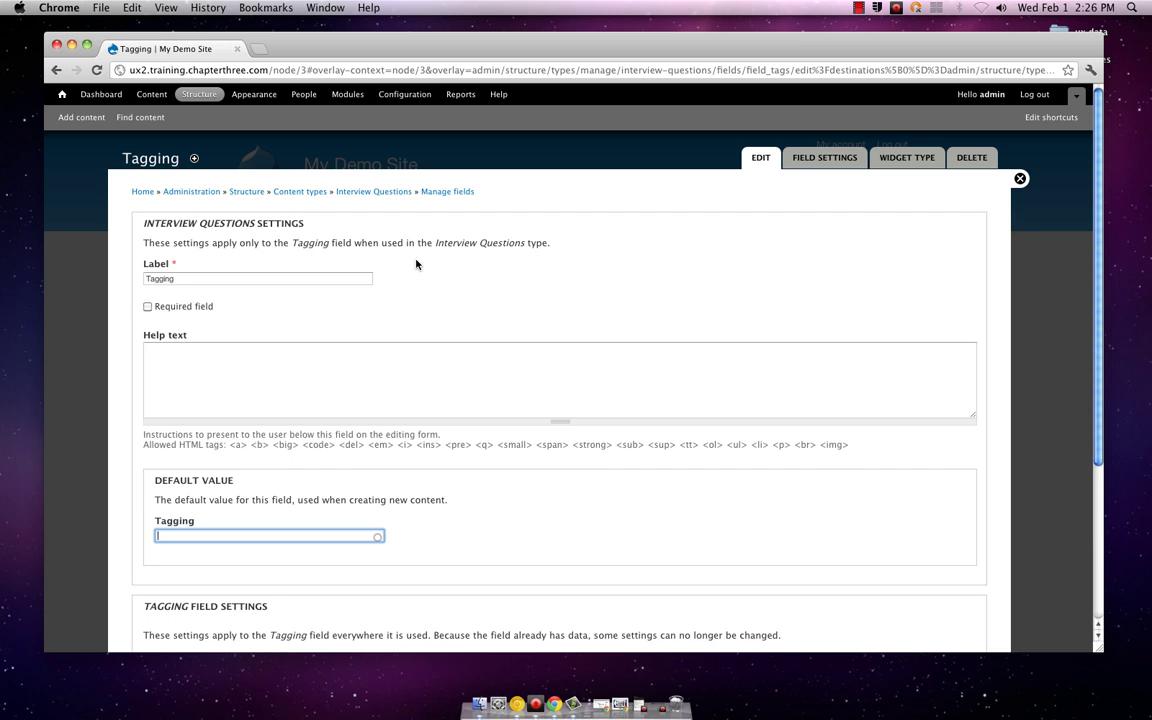
{"action": "scroll", "coordinate": [416, 264], "scroll_direction": "down", "scroll_amount": 2}
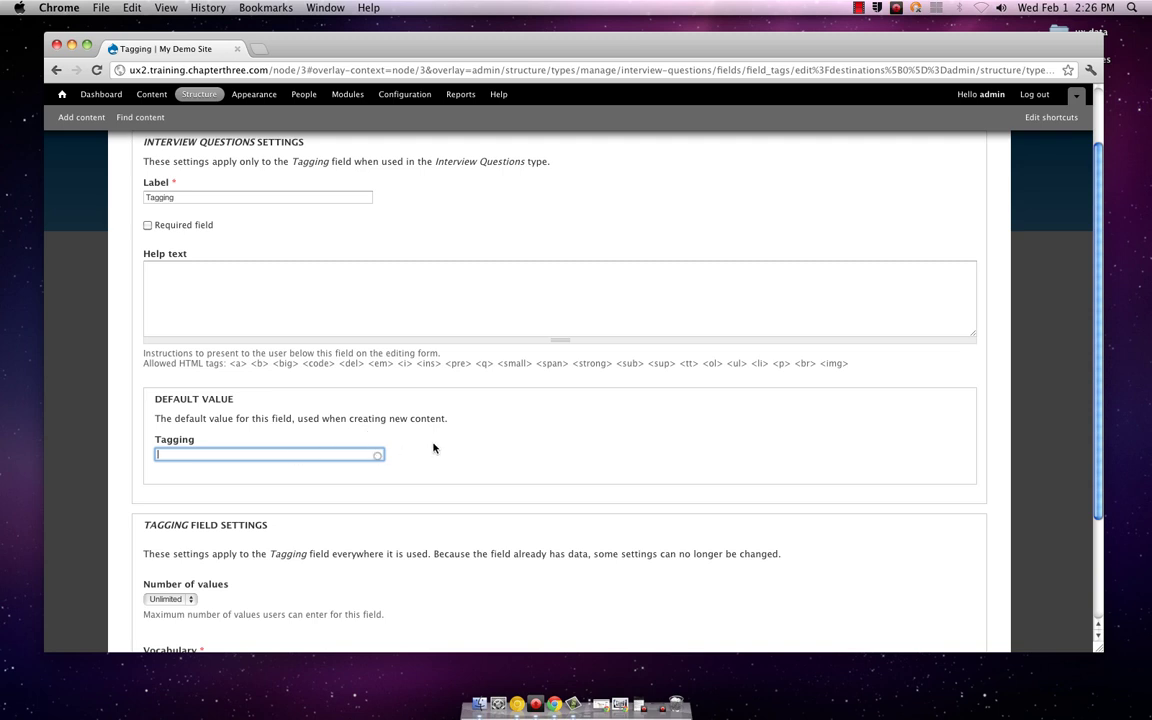
{"action": "scroll", "coordinate": [494, 440], "scroll_direction": "down", "scroll_amount": 3}
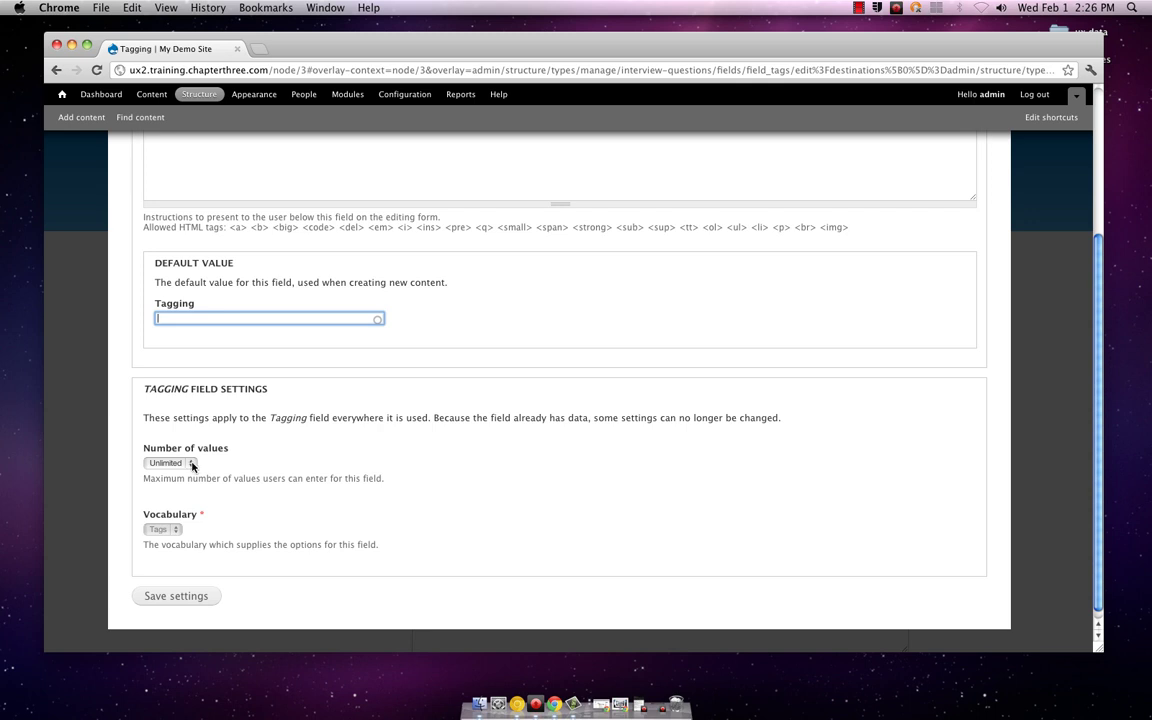
{"action": "left_click", "coordinate": [203, 595]}
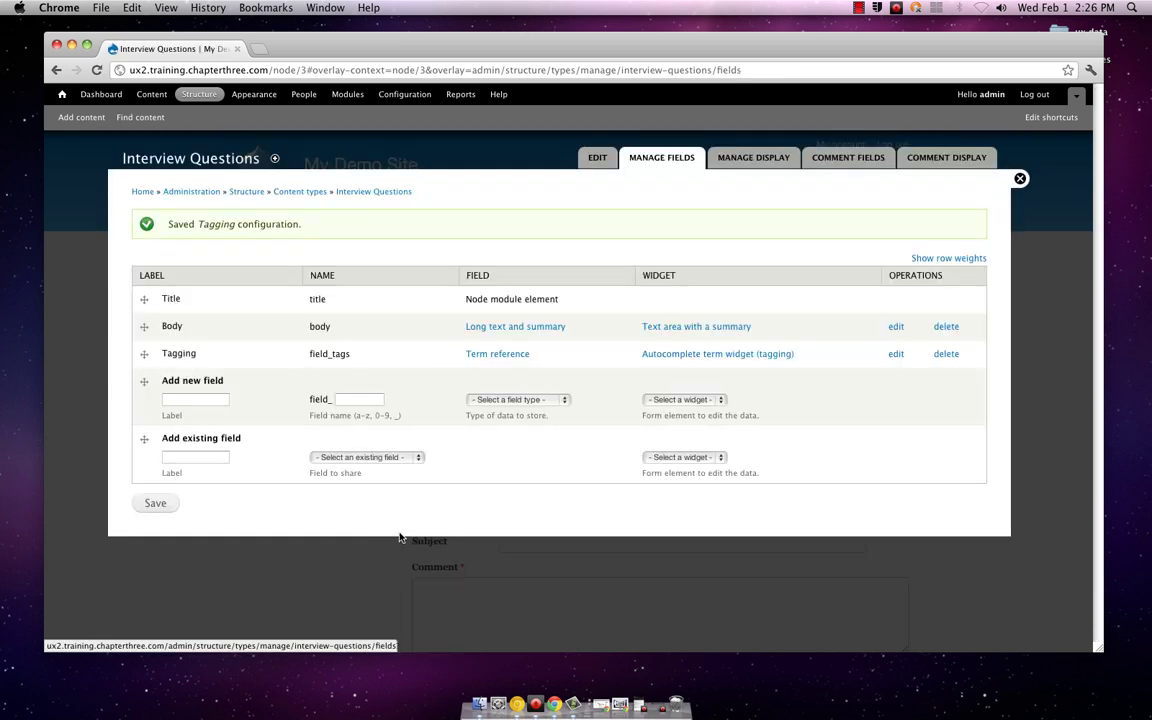
Step: Save the Interview Questions field list and close the overlay back to Sample Dog Walker Question
{"action": "left_click", "coordinate": [155, 504]}
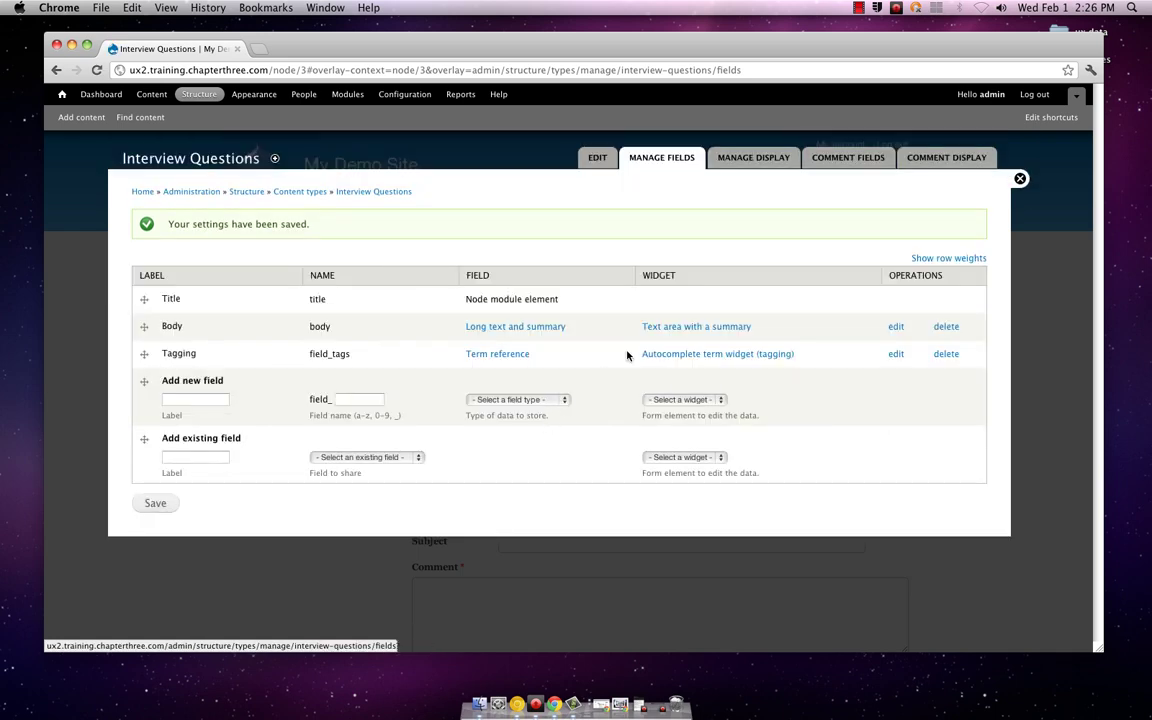
{"action": "left_click", "coordinate": [1019, 179]}
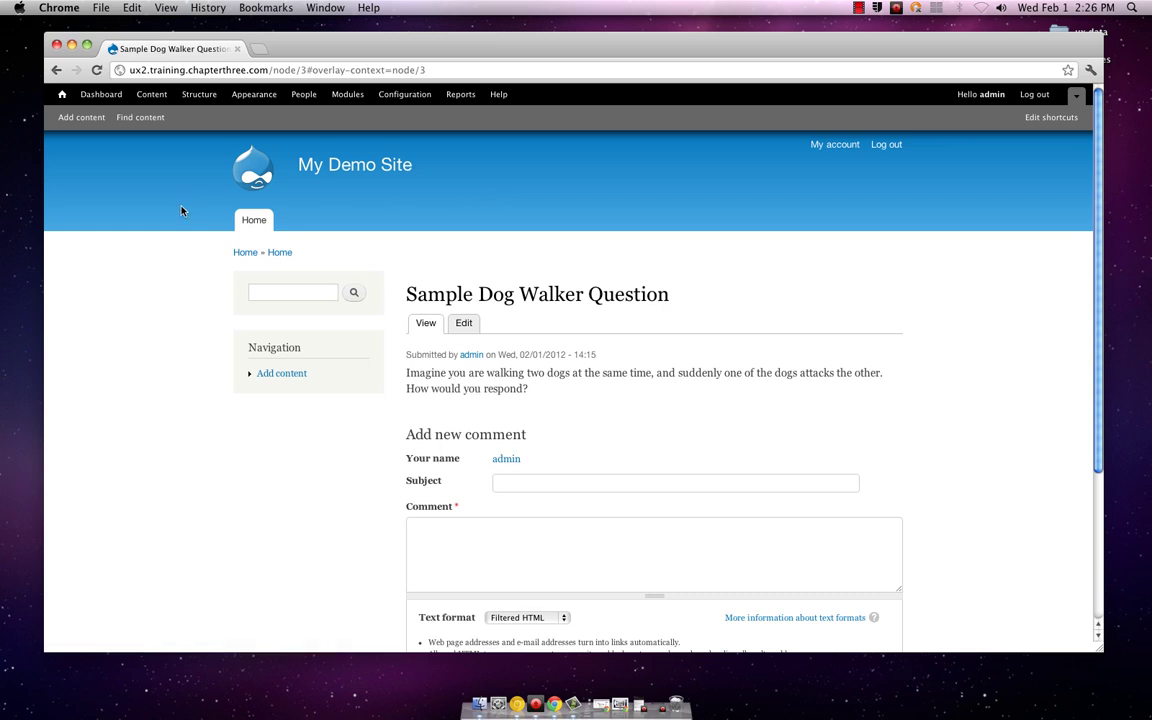
Step: Create a new Interview Questions item and fill in its Sample Dog Walker Question title
{"action": "left_click", "coordinate": [82, 118]}
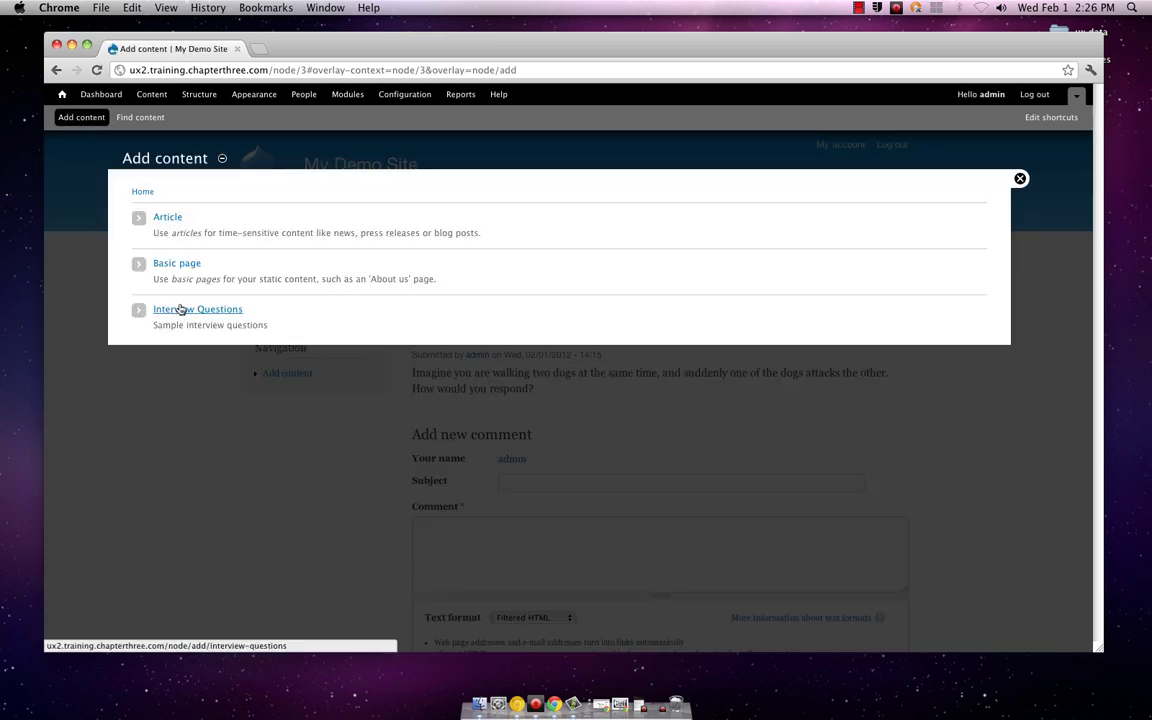
{"action": "left_click", "coordinate": [180, 310]}
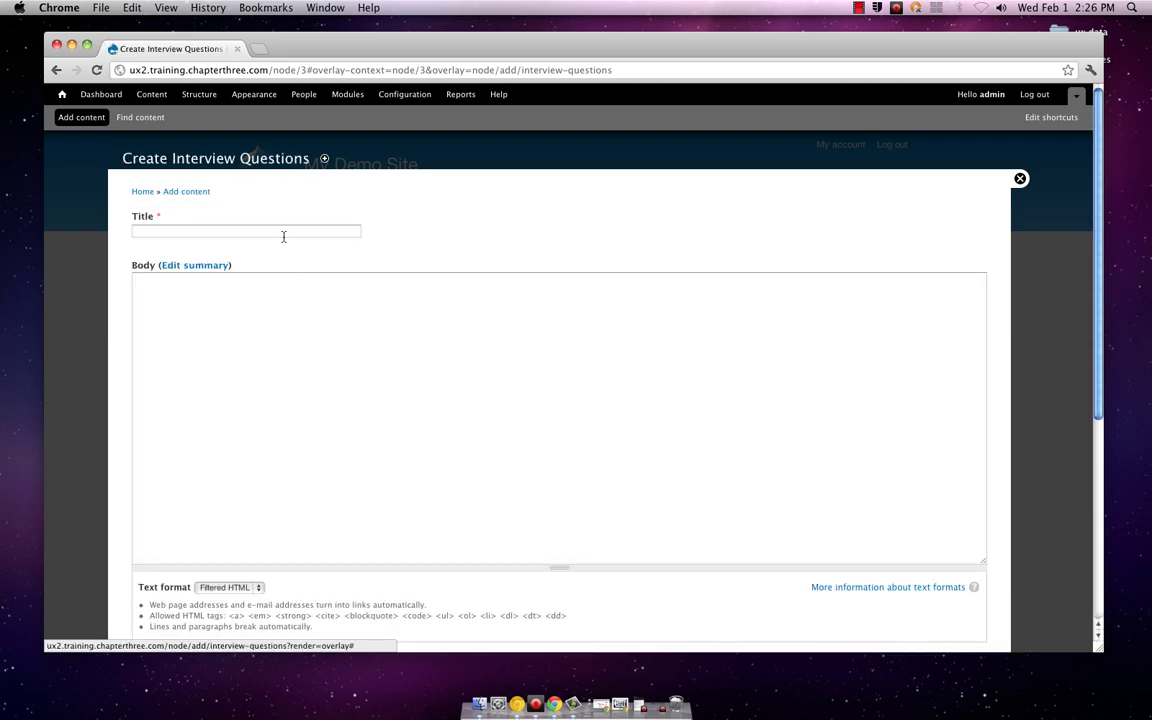
{"action": "left_click", "coordinate": [283, 233]}
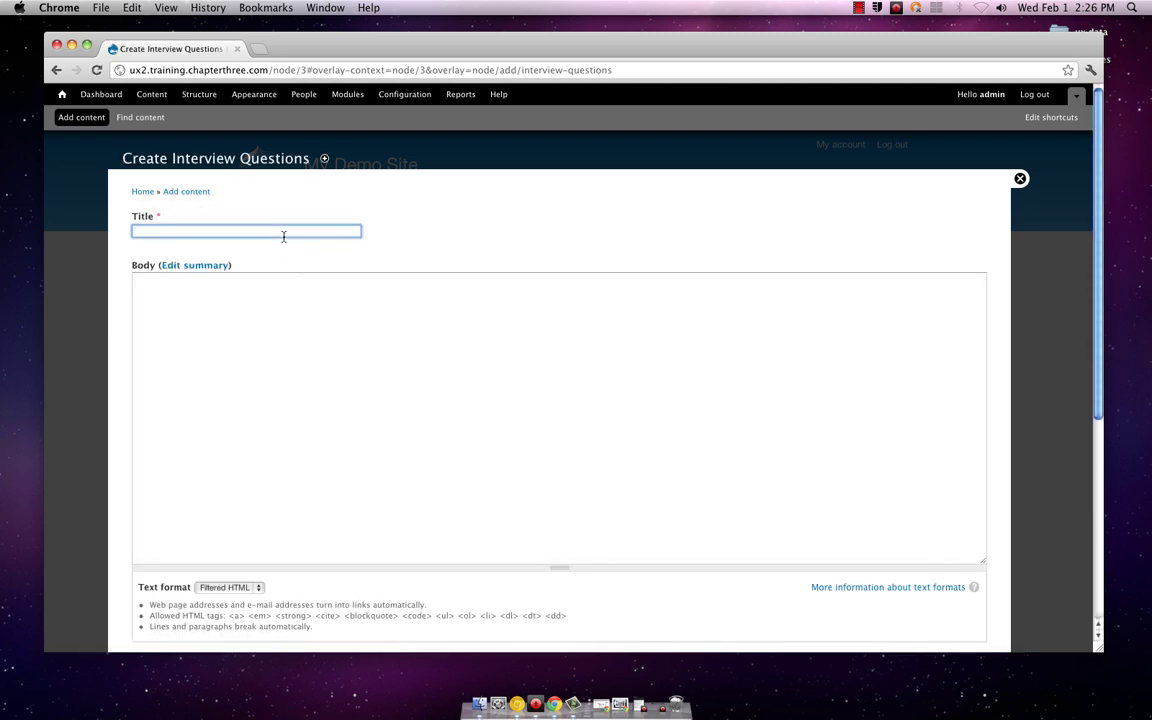
{"action": "type", "text": "Sa"}
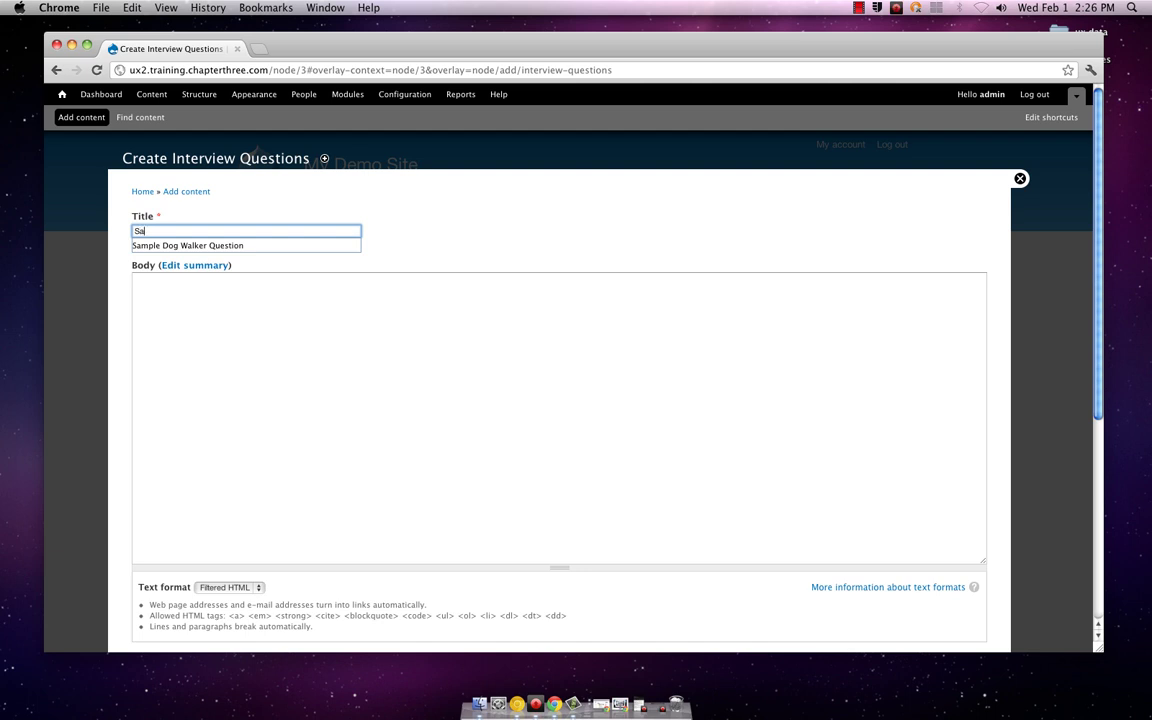
{"action": "key", "text": "Down"}
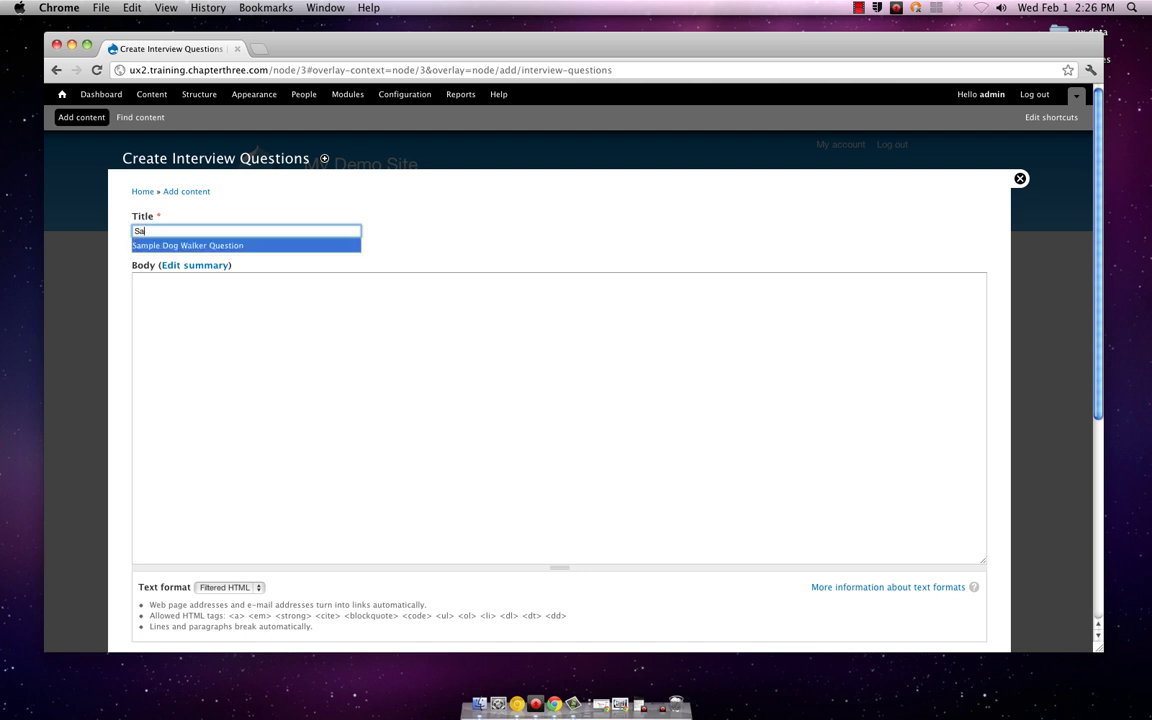
{"action": "key", "text": "Return"}
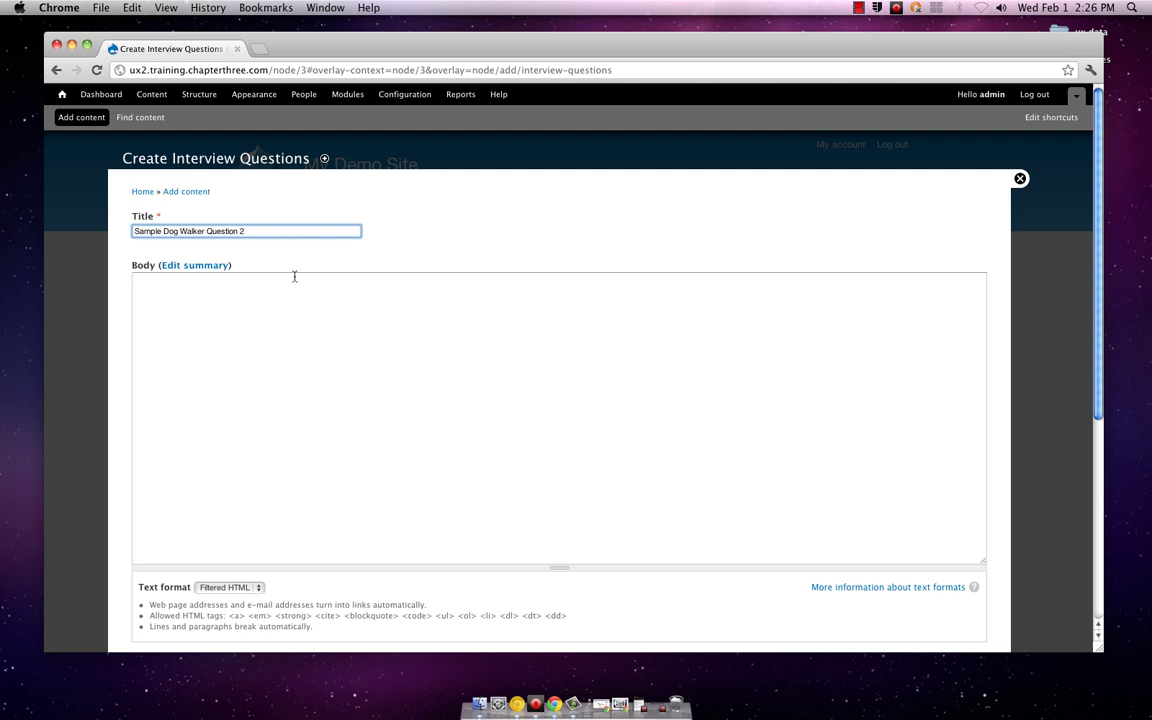
Step: Write the body asking how you'd respond if your off-leash dog eats a neighbor's trash
{"action": "left_click", "coordinate": [314, 316]}
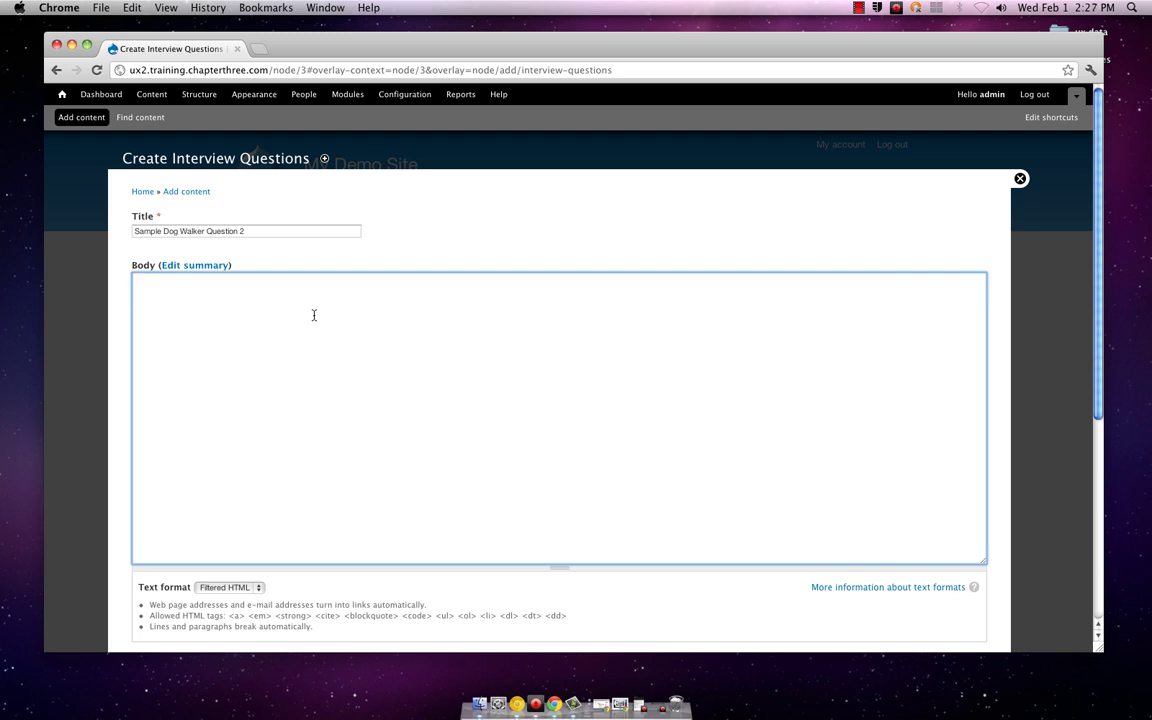
{"action": "type", "text": "Imagine your dog started"}
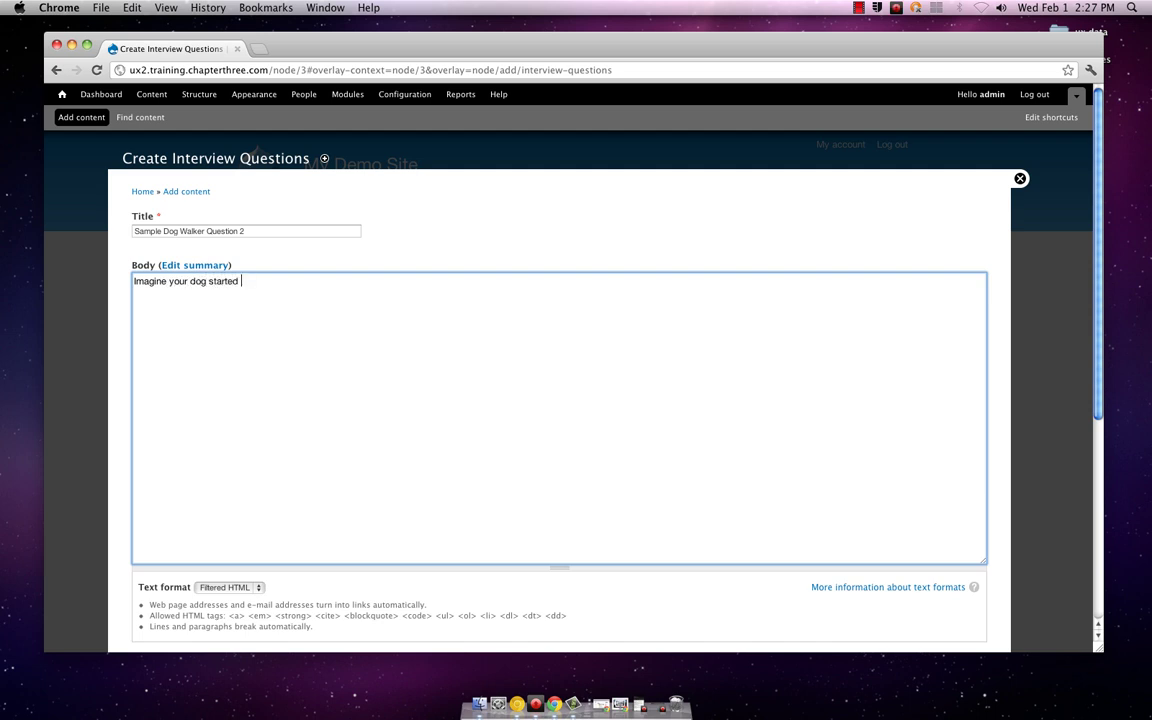
{"action": "key", "text": "BackSpace"}
{"action": "key", "text": "BackSpace"}
{"action": "key", "text": "BackSpace"}
{"action": "type", "text": "s"}
{"action": "key", "text": "BackSpace"}
{"action": "key", "text": "BackSpace"}
{"action": "key", "text": "BackSpace"}
{"action": "key", "text": "BackSpace"}
{"action": "key", "text": "BackSpace"}
{"action": "key", "text": "BackSpace"}
{"action": "key", "text": "BackSpace"}
{"action": "type", "text": "is off lea"}
{"action": "type", "text": "sh and starts"}
{"action": "type", "text": " to w"}
{"action": "key", "text": "BackSpace"}
{"action": "type", "text": "eat a neigh"}
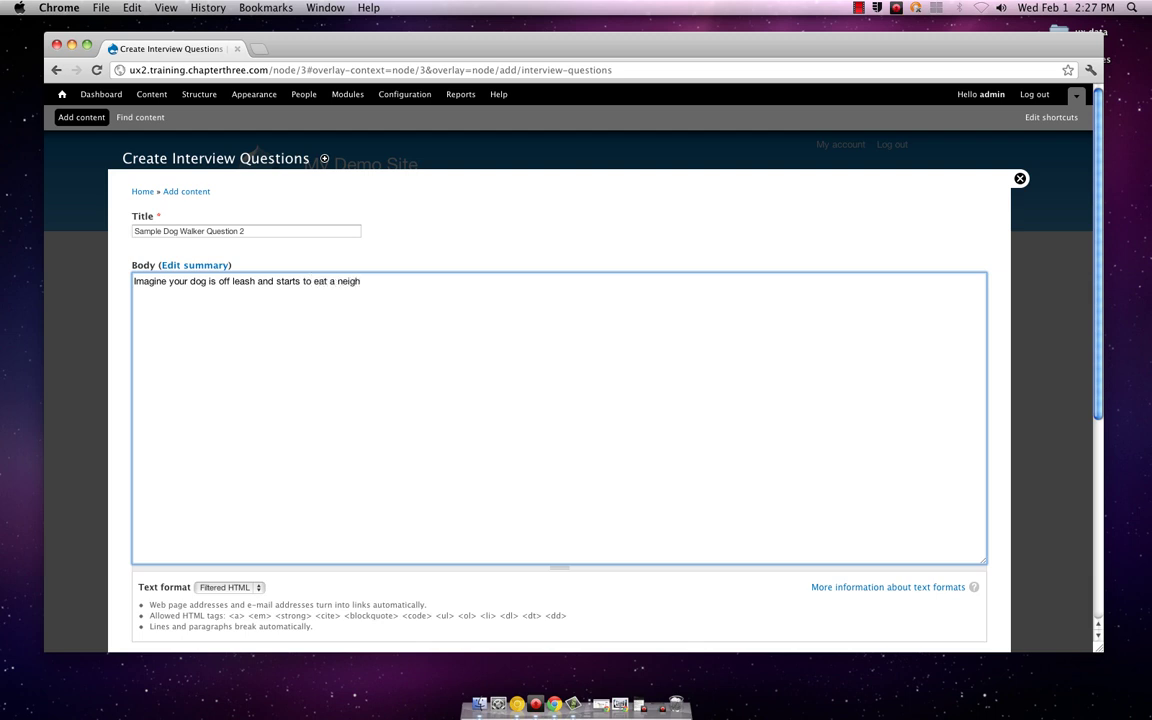
{"action": "type", "text": "bors tras"}
{"action": "type", "text": "h,"}
{"action": "key", "text": "BackSpace"}
{"action": "key", "text": "BackSpace"}
{"action": "type", "text": ". How y"}
{"action": "type", "text": "ou"}
{"action": "key", "text": "BackSpace"}
{"action": "key", "text": "BackSpace"}
{"action": "key", "text": "BackSpace"}
{"action": "type", "text": "would you respond?"}
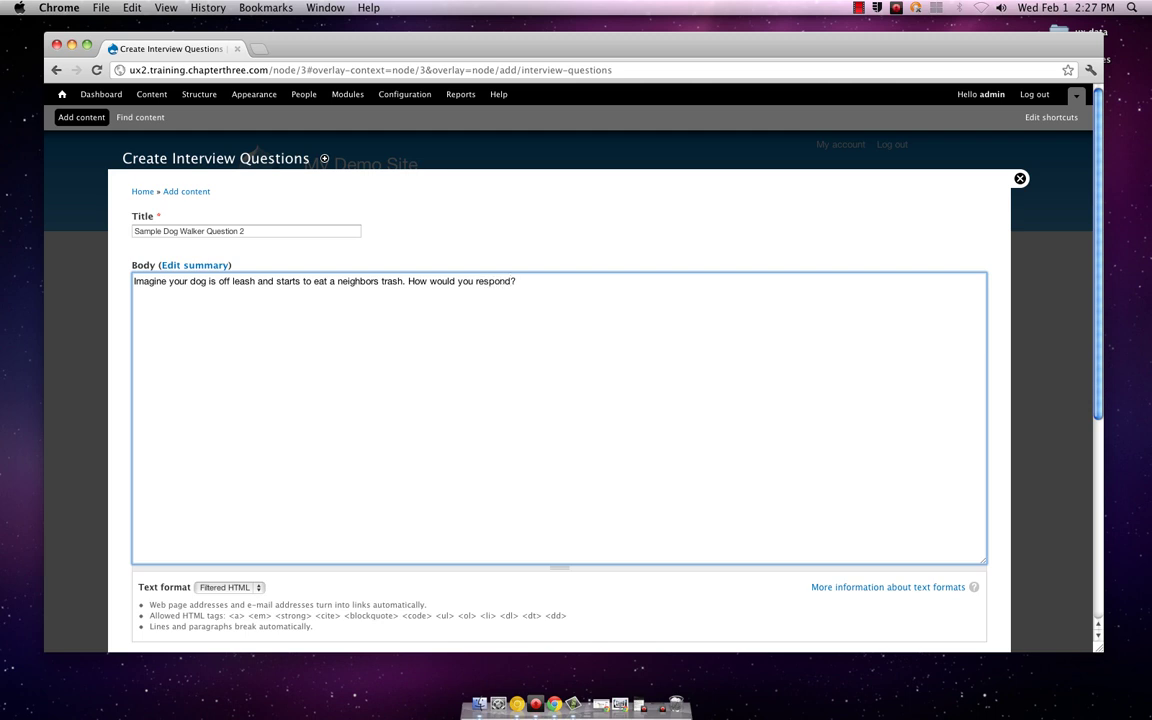
Step: Enter the tags 'interview, question' in the Tagging field, fixing the misspelling
{"action": "scroll", "coordinate": [465, 253], "scroll_direction": "down", "scroll_amount": 5}
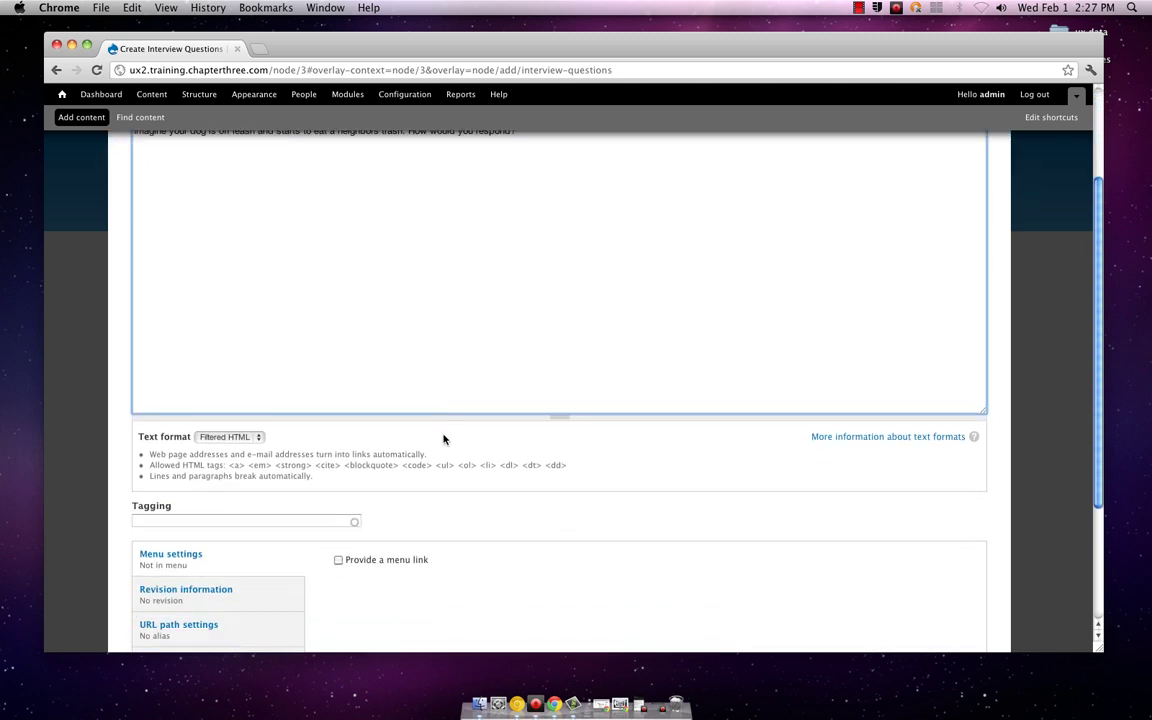
{"action": "scroll", "coordinate": [444, 439], "scroll_direction": "down", "scroll_amount": 3}
{"action": "left_click", "coordinate": [287, 426]}
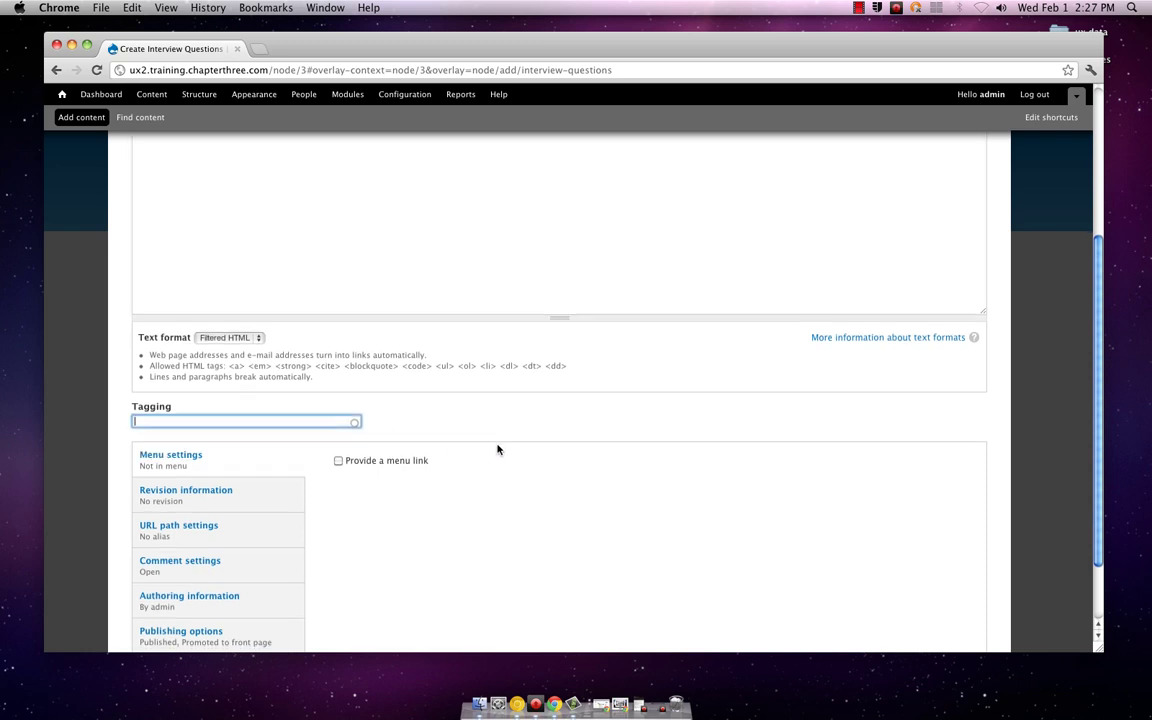
{"action": "scroll", "coordinate": [497, 450], "scroll_direction": "down", "scroll_amount": 2}
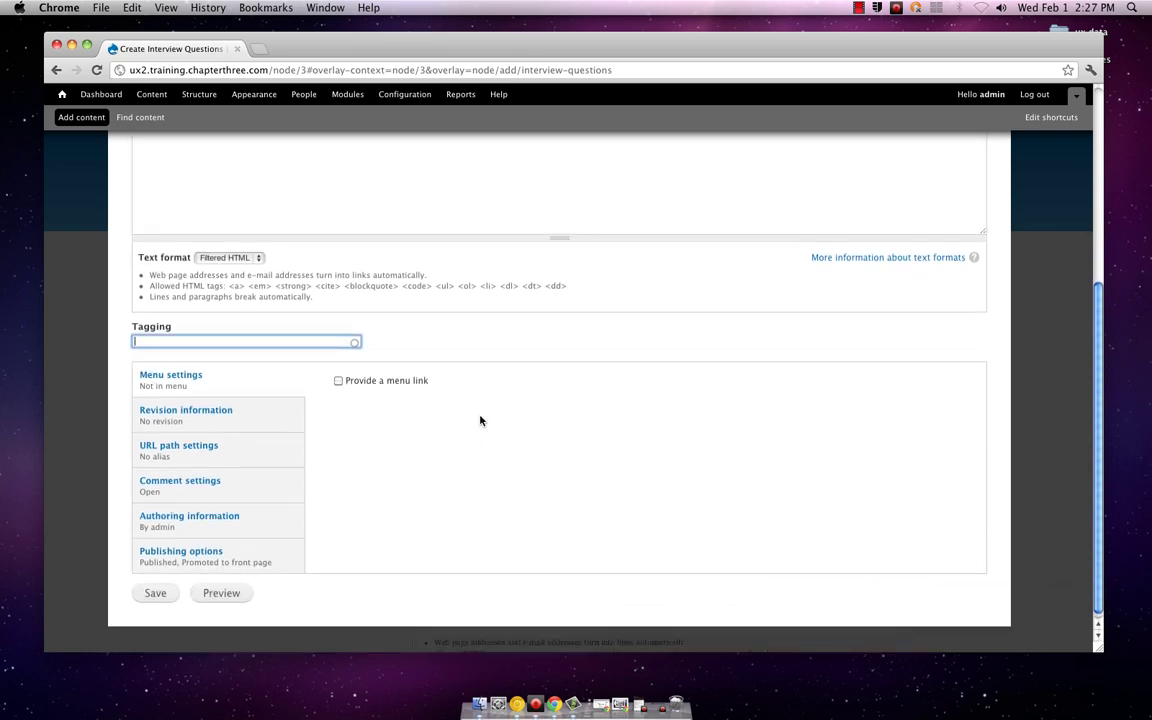
{"action": "scroll", "coordinate": [480, 420], "scroll_direction": "up", "scroll_amount": 5}
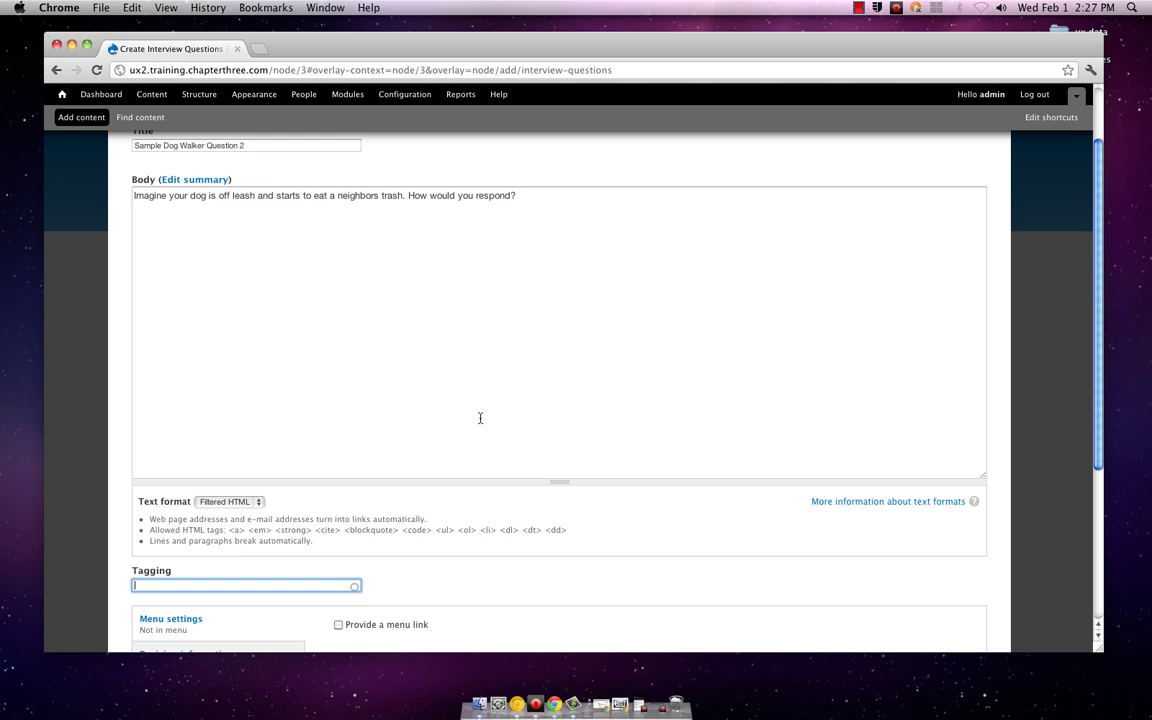
{"action": "scroll", "coordinate": [480, 418], "scroll_direction": "down", "scroll_amount": 3}
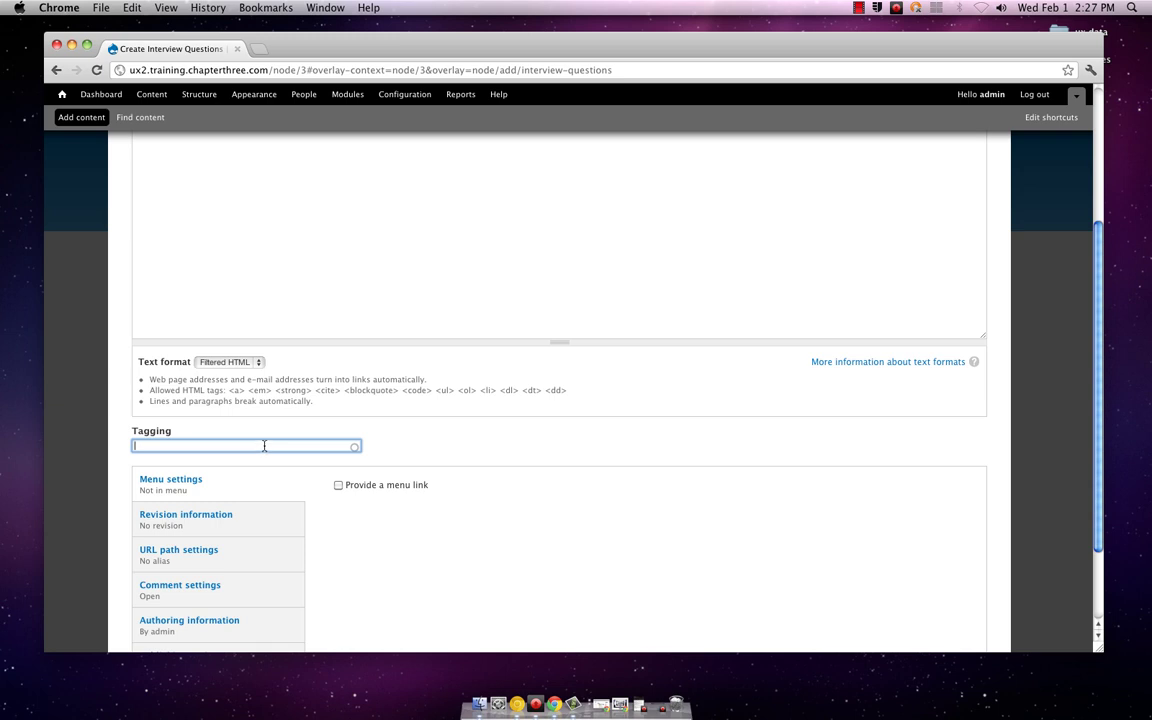
{"action": "scroll", "coordinate": [265, 447], "scroll_direction": "down", "scroll_amount": 3}
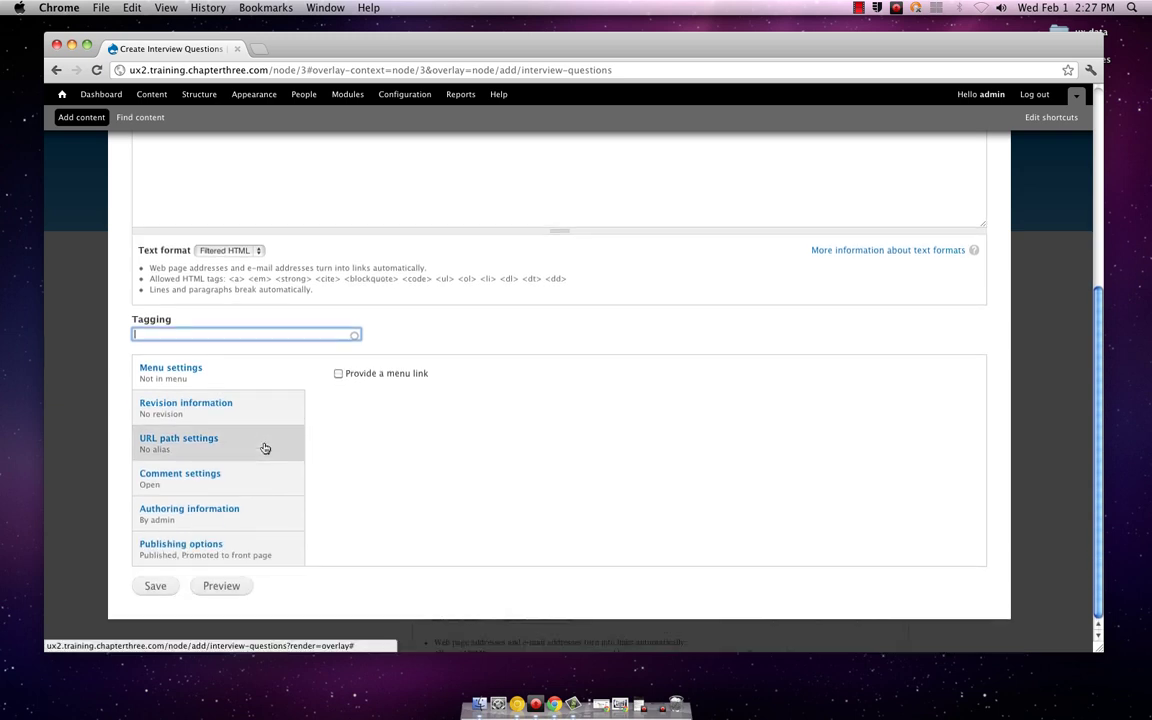
{"action": "scroll", "coordinate": [265, 447], "scroll_direction": "up", "scroll_amount": 3}
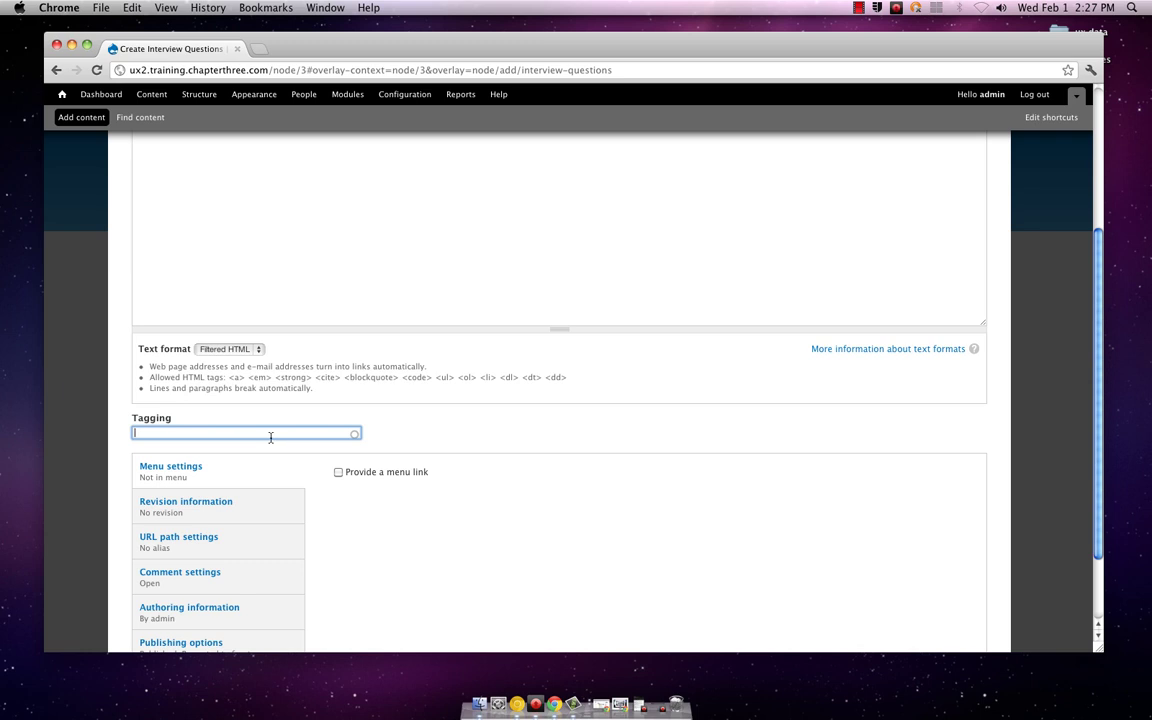
{"action": "type", "text": "interview, questions"}
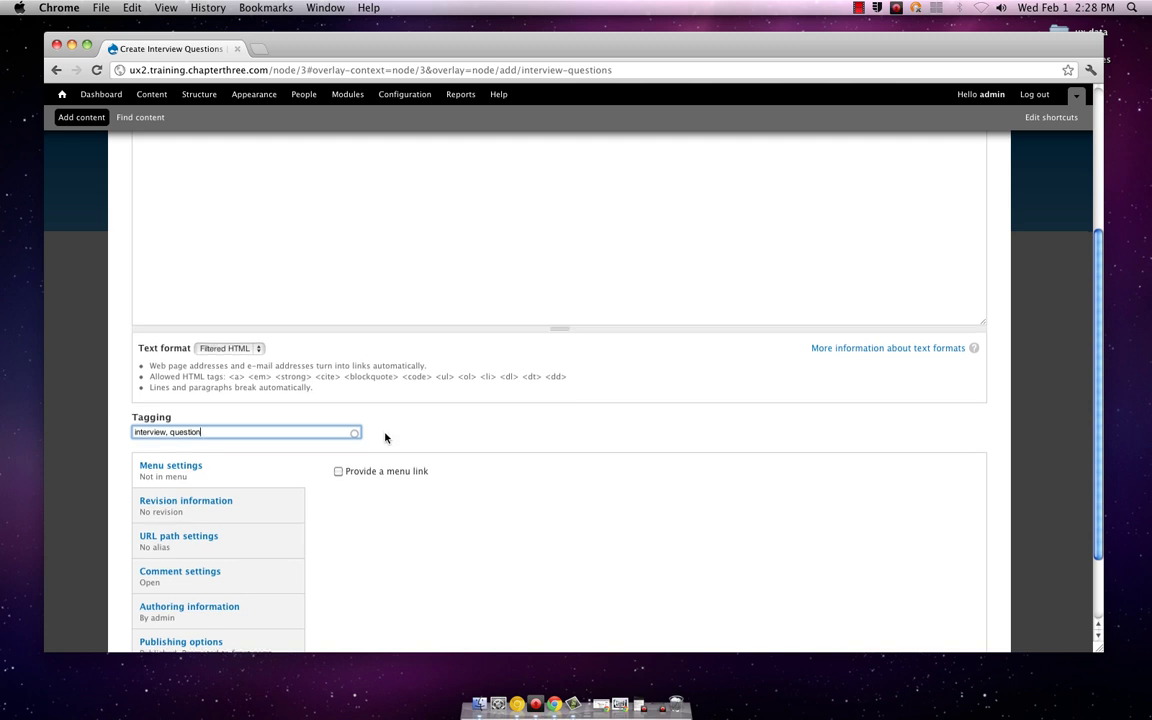
{"action": "scroll", "coordinate": [394, 437], "scroll_direction": "down", "scroll_amount": 2}
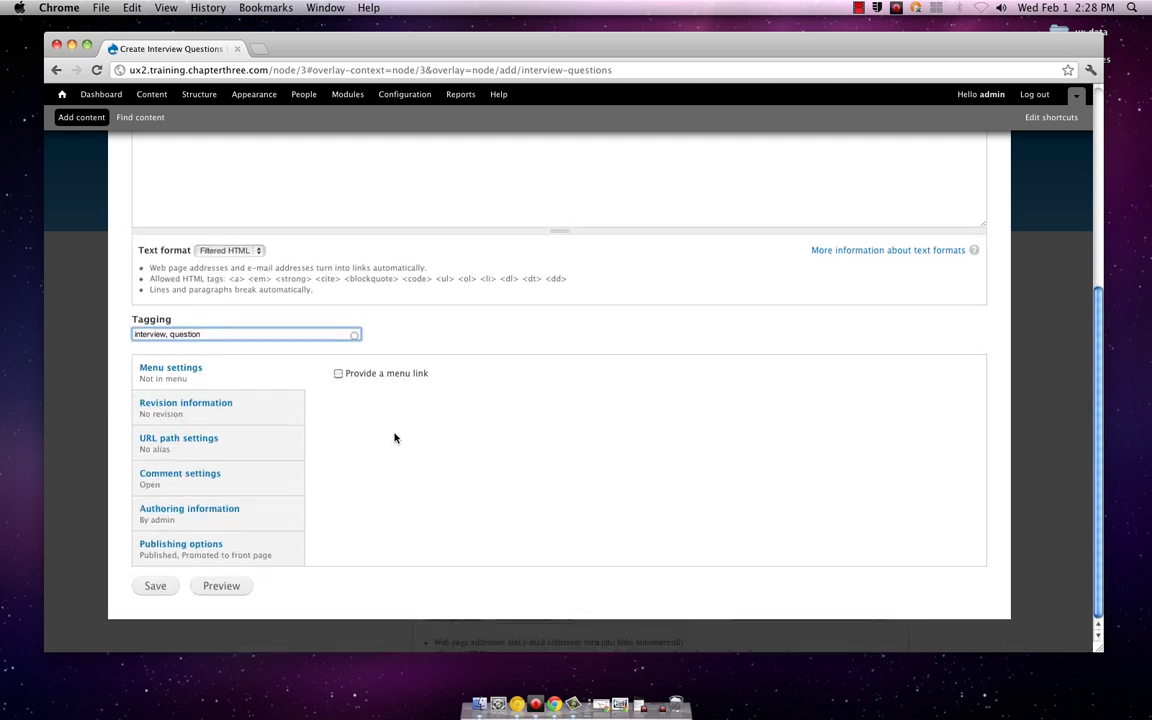
Step: Add a menu link with parent item '-- Home' and save Sample Dog Walker Question 2
{"action": "left_click", "coordinate": [340, 377]}
{"action": "left_click", "coordinate": [339, 376]}
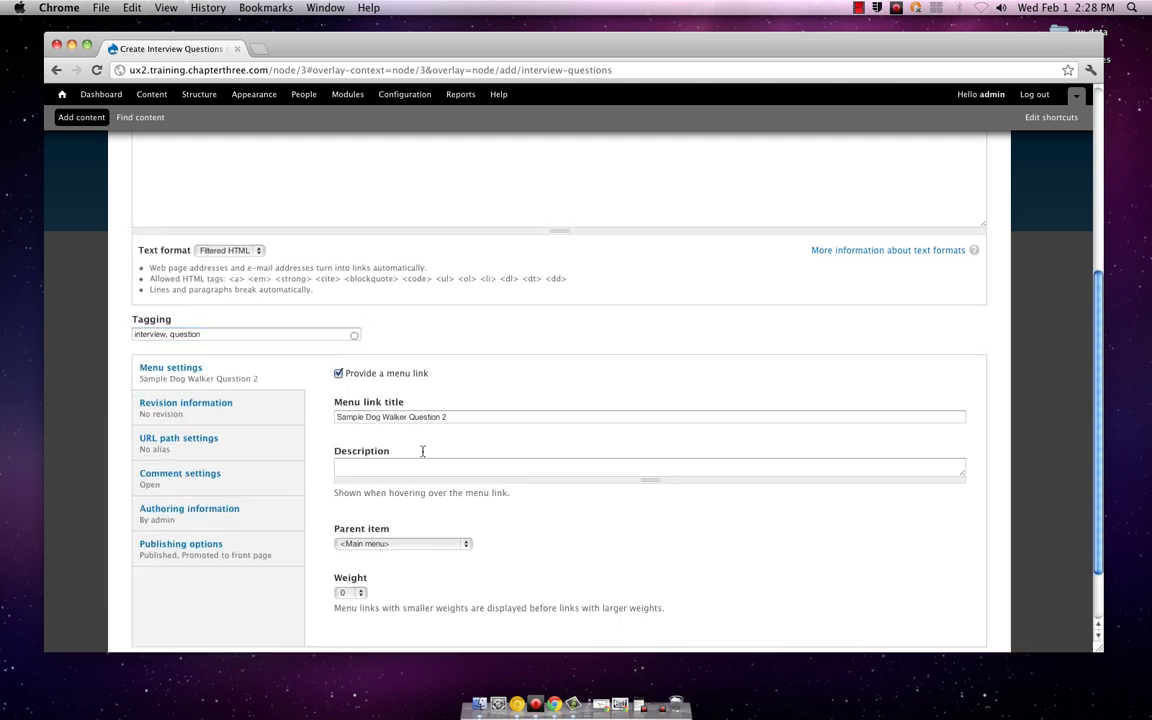
{"action": "left_click", "coordinate": [463, 544]}
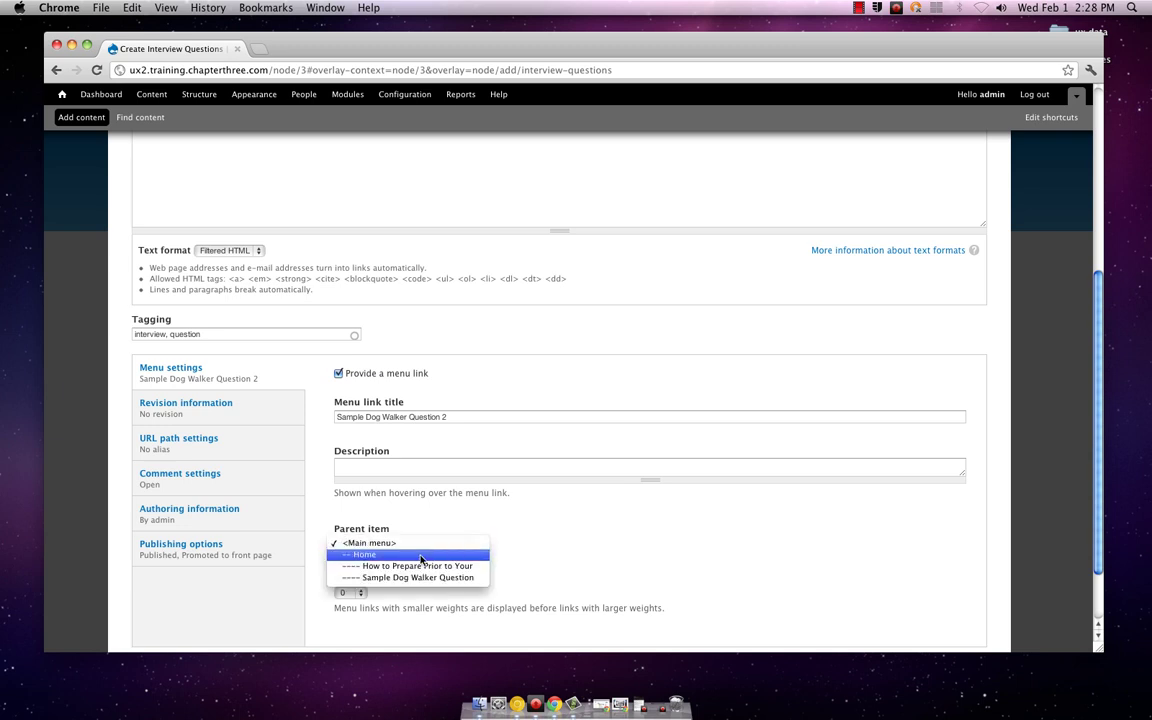
{"action": "left_click", "coordinate": [421, 556]}
{"action": "scroll", "coordinate": [429, 561], "scroll_direction": "down", "scroll_amount": 2}
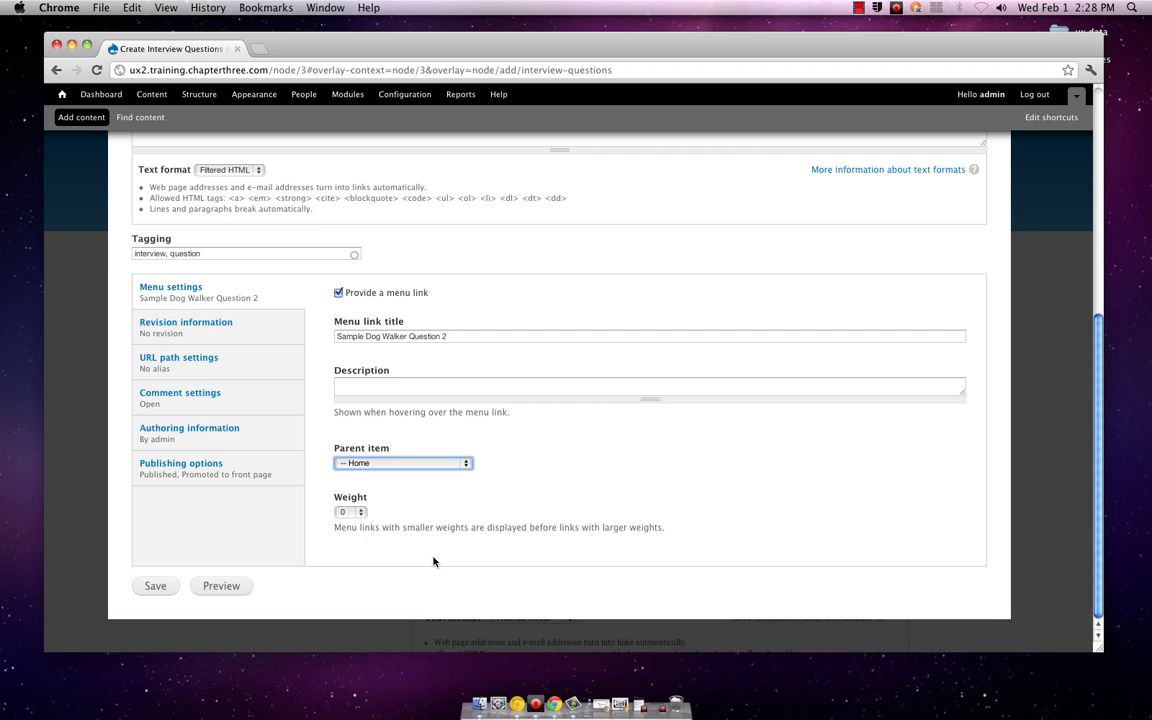
{"action": "left_click", "coordinate": [160, 585]}
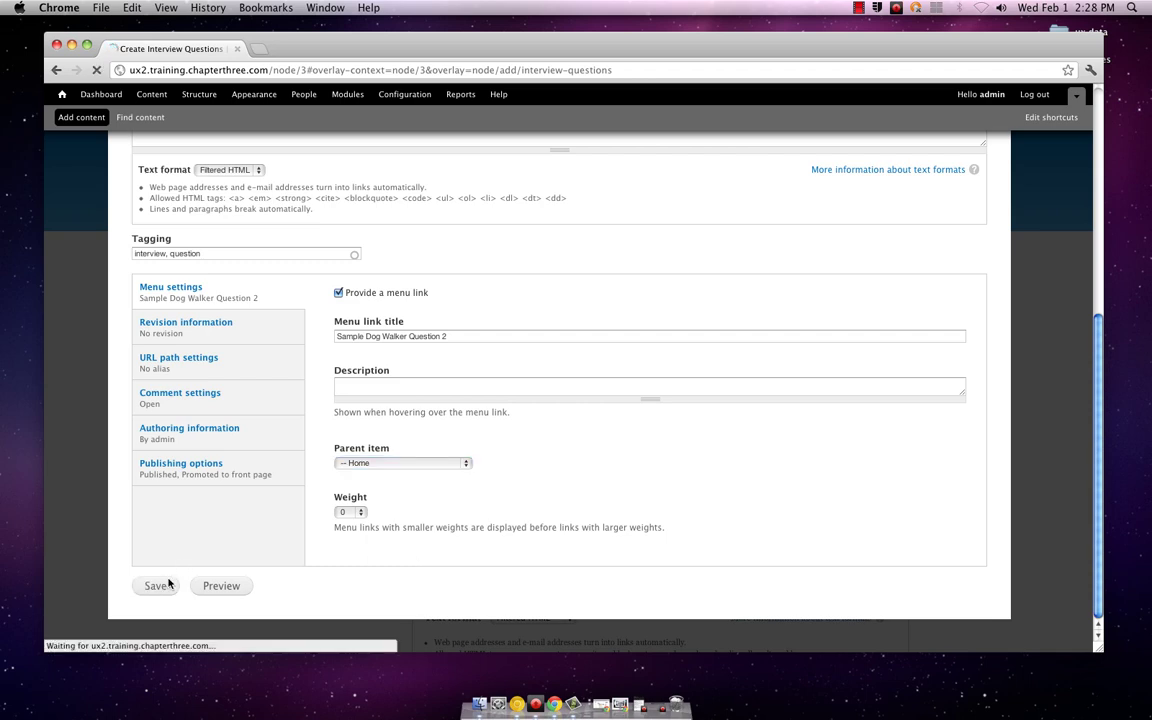
{"action": "scroll", "coordinate": [833, 496], "scroll_direction": "down", "scroll_amount": 5}
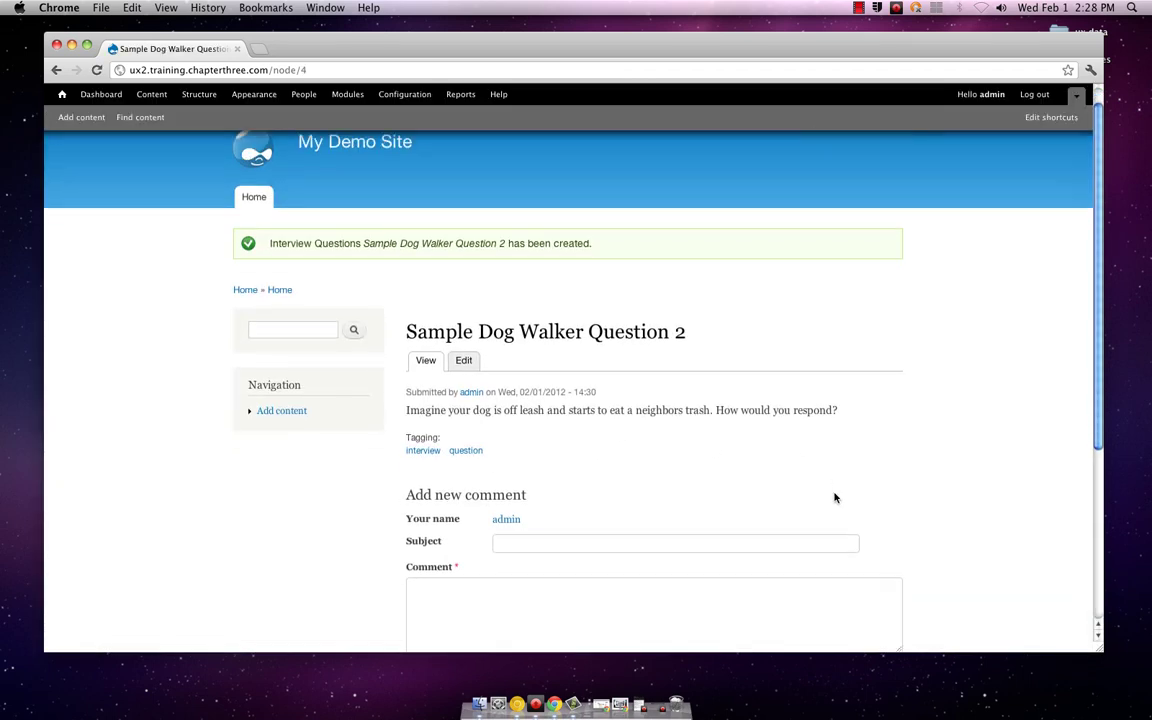
{"action": "scroll", "coordinate": [833, 496], "scroll_direction": "up", "scroll_amount": 6}
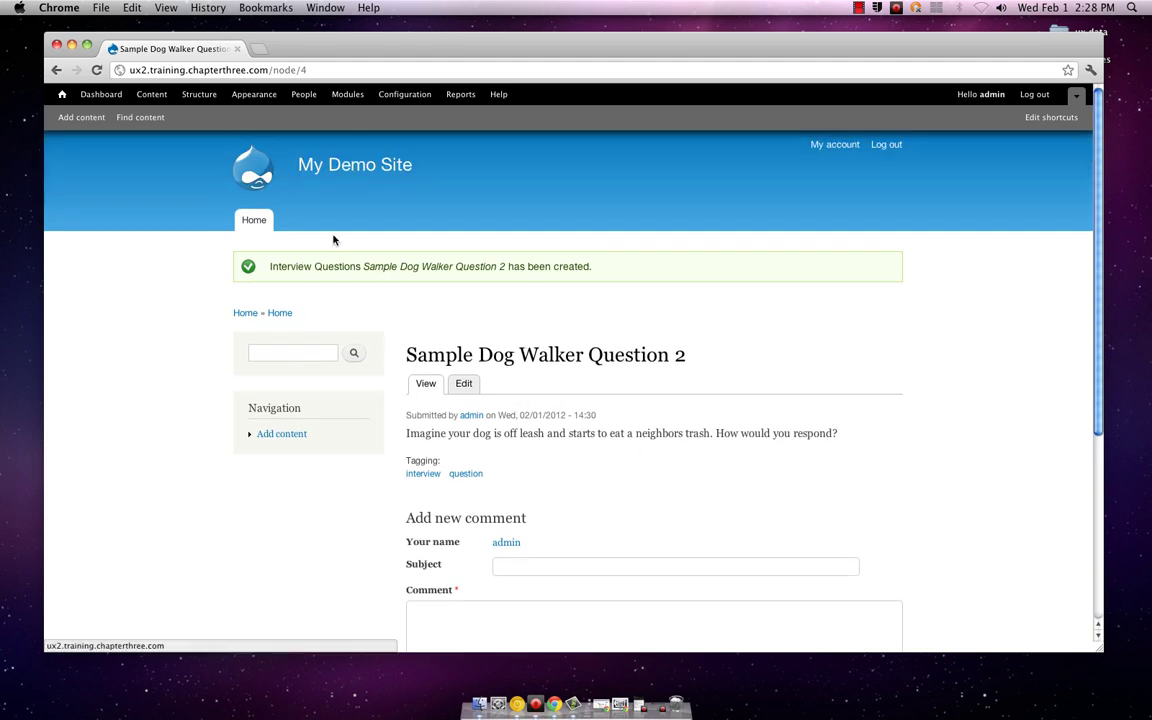
{"action": "scroll", "coordinate": [674, 365], "scroll_direction": "down", "scroll_amount": 2}
{"action": "scroll", "coordinate": [674, 366], "scroll_direction": "down", "scroll_amount": 1}
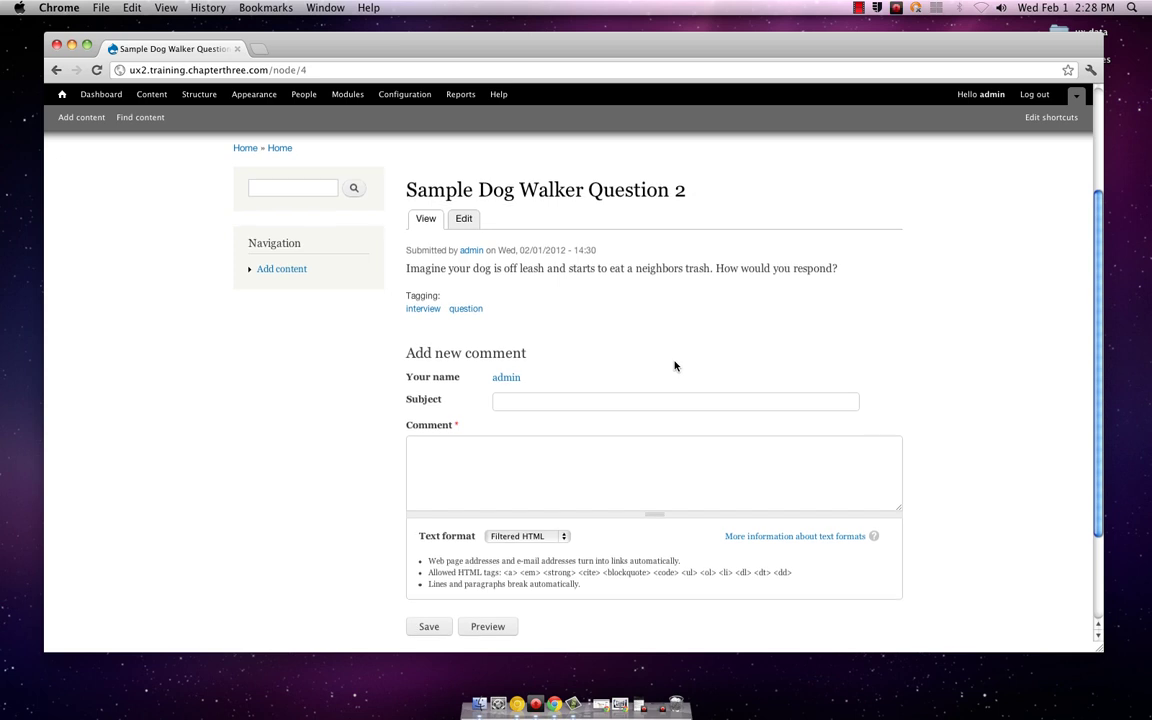
{"action": "scroll", "coordinate": [674, 366], "scroll_direction": "down", "scroll_amount": 1}
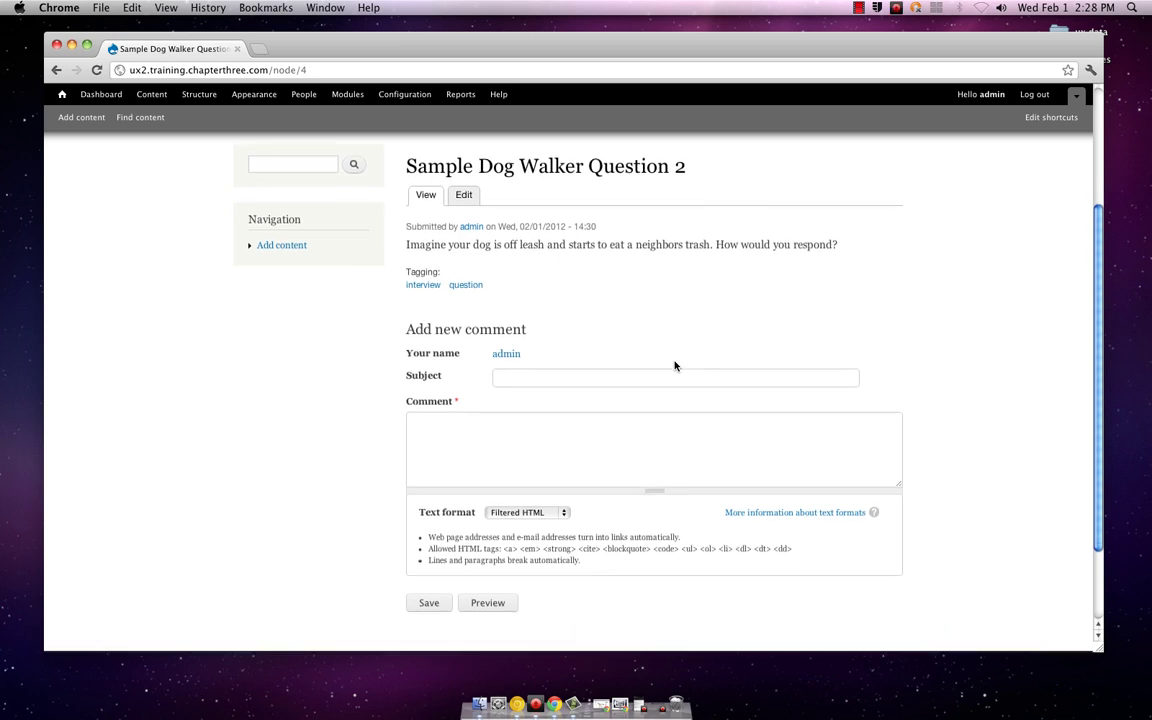
{"action": "scroll", "coordinate": [674, 366], "scroll_direction": "up", "scroll_amount": 2}
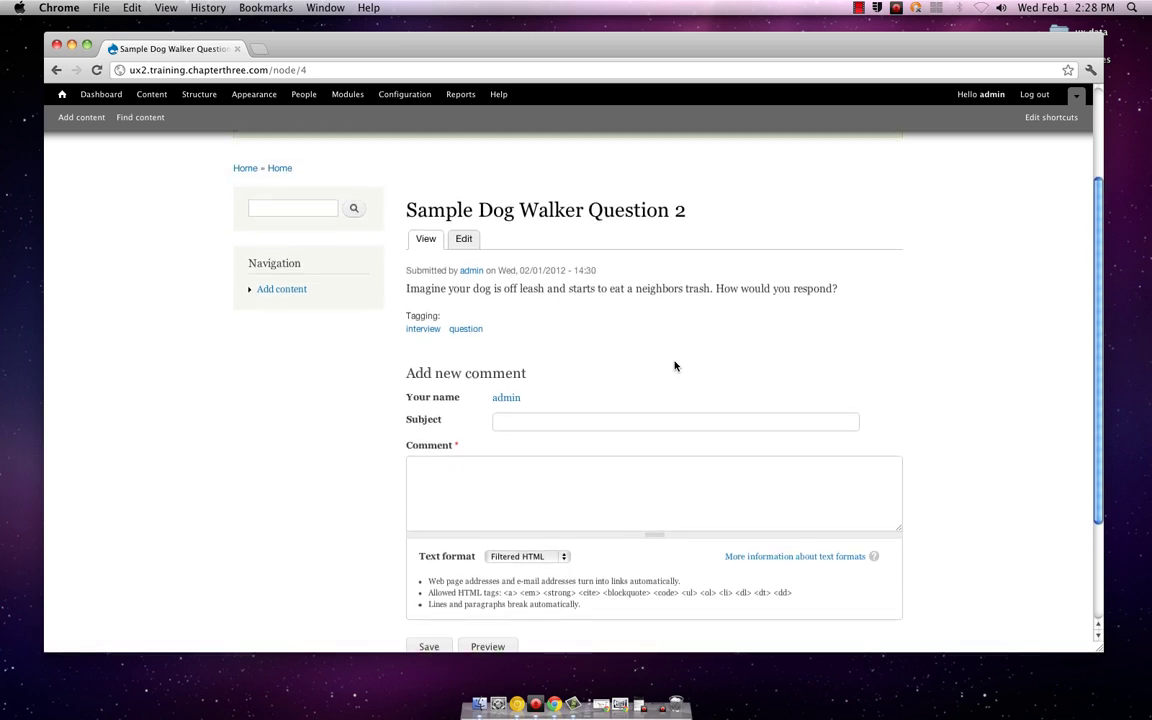
{"action": "scroll", "coordinate": [674, 366], "scroll_direction": "up", "scroll_amount": 2}
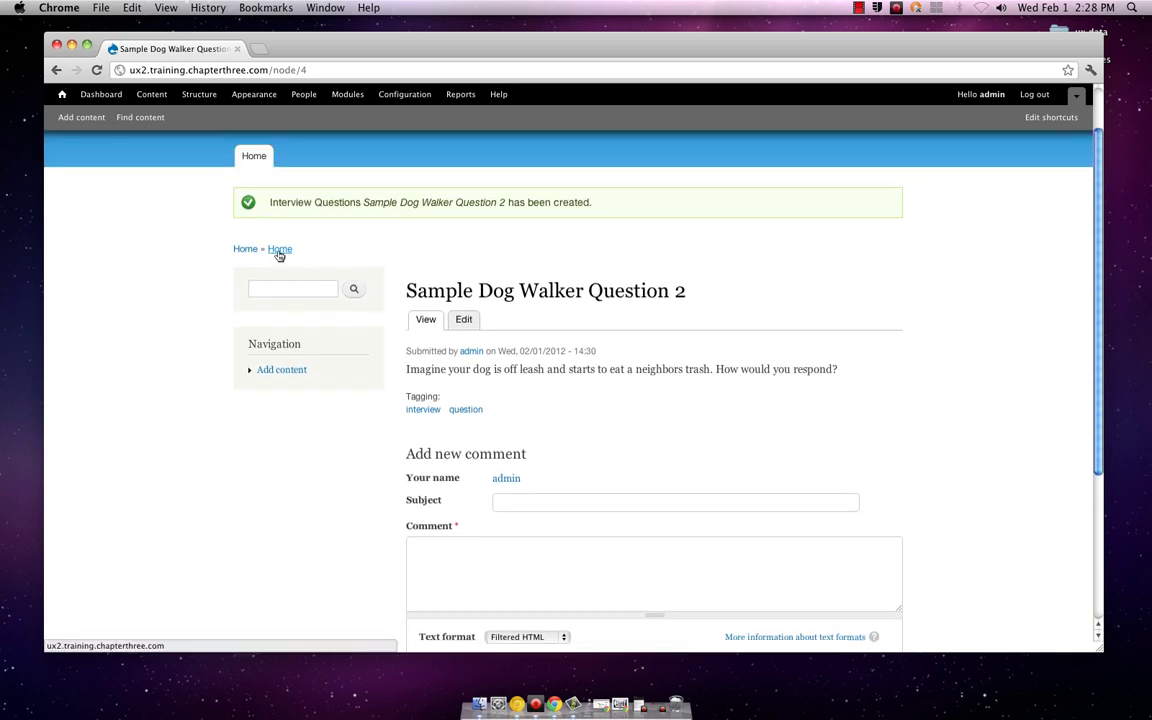
Step: Load the front page and check Sample Dog Walker Question 2 is listed above Sample Dog Walker Question
{"action": "left_click", "coordinate": [254, 158]}
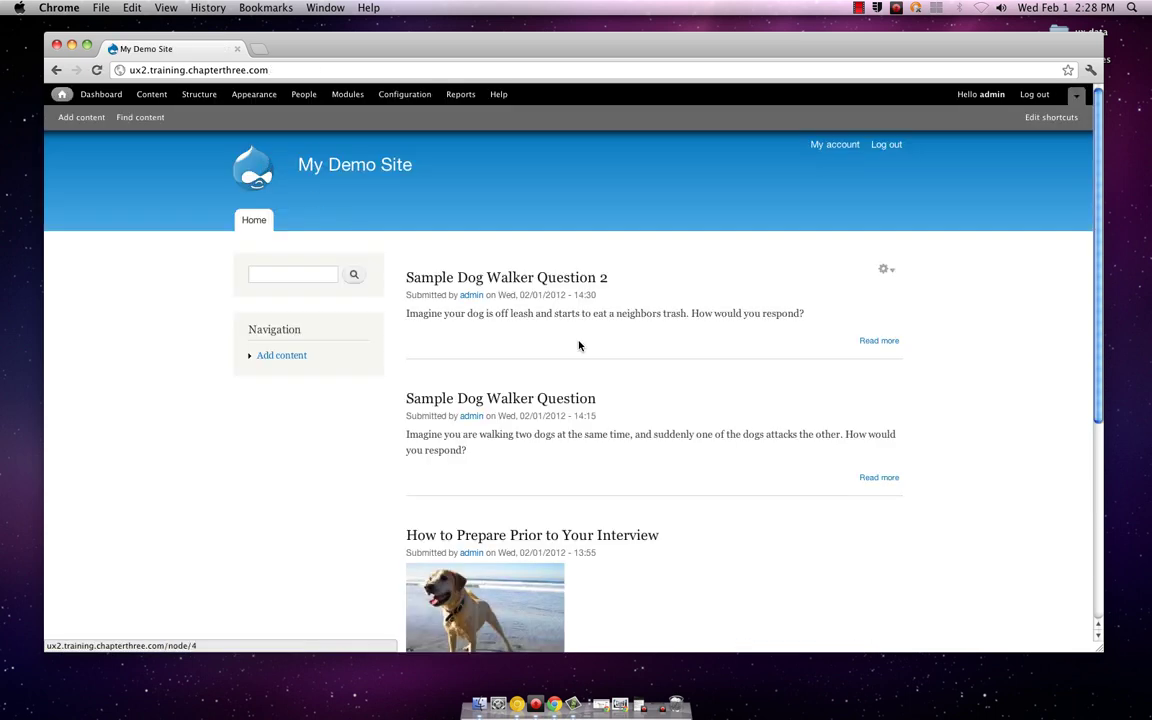
{"action": "scroll", "coordinate": [783, 431], "scroll_direction": "down", "scroll_amount": 3}
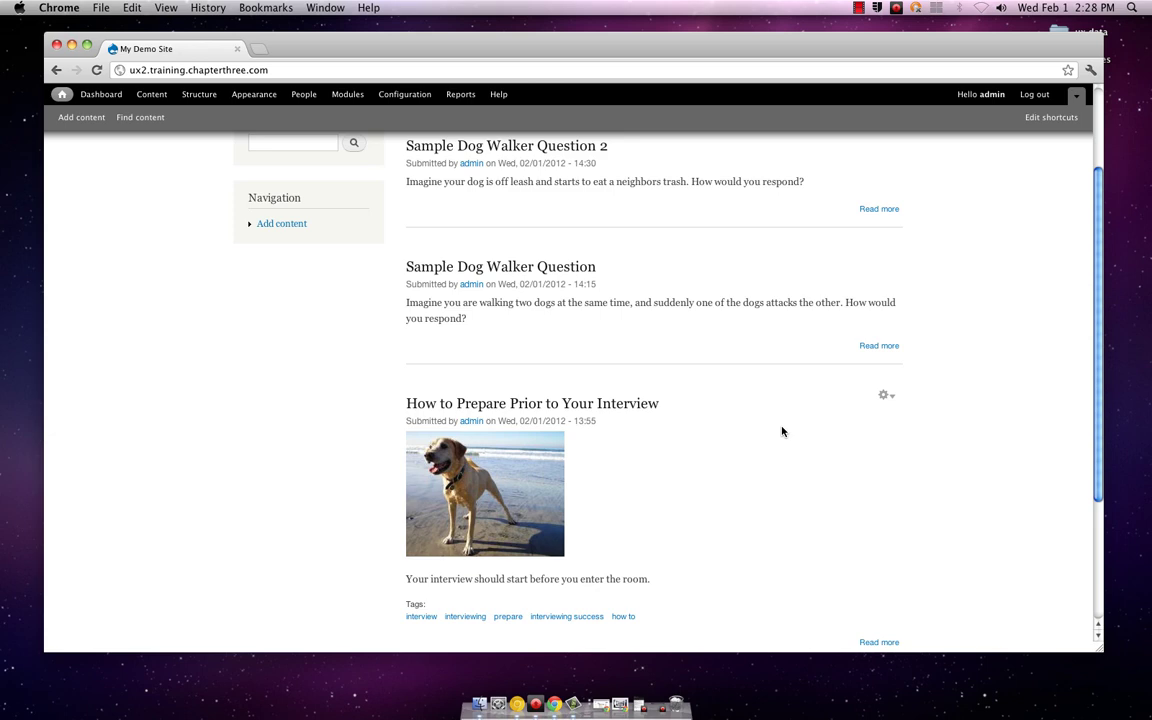
{"action": "scroll", "coordinate": [784, 437], "scroll_direction": "down", "scroll_amount": 3}
{"action": "scroll", "coordinate": [785, 447], "scroll_direction": "up", "scroll_amount": 6}
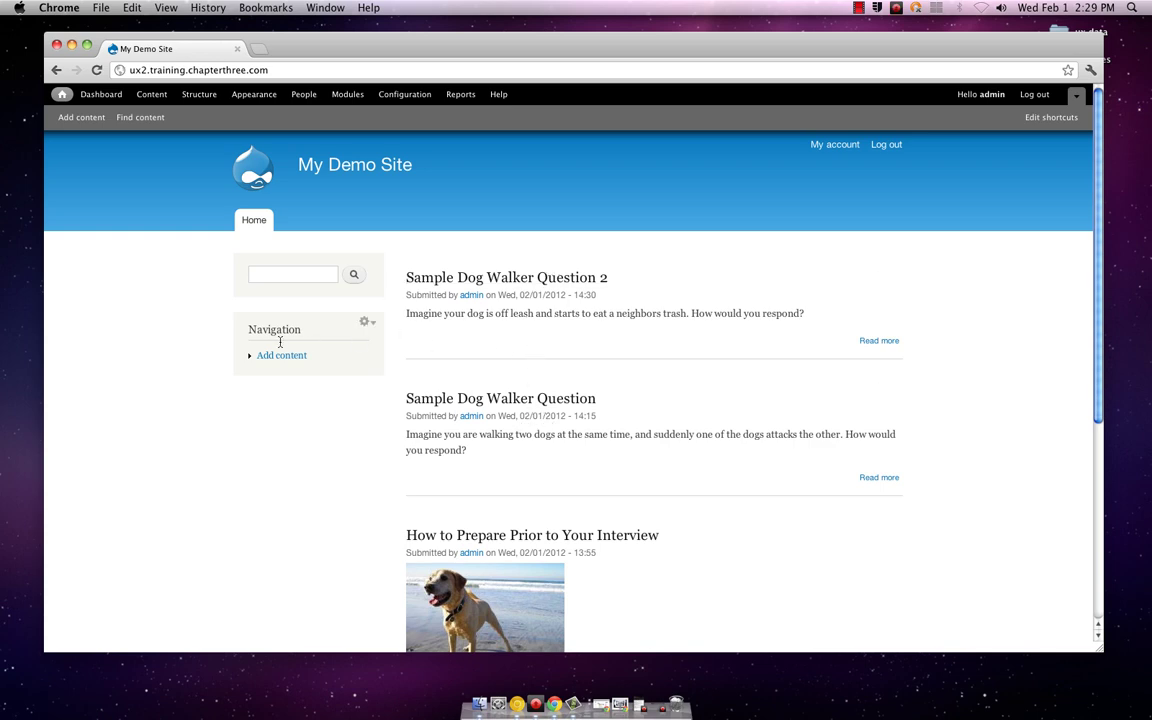
{"action": "scroll", "coordinate": [337, 360], "scroll_direction": "down", "scroll_amount": 5}
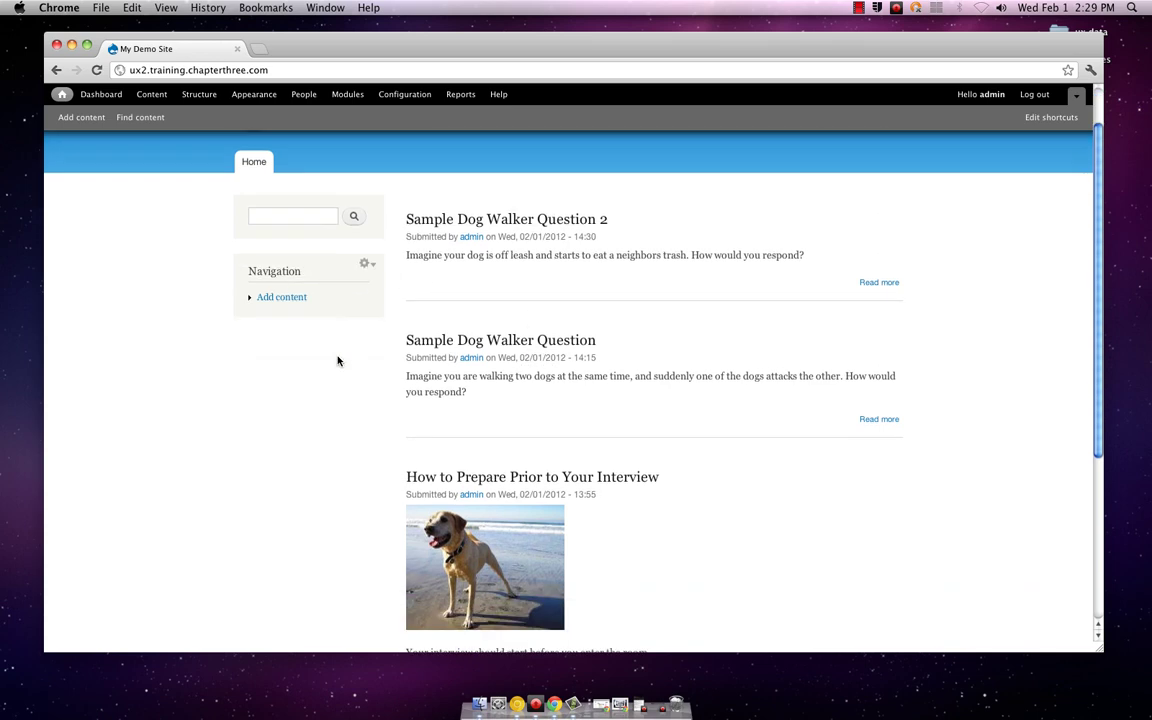
{"action": "scroll", "coordinate": [337, 360], "scroll_direction": "up", "scroll_amount": 5}
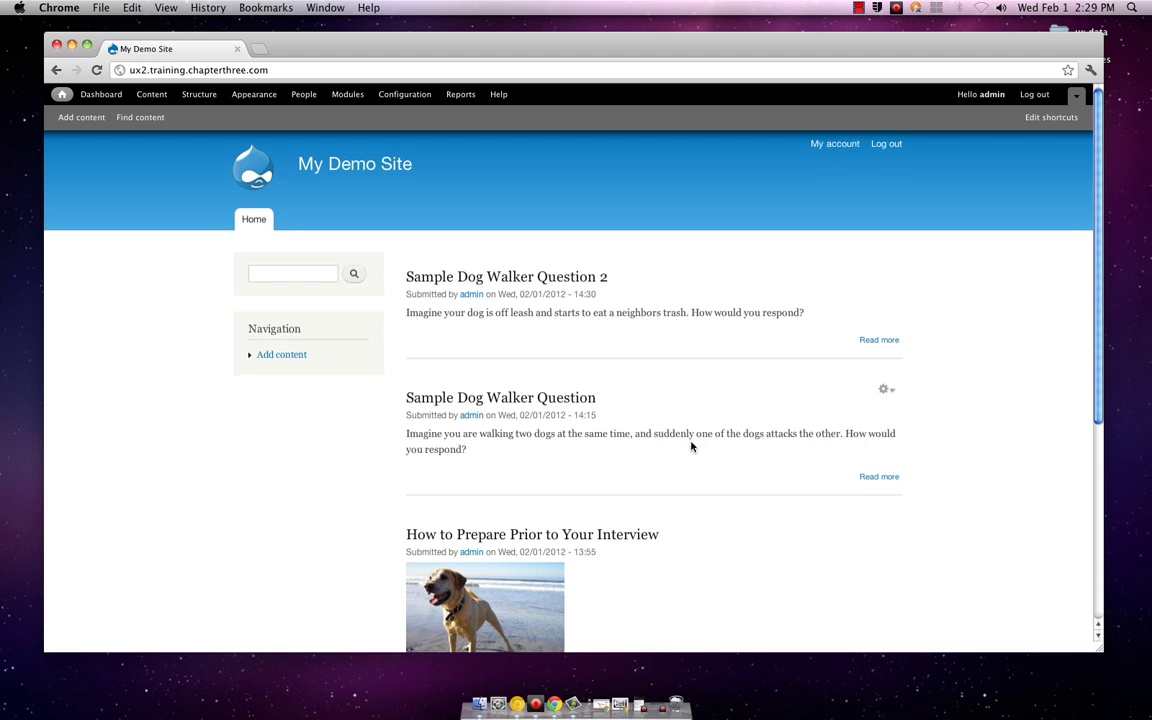
{"action": "scroll", "coordinate": [691, 447], "scroll_direction": "down", "scroll_amount": 2}
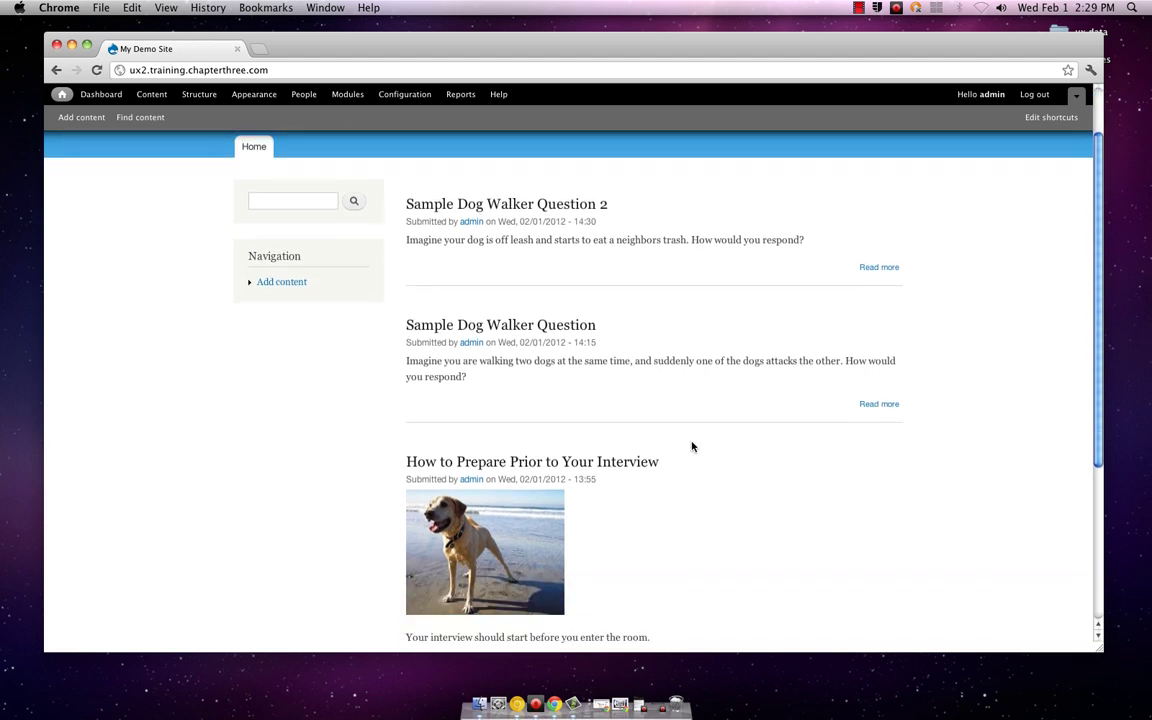
{"action": "scroll", "coordinate": [692, 446], "scroll_direction": "up", "scroll_amount": 2}
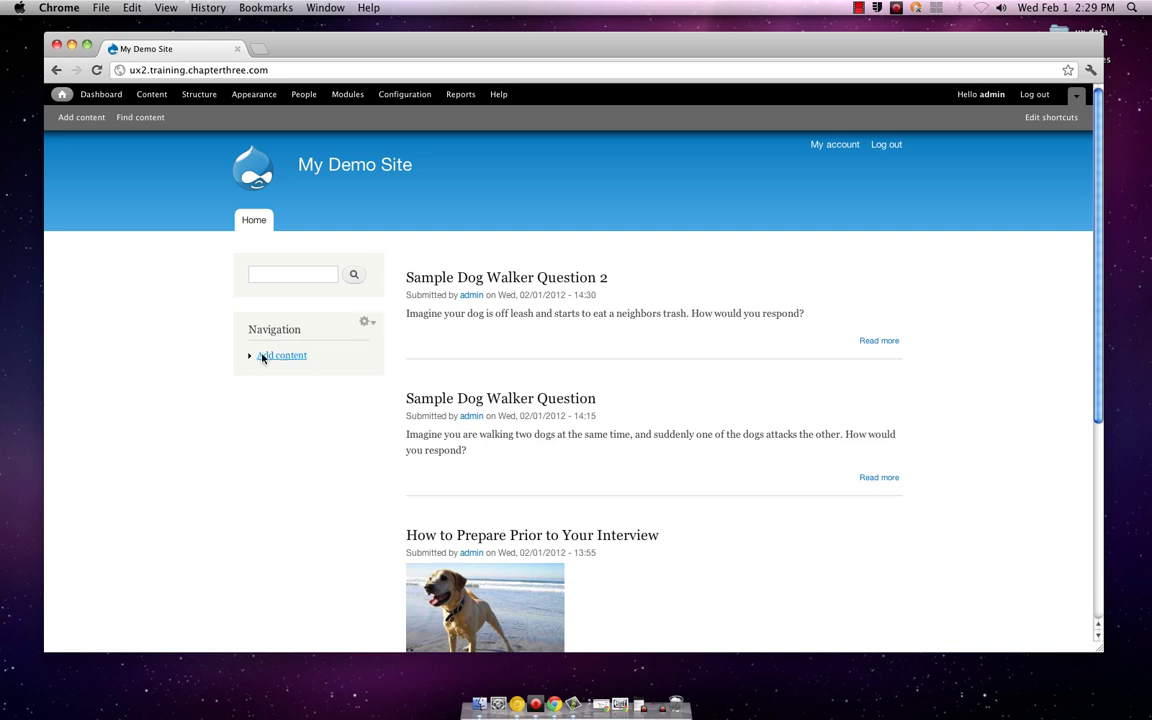
Step: Open the Navigation menu's links list from its gear icon, then bring up the Procaster streaming controls
{"action": "left_click", "coordinate": [366, 324]}
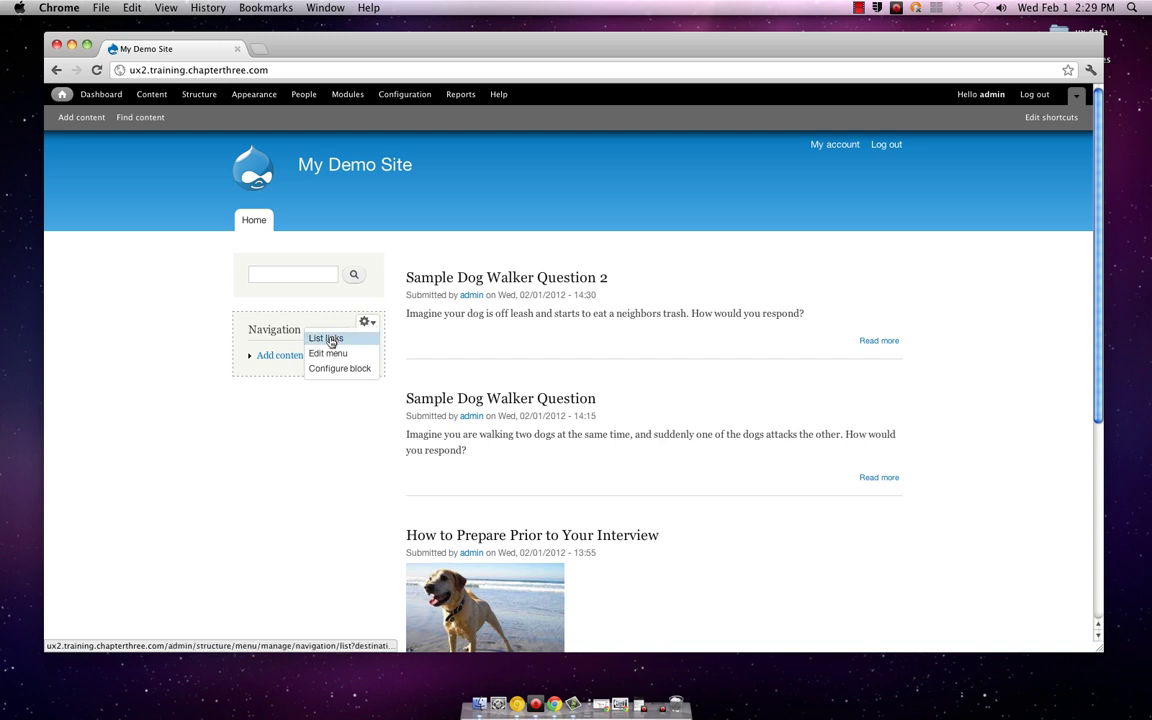
{"action": "left_click", "coordinate": [328, 338]}
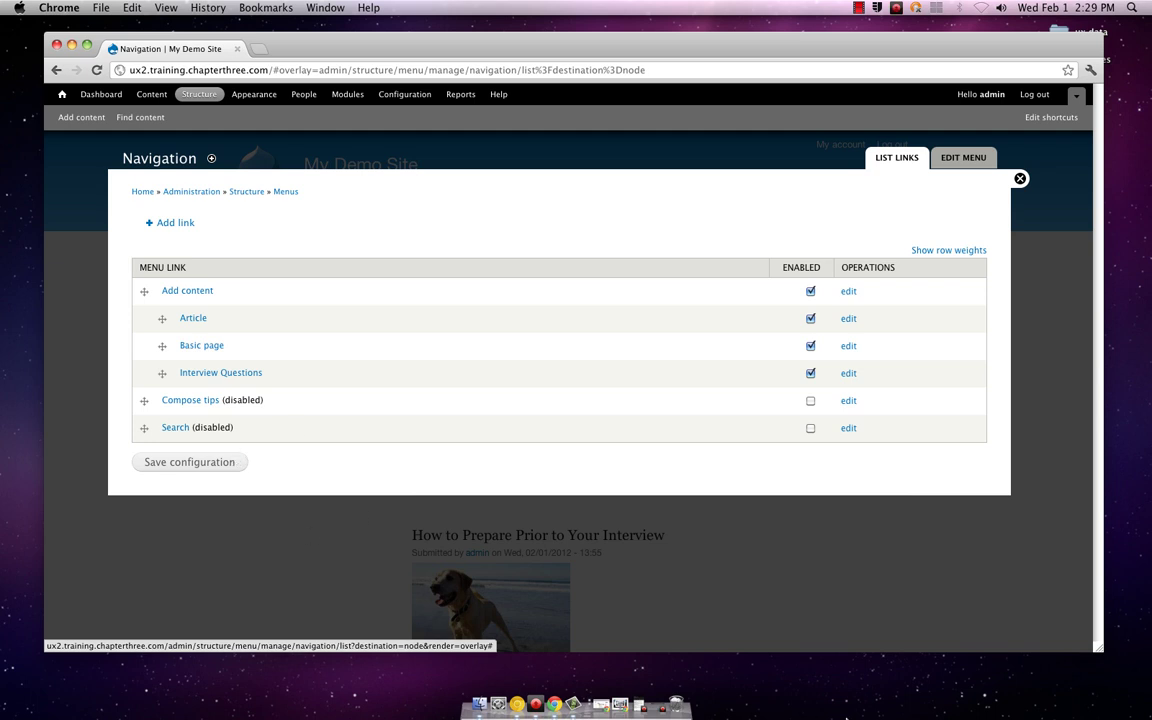
{"action": "left_click", "coordinate": [662, 708]}
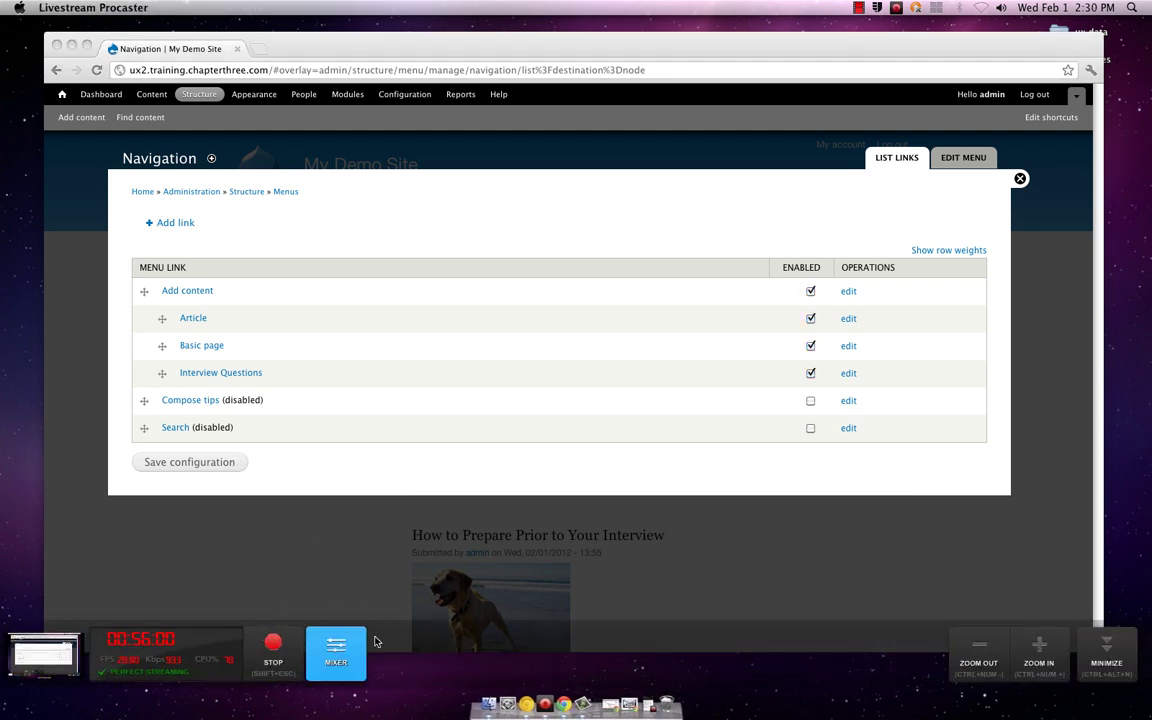
Step: Stop the live broadcast and close the Google+ Hangouts window
{"action": "left_click", "coordinate": [285, 645]}
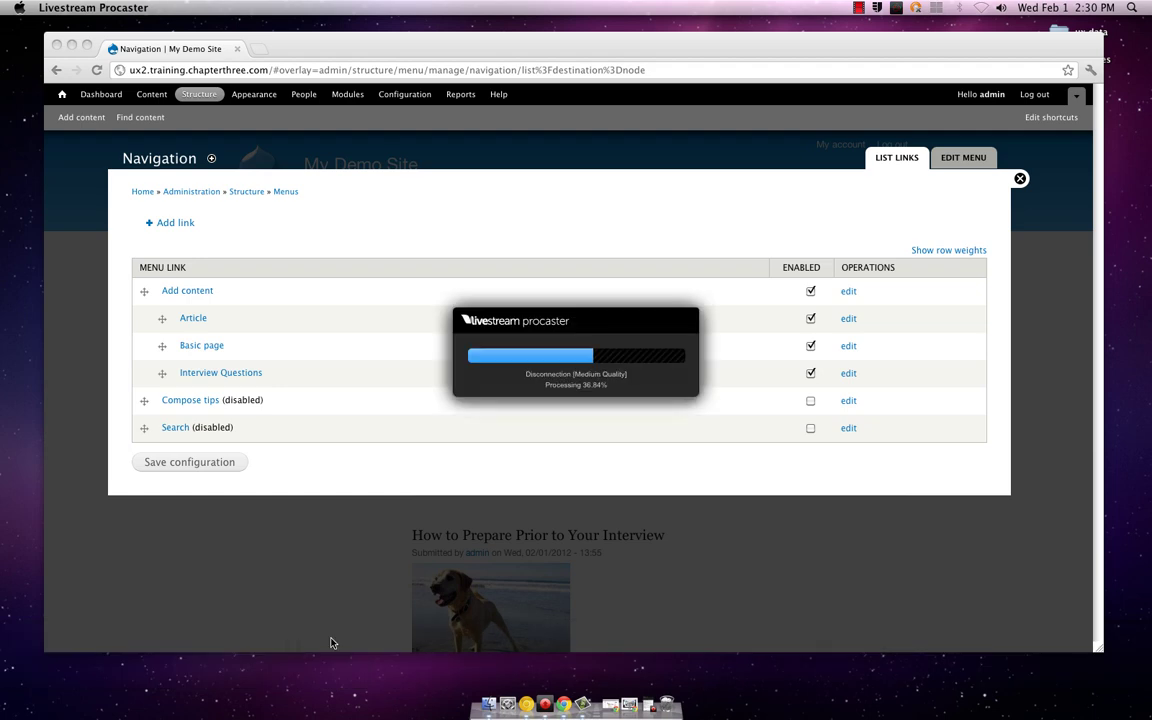
{"action": "left_click", "coordinate": [620, 707]}
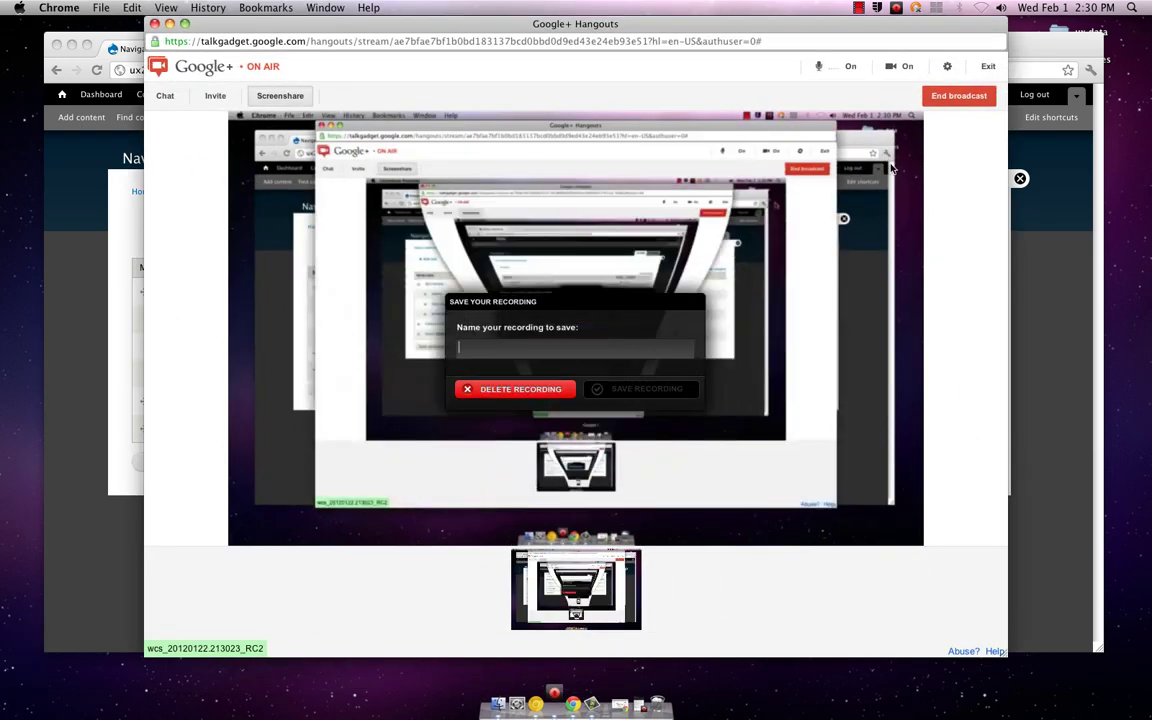
{"action": "left_click", "coordinate": [964, 96]}
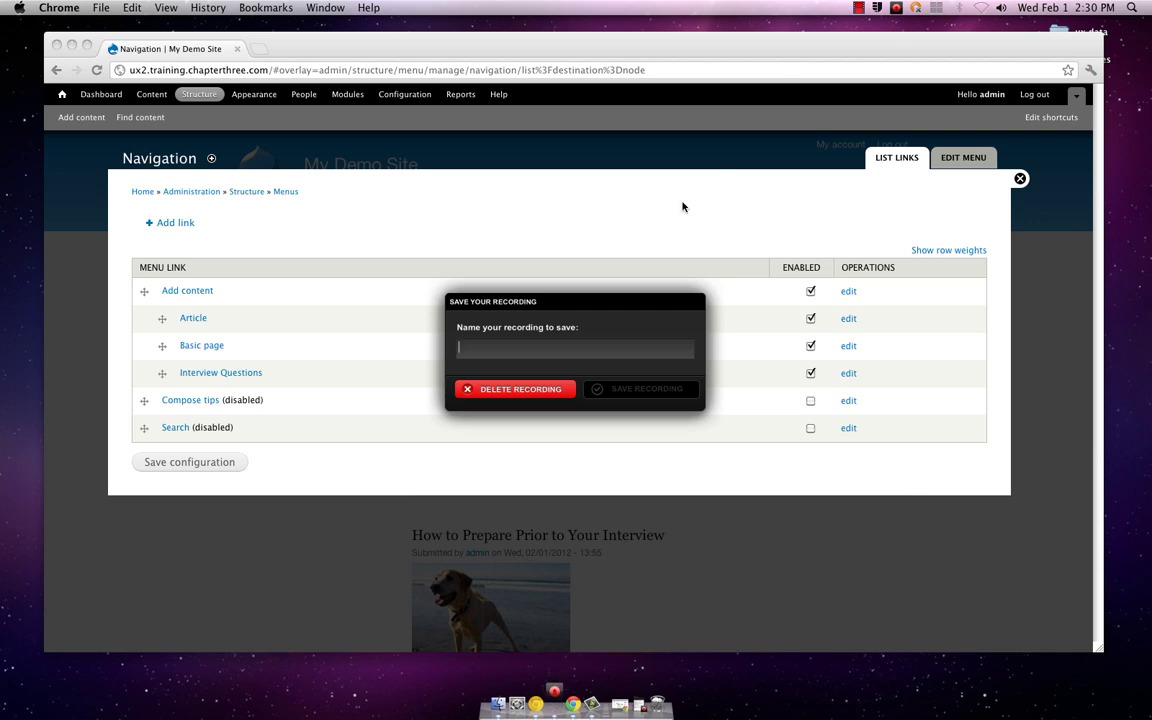
Step: Save the recording under the name 'user-2'
{"action": "left_click", "coordinate": [570, 348]}
{"action": "type", "text": "us"}
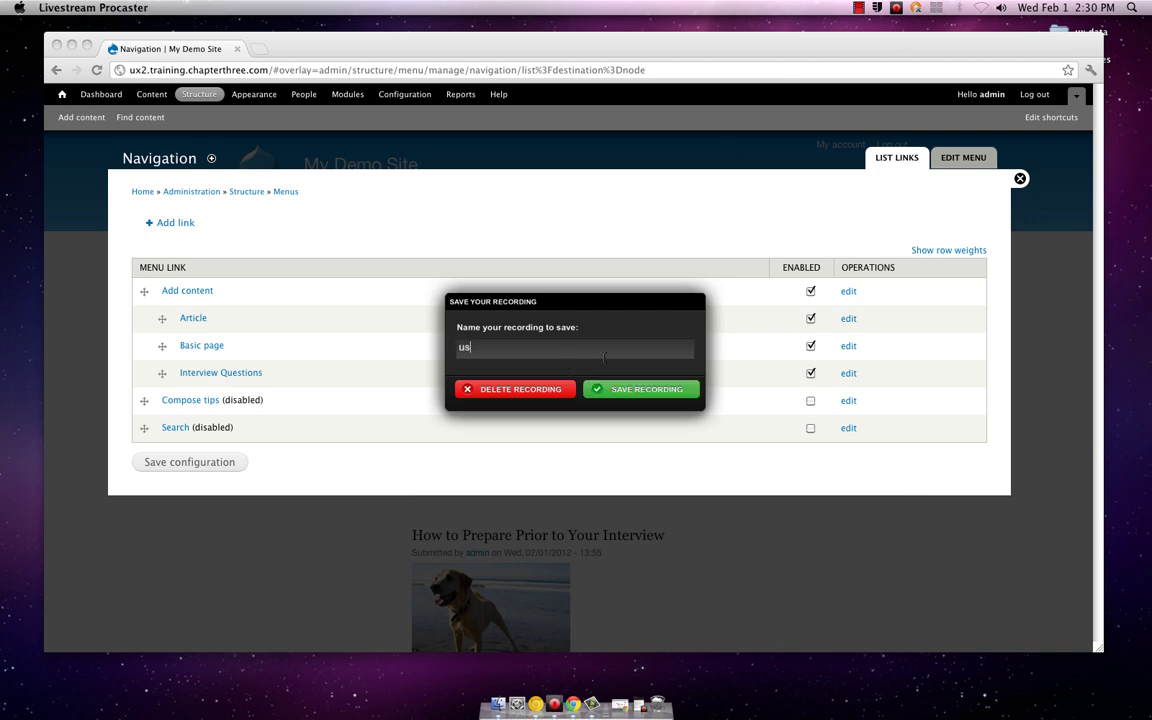
{"action": "type", "text": "er-2"}
{"action": "left_click", "coordinate": [646, 390]}
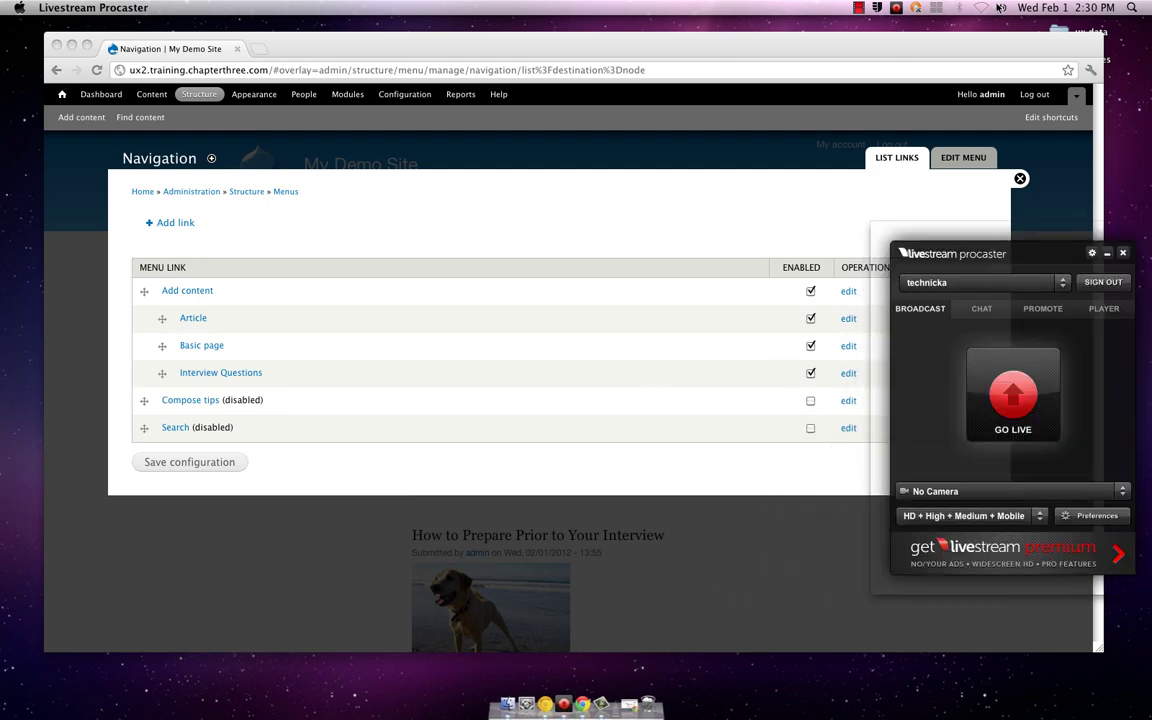
{"action": "left_click", "coordinate": [877, 7]}
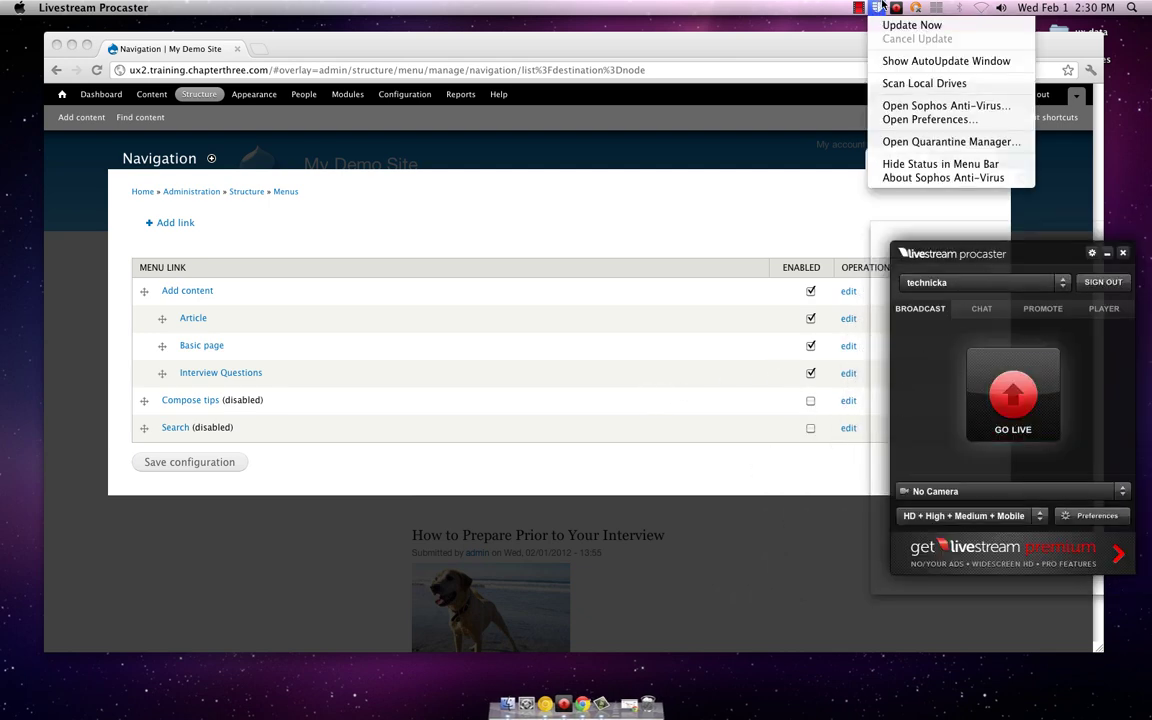